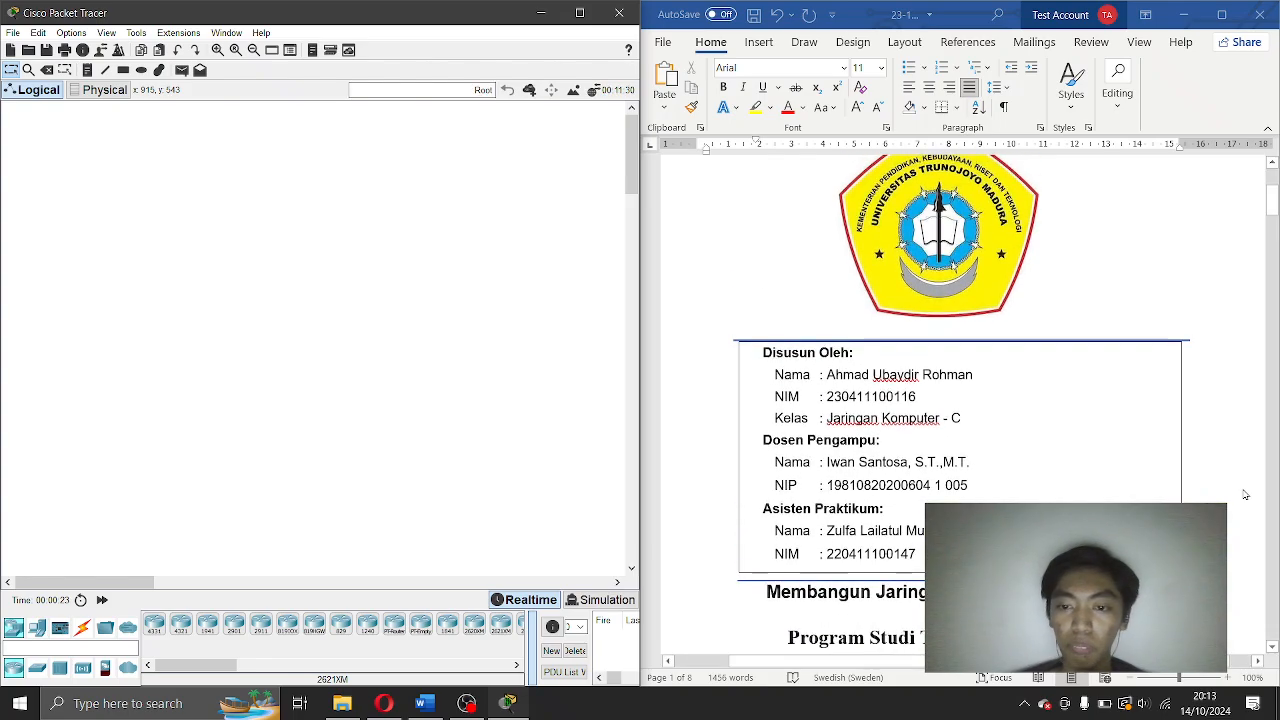
Review the lab document's device requirements, Latihan 1 cabling instructions and Topologi diagram.
scroll(1245, 494, up, 1)
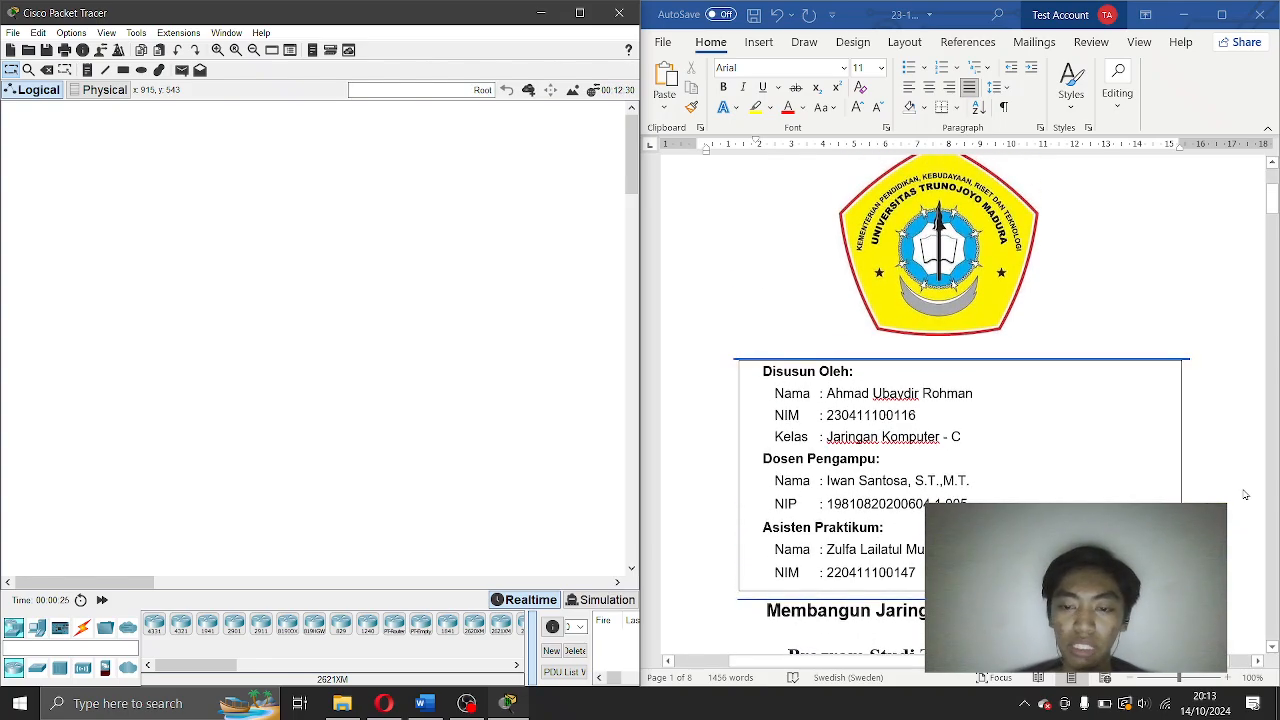
scroll(1245, 494, down, 3)
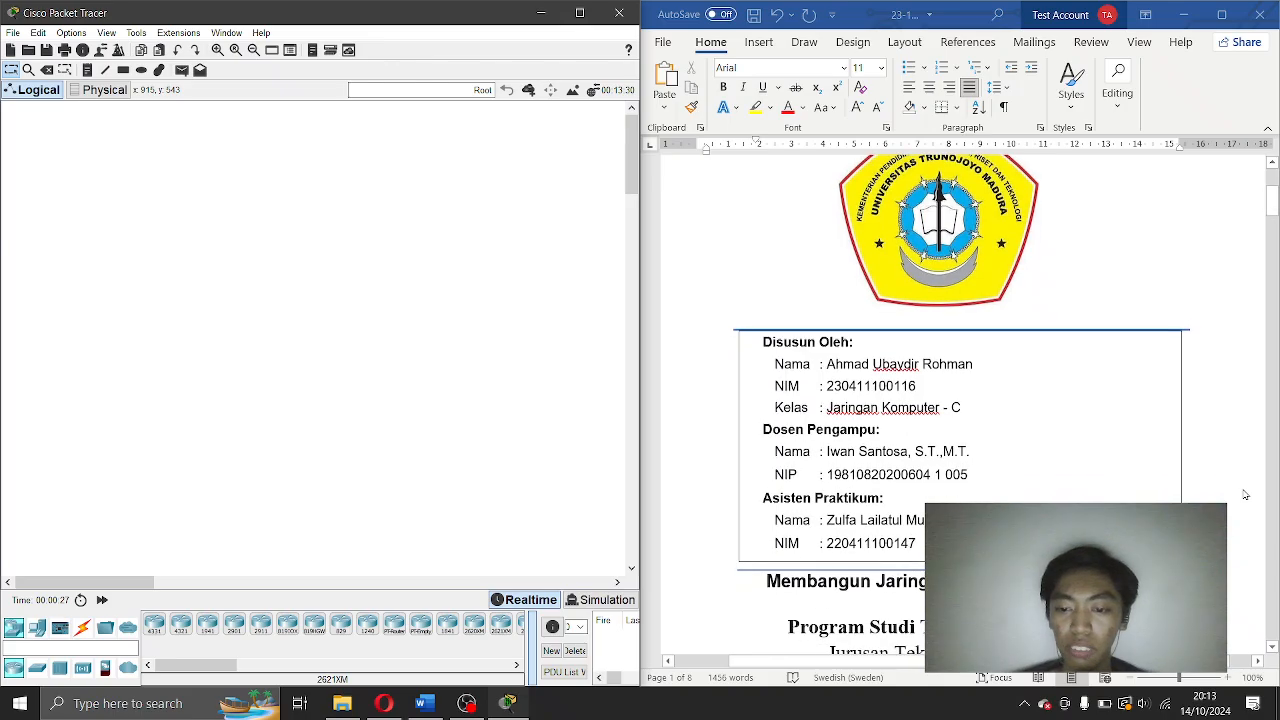
scroll(1245, 494, down, 20)
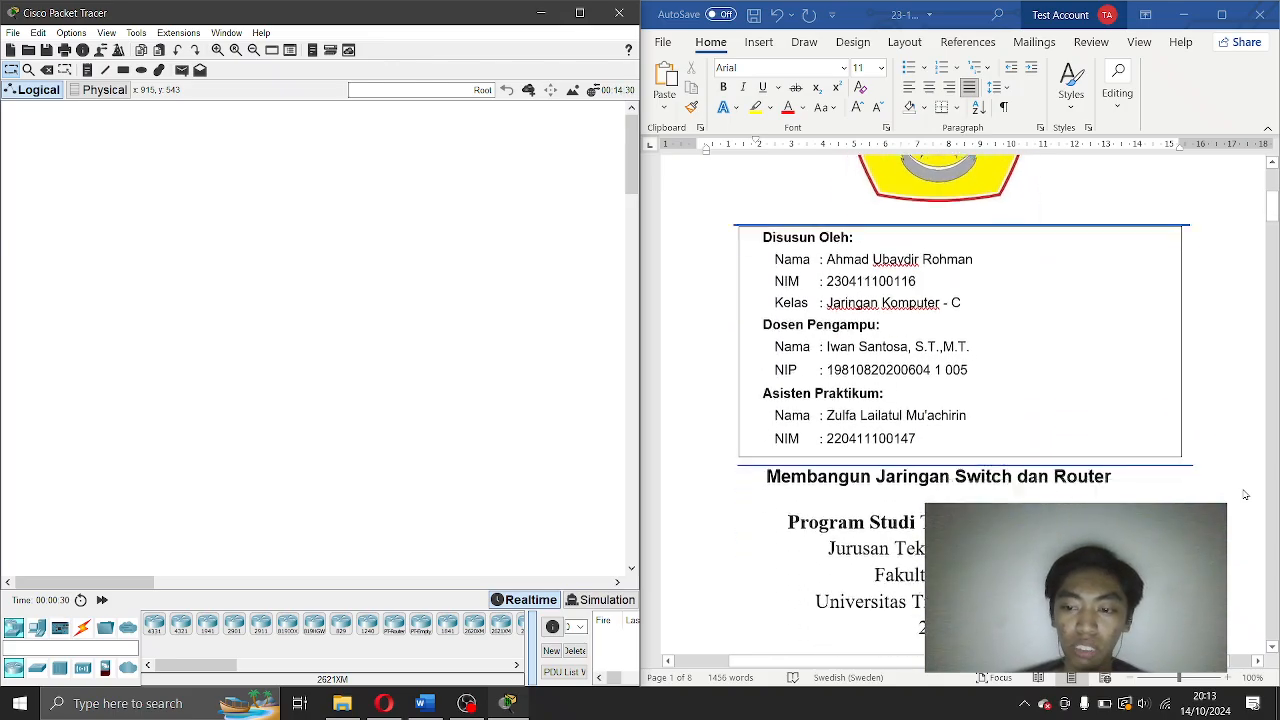
scroll(1245, 494, down, 6)
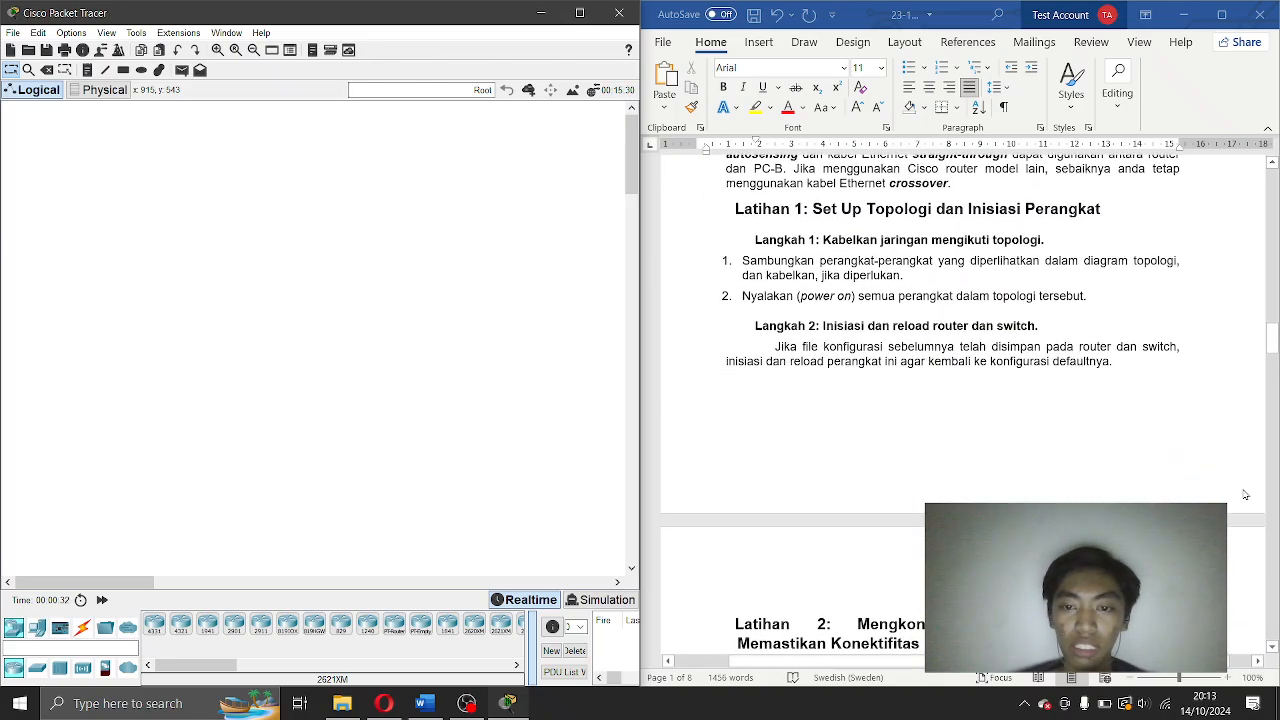
scroll(1107, 471, up, 3)
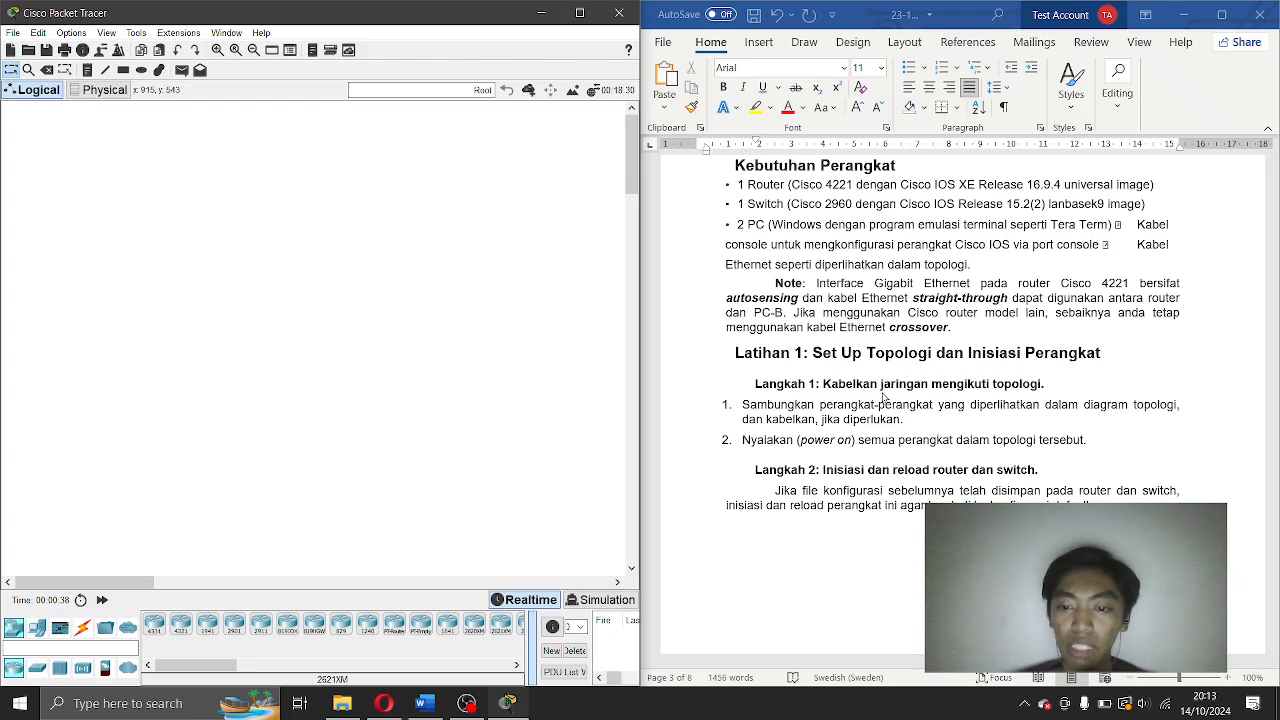
scroll(762, 363, up, 15)
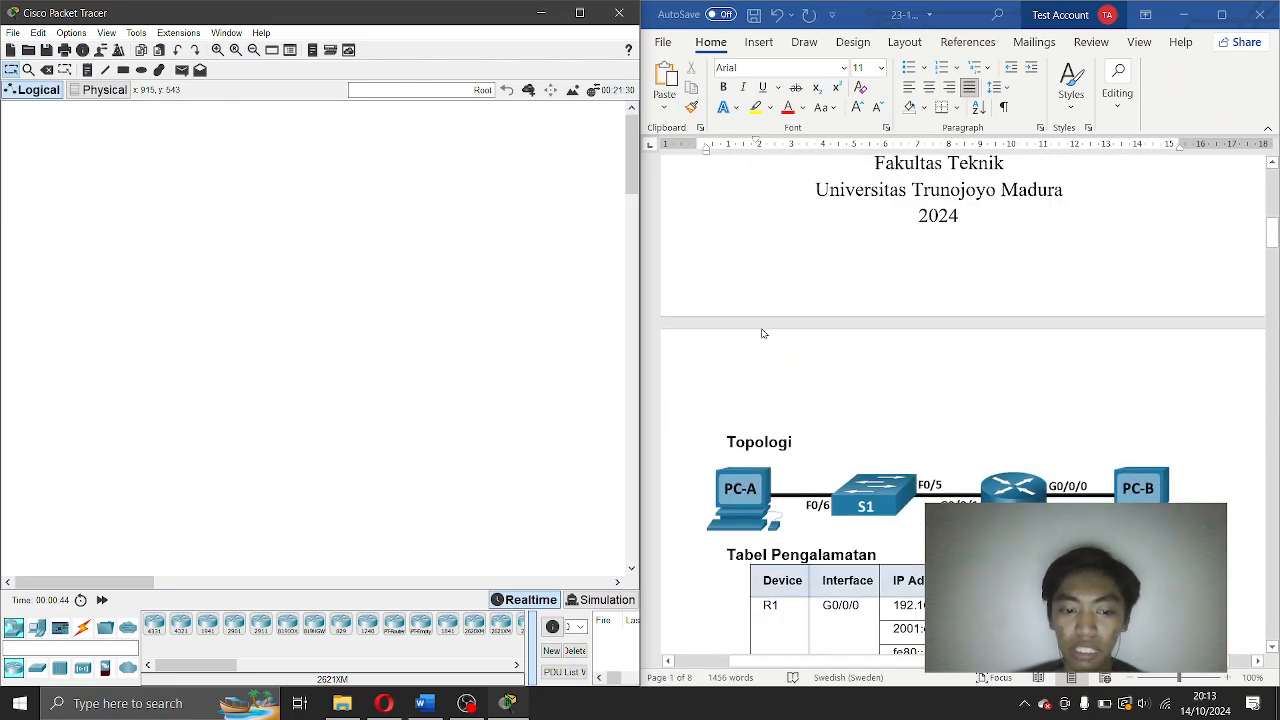
Place two PC-PT end devices in the logical workspace, one at each end of the planned topology.
click(40, 633)
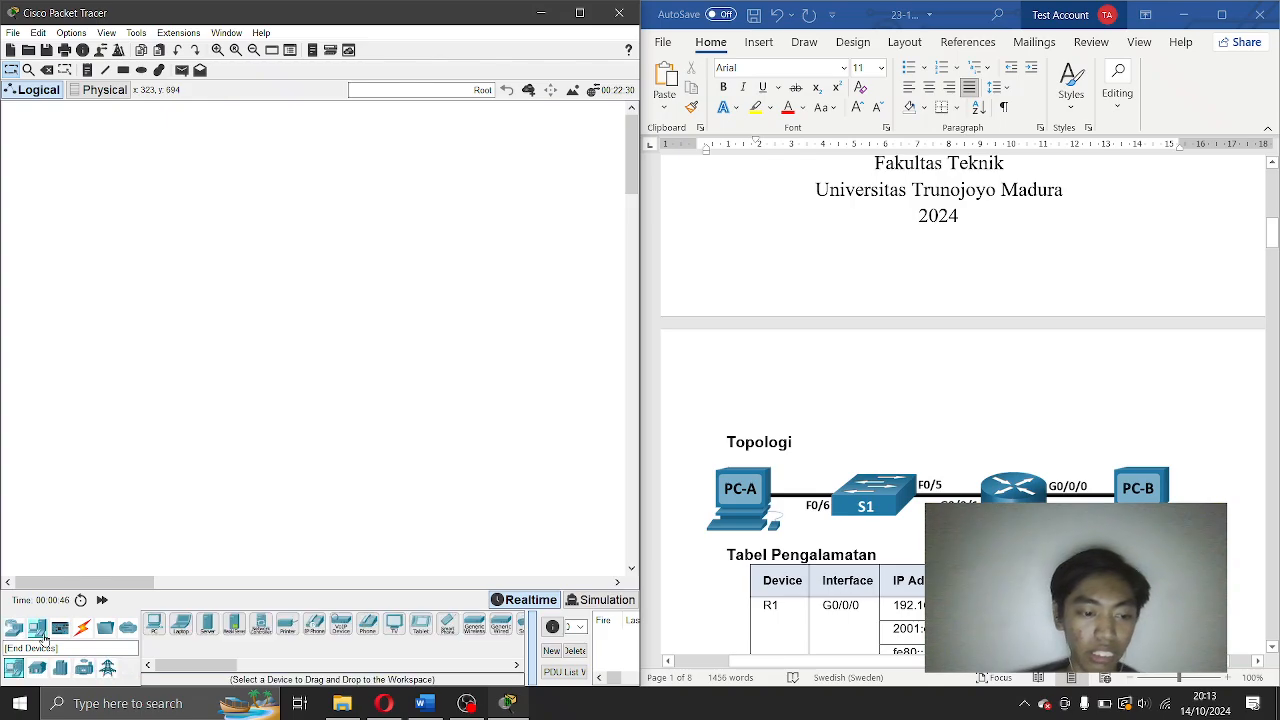
click(155, 625)
click(177, 316)
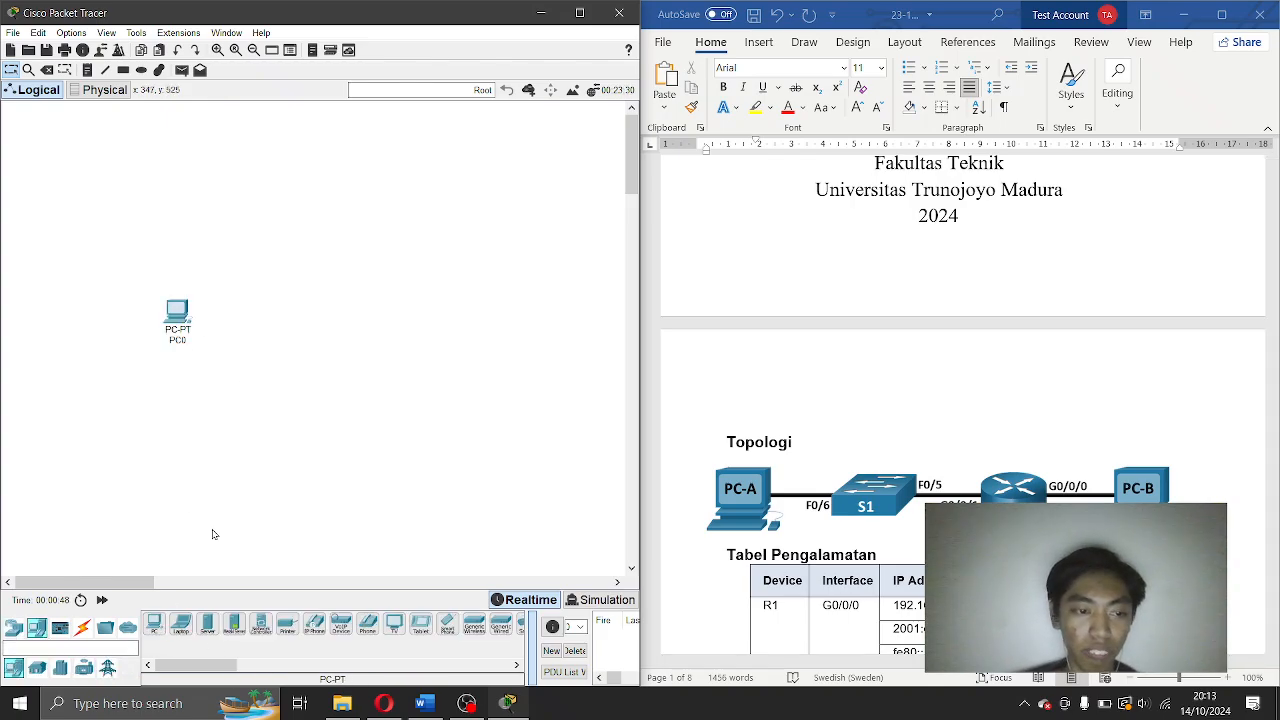
click(155, 625)
click(459, 335)
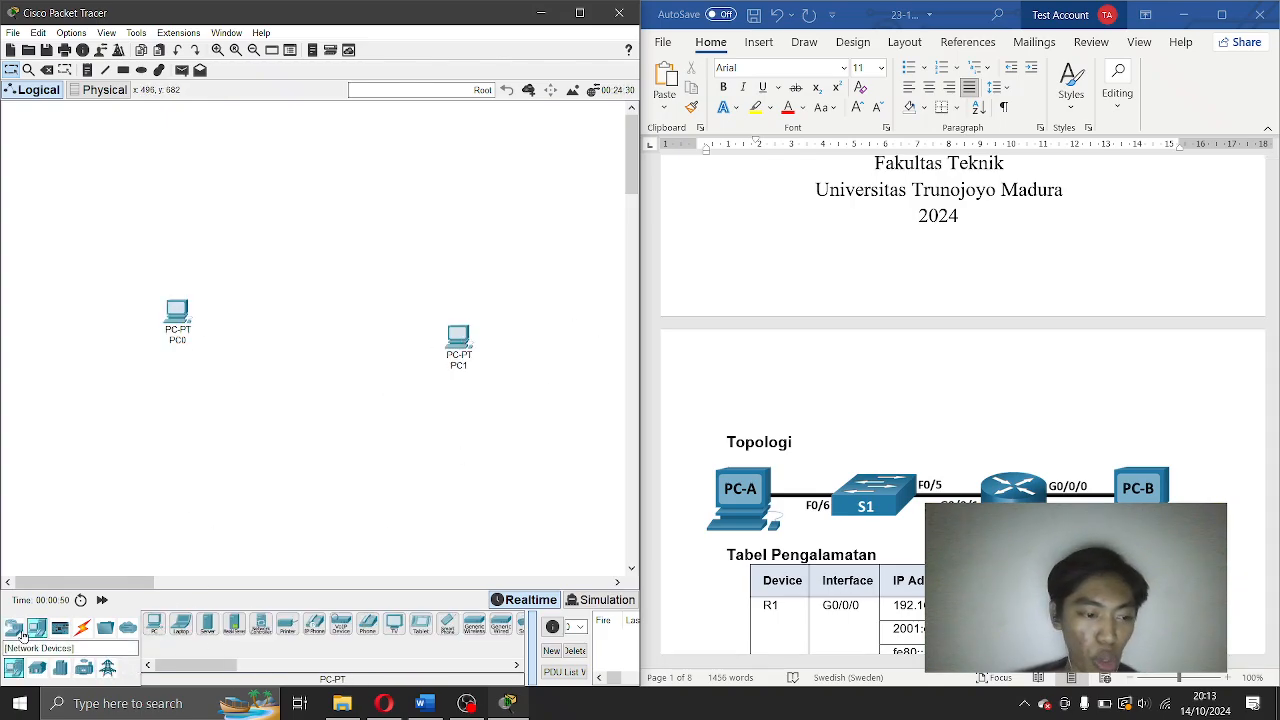
Add an ISR4331 router and a 2960-24TT switch between the two PCs, with the switch nearer PC0.
click(22, 636)
click(154, 625)
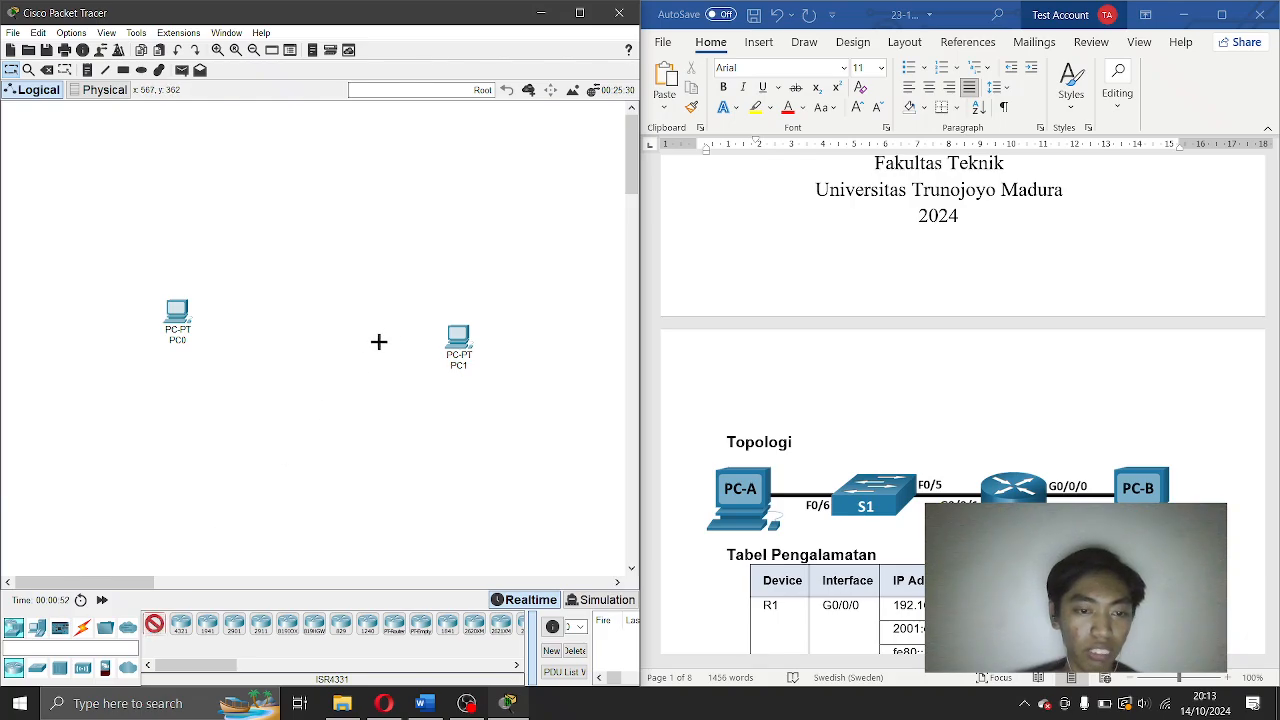
click(378, 342)
click(37, 668)
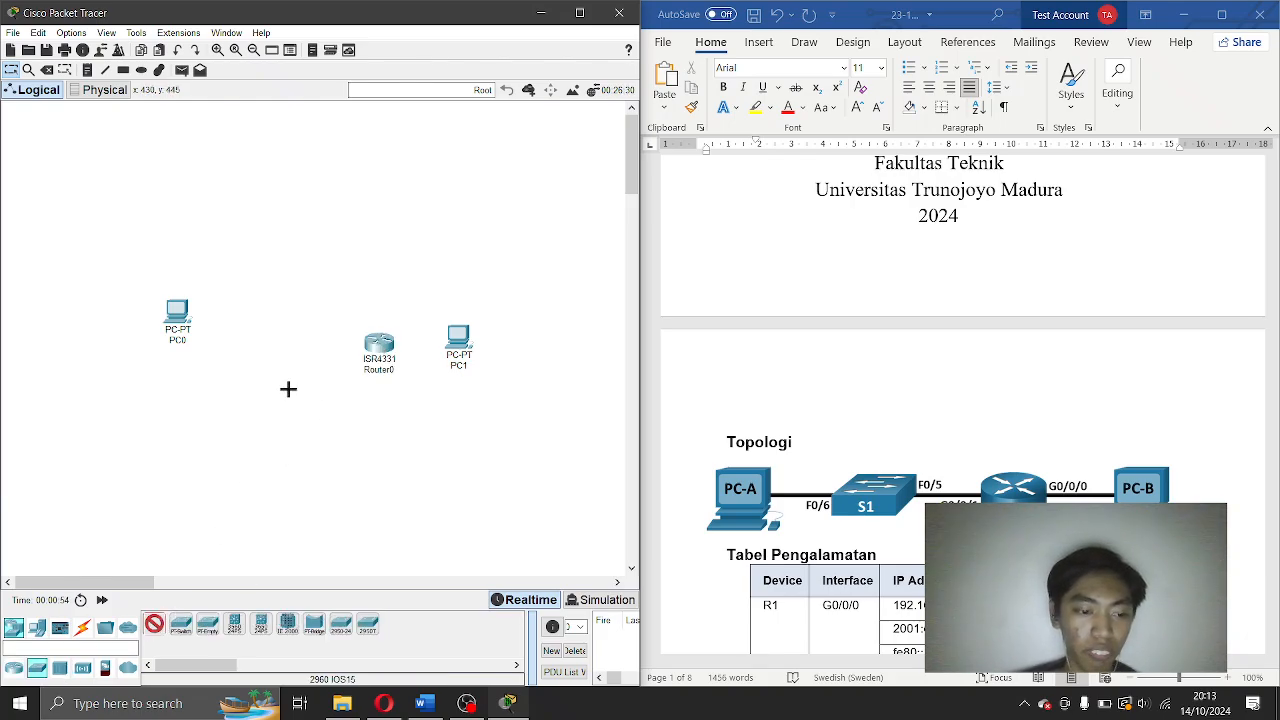
click(262, 345)
Connect PC0's FastEthernet0 to the switch's FastEthernet0/6 with a copper straight-through cable.
click(82, 628)
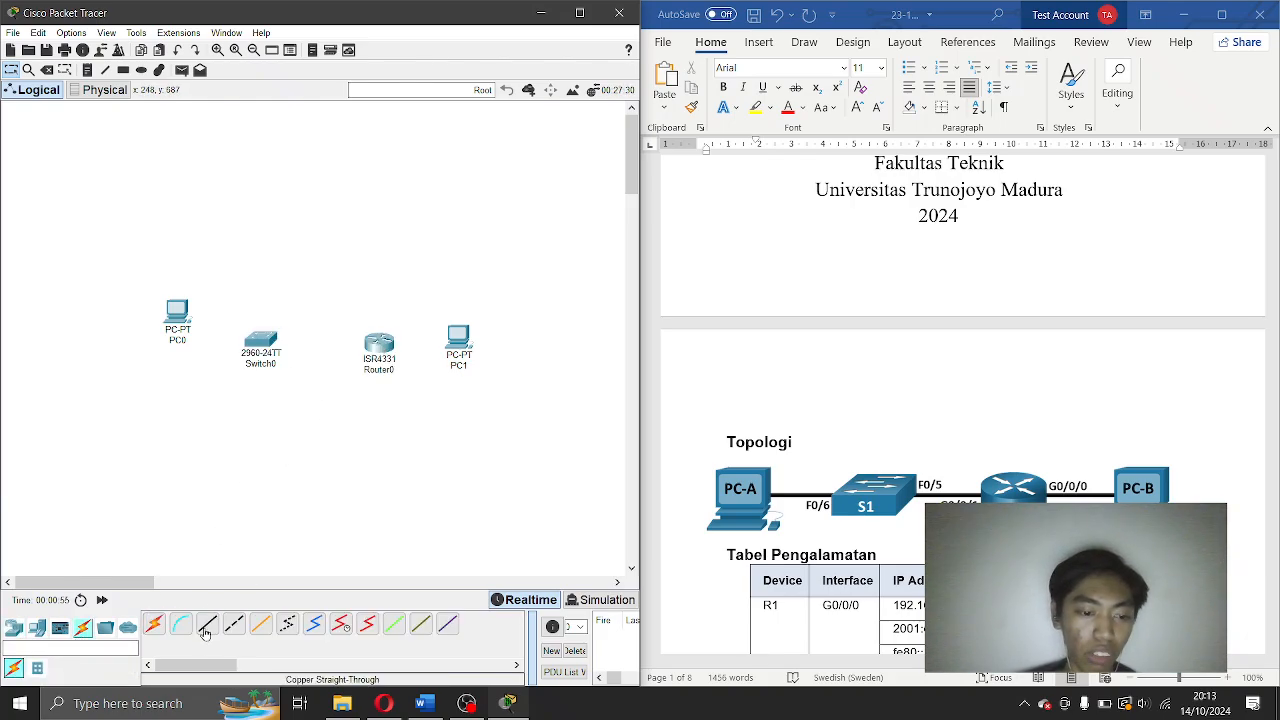
click(207, 625)
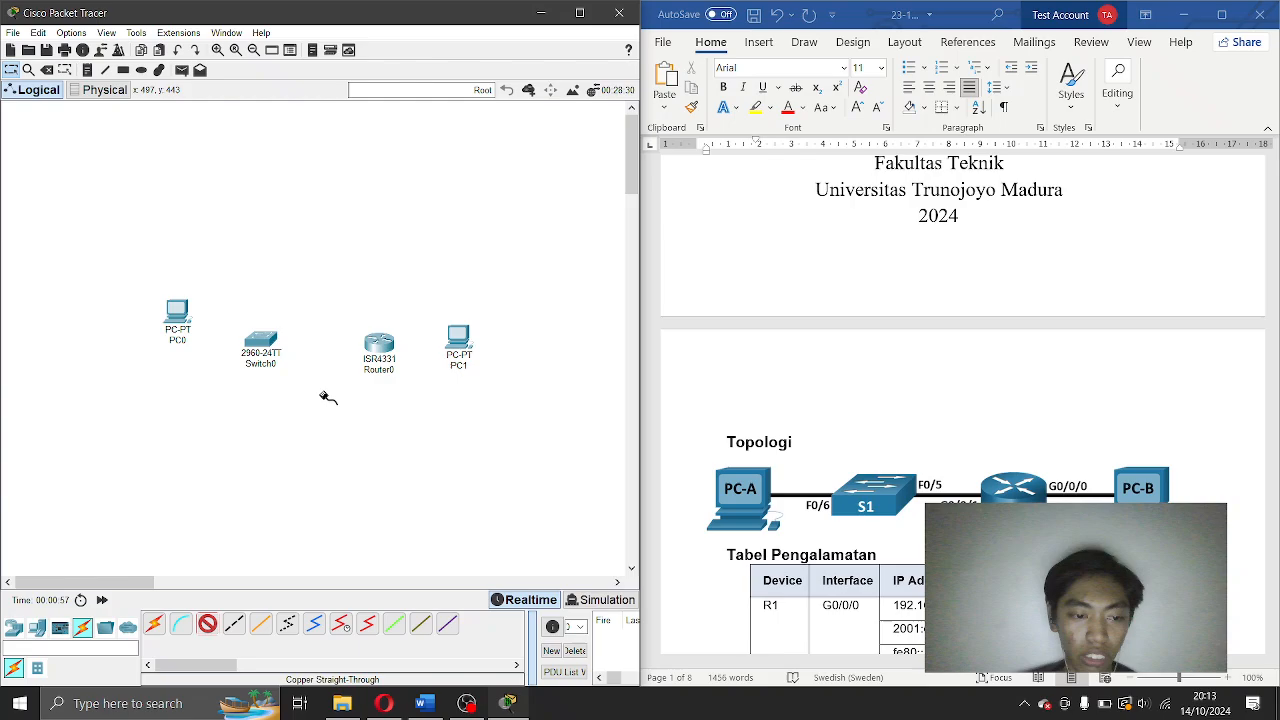
click(179, 313)
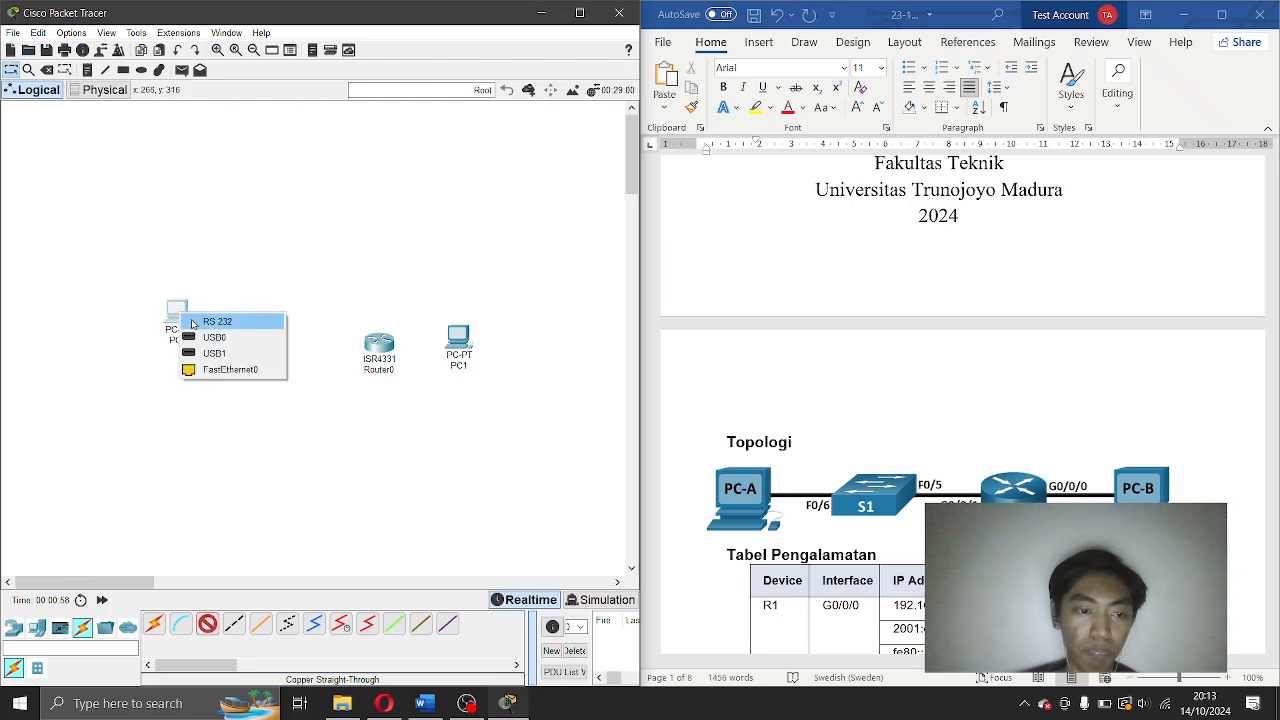
click(242, 370)
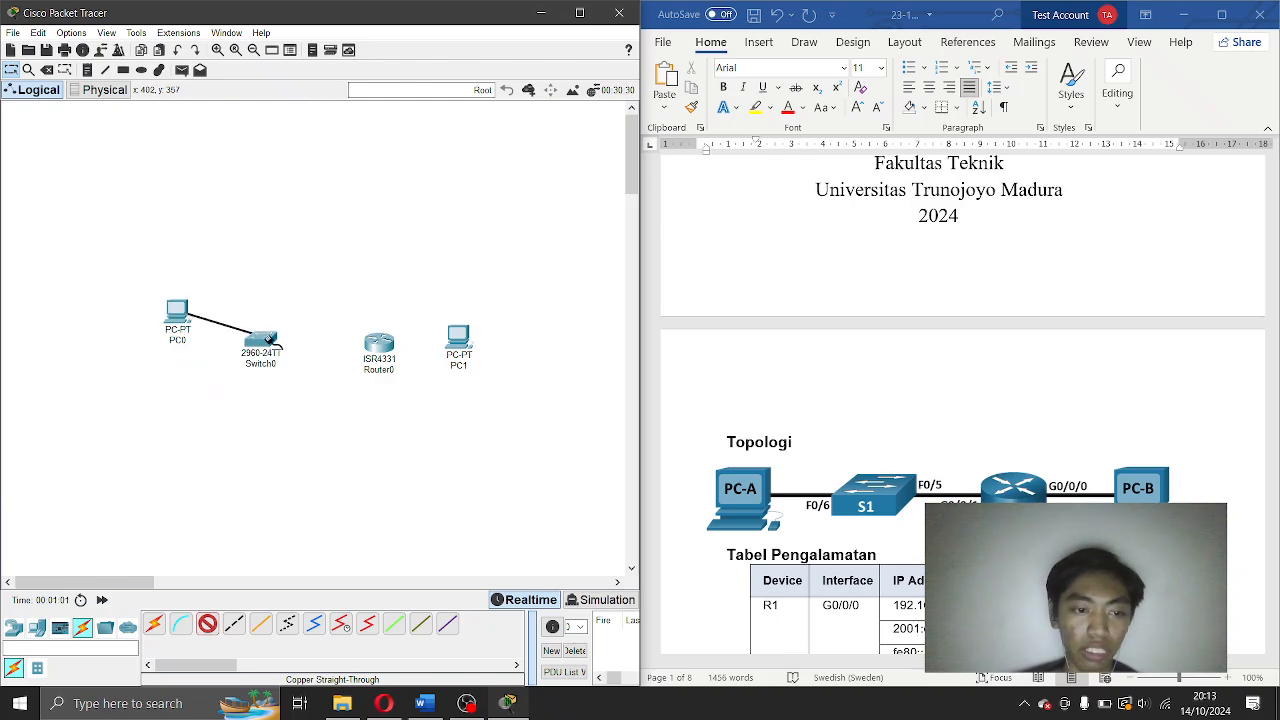
click(261, 341)
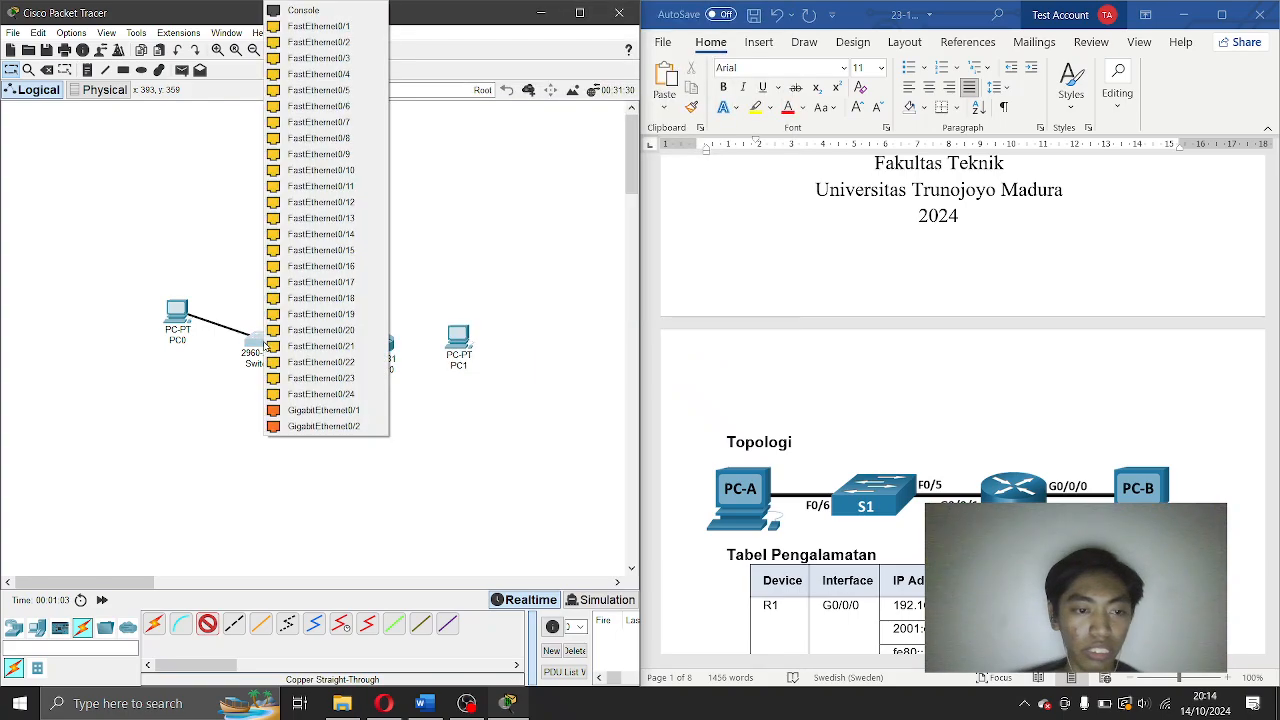
click(345, 108)
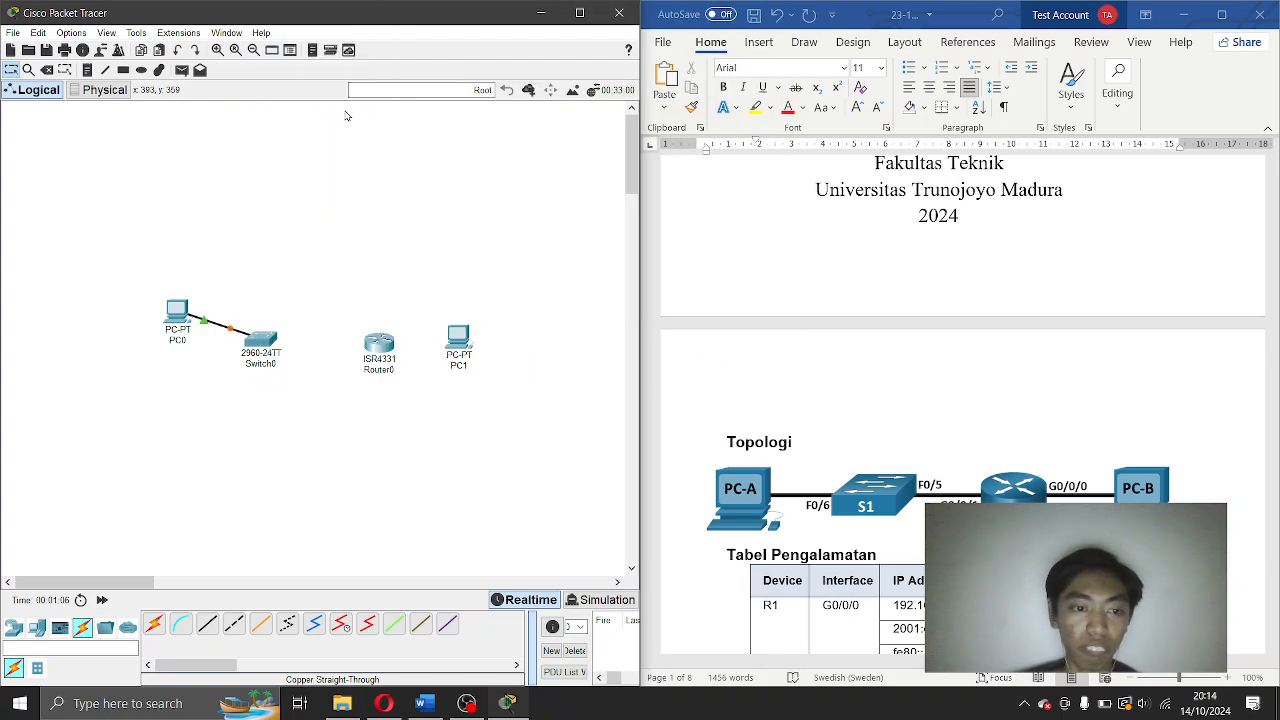
Connect the switch's FastEthernet0/5 to the router's GigabitEthernet0/0/1 with a copper straight-through cable.
click(208, 626)
click(264, 343)
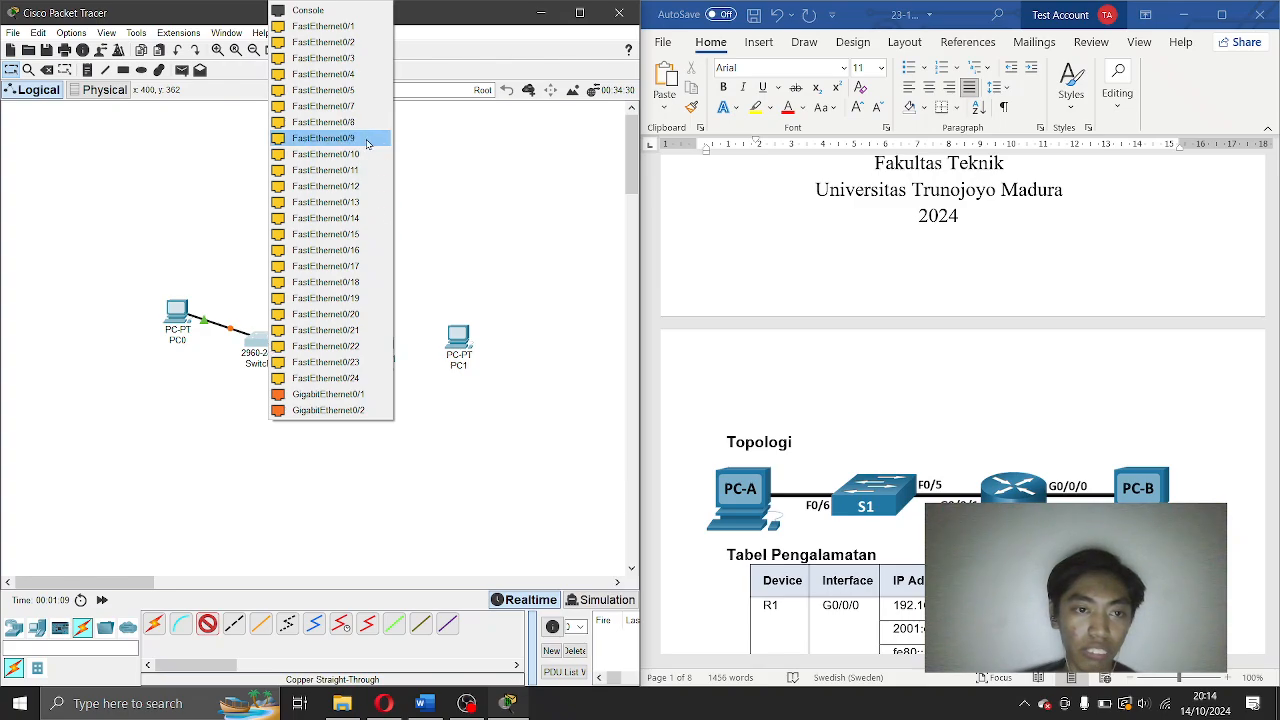
click(361, 92)
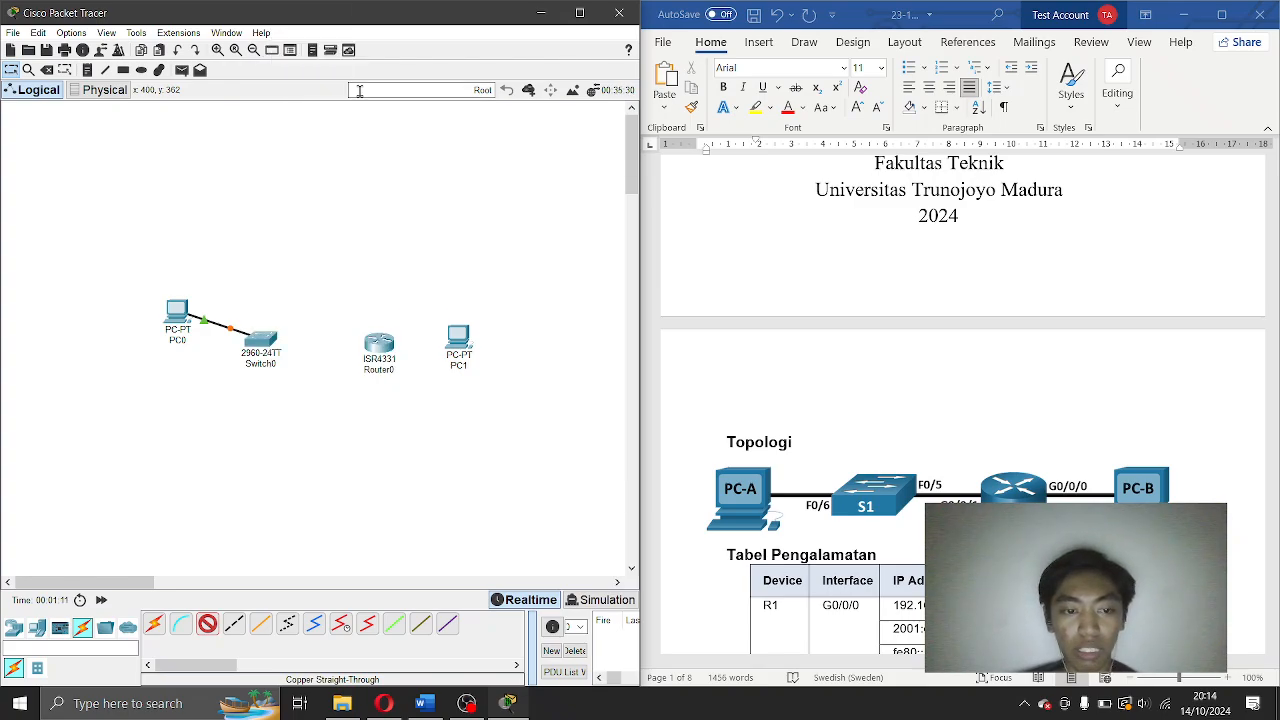
click(383, 347)
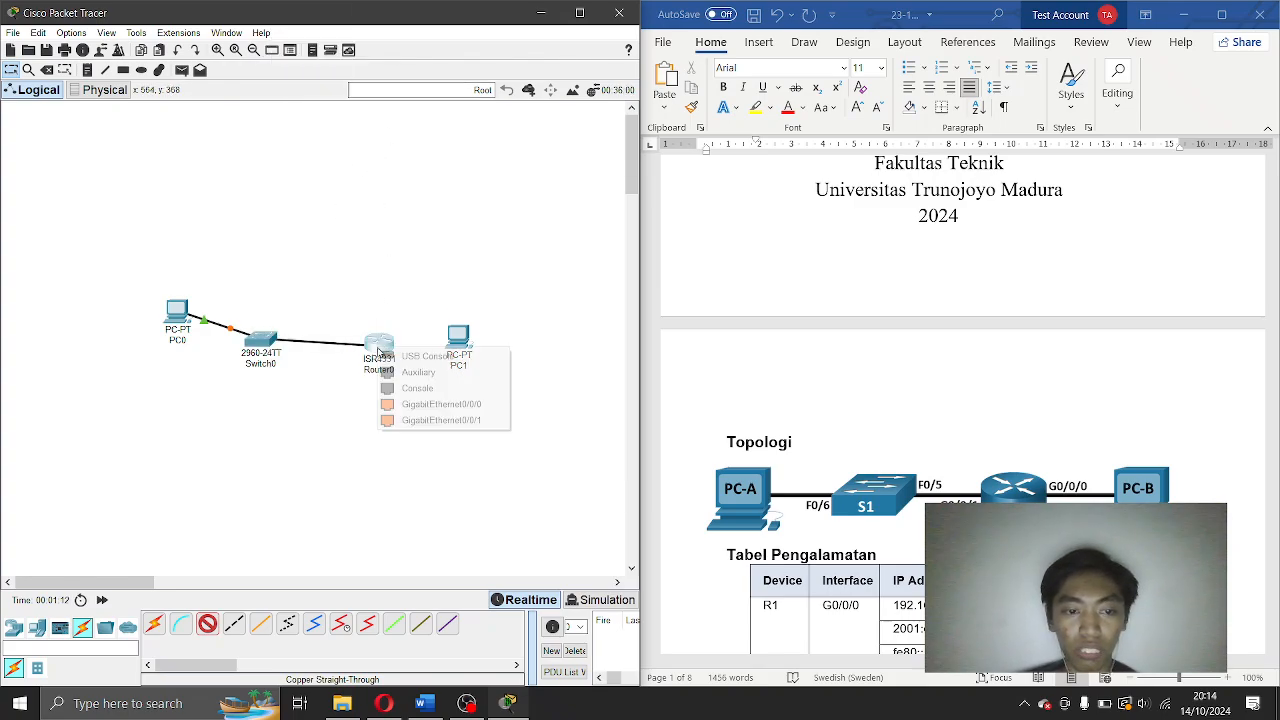
click(463, 421)
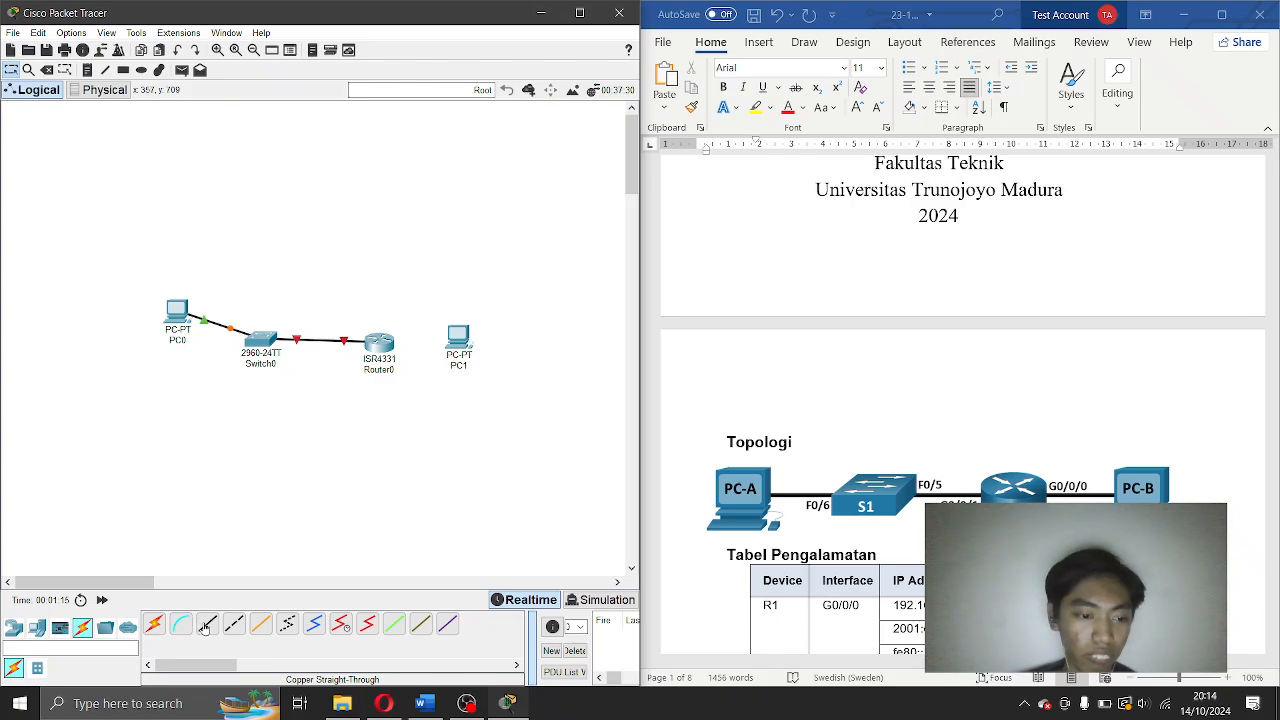
Connect the router's GigabitEthernet0/0/0 to PC1's FastEthernet0 with a copper straight-through cable, and move PC0 and the router to tidy the row.
click(372, 345)
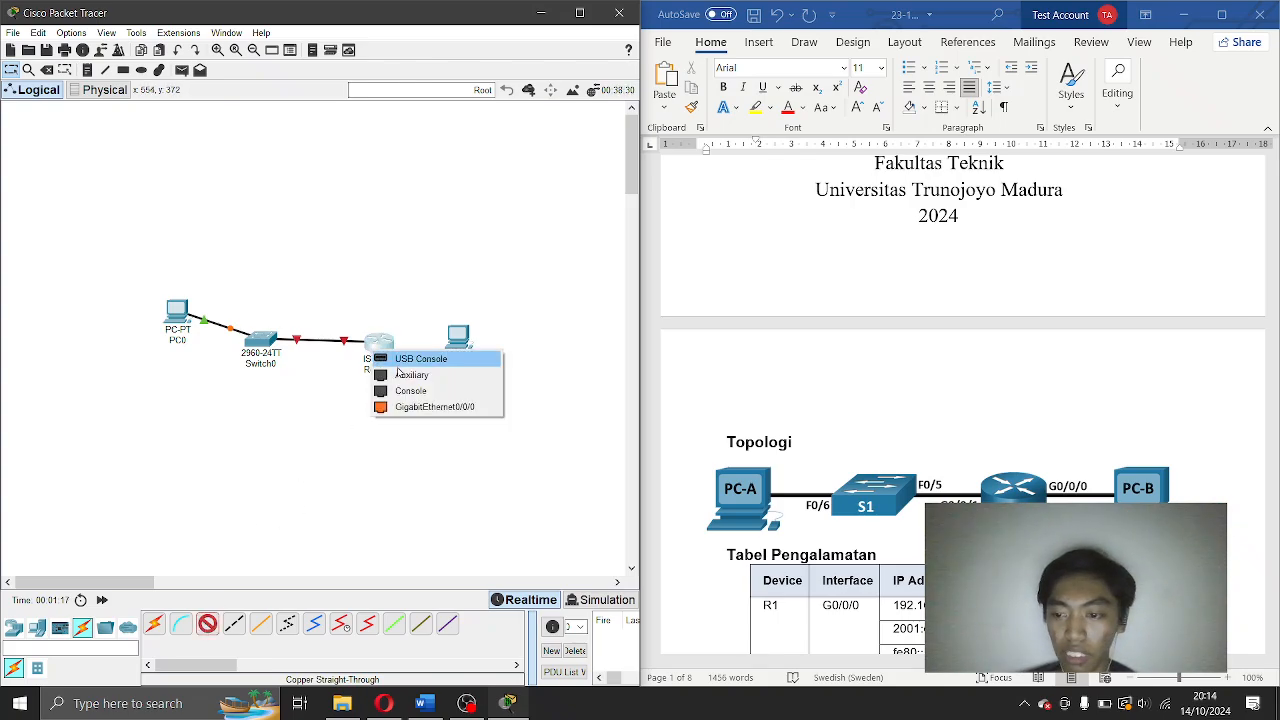
click(430, 406)
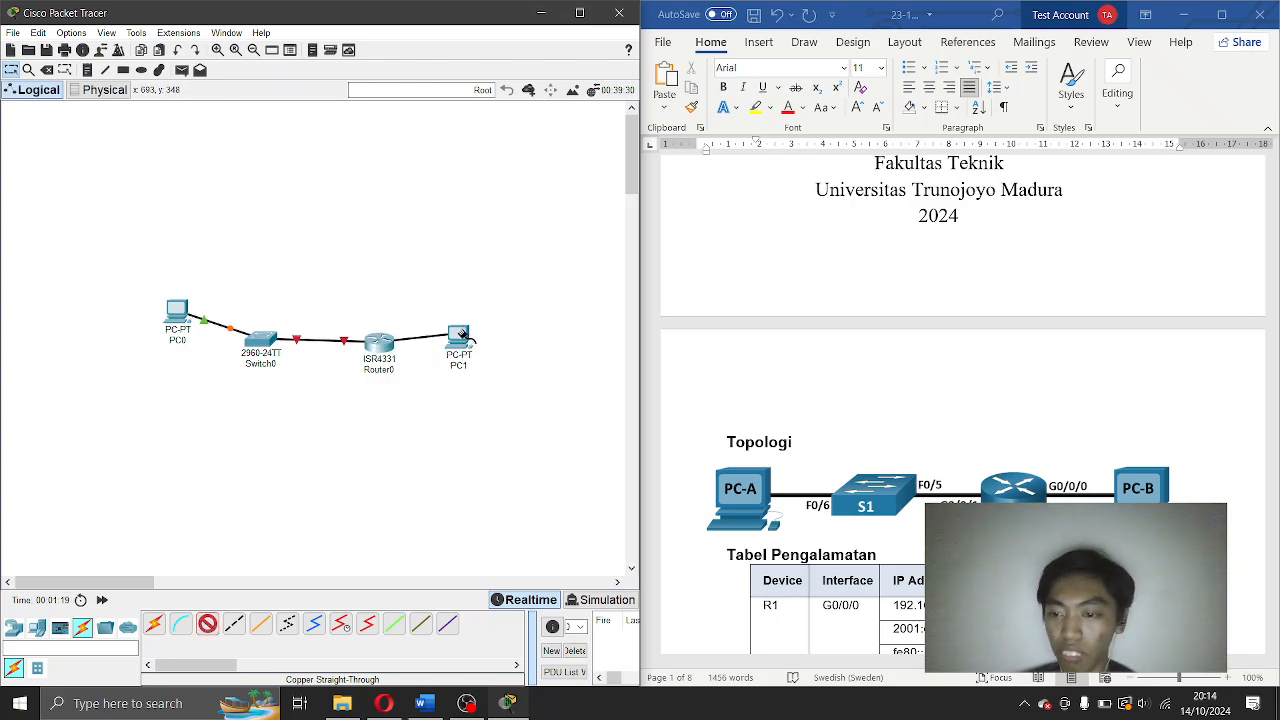
click(462, 338)
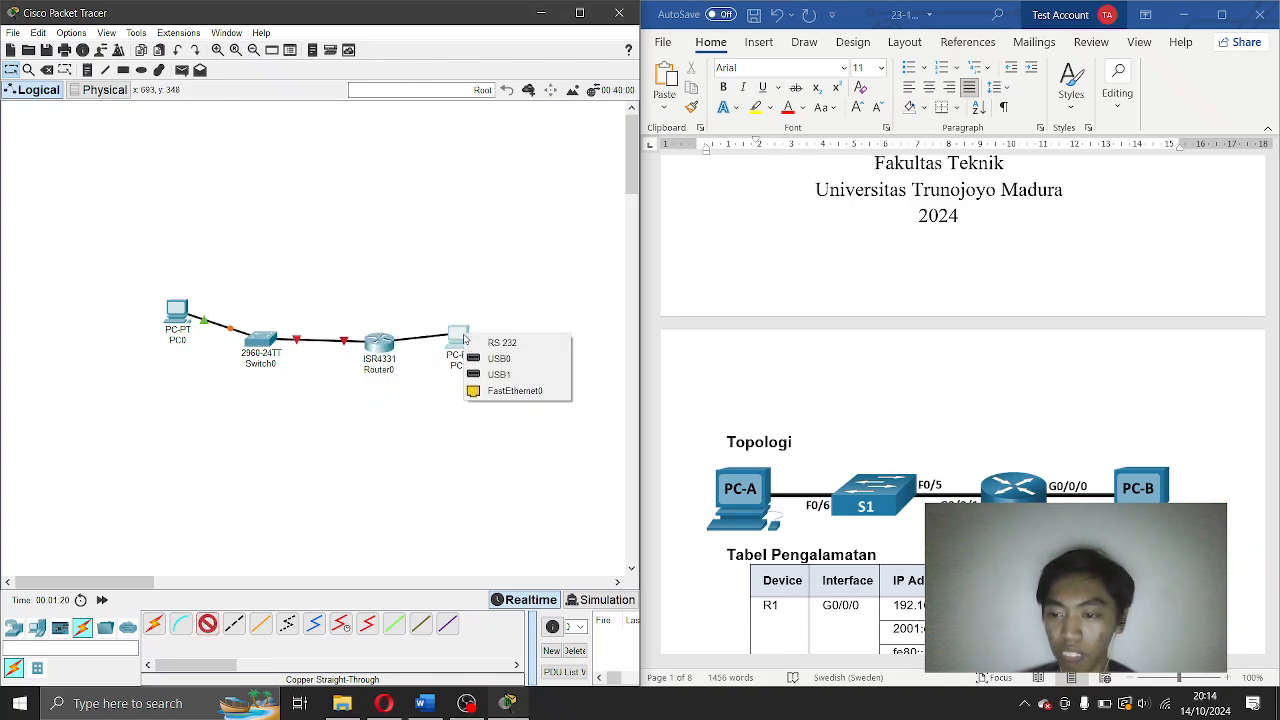
click(520, 393)
drag(178, 336, 175, 345)
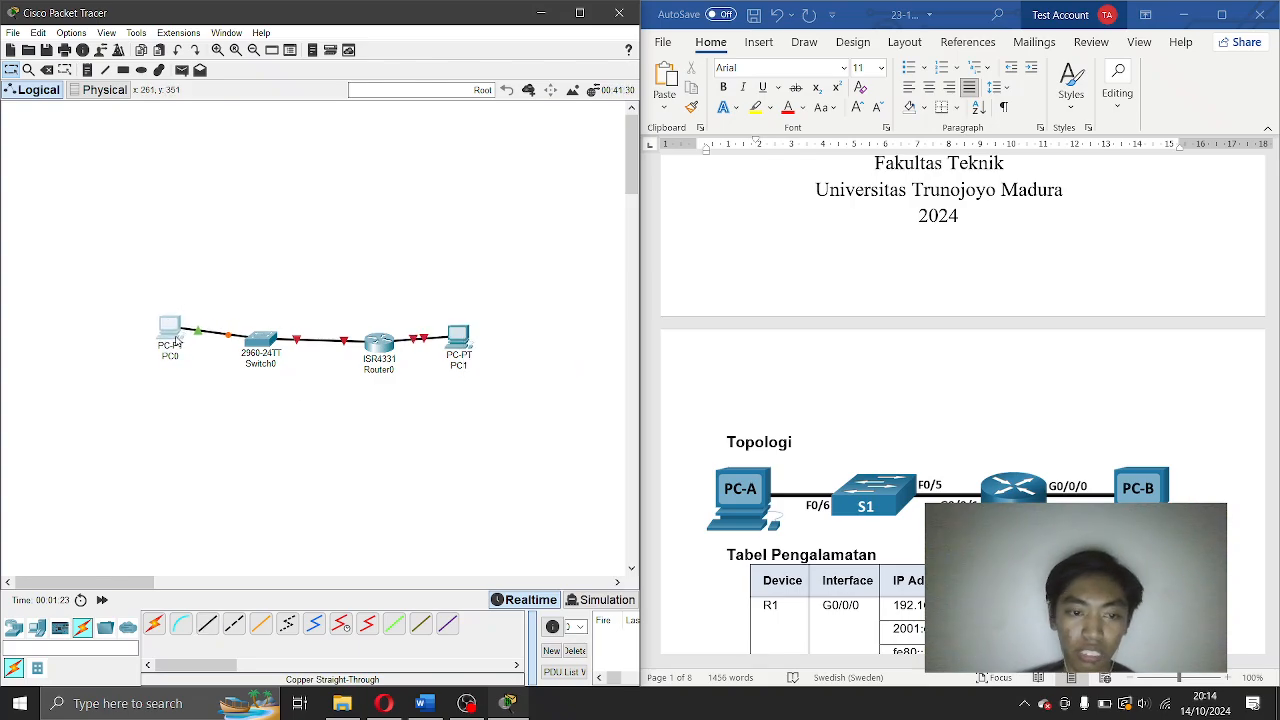
drag(376, 352, 375, 340)
Turn on the router's GigabitEthernet0/0/0 and GigabitEthernet0/0/1 ports, and shift the switch slightly upward in the topology.
click(378, 335)
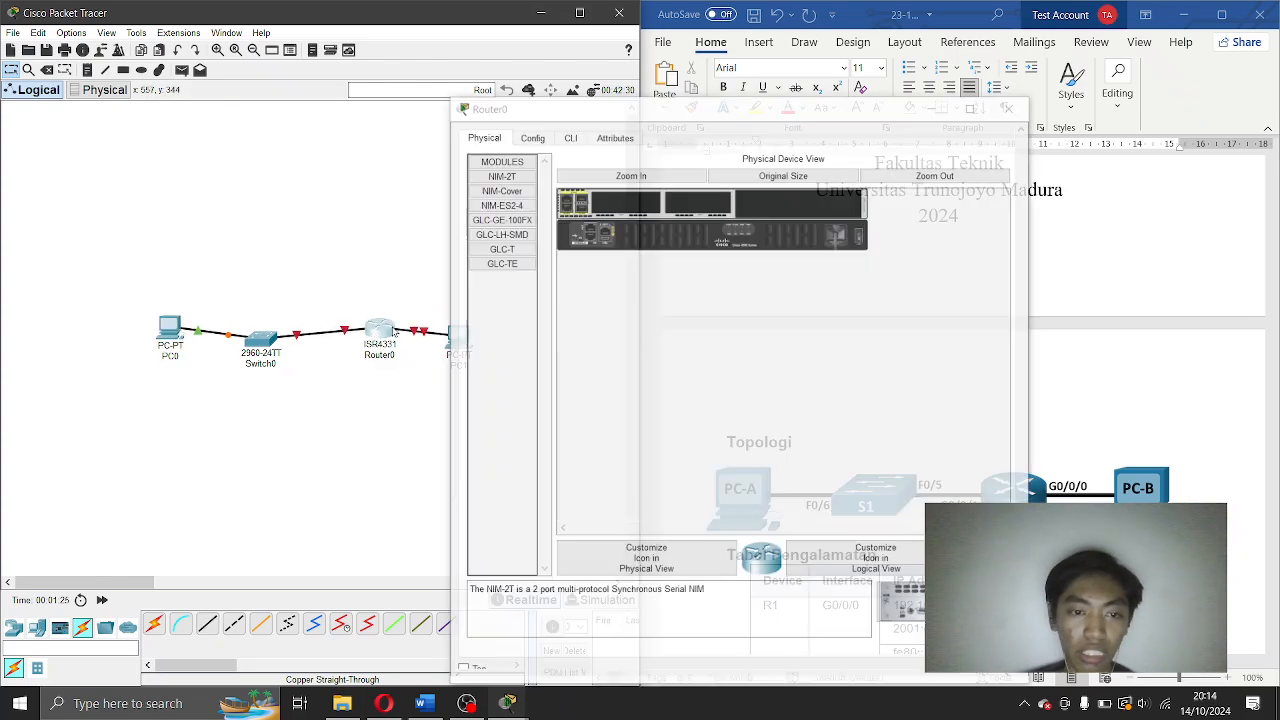
click(568, 137)
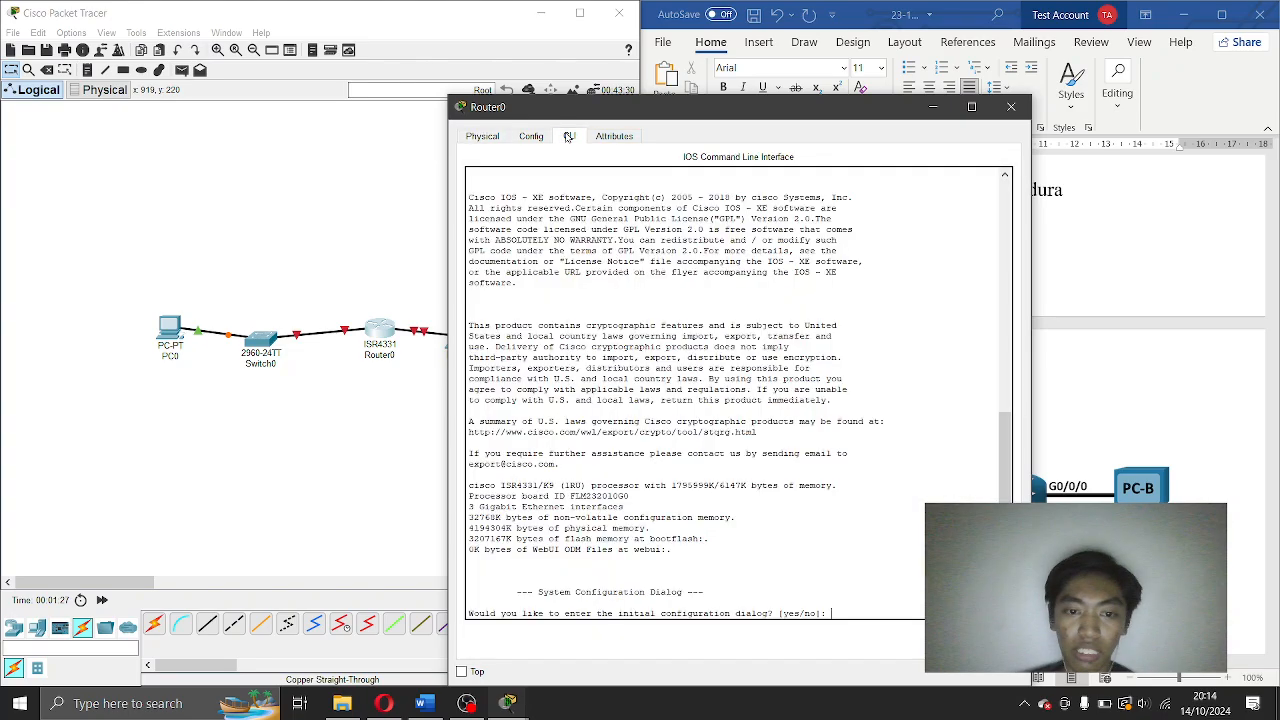
click(530, 137)
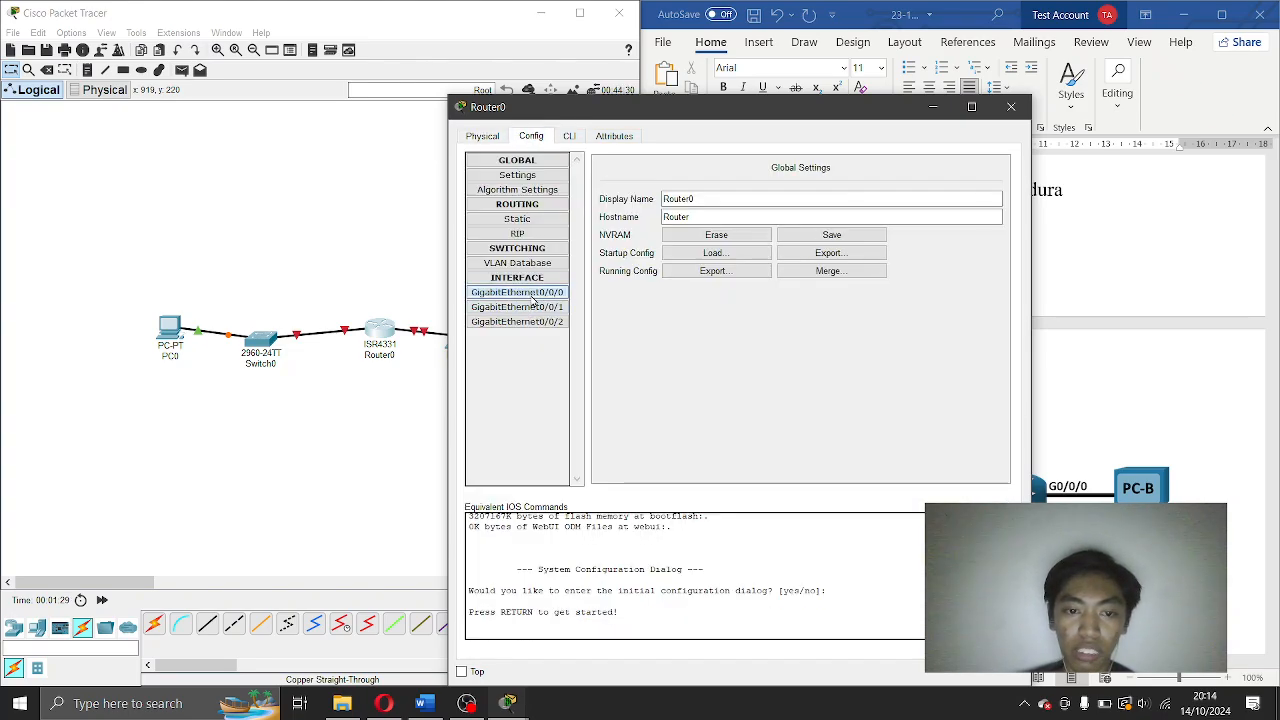
click(517, 292)
click(988, 182)
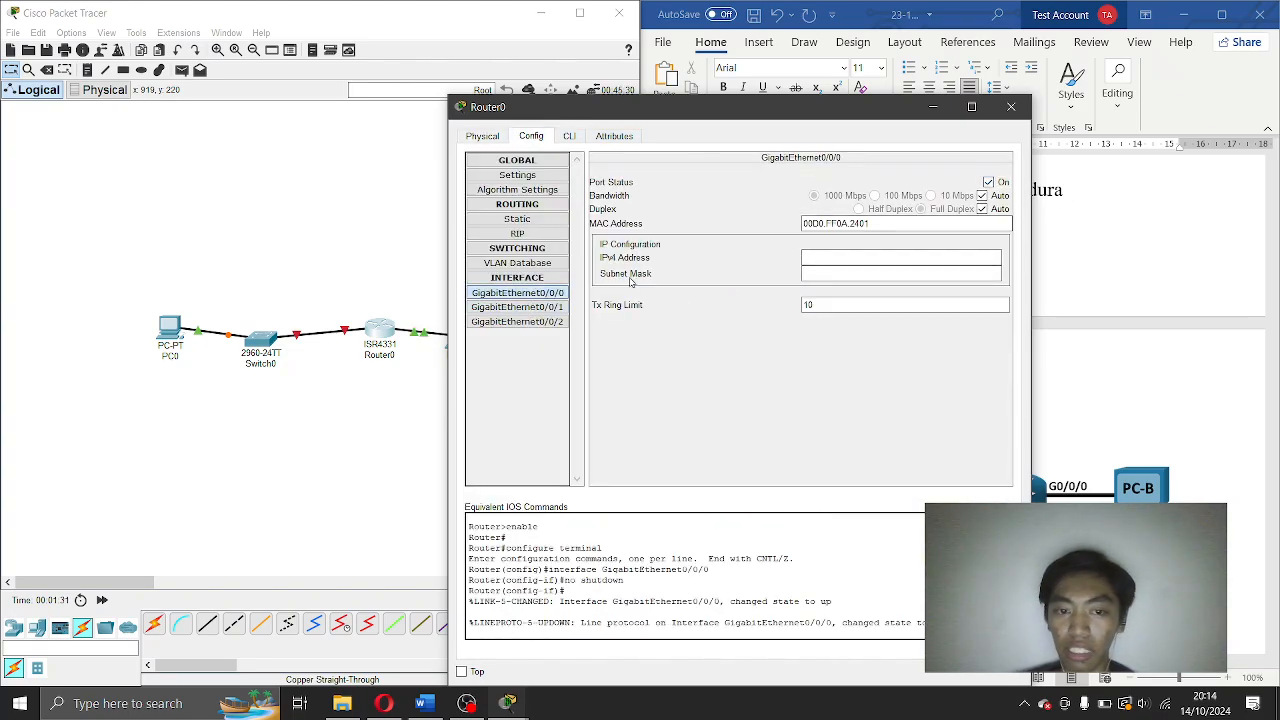
click(517, 307)
click(988, 182)
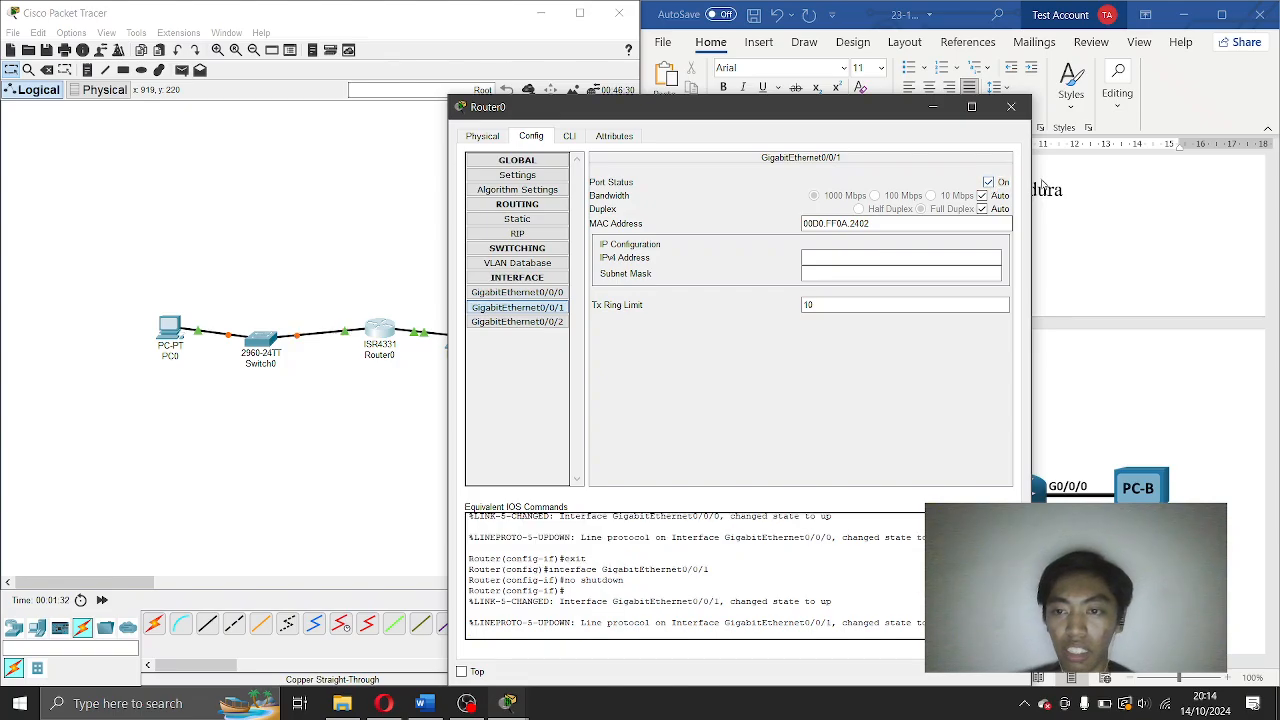
click(1011, 107)
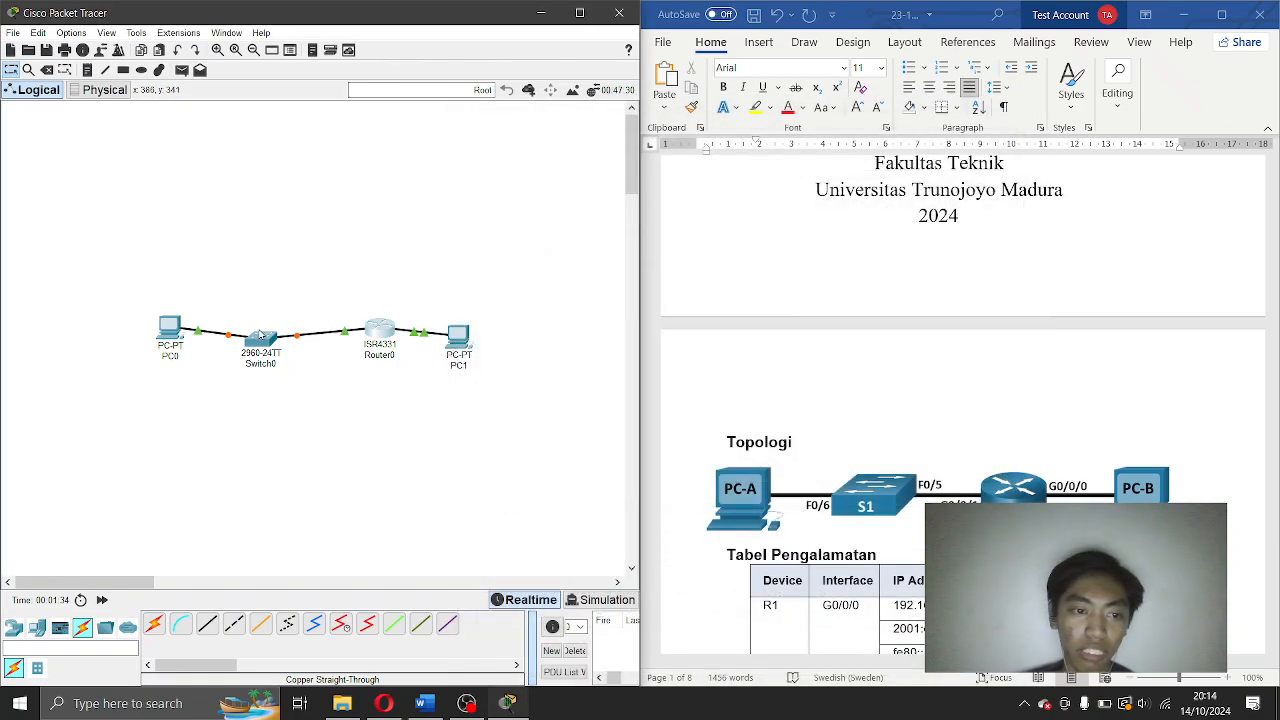
drag(266, 343, 266, 313)
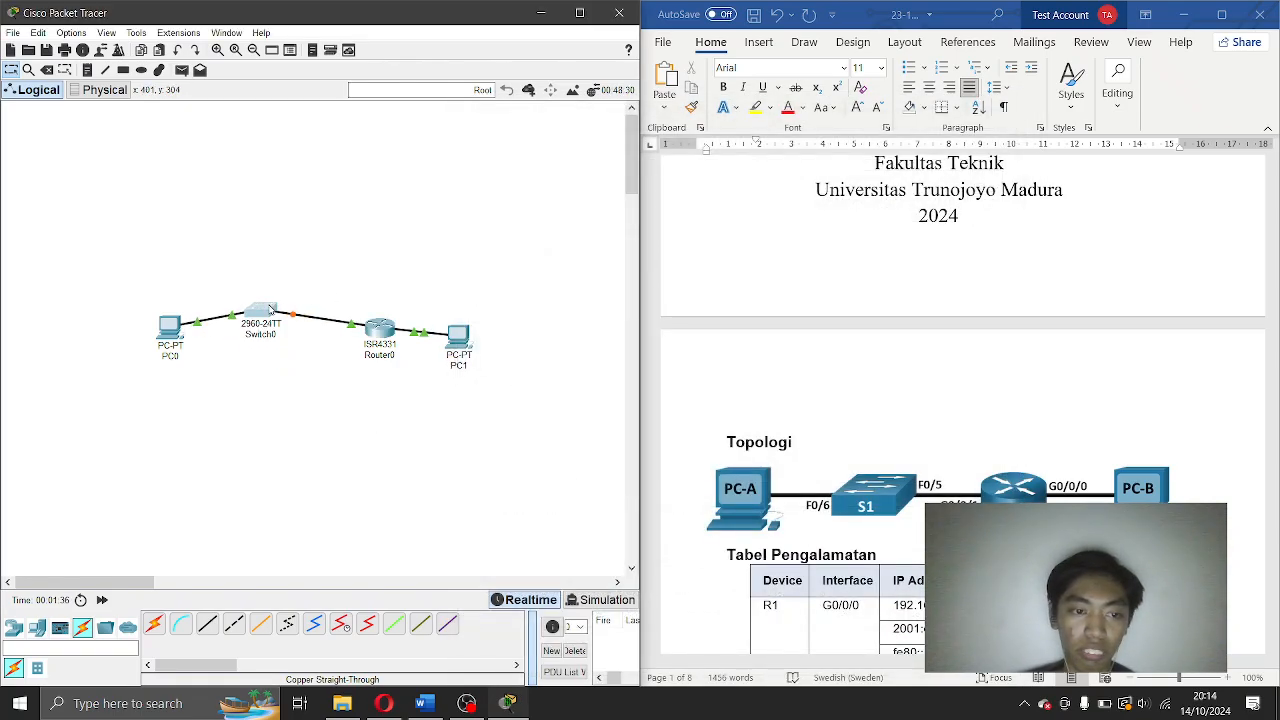
Read on in the lab document to the Latihan 2 instructions for configuring the devices and verifying connectivity.
scroll(690, 421, down, 10)
scroll(690, 421, down, 10)
scroll(690, 421, up, 7)
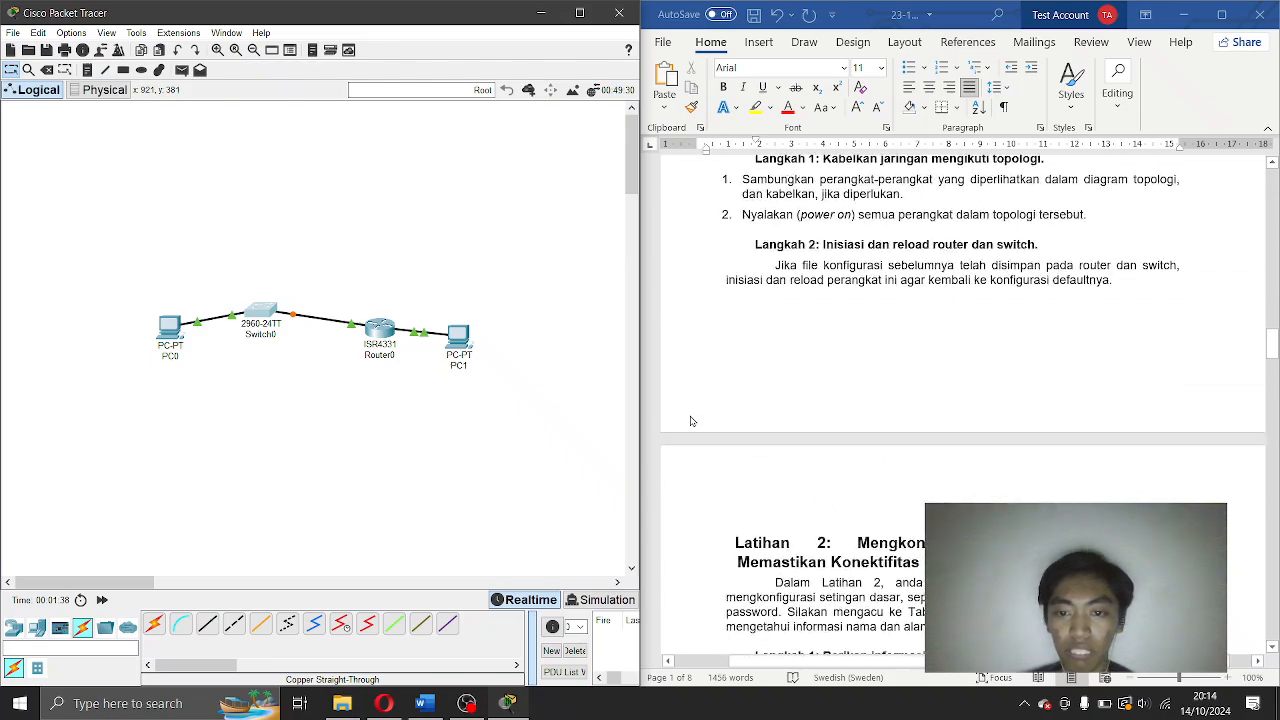
scroll(753, 405, down, 2)
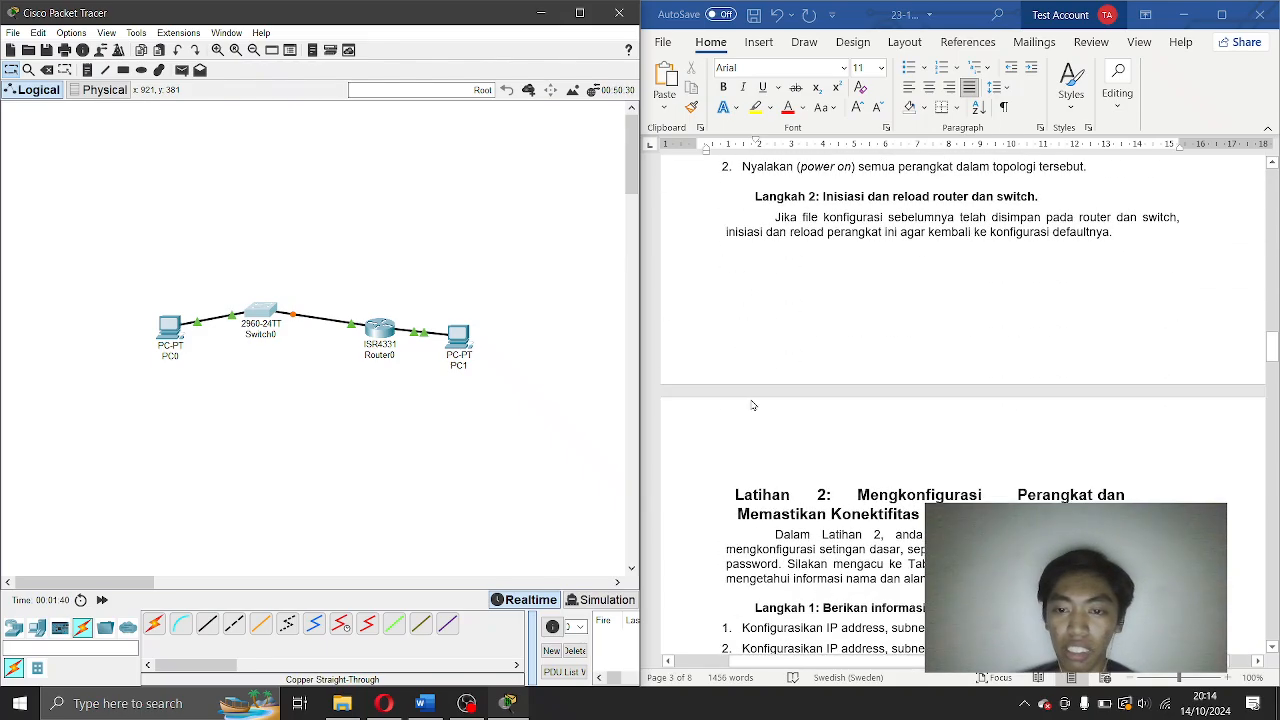
scroll(917, 279, down, 1)
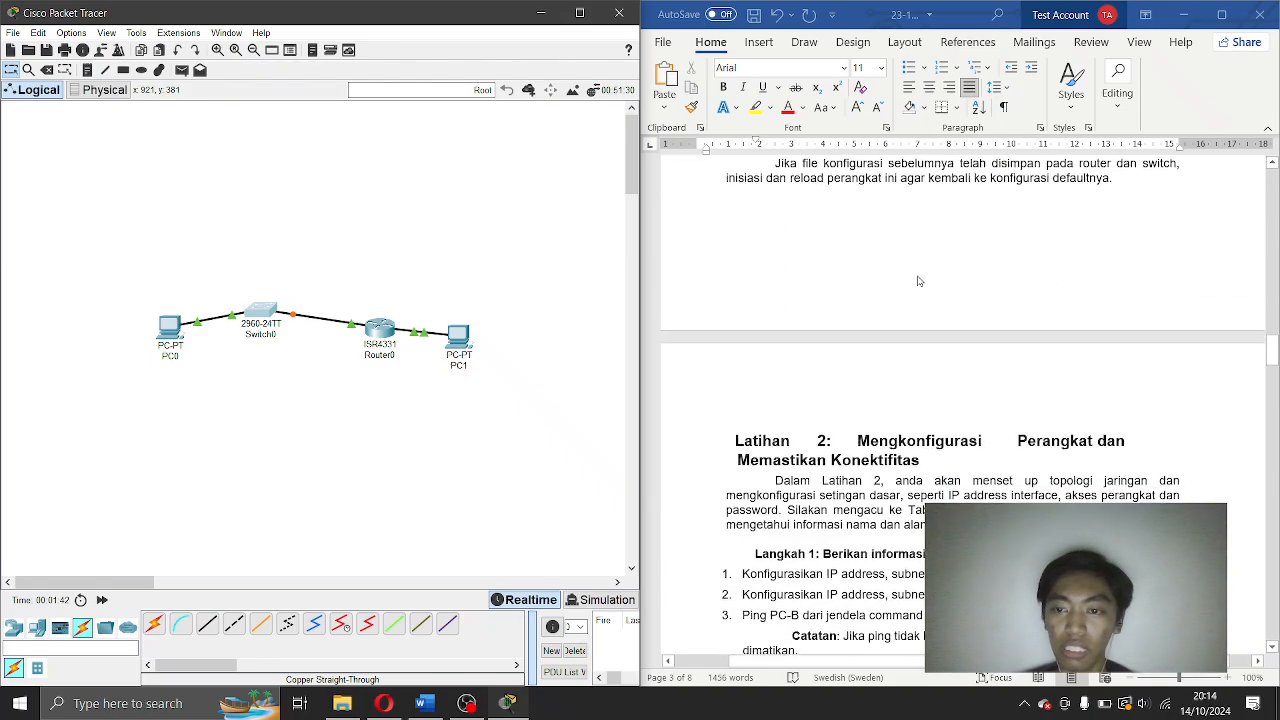
Read the Latihan 2 instructions for assigning static IP information to the PCs, and check them against the document's addressing table.
scroll(870, 266, up, 1)
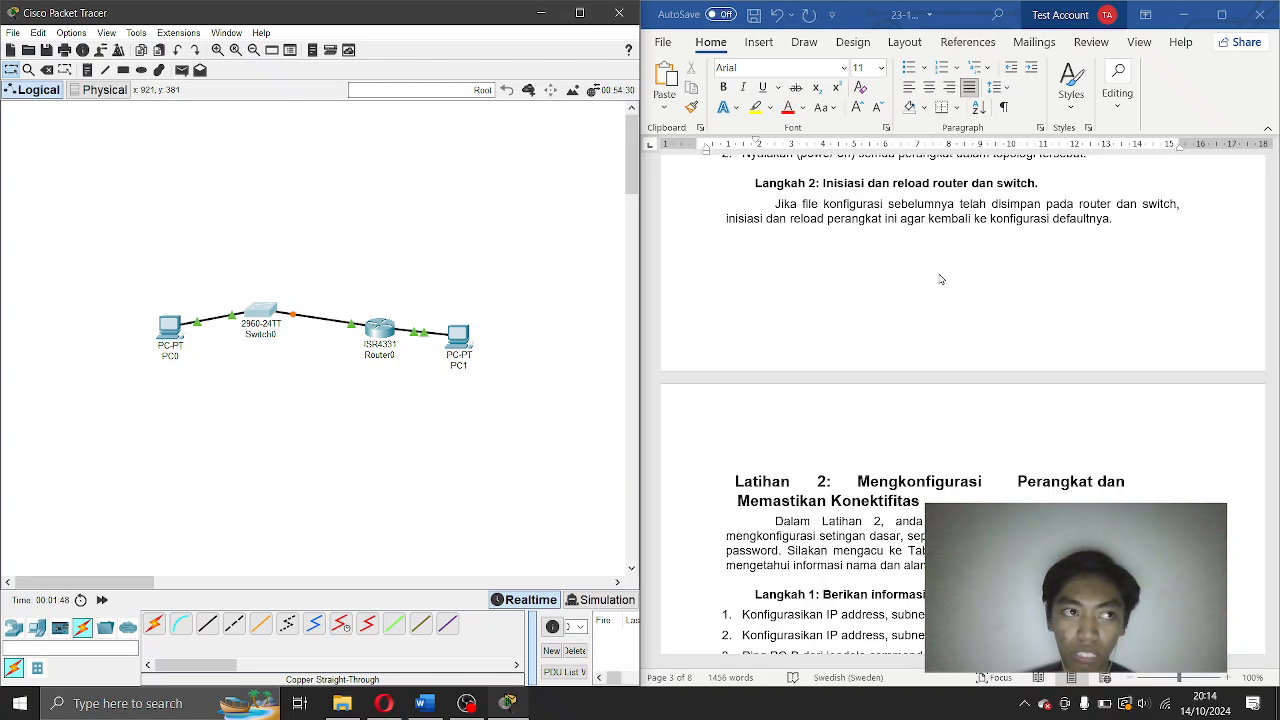
scroll(1042, 246, down, 5)
scroll(1040, 243, up, 3)
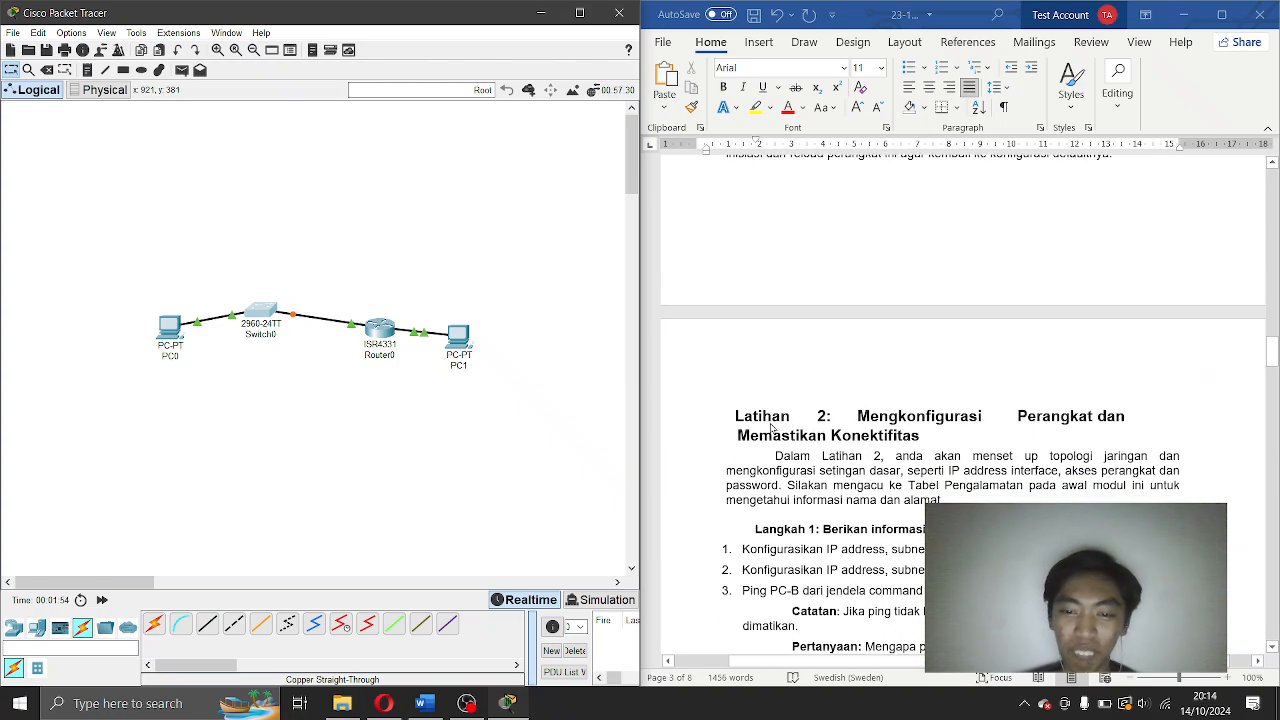
scroll(770, 428, down, 3)
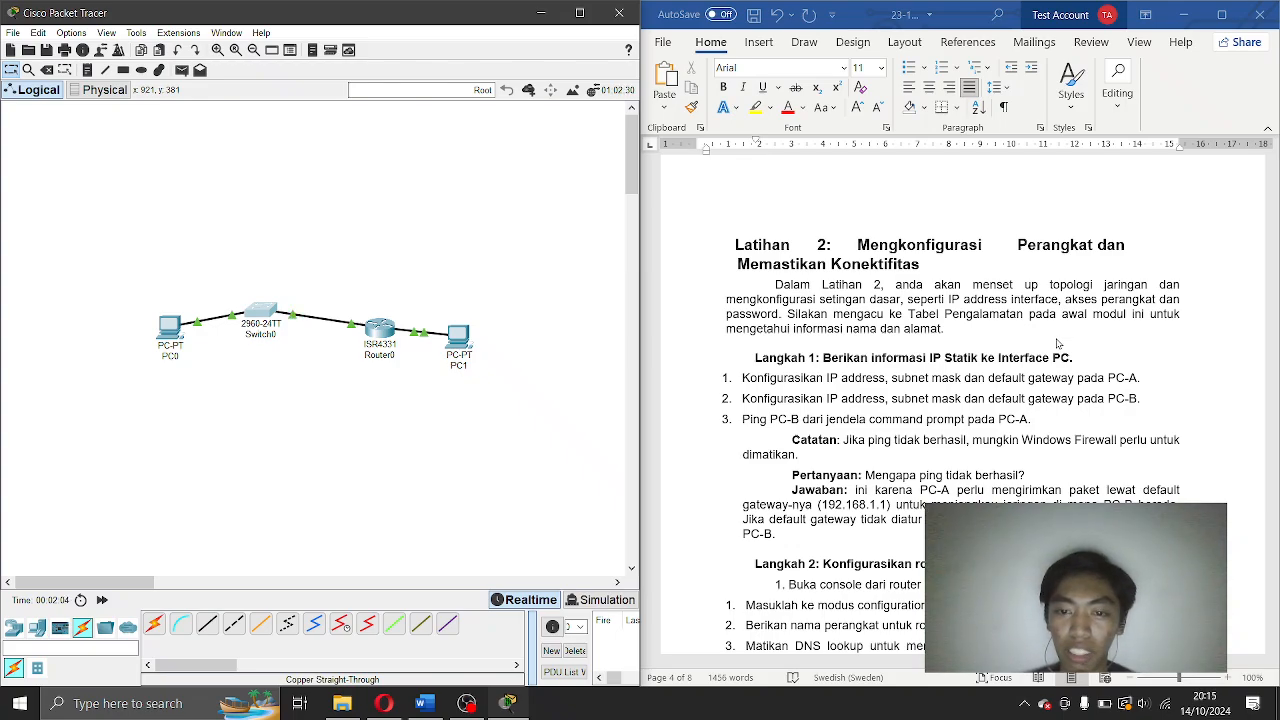
scroll(1058, 344, down, 1)
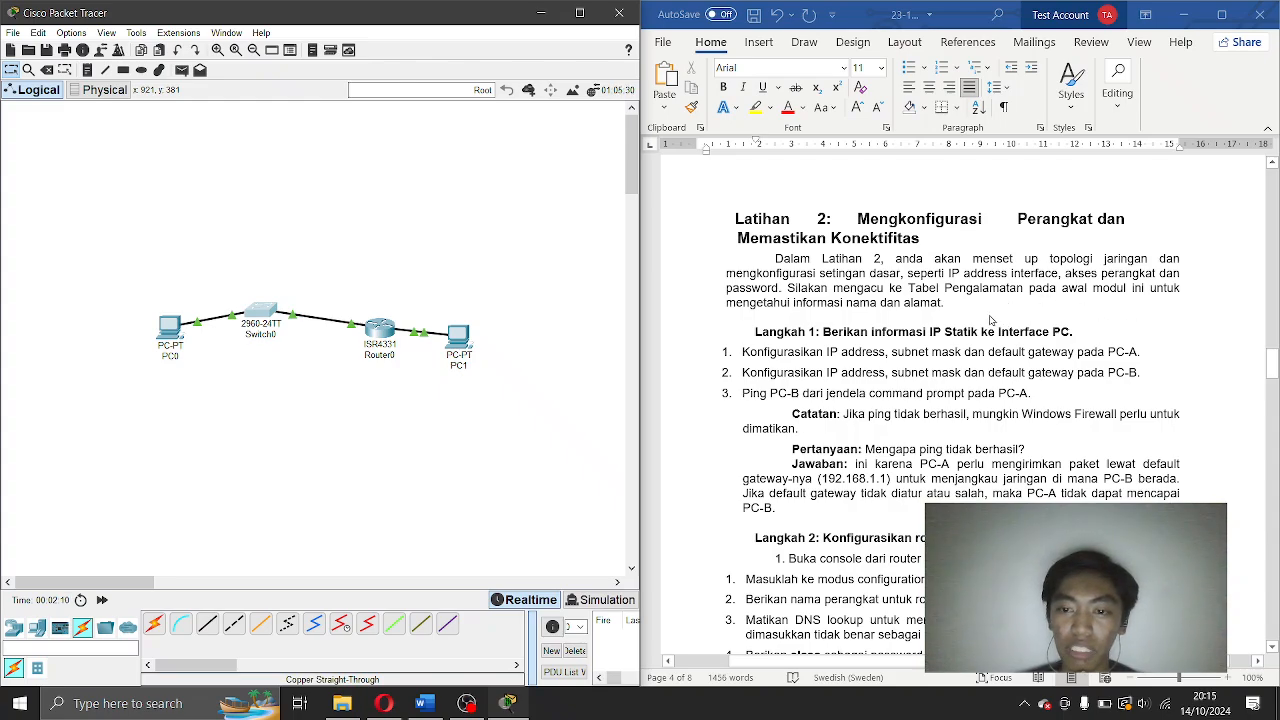
scroll(991, 320, down, 1)
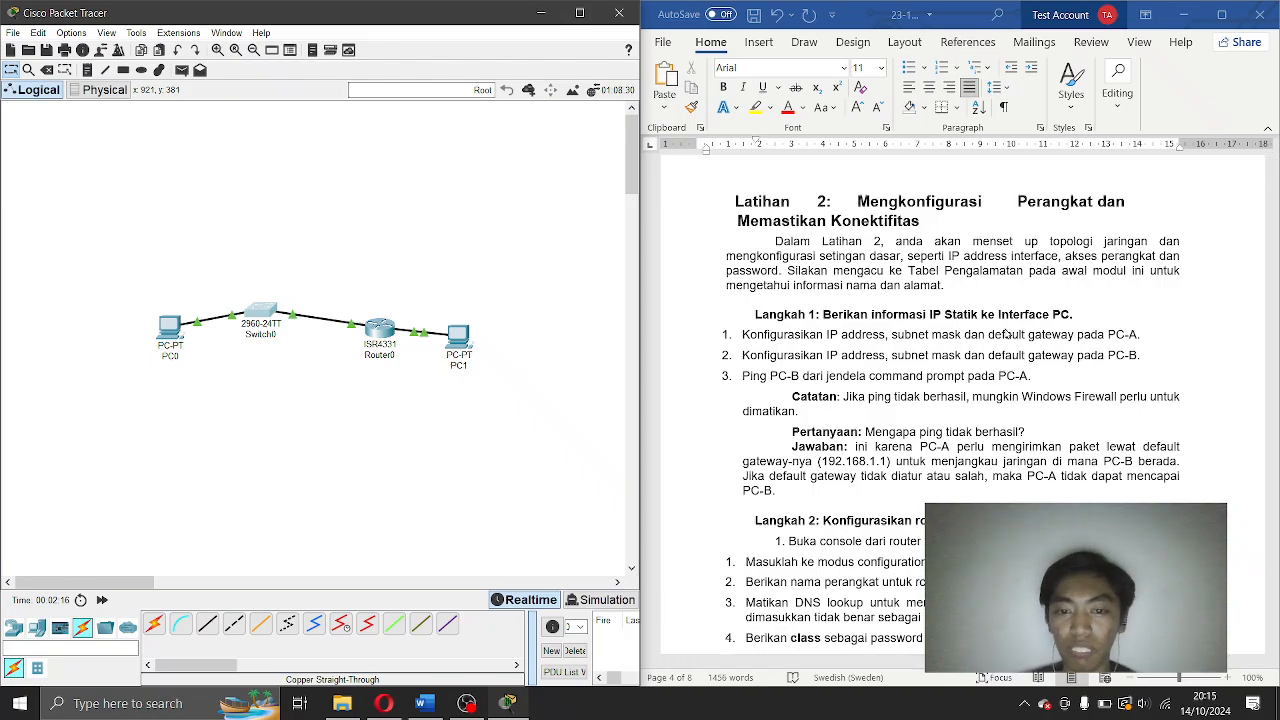
scroll(928, 318, up, 15)
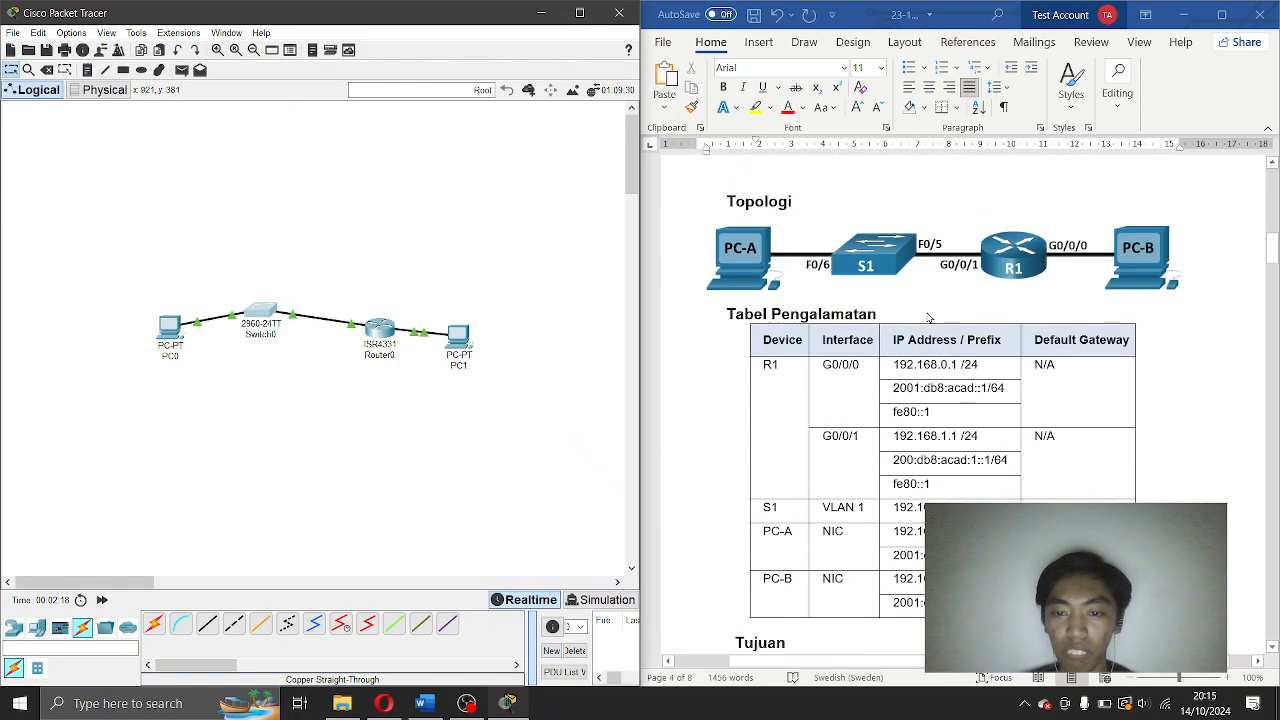
scroll(928, 318, down, 3)
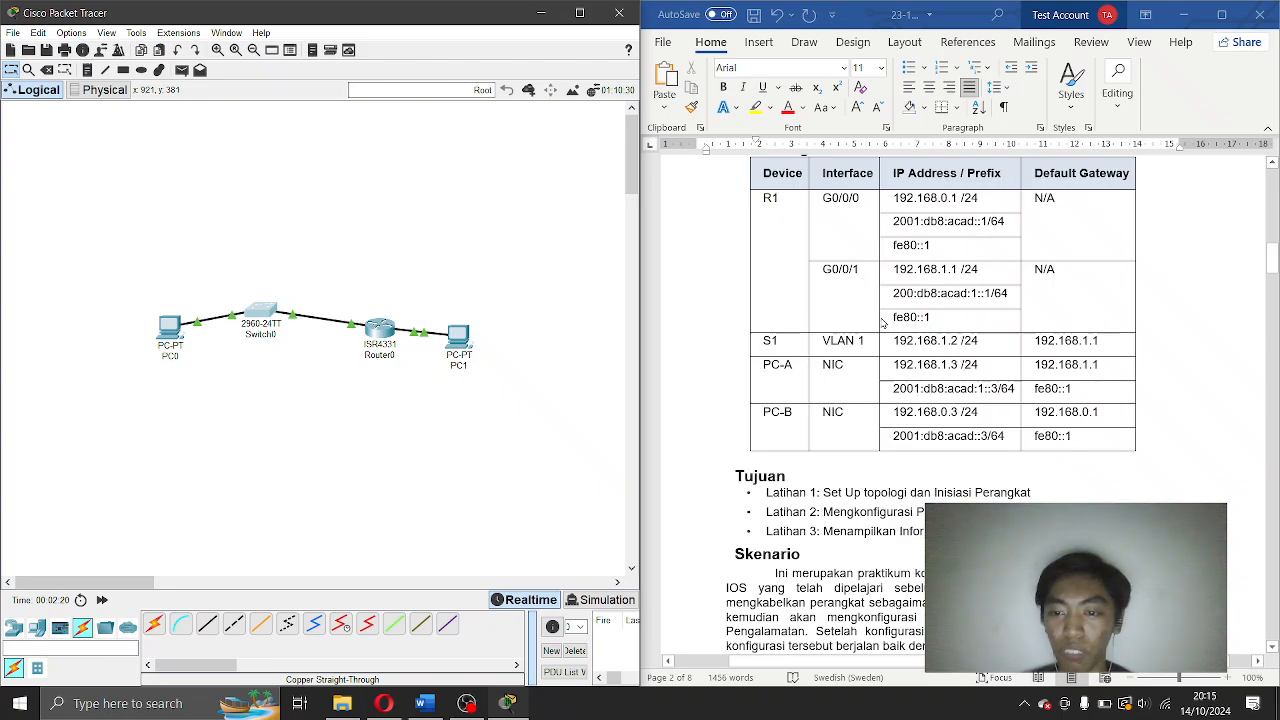
Rename PC0 as PC-A and the switch as S1 in the topology.
click(170, 357)
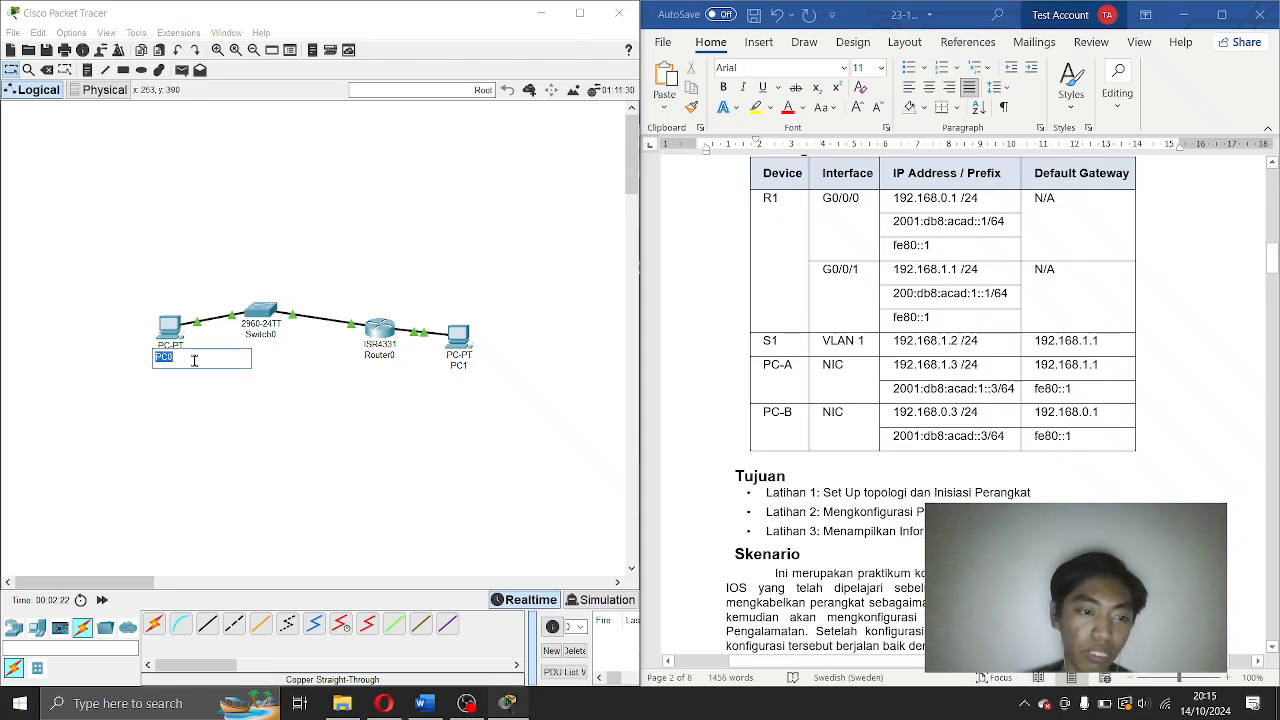
click(194, 360)
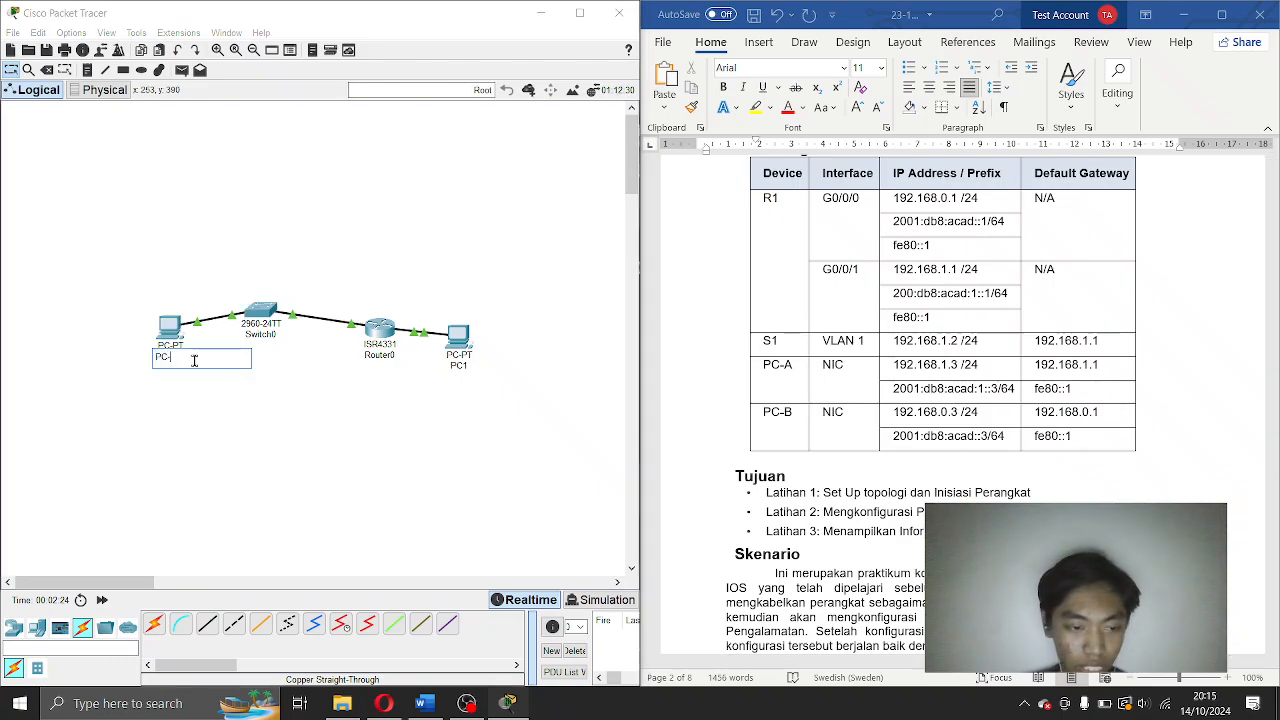
text(-A)
click(260, 334)
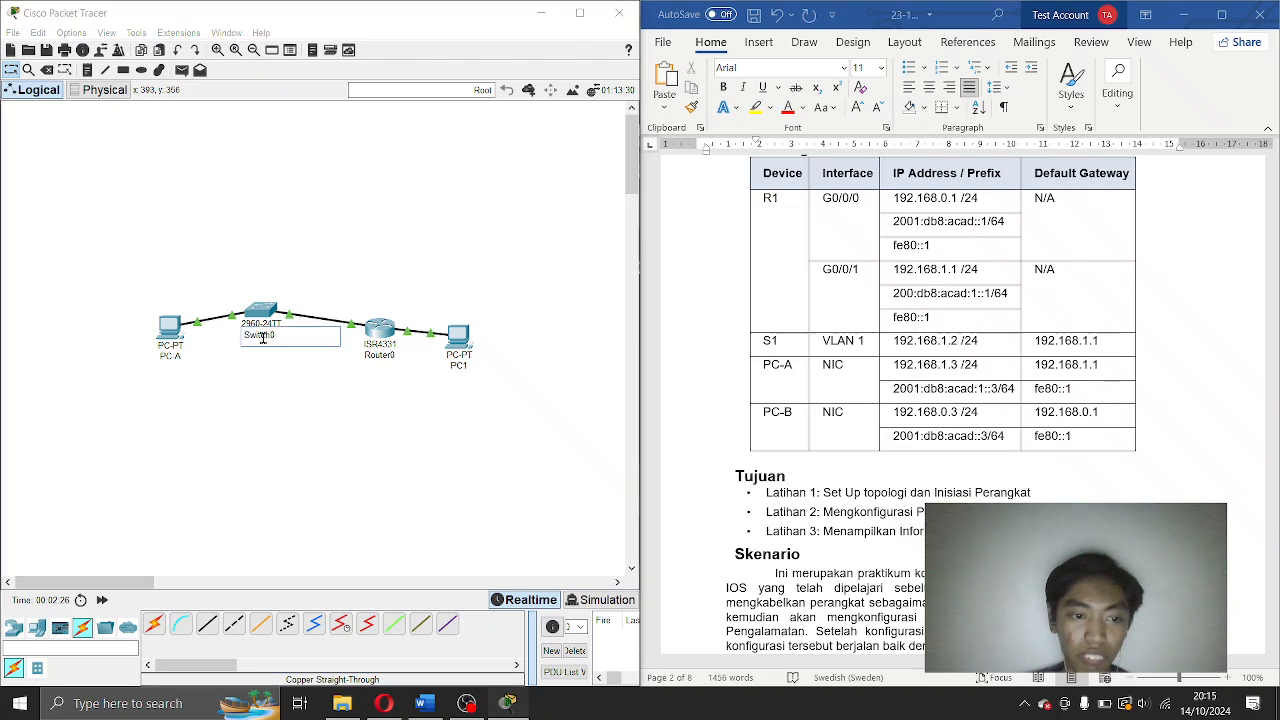
key(BackSpace)
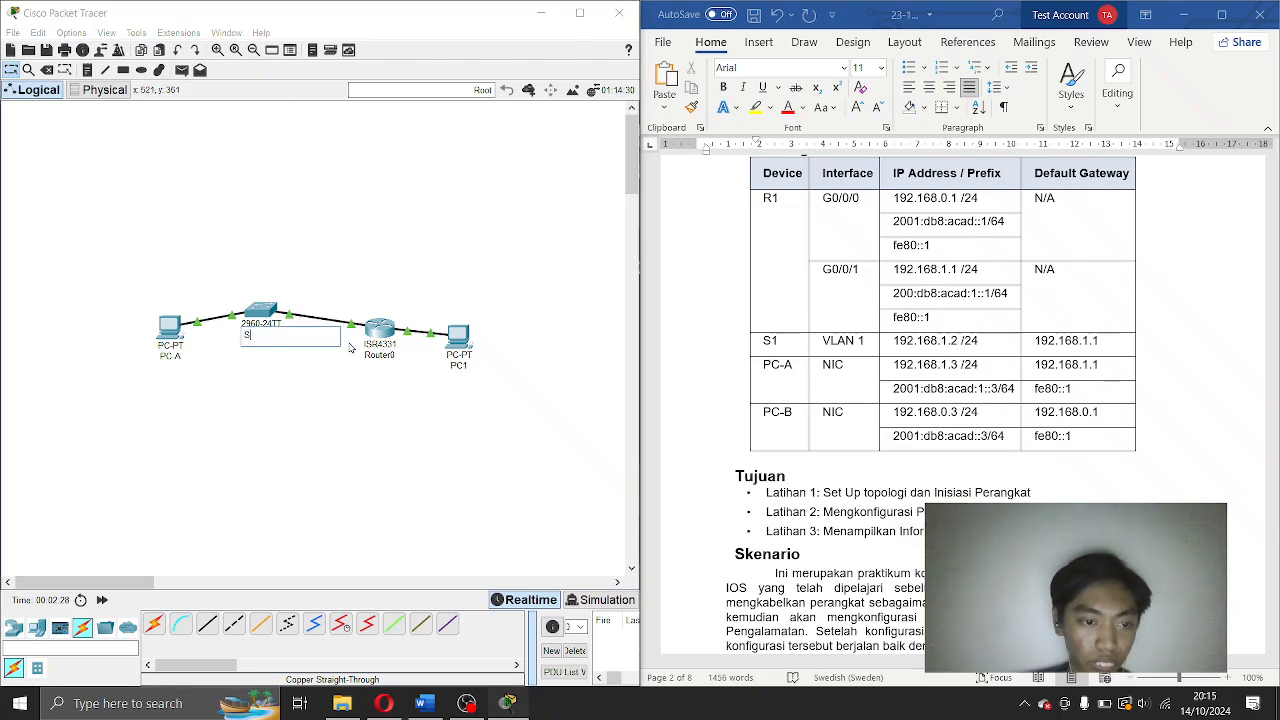
text(1)
Rename the router as R1 and PC1 as PC-B in the topology.
click(392, 364)
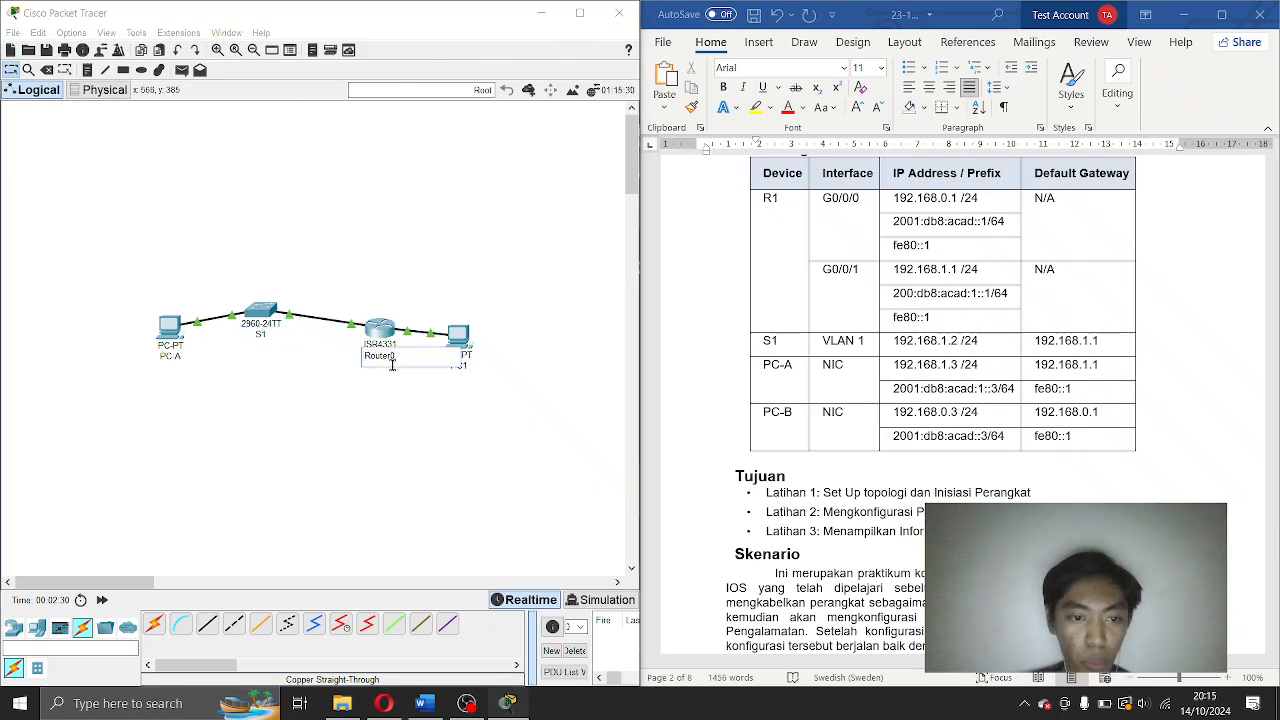
key(BackSpace)
key(BackSpace)
key(BackSpace)
text(1)
key(Return)
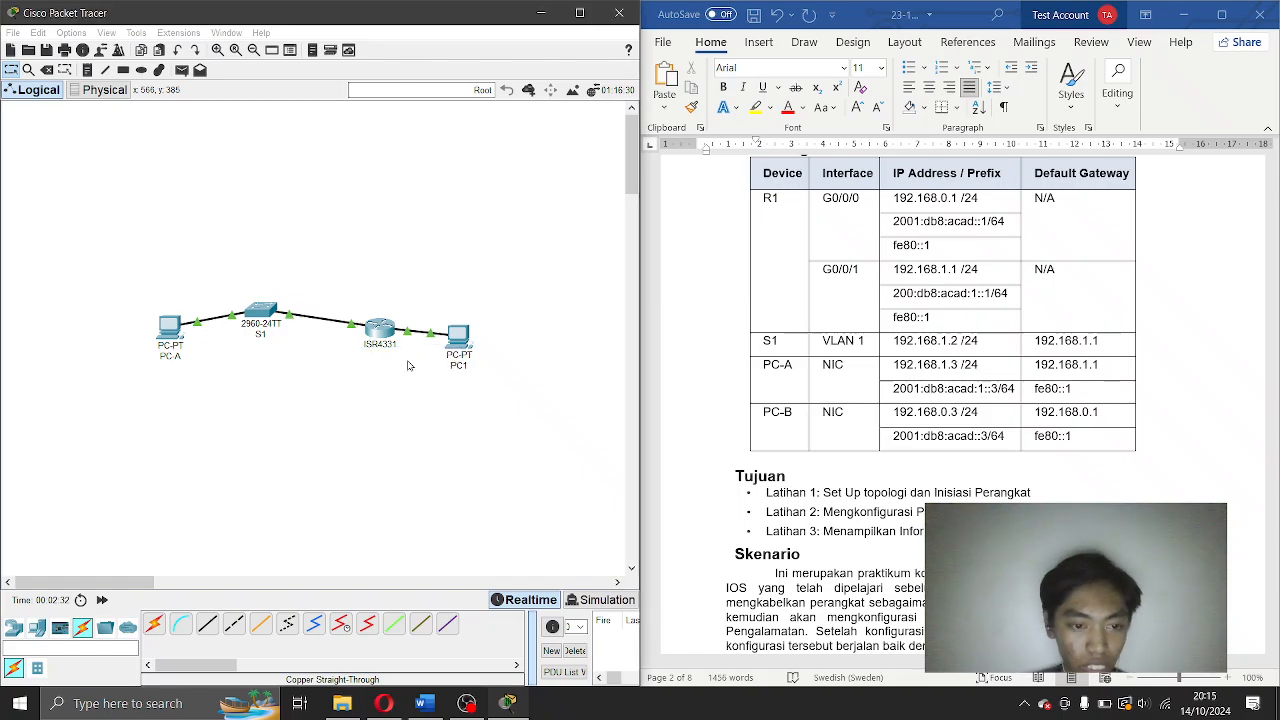
click(466, 368)
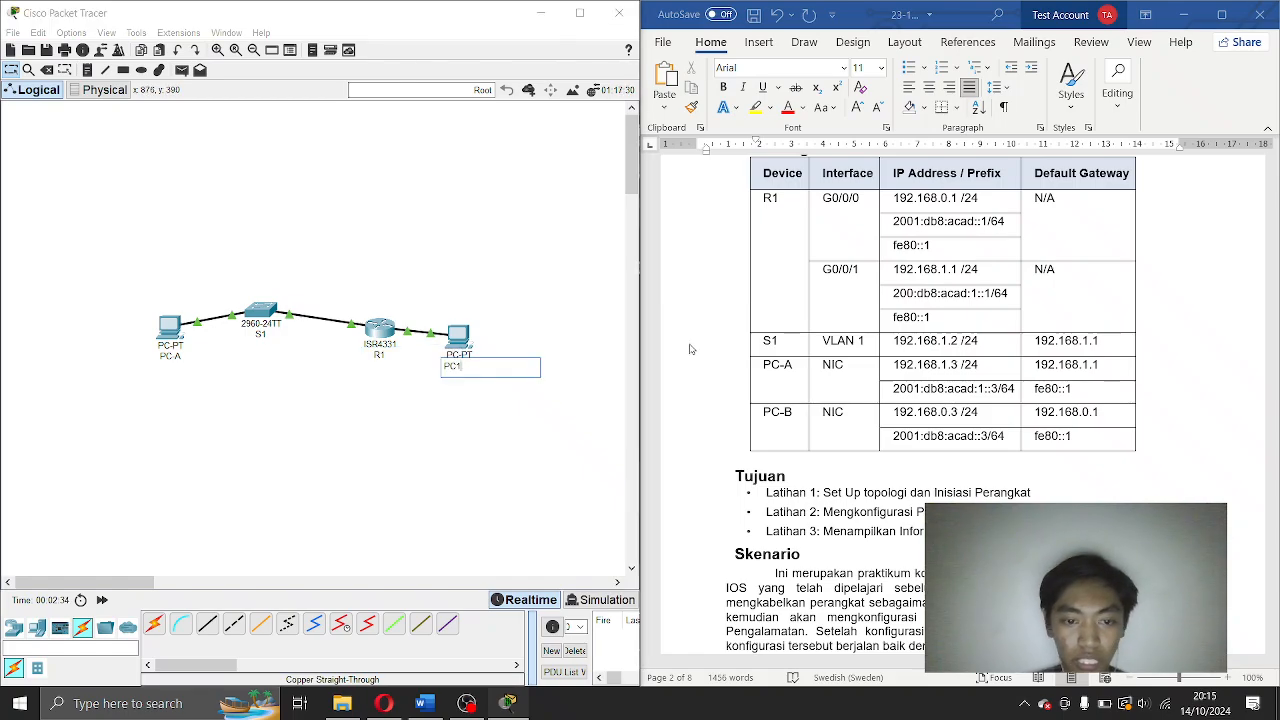
key(BackSpace)
text(-B)
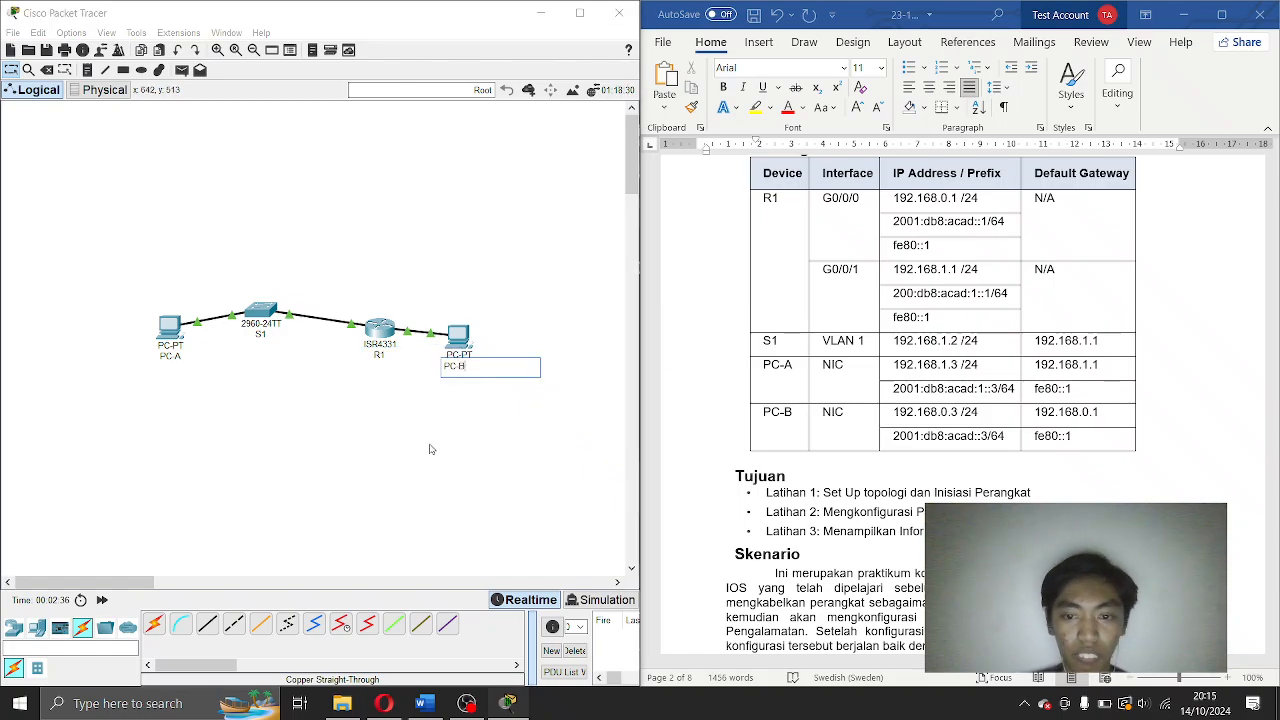
Give PC-A the static IPv4 address 192.168.1.3 from the addressing table, with subnet mask 255.255.255.0.
click(168, 332)
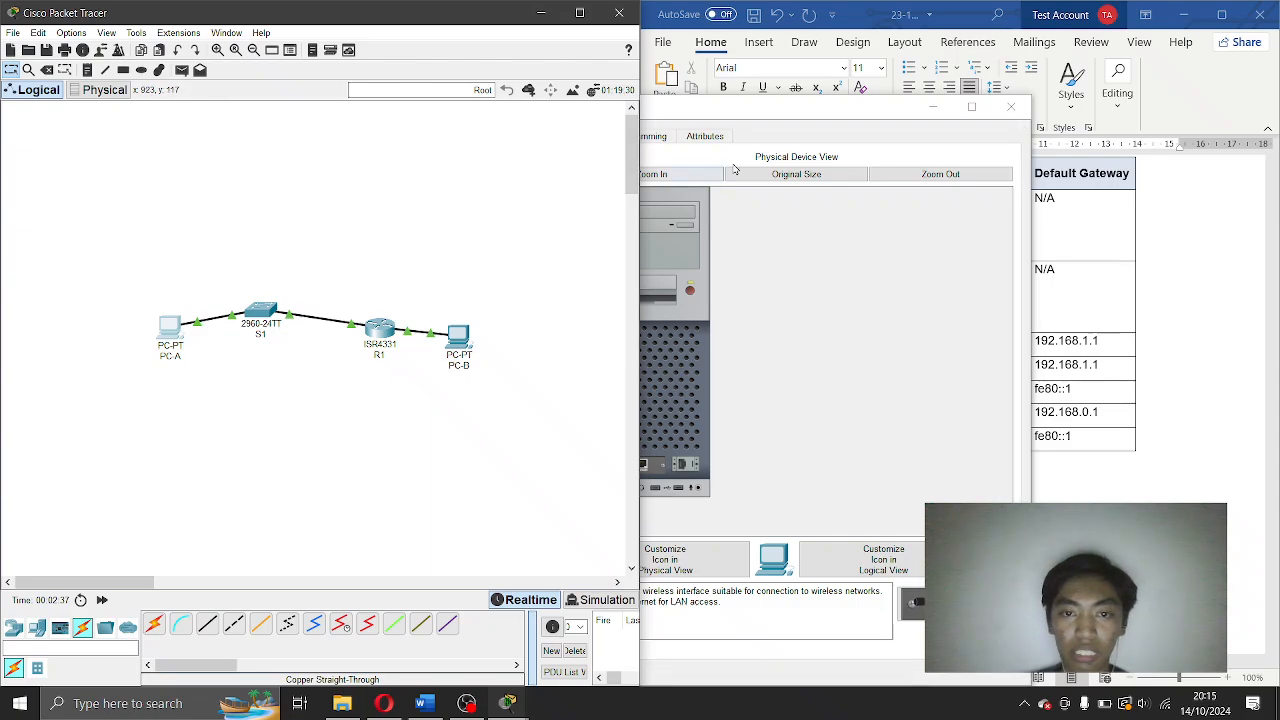
click(760, 220)
click(579, 136)
click(548, 205)
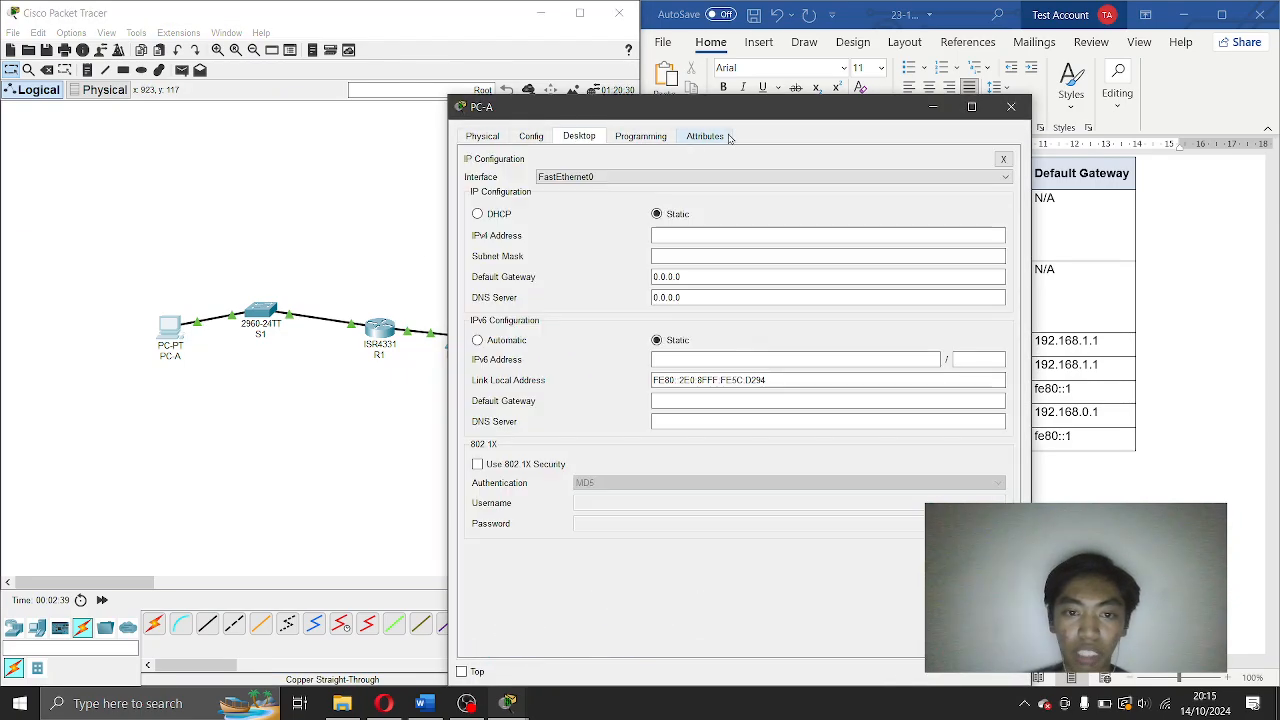
drag(756, 110, 363, 118)
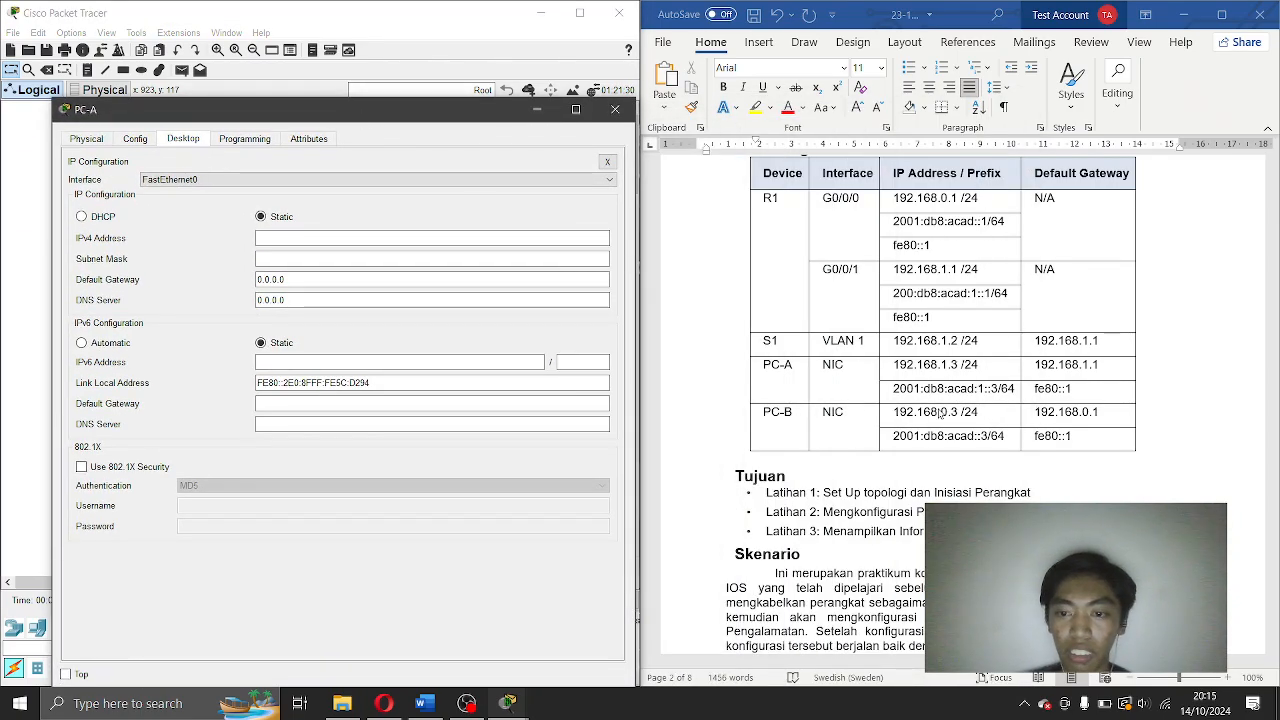
click(899, 375)
drag(892, 366, 957, 368)
key(ctrl+c)
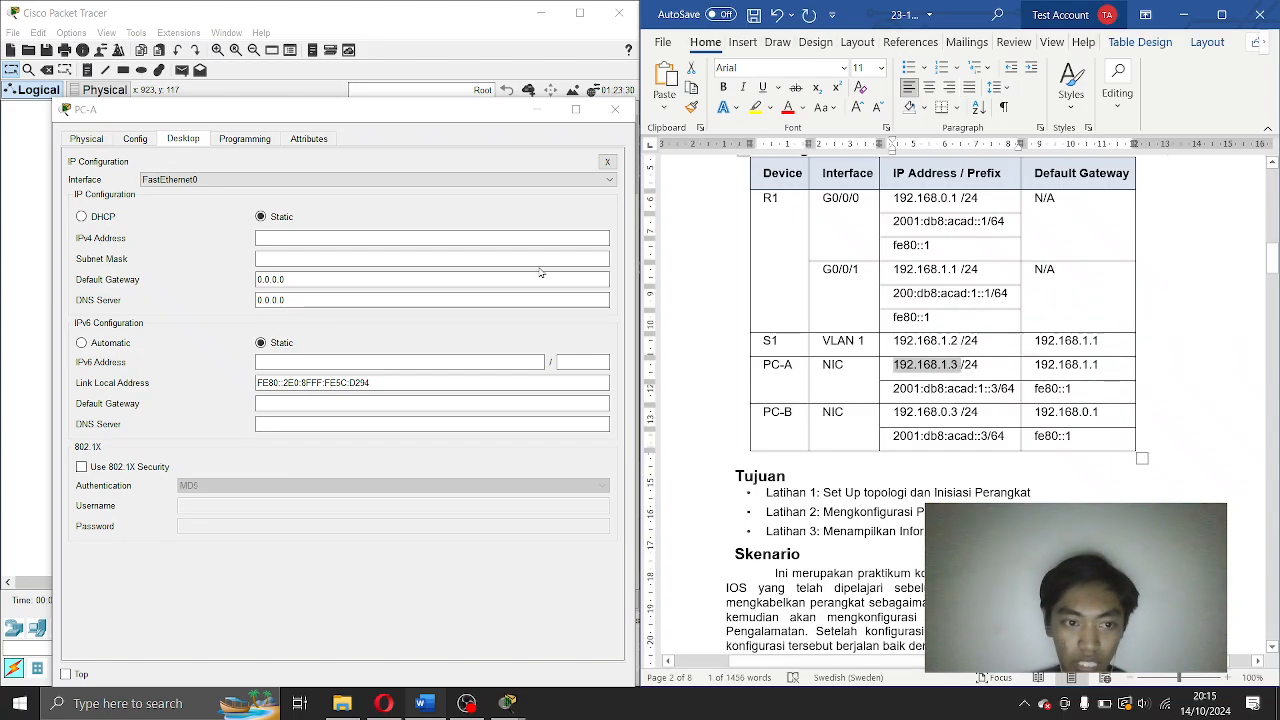
click(383, 238)
key(ctrl+v)
key(Tab)
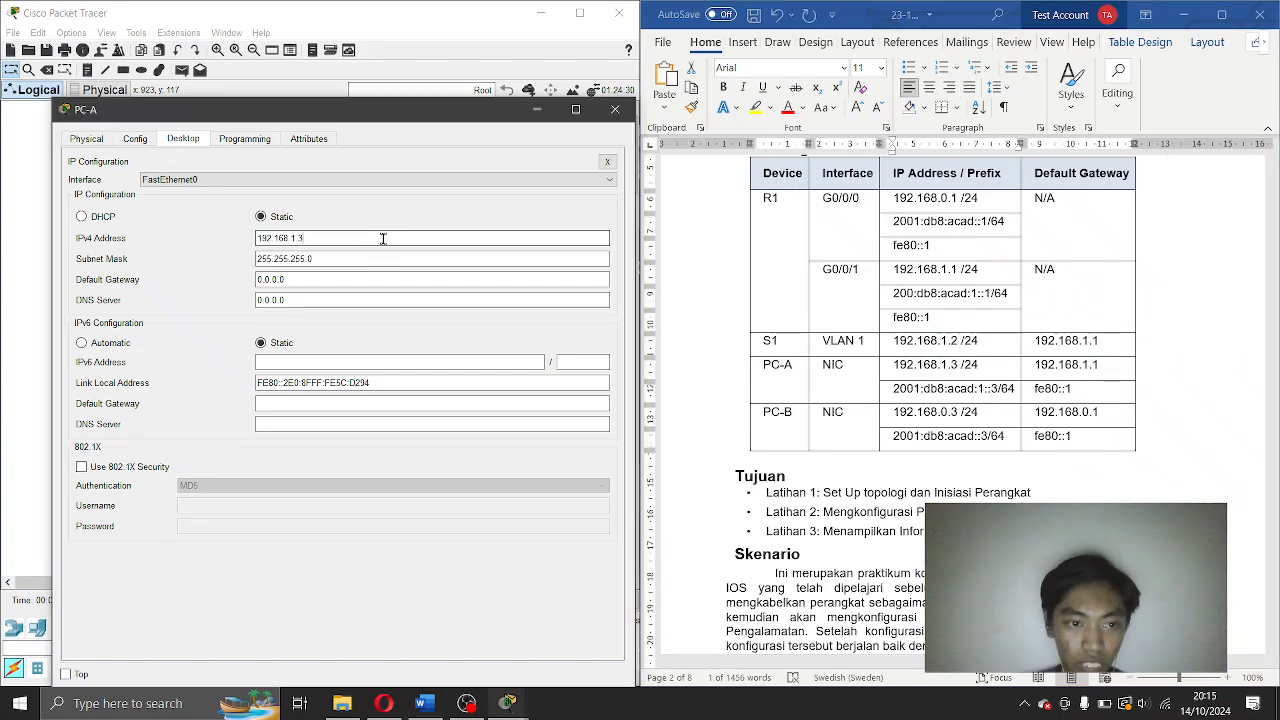
Set PC-A's IPv4 default gateway to 192.168.1.1, copied from the addressing table.
key(alt+Tab)
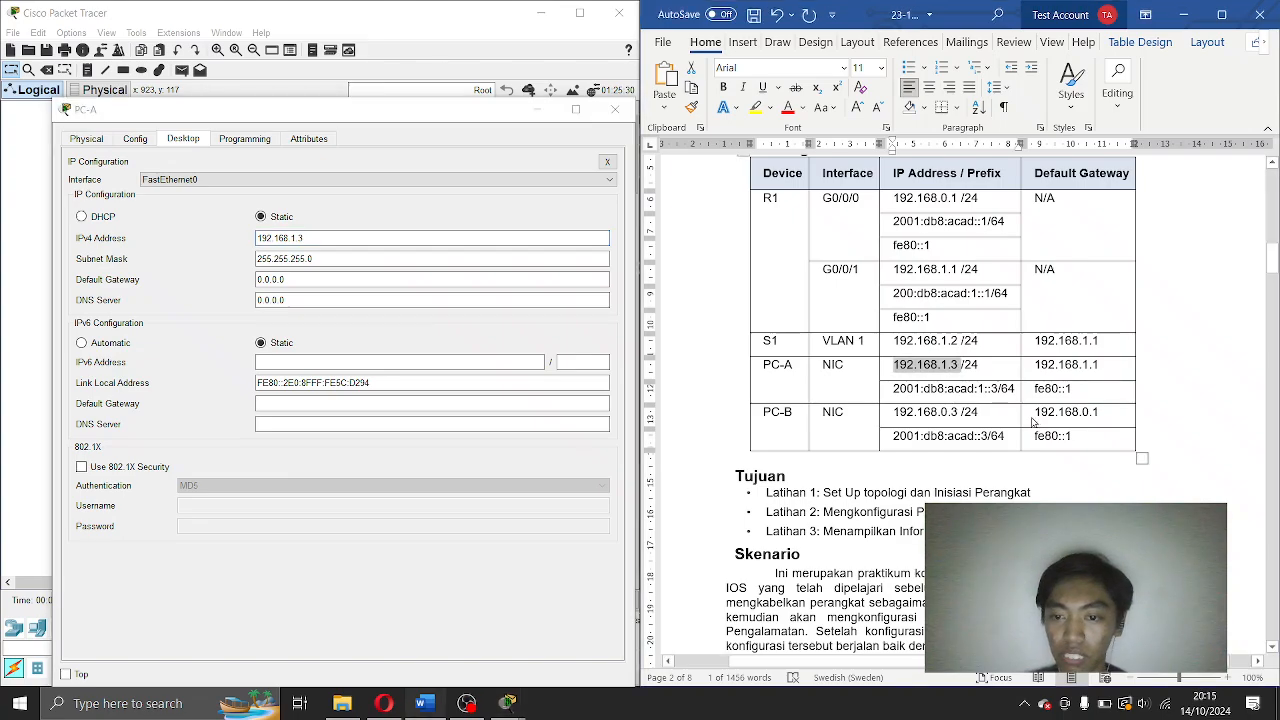
drag(1034, 364, 1104, 365)
key(ctrl+c)
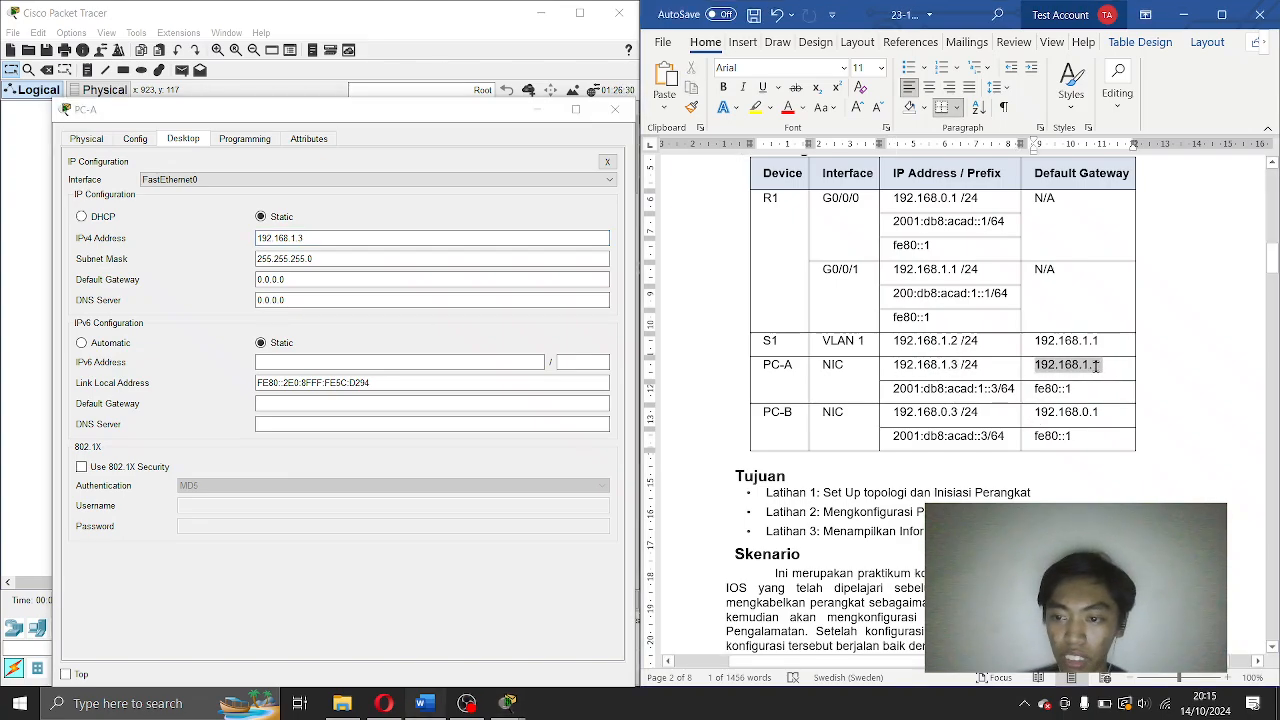
double_click(284, 279)
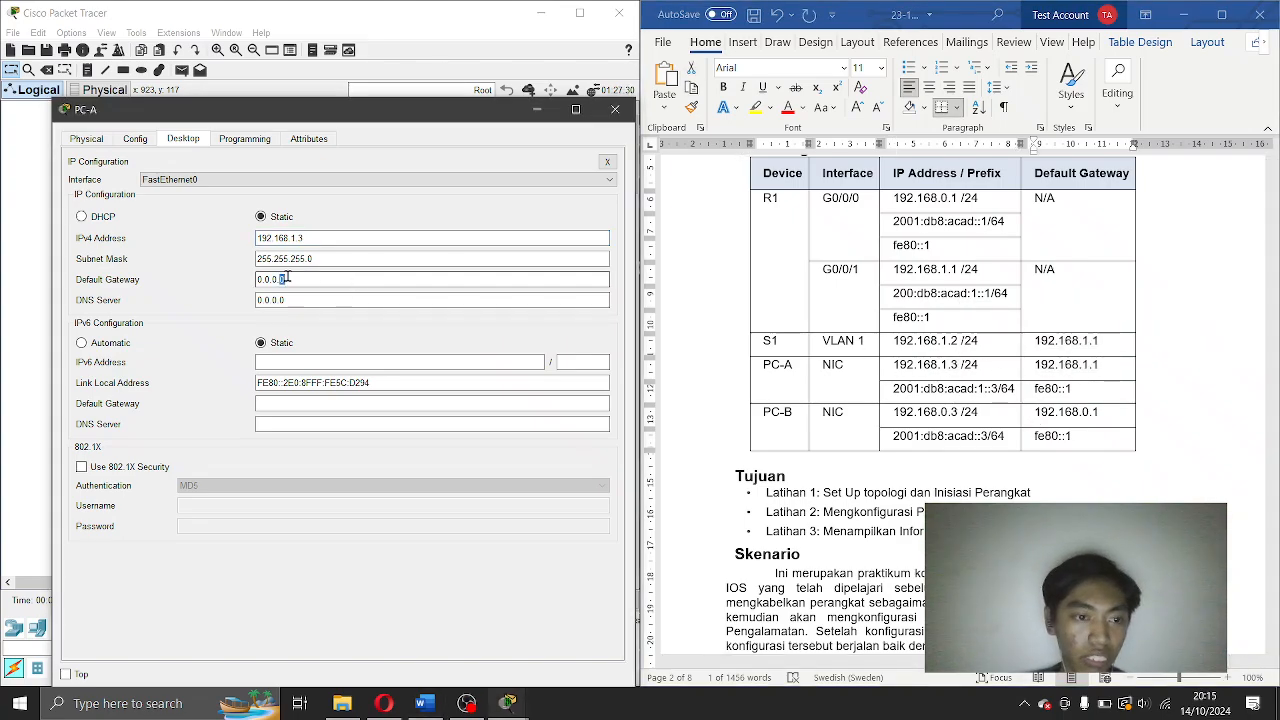
drag(284, 279, 216, 275)
key(ctrl+v)
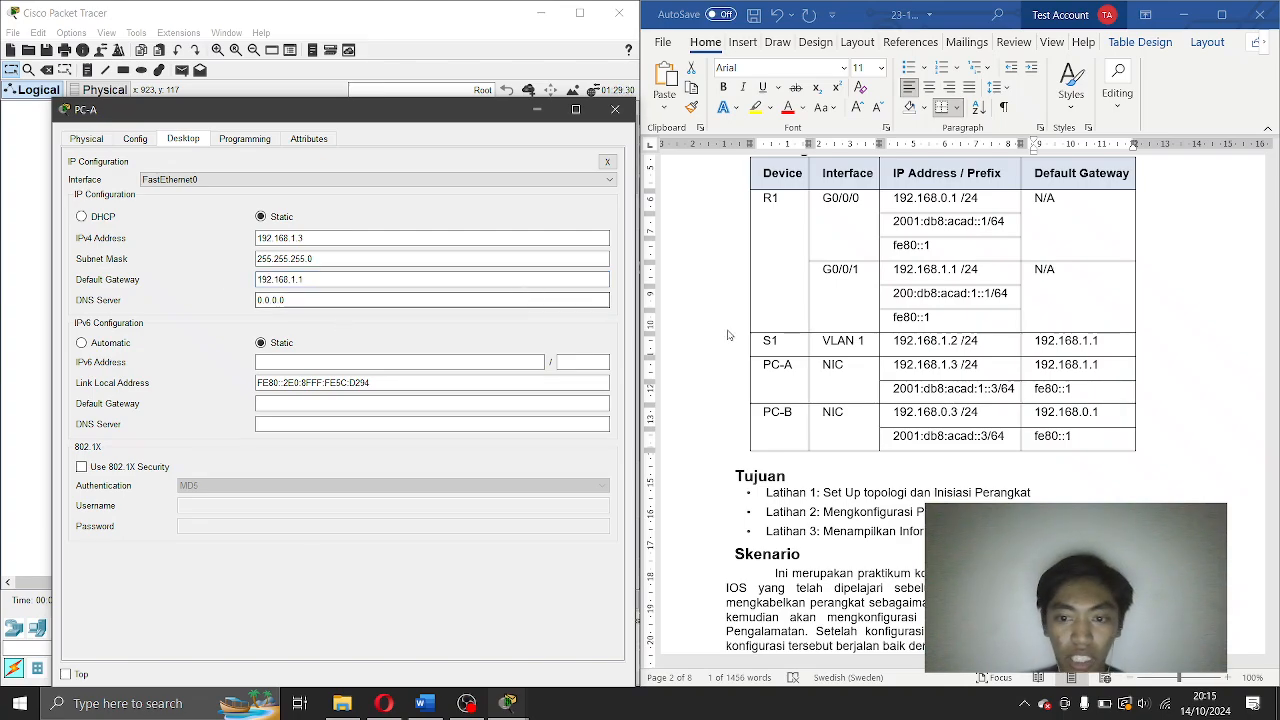
Set PC-A's IPv6 address to 2001:db8:acad:1::3 with prefix length 64, copying the address from the addressing table.
click(892, 393)
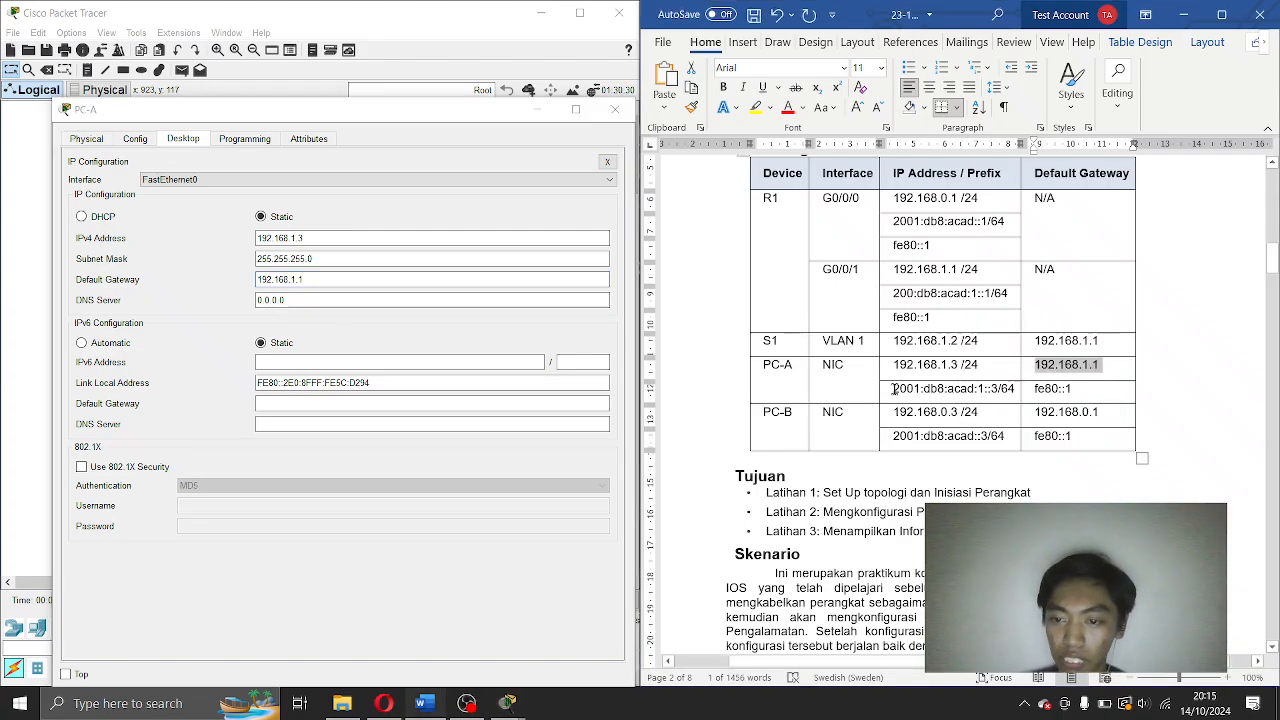
drag(892, 389, 1018, 398)
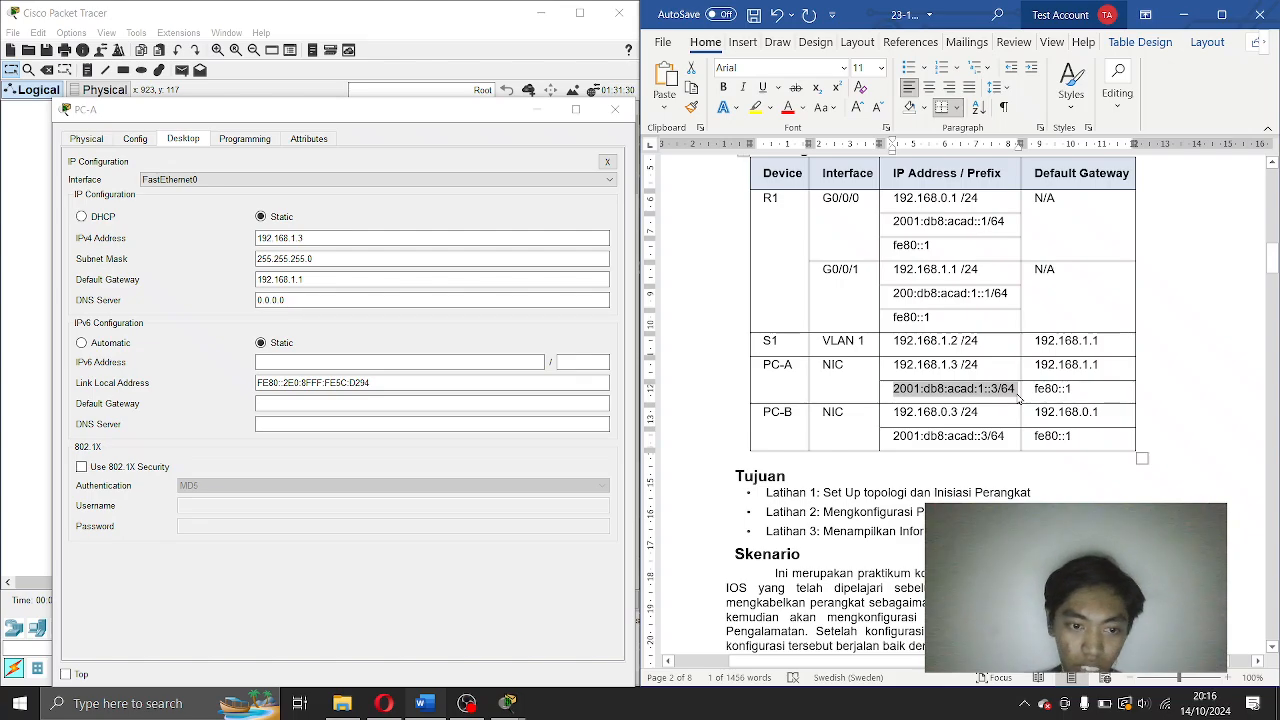
key(ctrl+c)
click(530, 364)
key(ctrl+v)
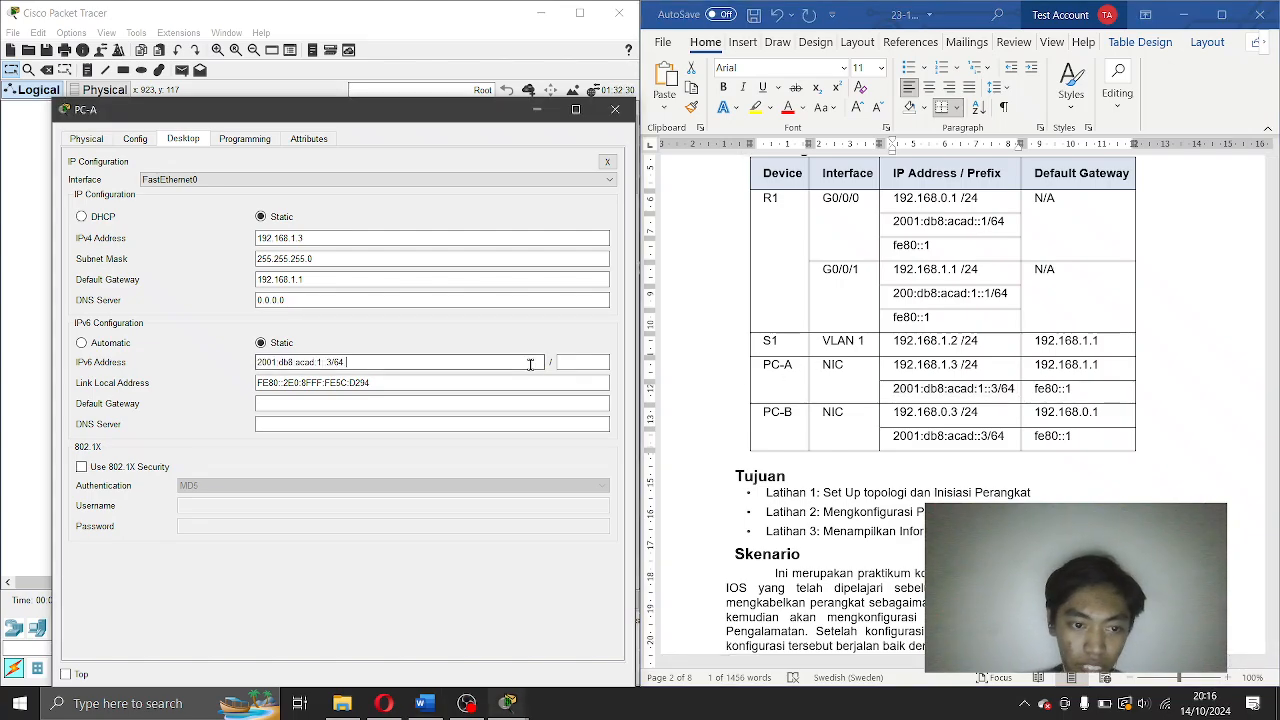
key(BackSpace)
key(BackSpace)
key(BackSpace)
click(592, 361)
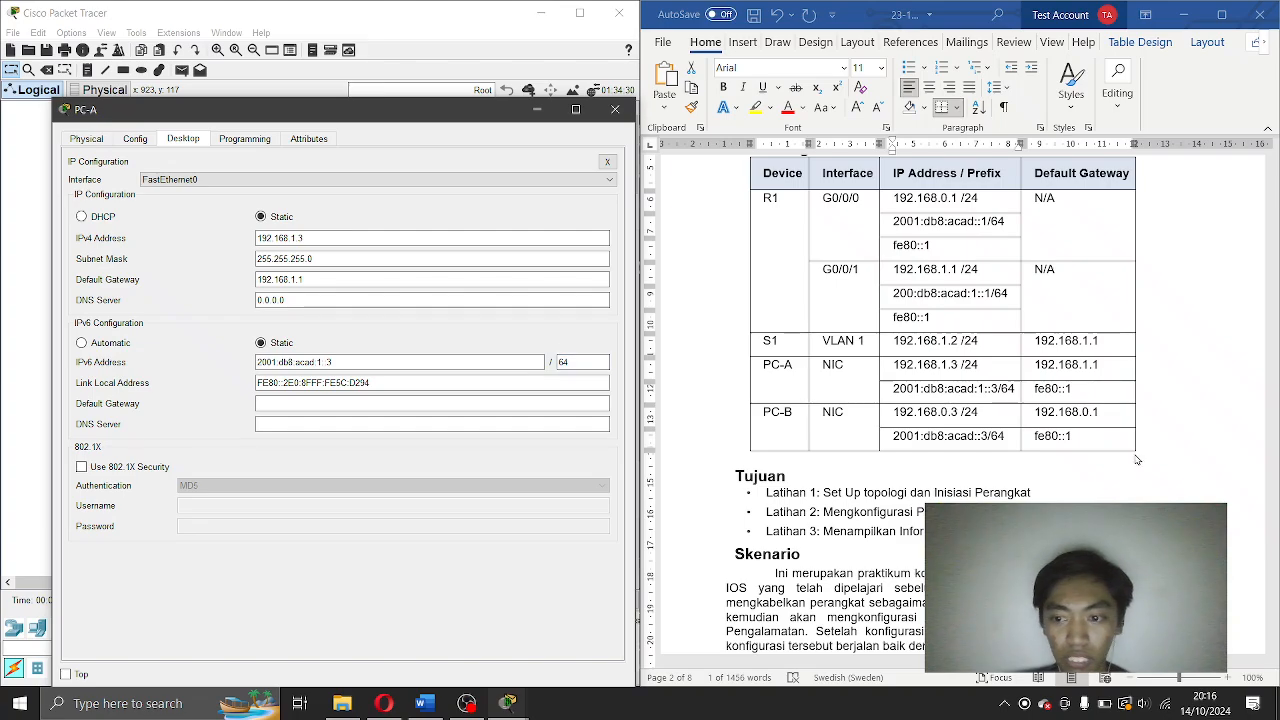
Set PC-A's IPv6 default gateway to fe80::1 from the addressing table, and close PC-A's configuration.
drag(1034, 388, 1072, 392)
click(290, 404)
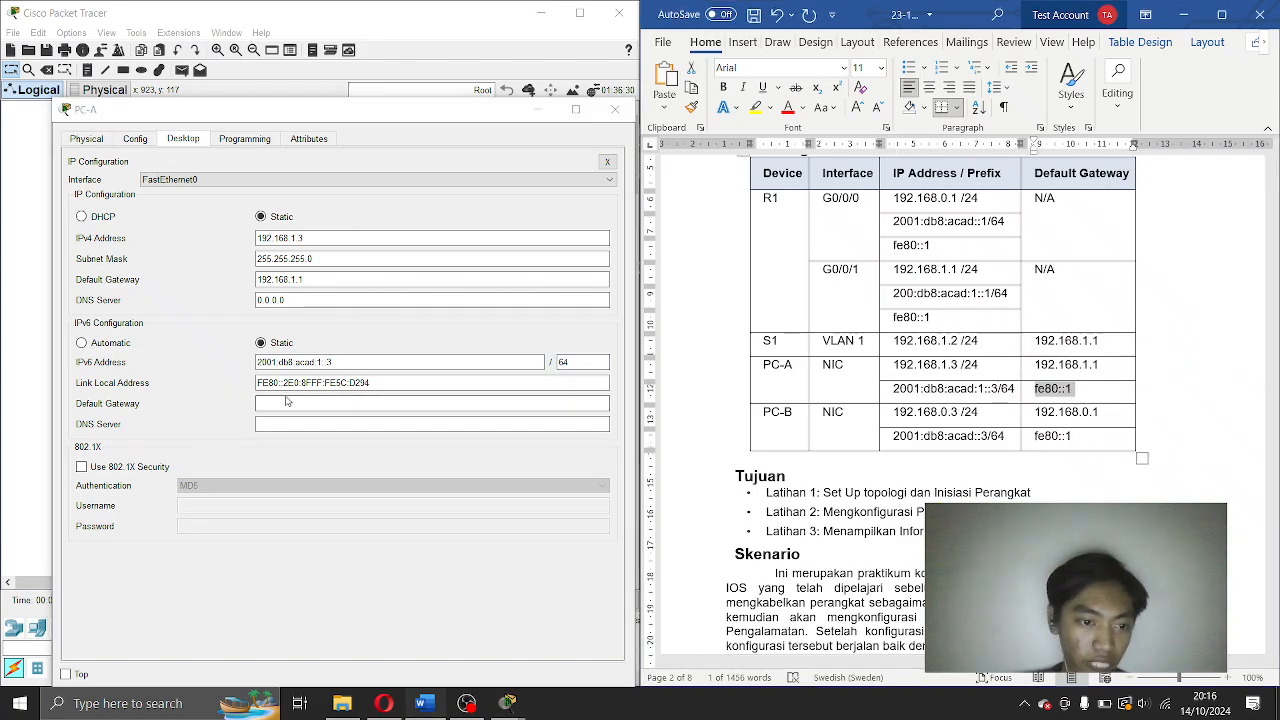
key(ctrl+v)
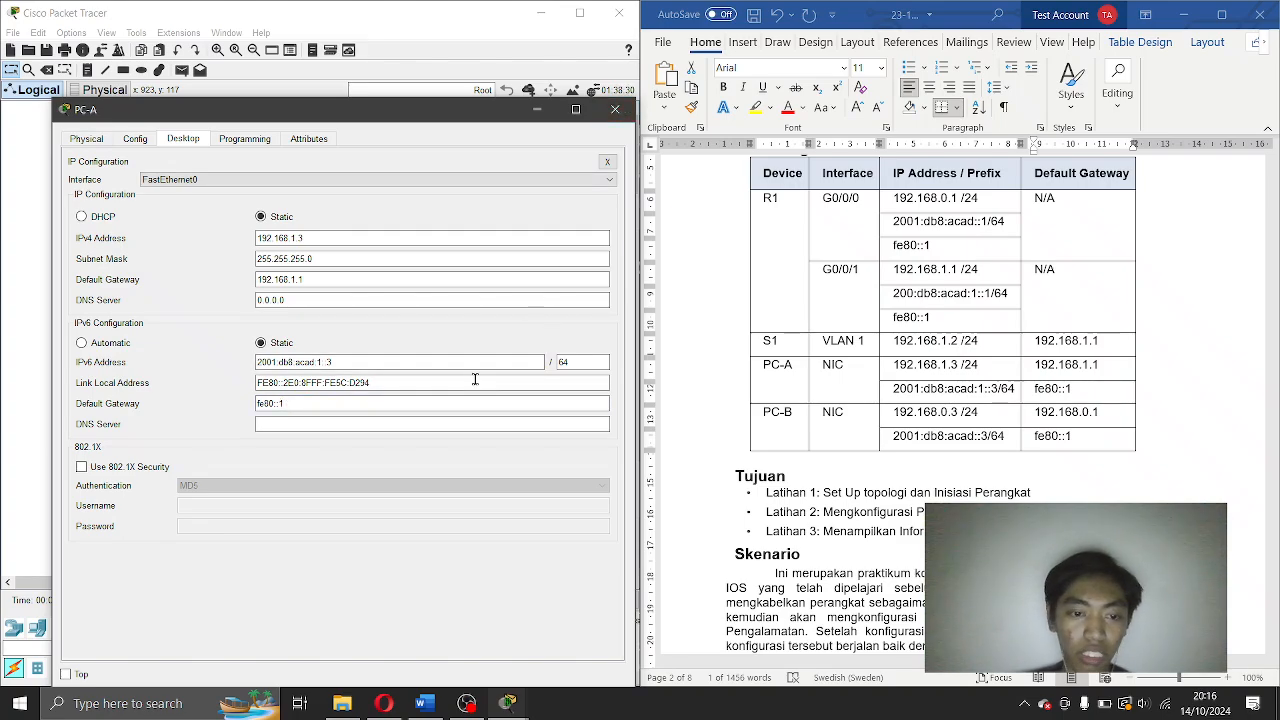
click(615, 109)
Give PC-B the static IPv4 address 192.168.0.3 from the addressing table, with subnet mask 255.255.255.0.
click(457, 343)
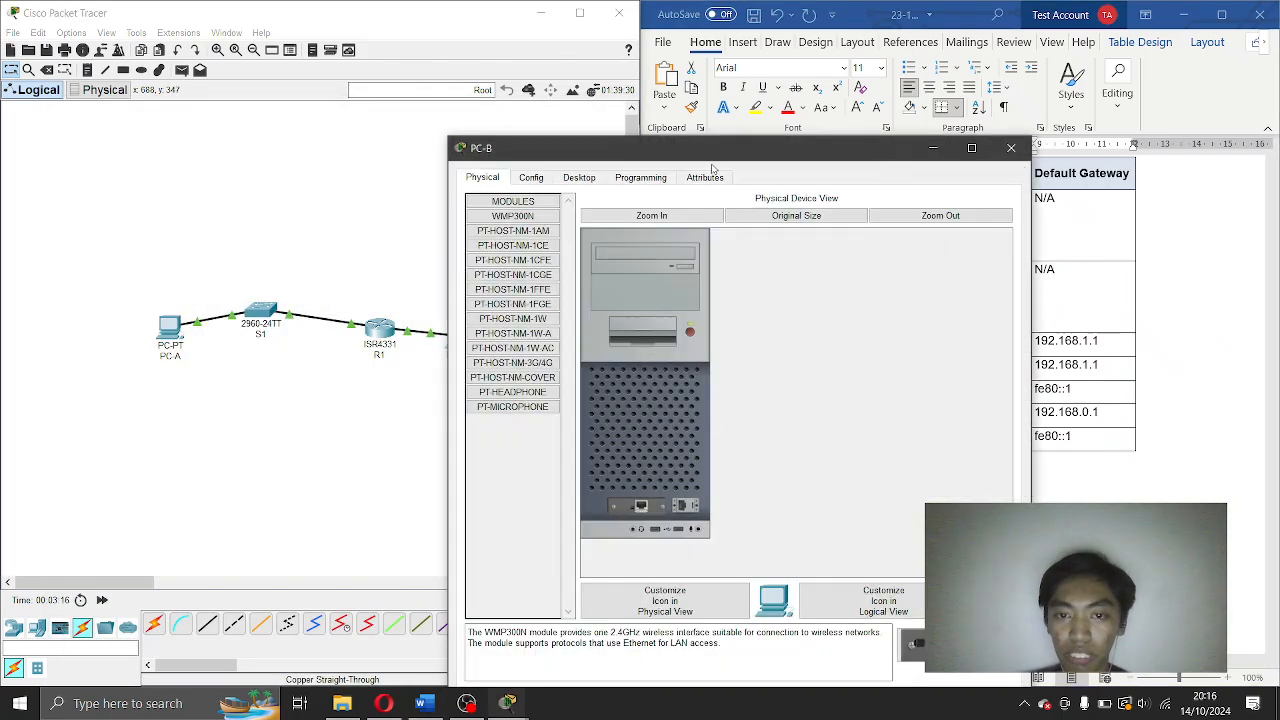
click(575, 180)
click(503, 252)
drag(760, 156, 459, 129)
click(911, 418)
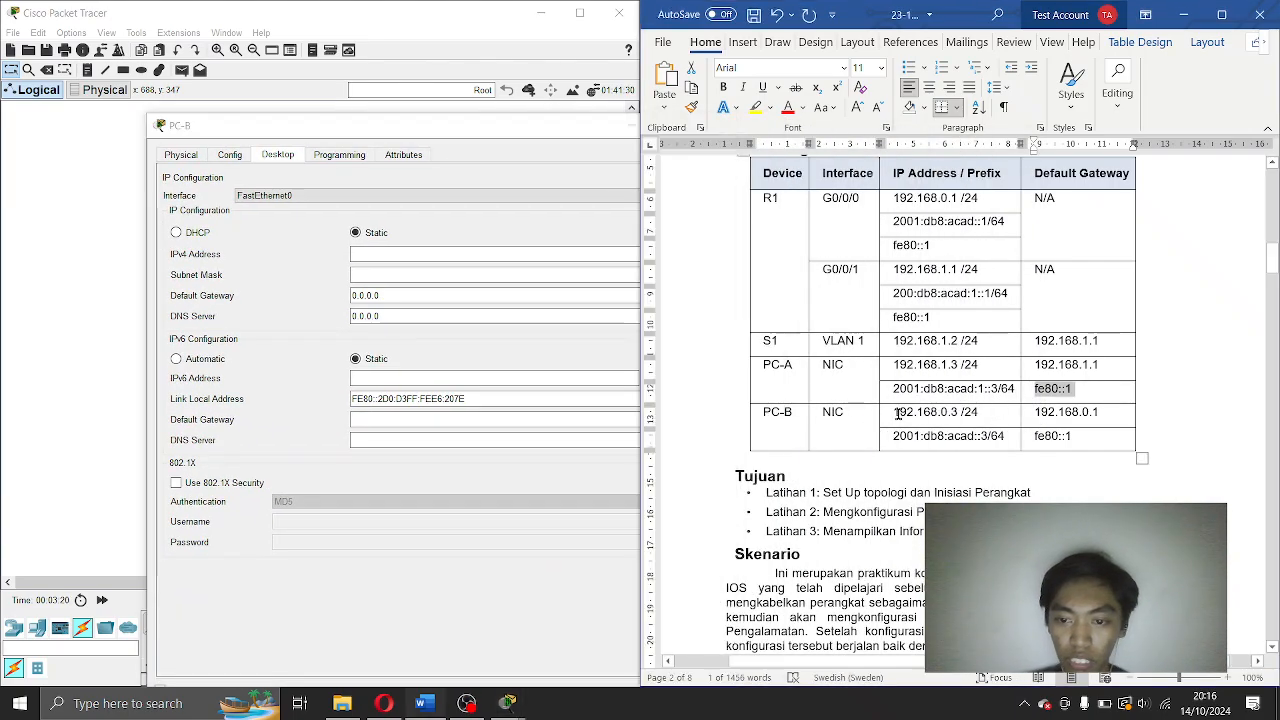
drag(897, 414, 958, 420)
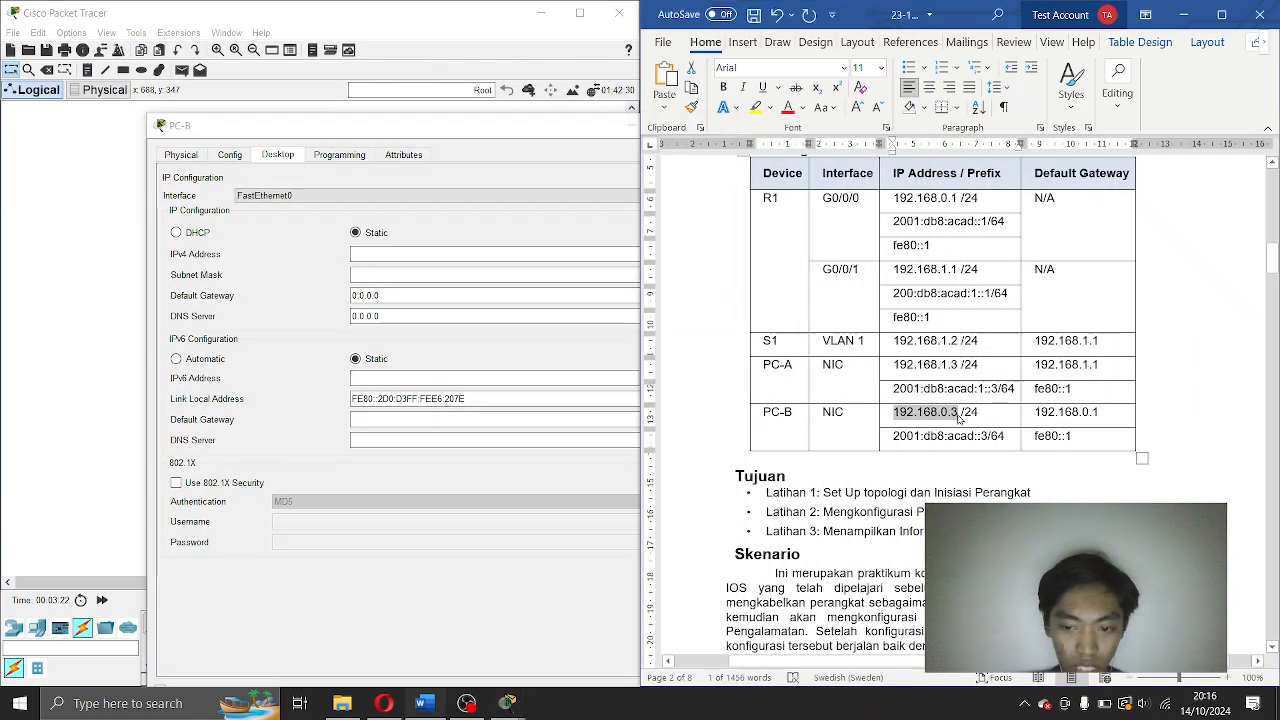
key(ctrl+c)
click(435, 254)
key(ctrl+v)
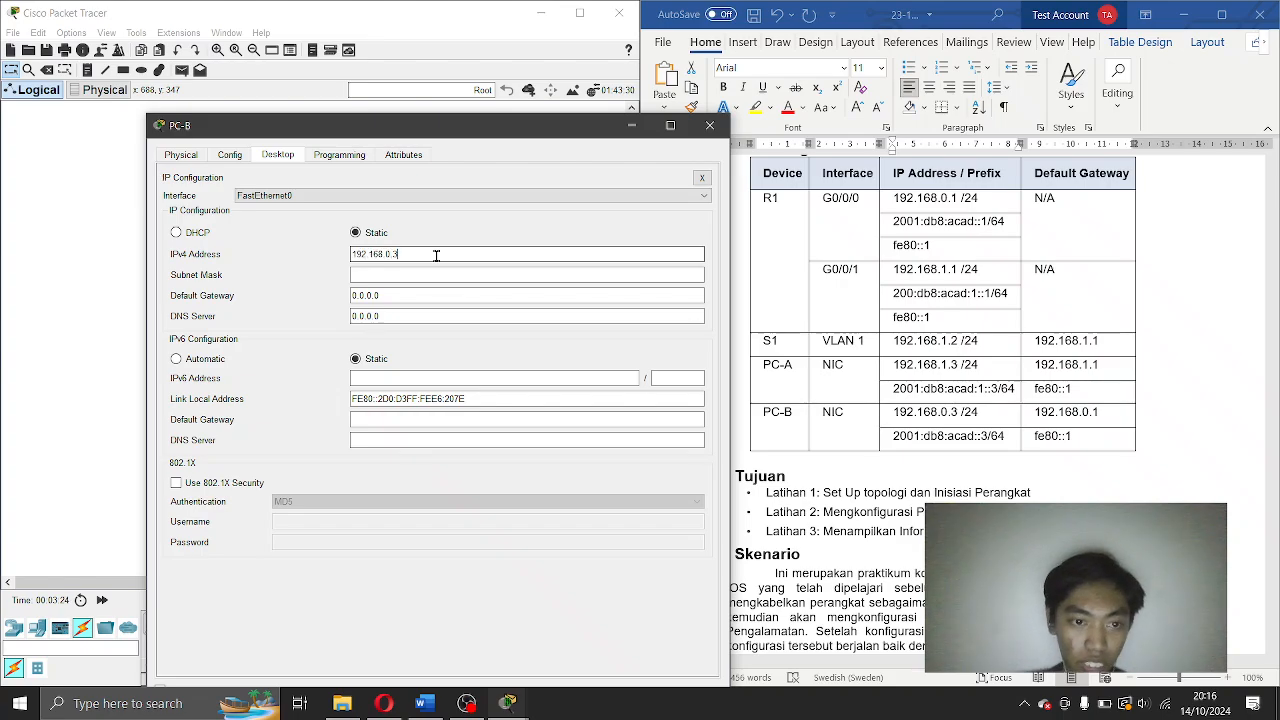
key(alt+Tab)
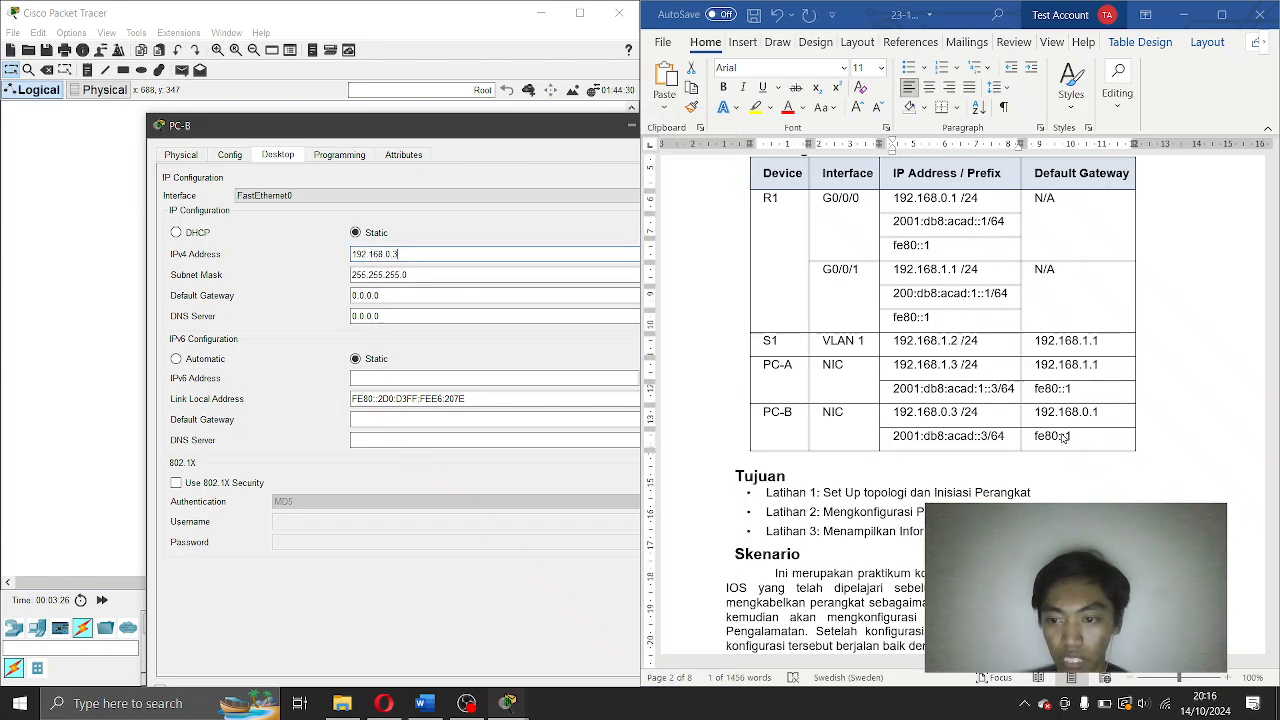
Set PC-B's IPv4 default gateway to 192.168.0.1, copied from the addressing table.
drag(1038, 414, 1104, 416)
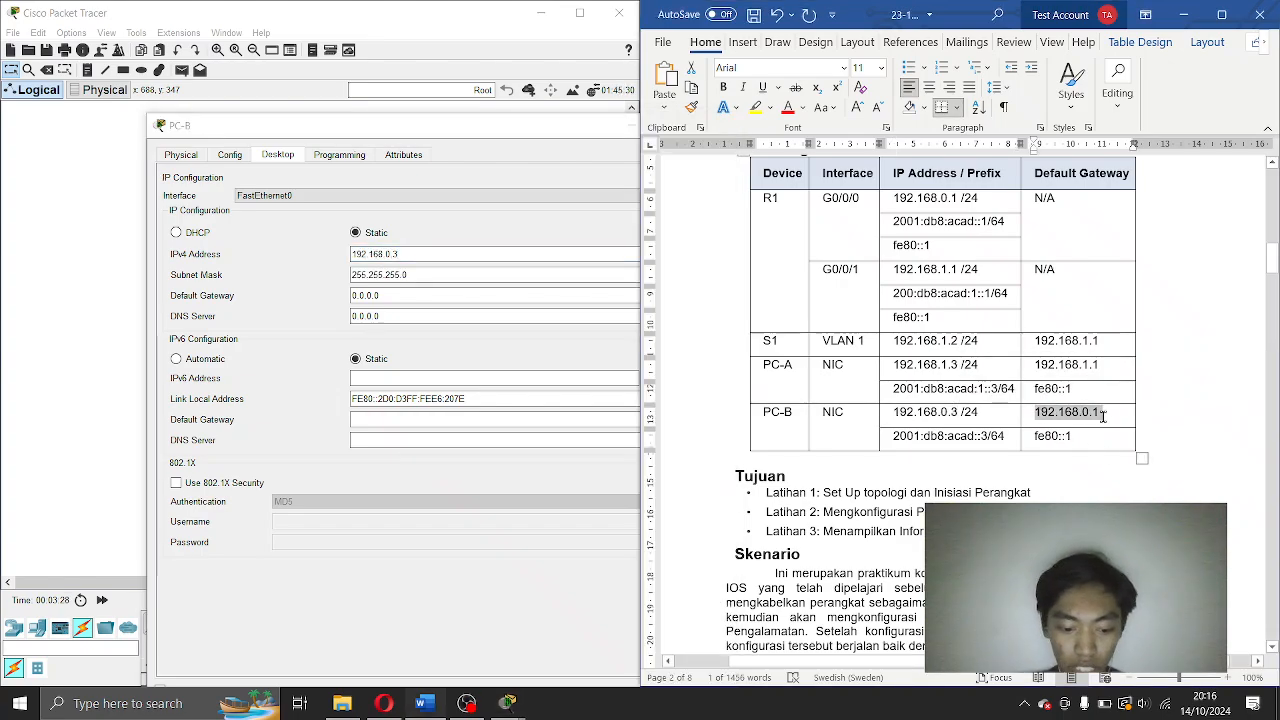
key(ctrl+c)
drag(413, 298, 256, 296)
key(ctrl+v)
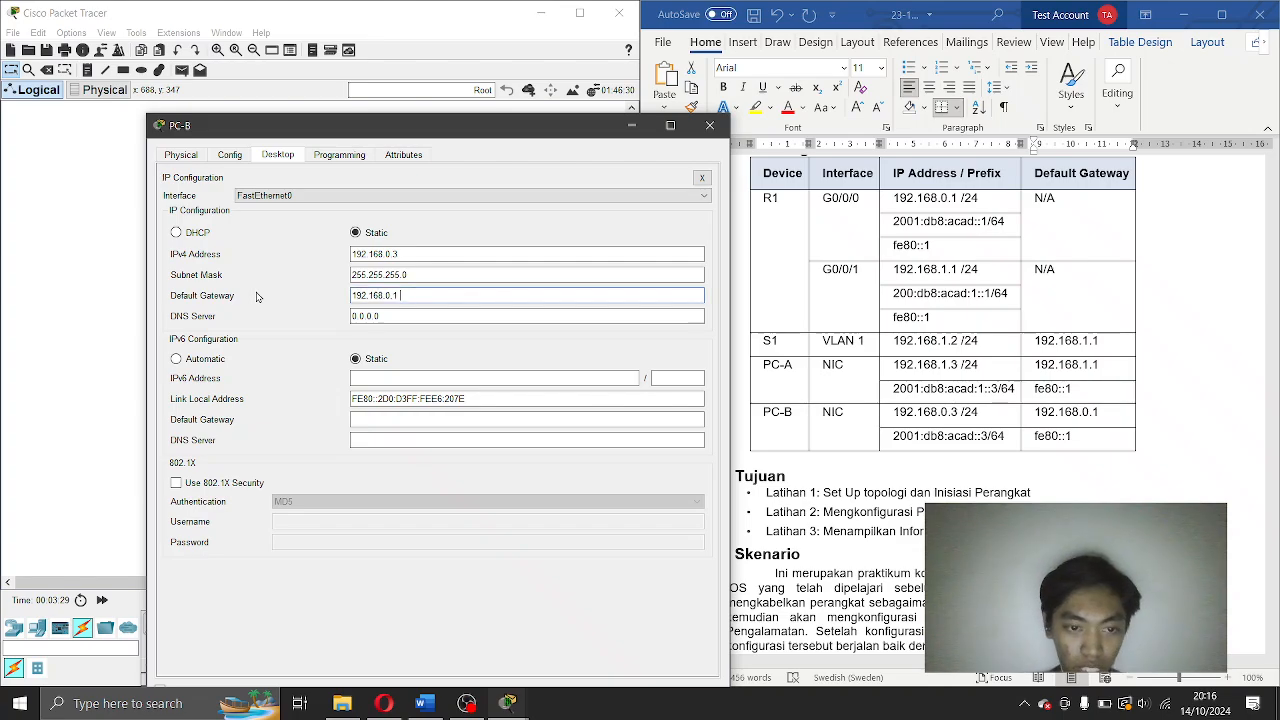
key(alt+Tab)
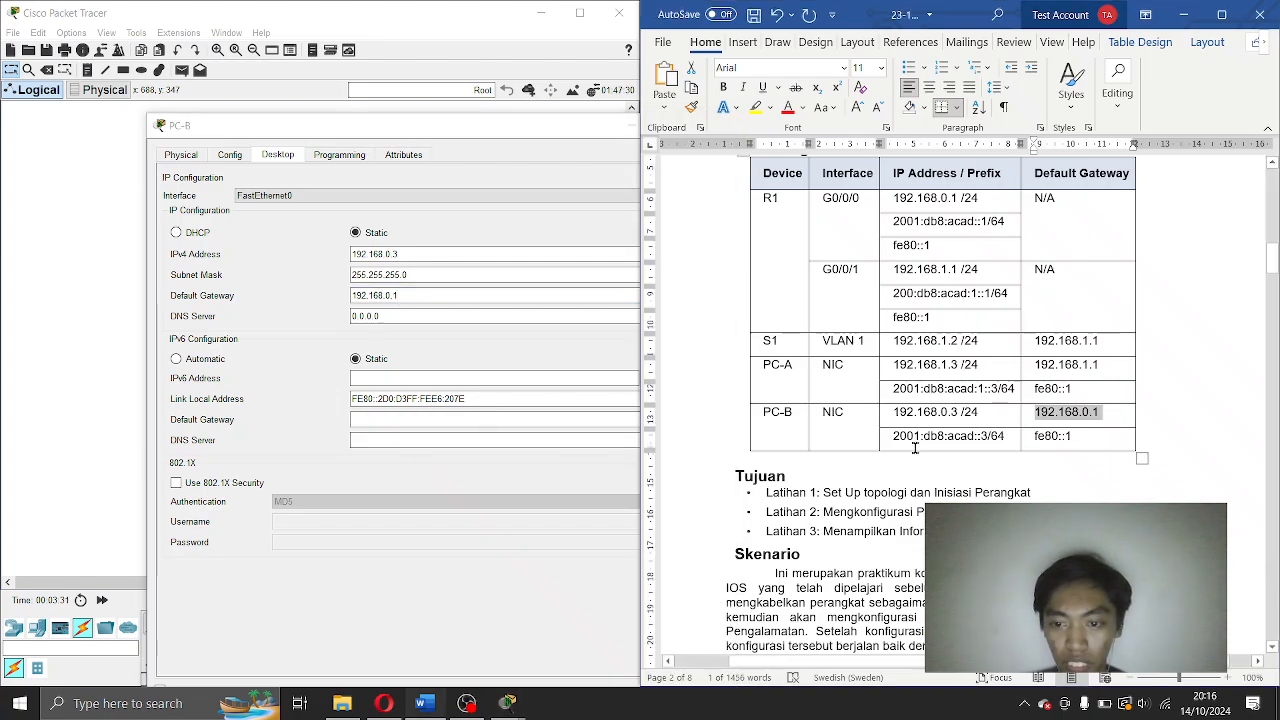
drag(891, 436, 1000, 436)
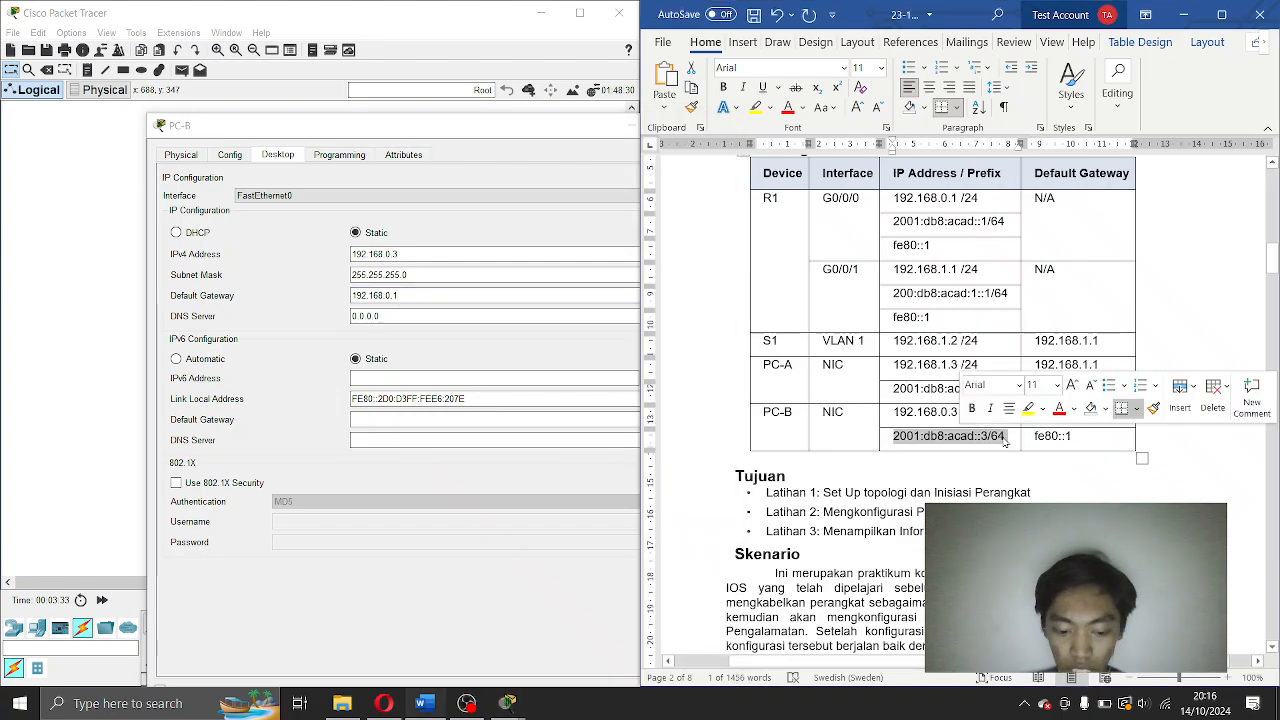
key(ctrl+v)
key(ctrl)
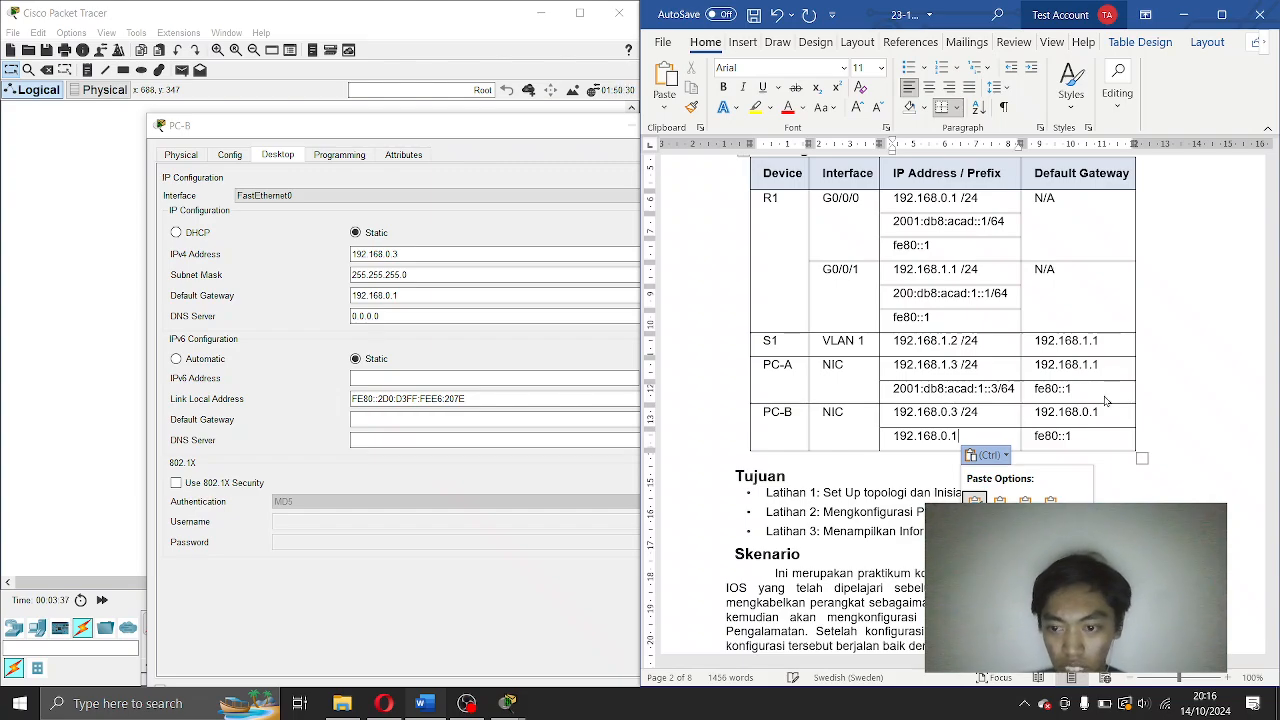
key(ctrl+z)
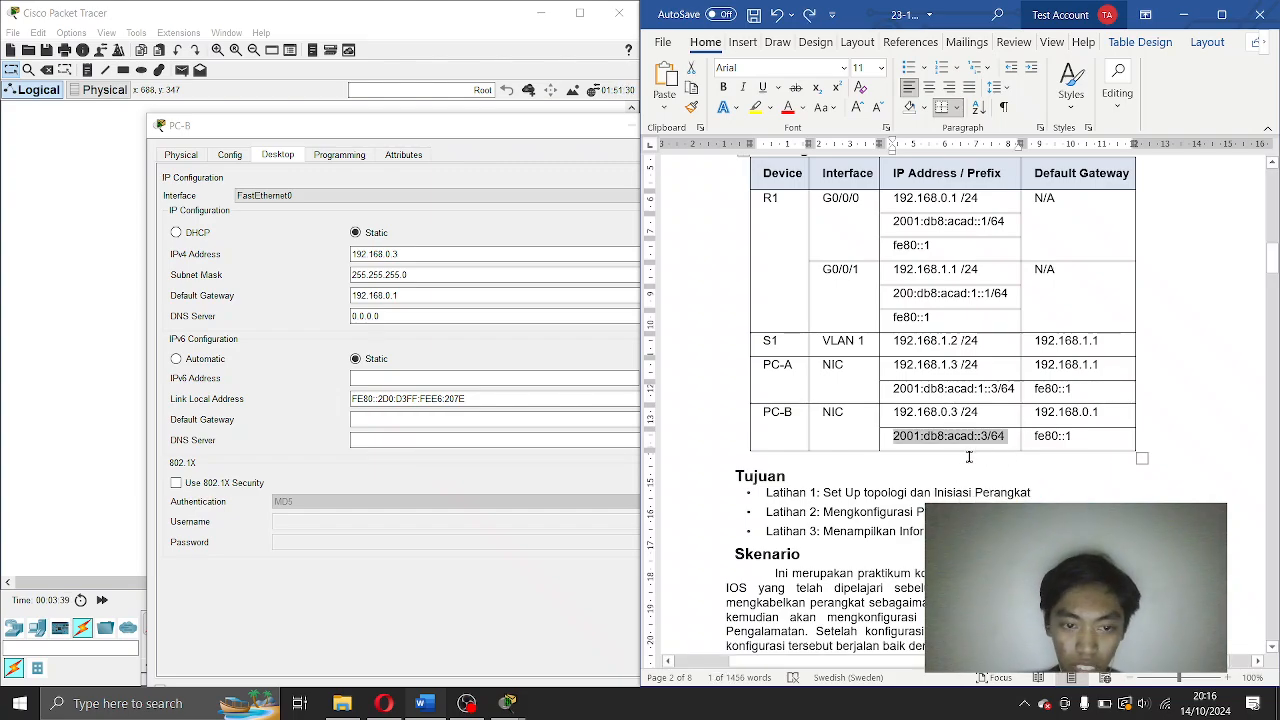
Set PC-B's IPv6 address to 2001:db8:acad::3 from the addressing table, with prefix length 64.
click(455, 377)
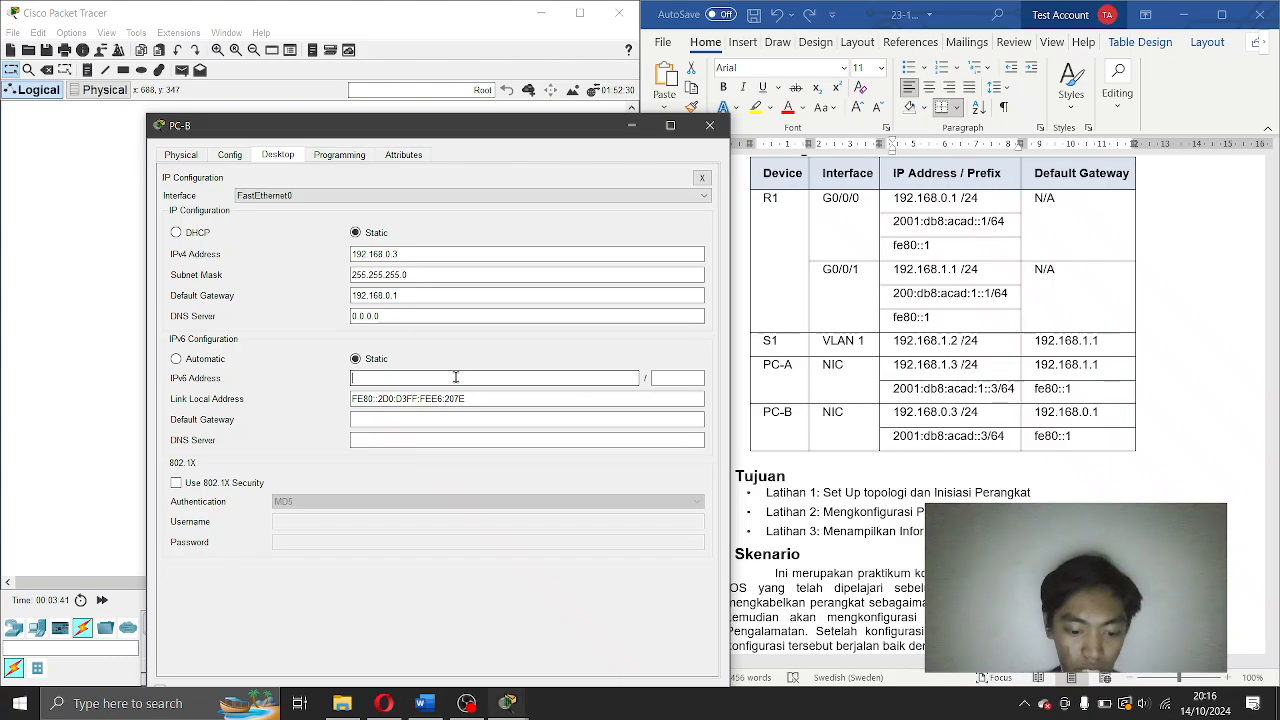
key(ctrl+v)
key(BackSpace)
key(BackSpace)
key(BackSpace)
click(689, 373)
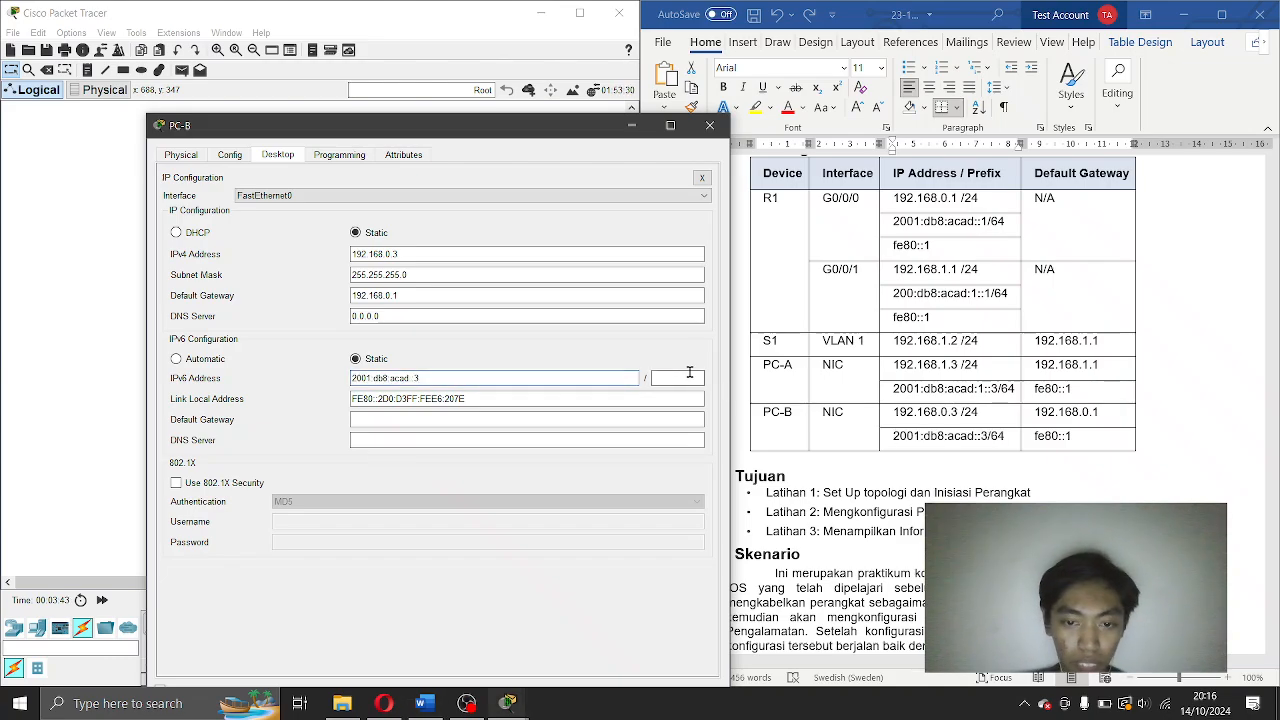
text(64)
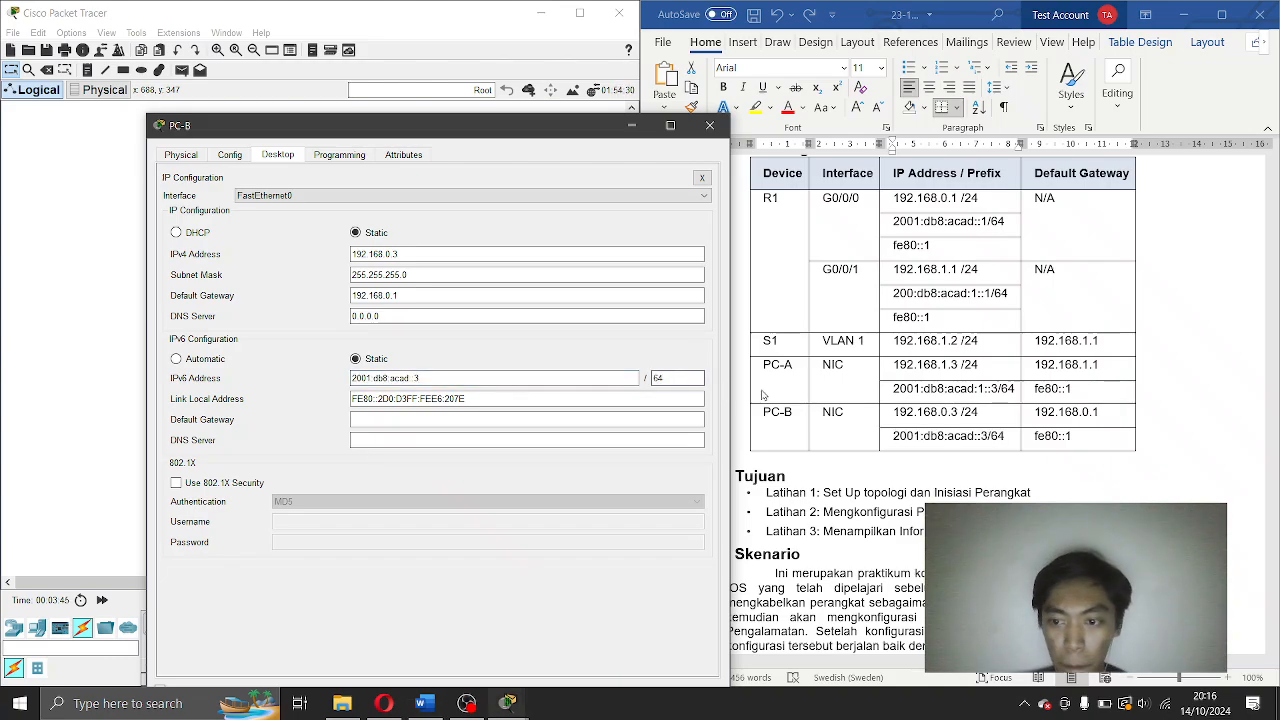
Set PC-B's IPv6 default gateway to fe80::1, copied from the addressing table, and close PC-B's configuration.
drag(890, 437, 1075, 440)
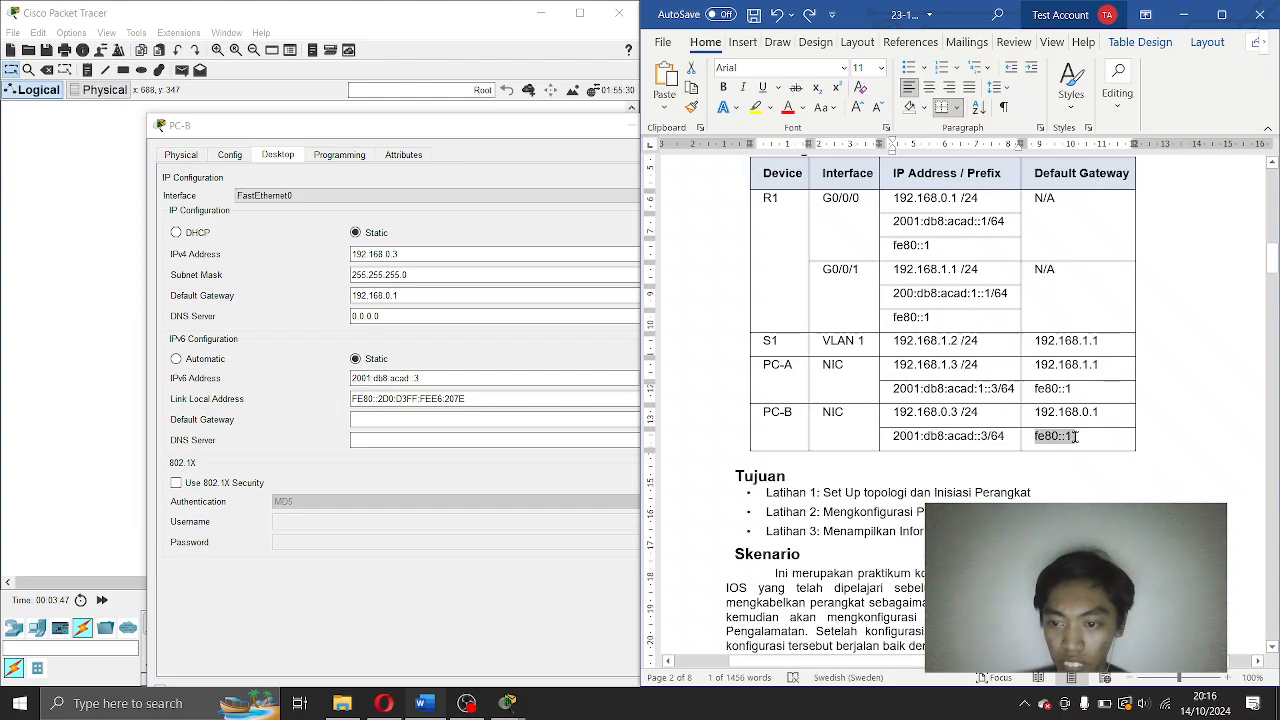
key(ctrl+c)
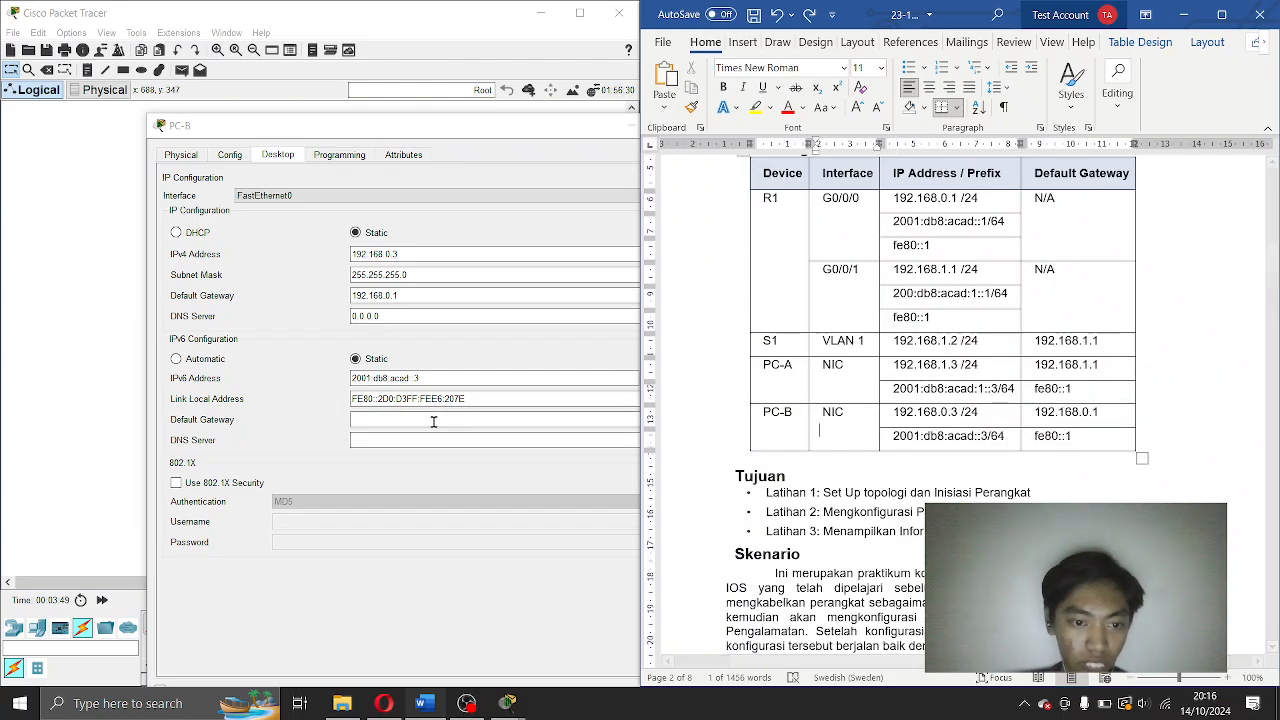
click(433, 419)
key(ctrl+v)
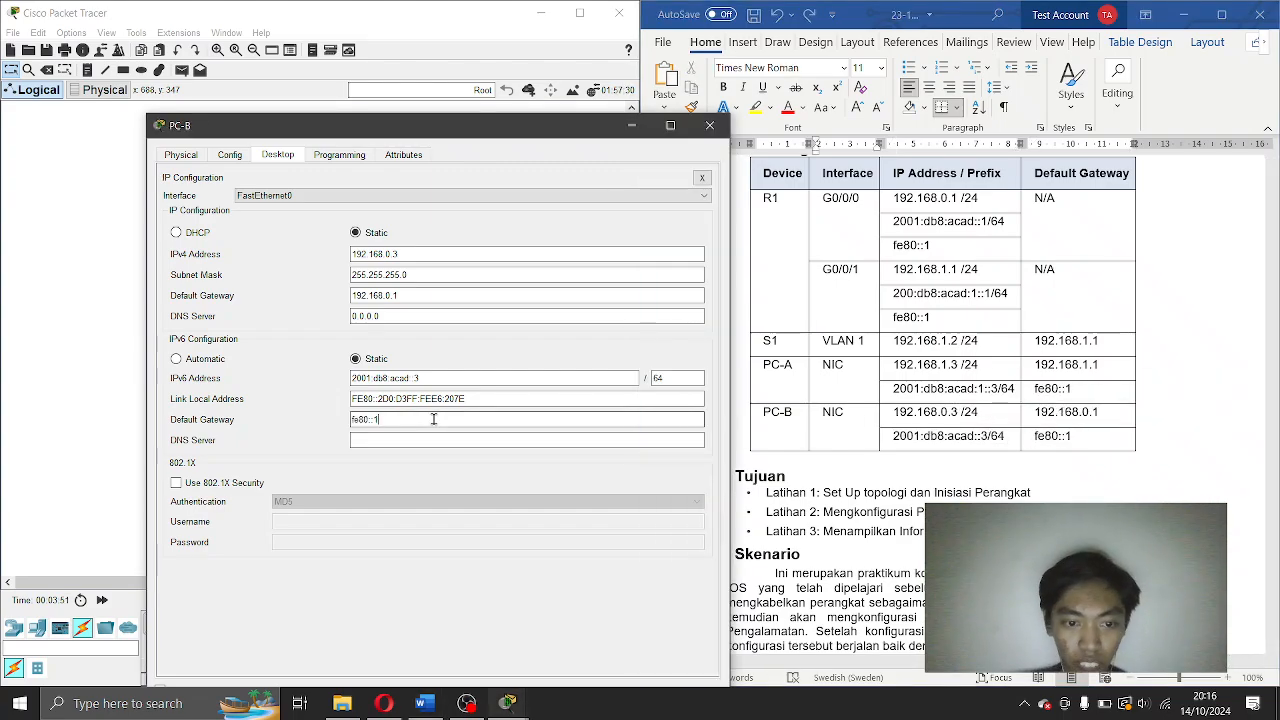
click(710, 125)
Find the ping instruction in the module's Latihan 2 and open the Command Prompt on PC-A.
scroll(736, 471, down, 15)
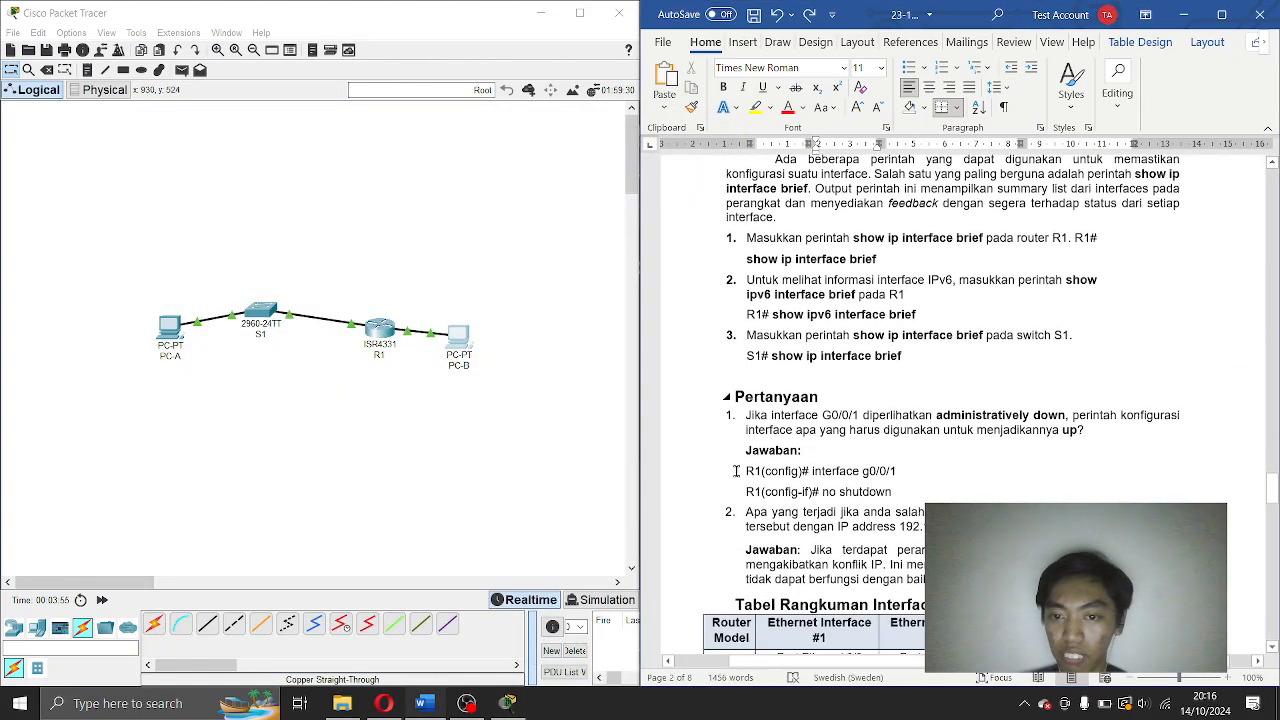
scroll(736, 471, up, 15)
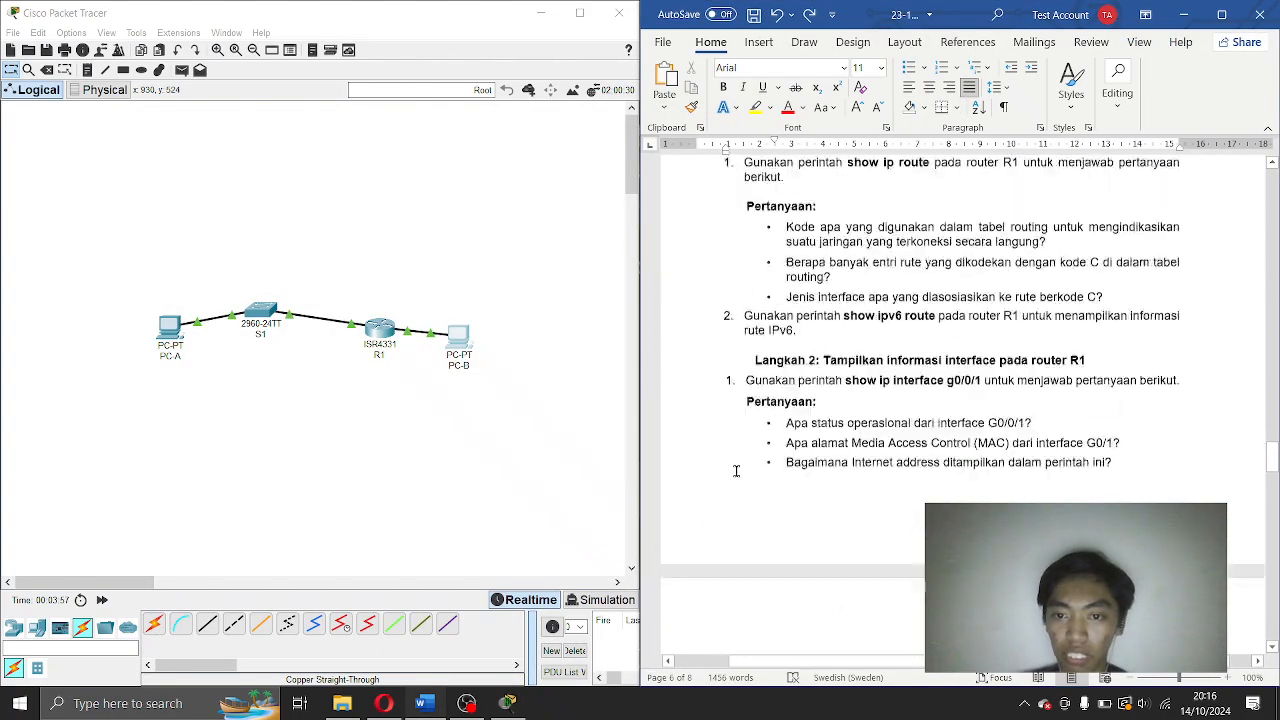
scroll(736, 471, up, 15)
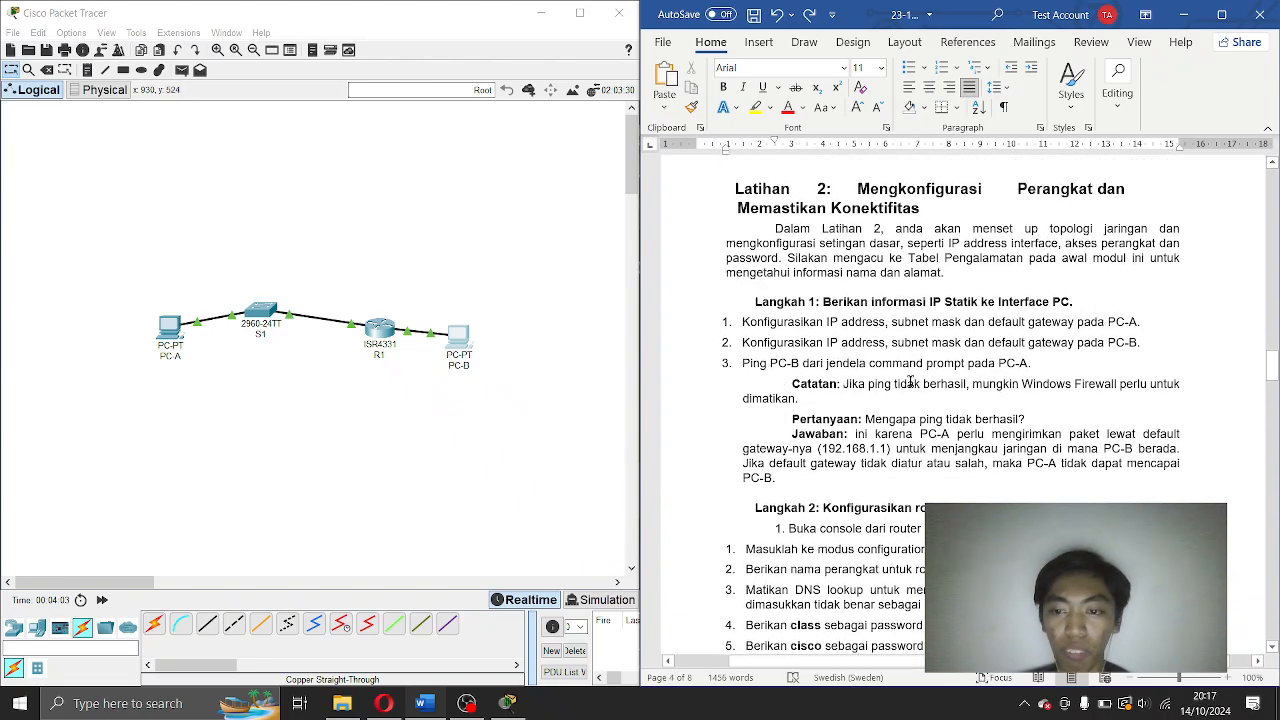
click(458, 337)
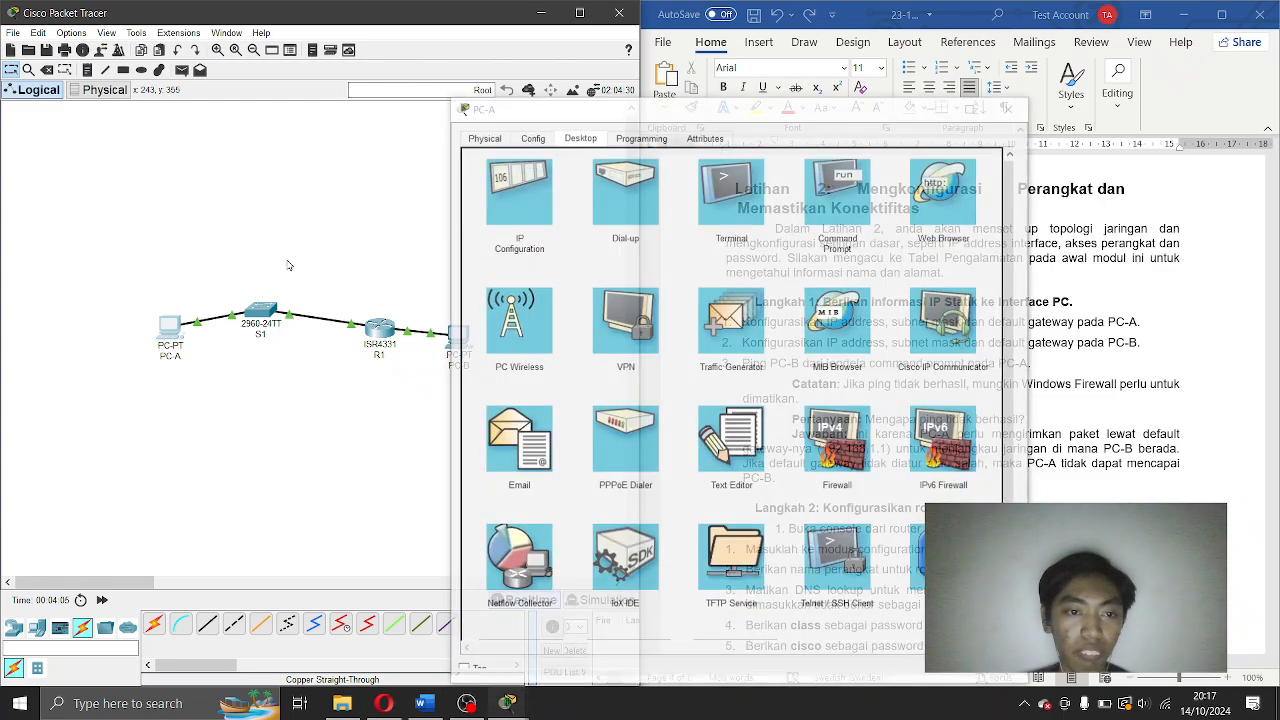
click(762, 275)
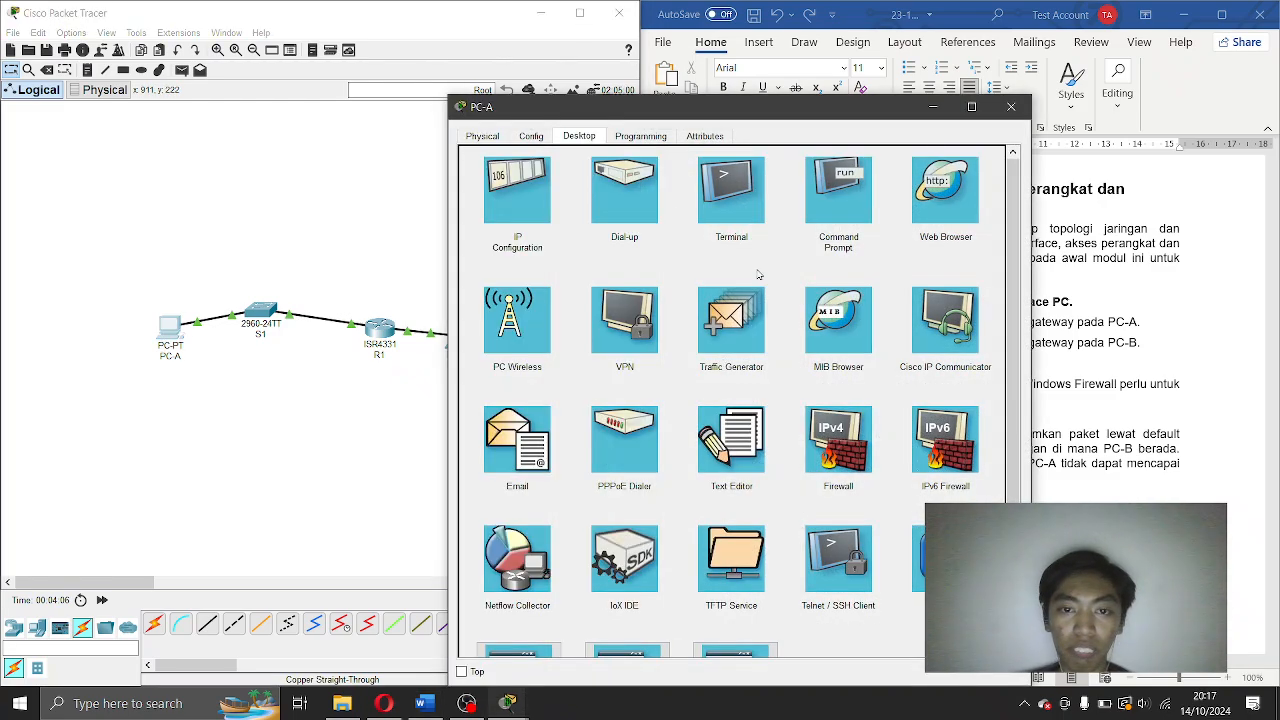
click(860, 200)
drag(740, 106, 375, 117)
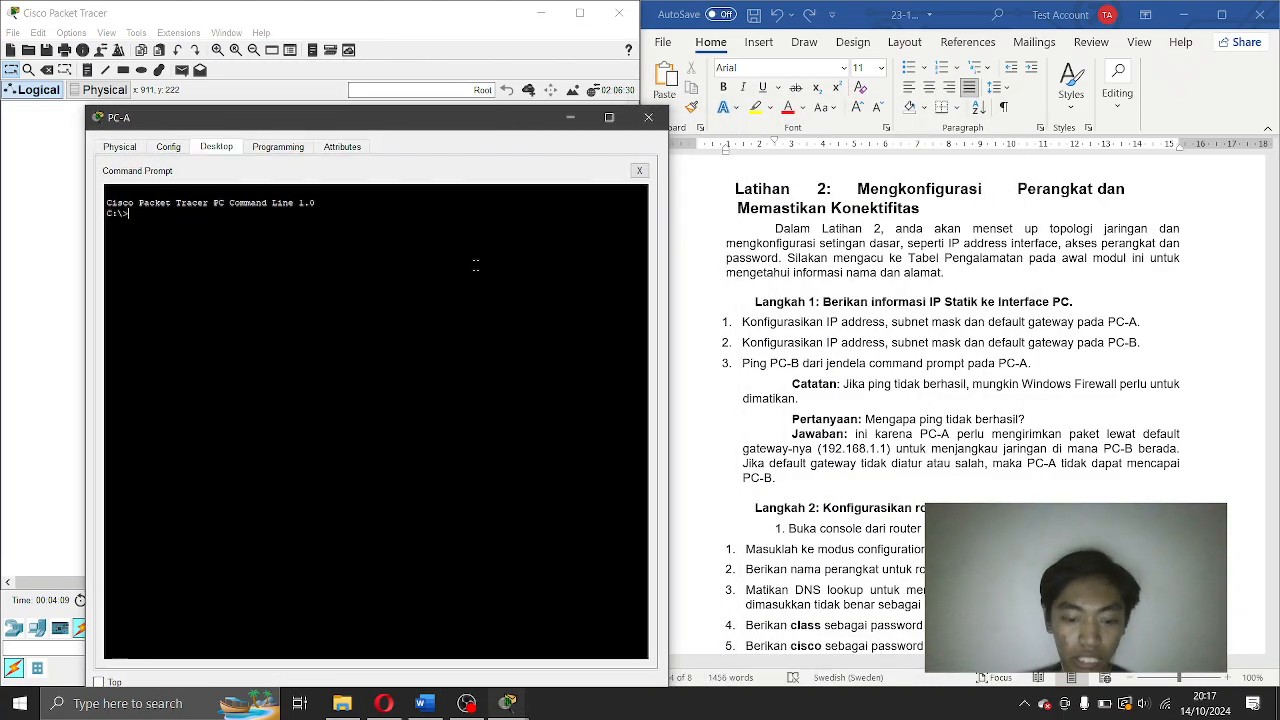
Ping PC-B at 192.168.0.3 from PC-A's command prompt, copying the address from the addressing table, and review the module's related question.
text(ping)
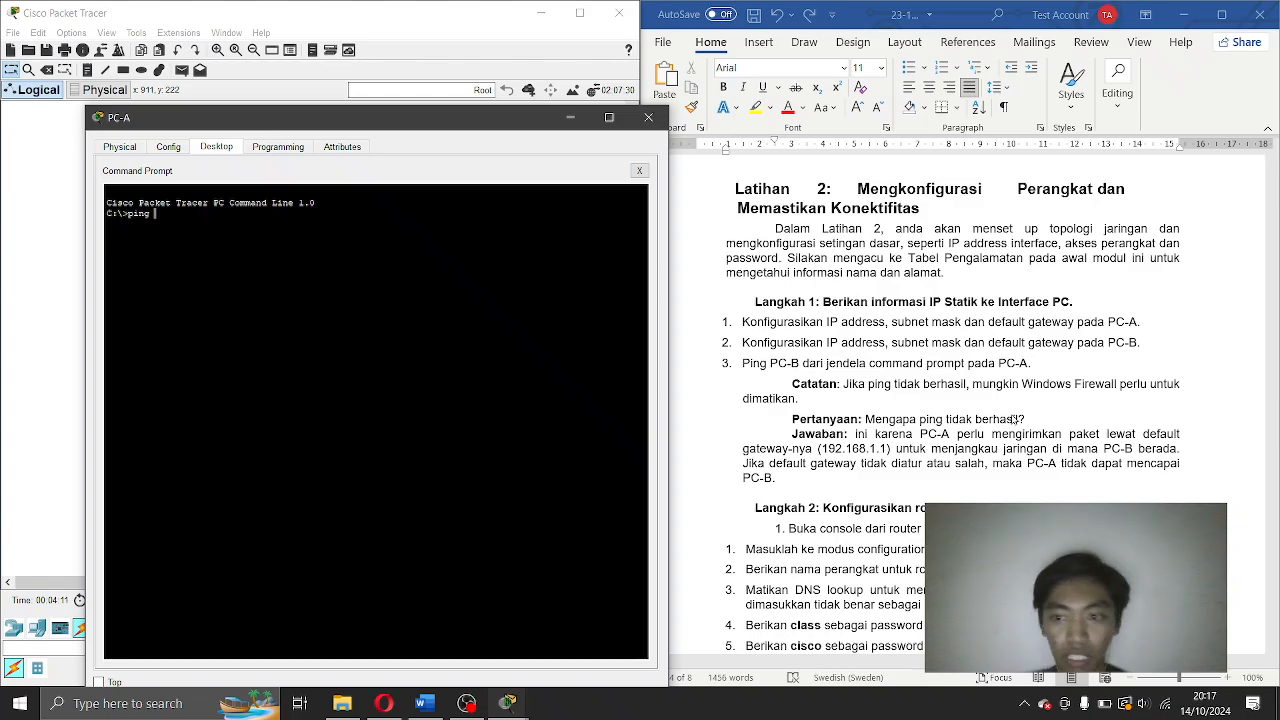
scroll(1014, 419, up, 15)
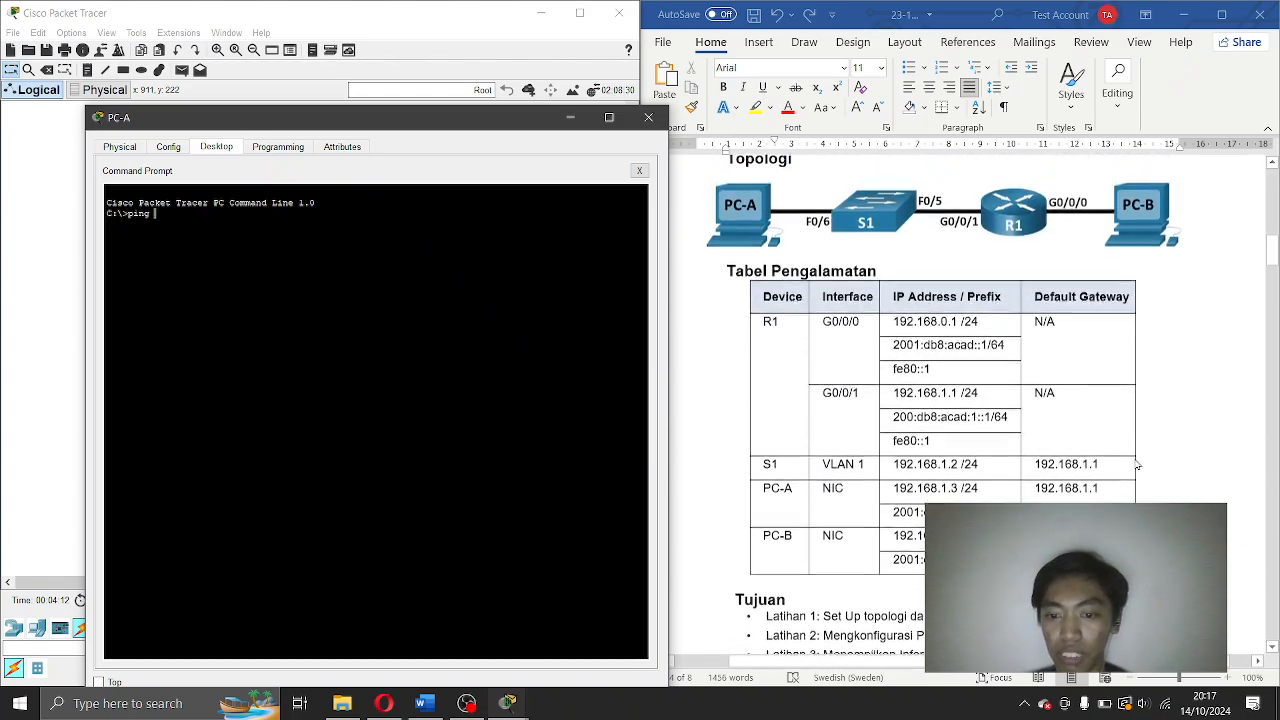
click(895, 542)
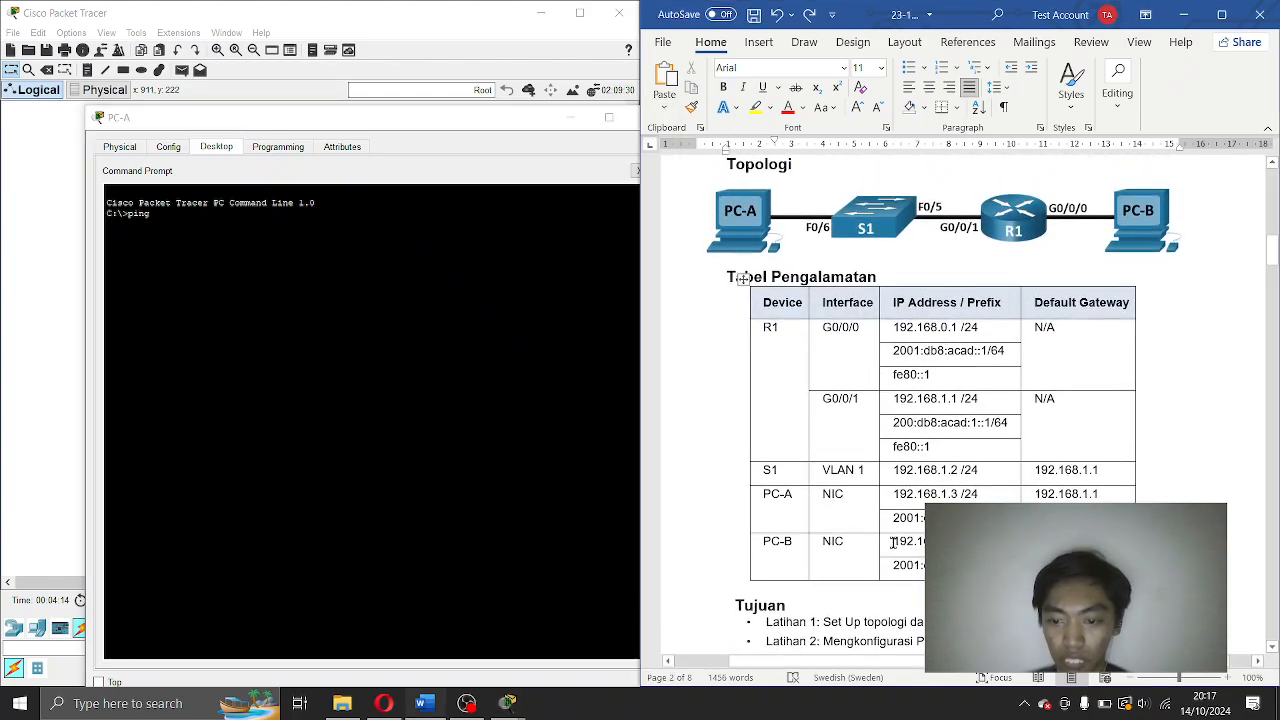
drag(893, 542, 965, 543)
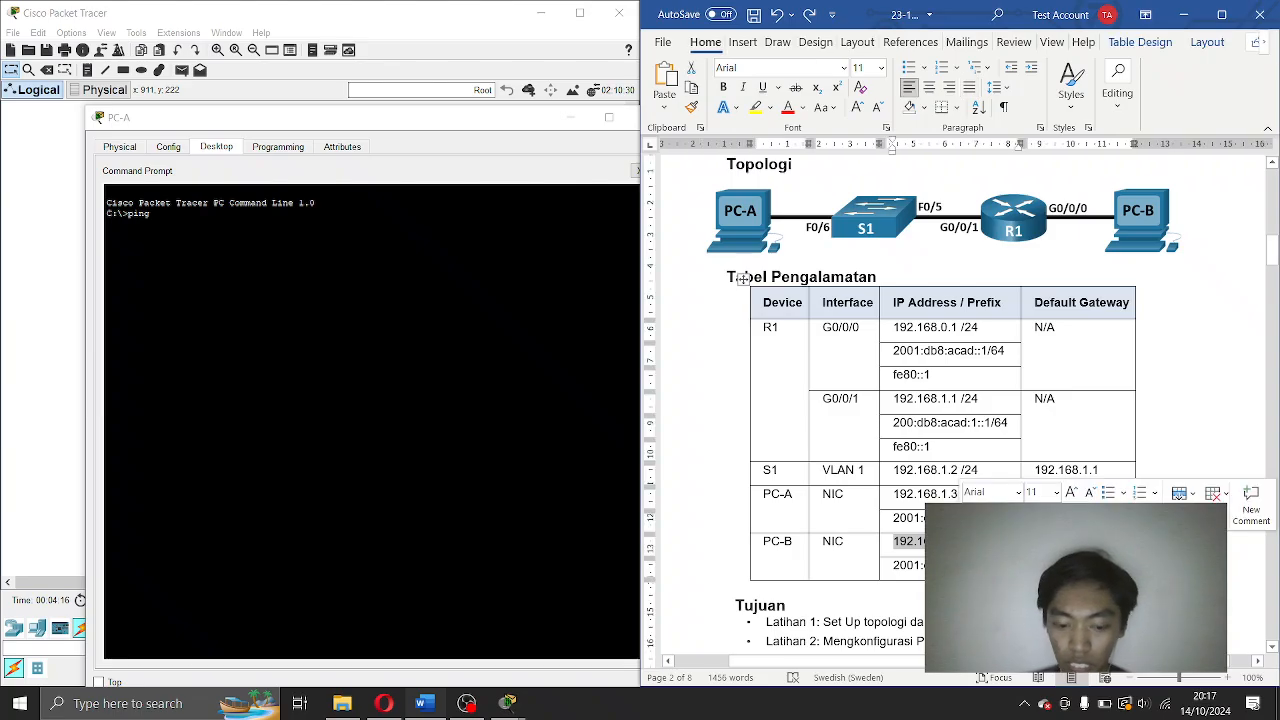
click(222, 231)
right_click(221, 230)
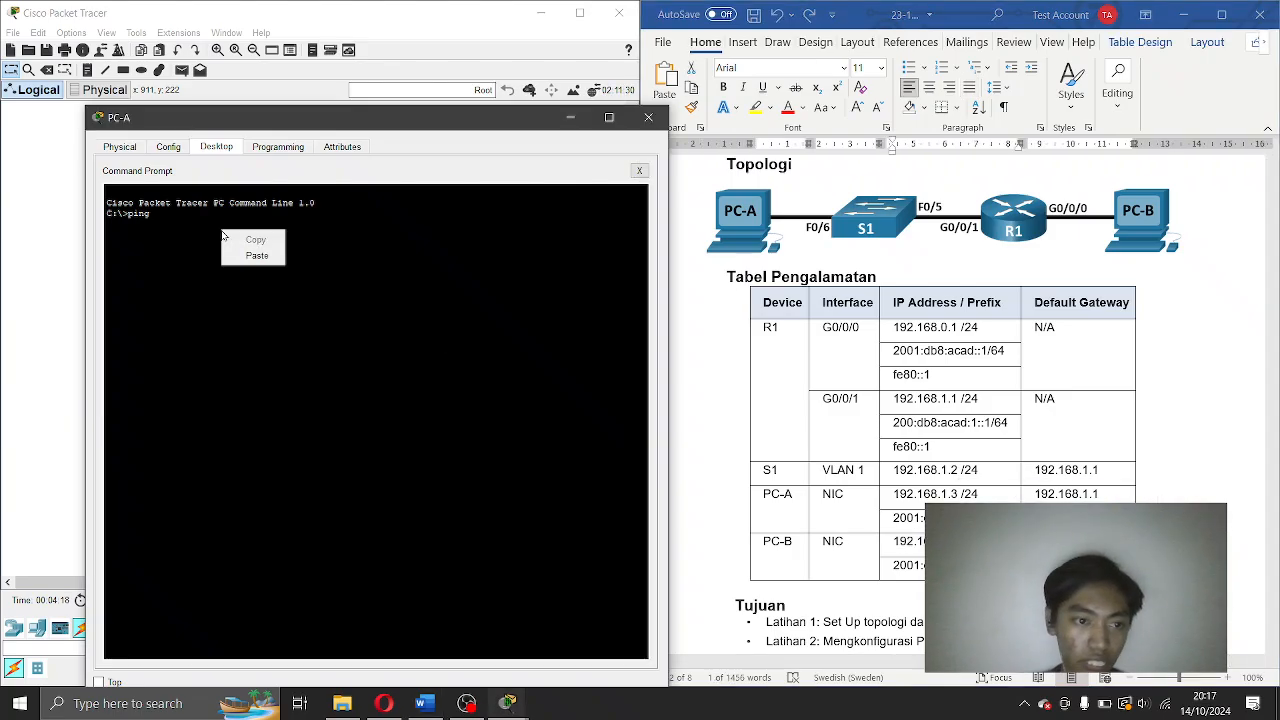
click(256, 250)
key(Return)
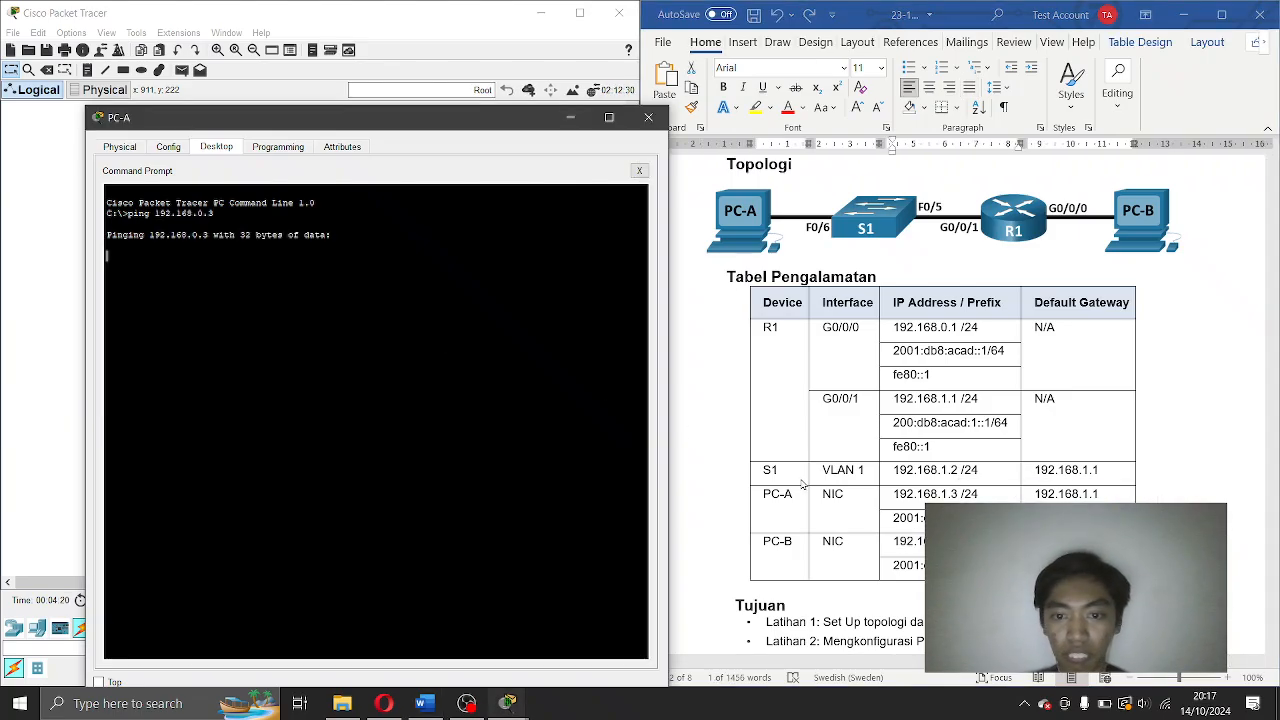
scroll(802, 484, down, 20)
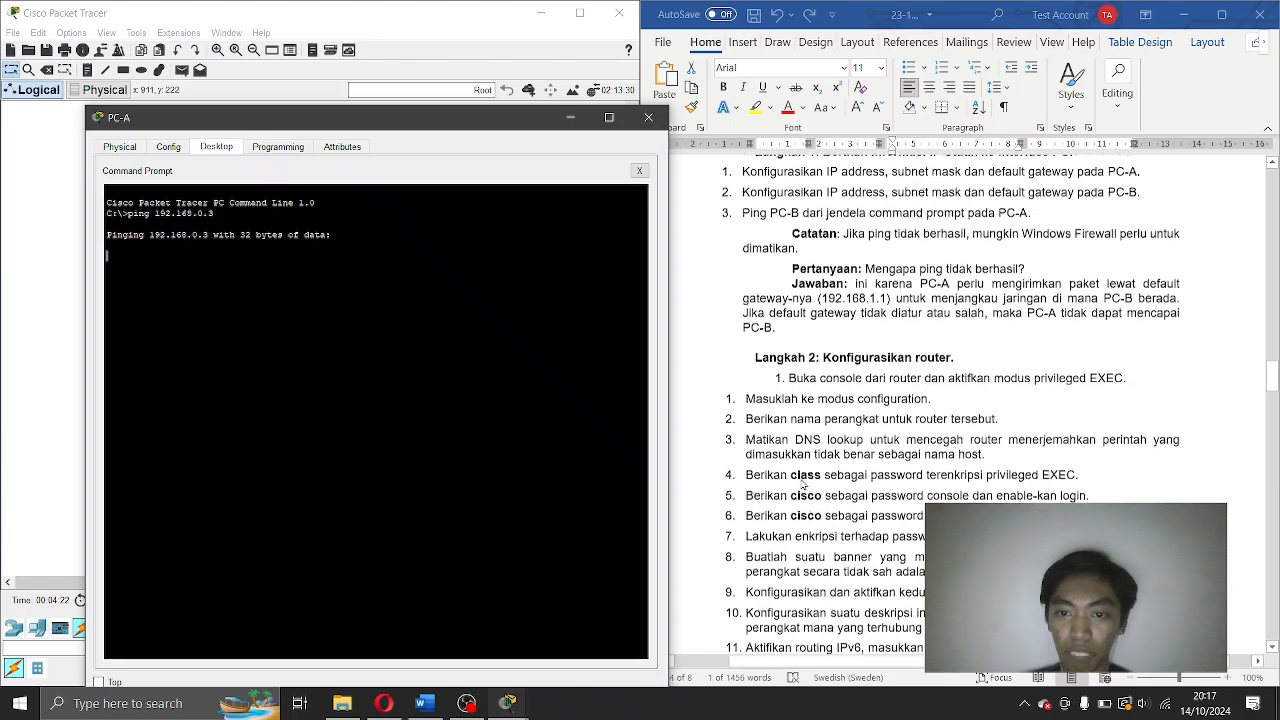
scroll(802, 484, up, 6)
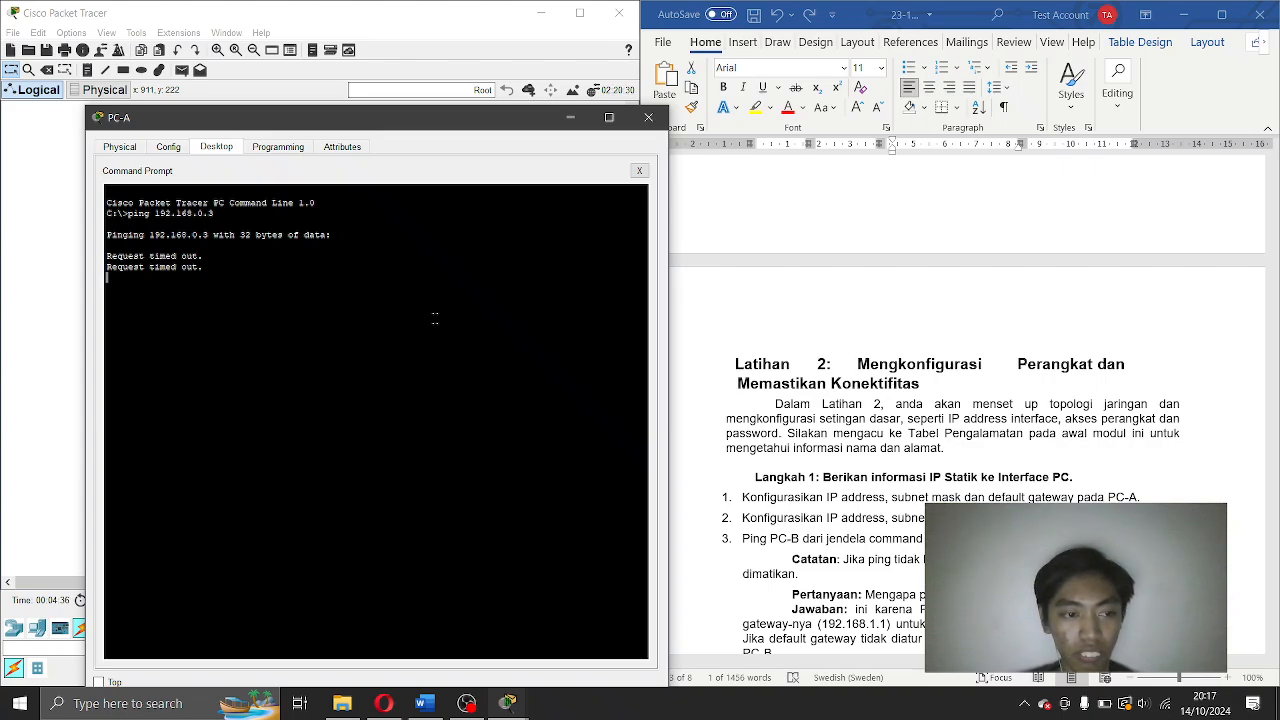
scroll(823, 442, down, 2)
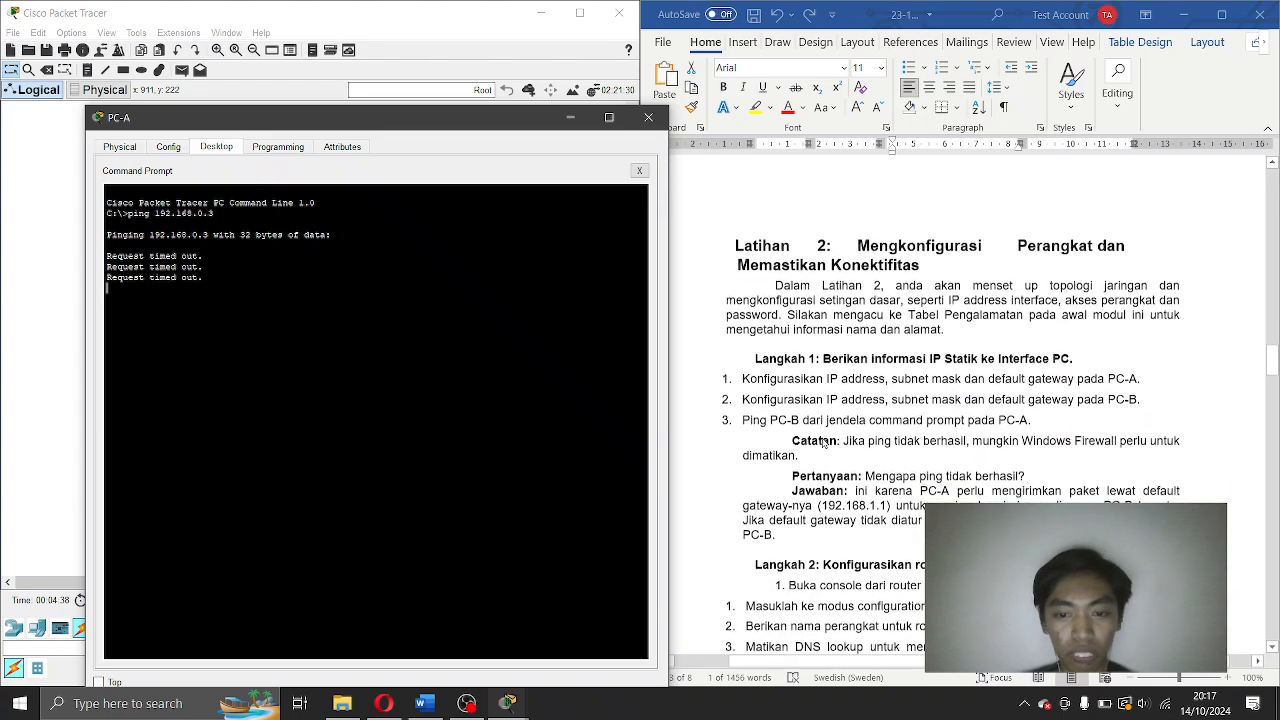
scroll(823, 442, down, 1)
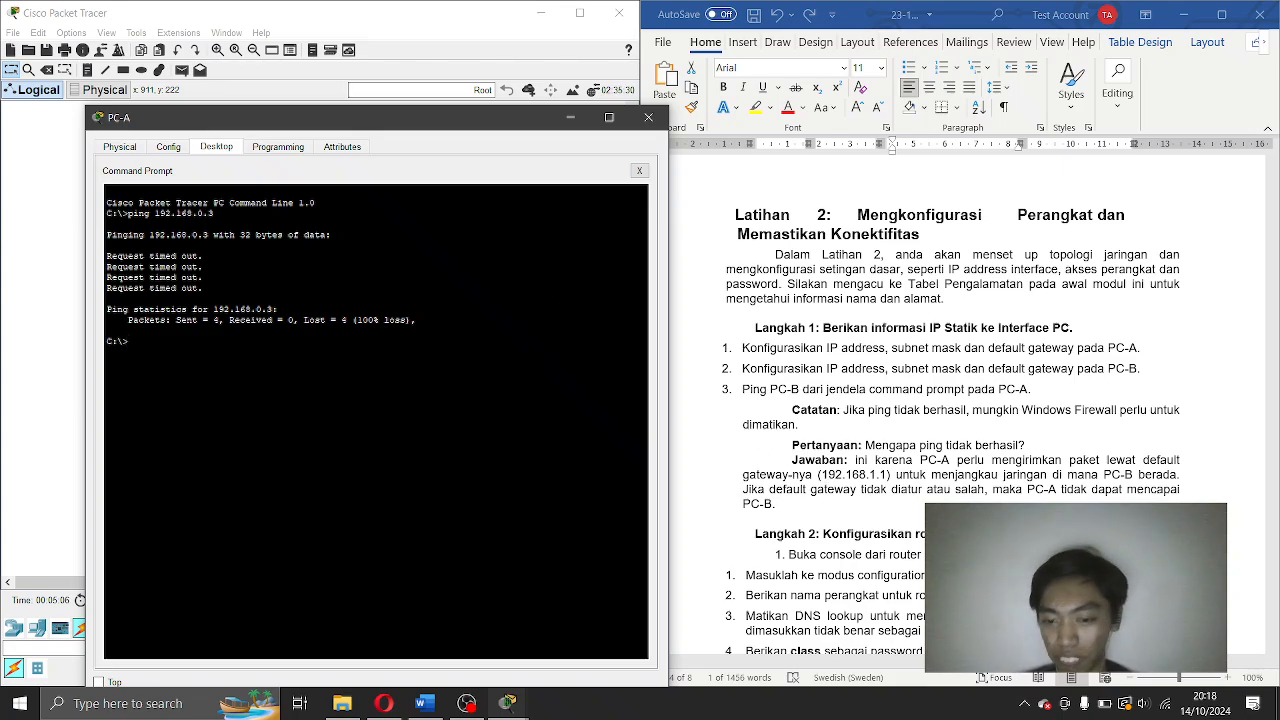
Open router R1's command-line interface beside the module's router instructions and exit interface configuration mode to global configuration.
click(53, 376)
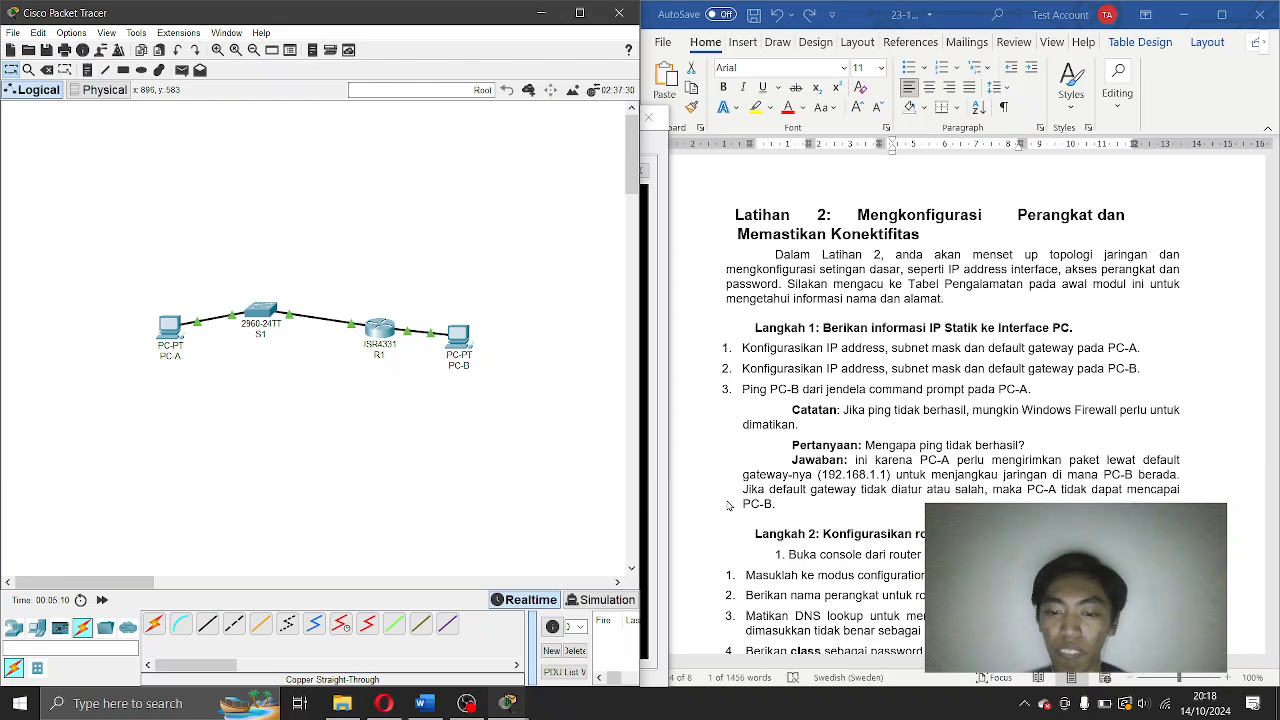
scroll(728, 505, down, 3)
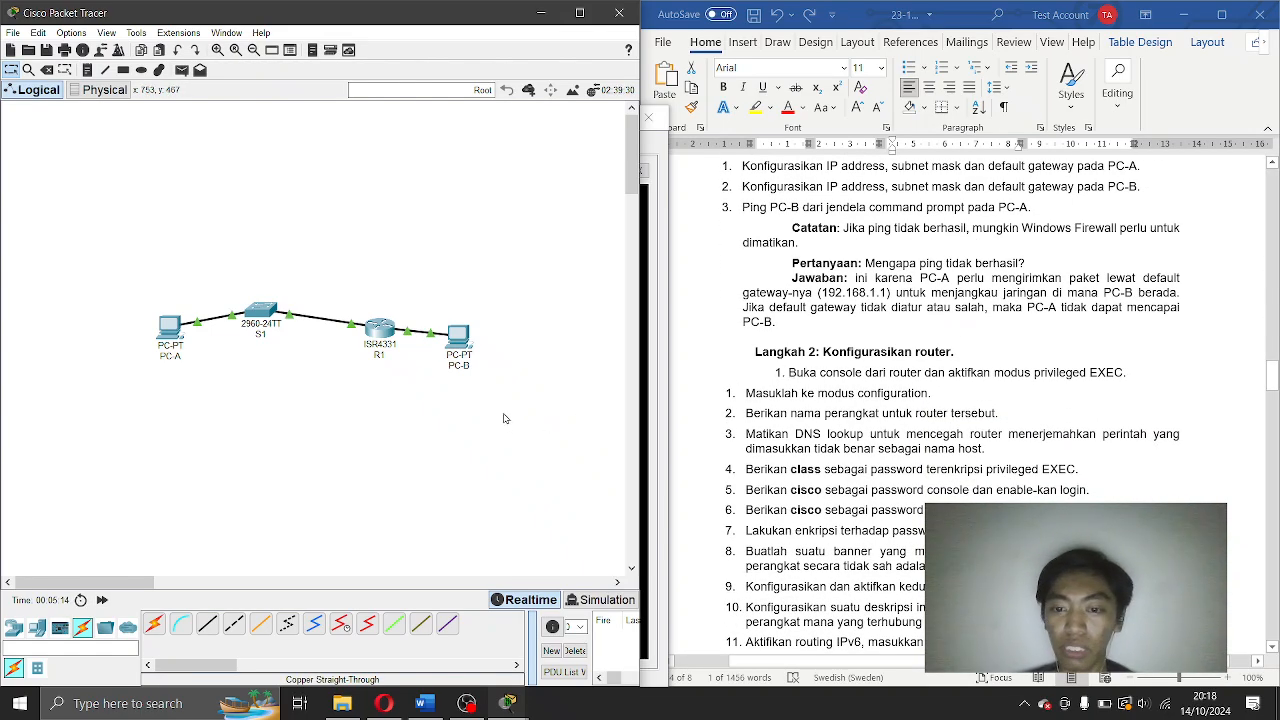
click(379, 328)
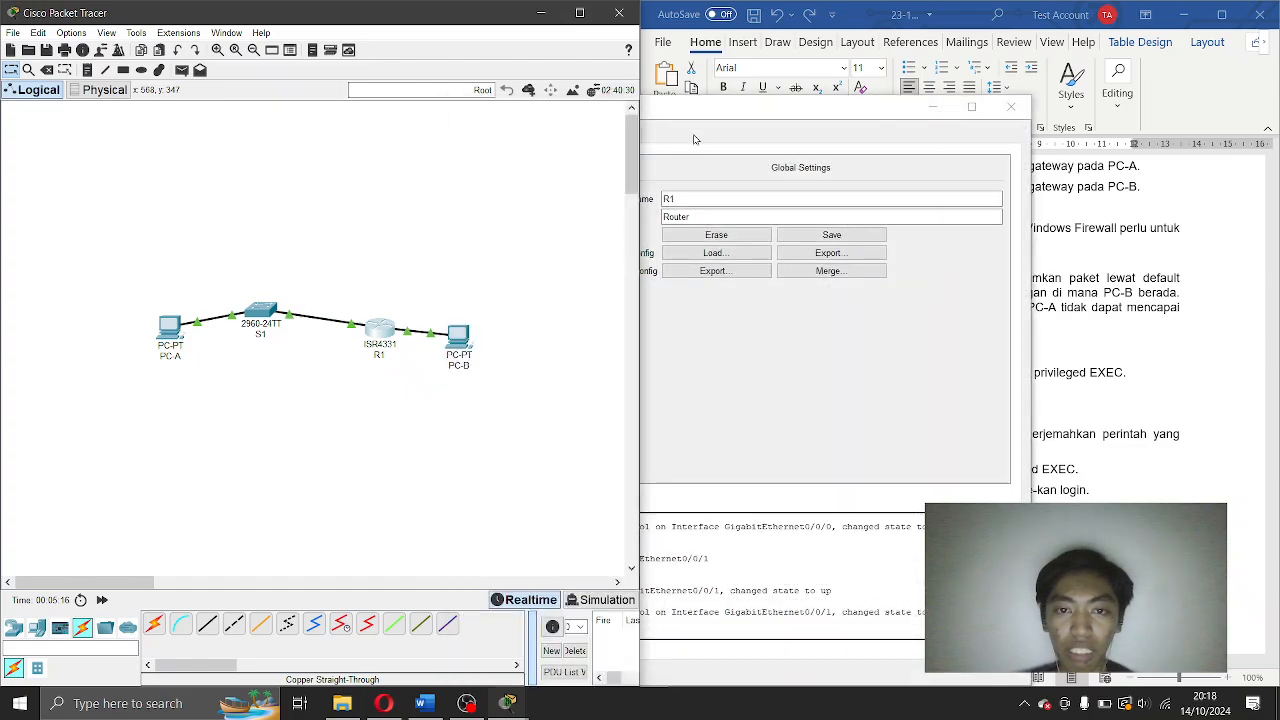
double_click(718, 112)
double_click(648, 7)
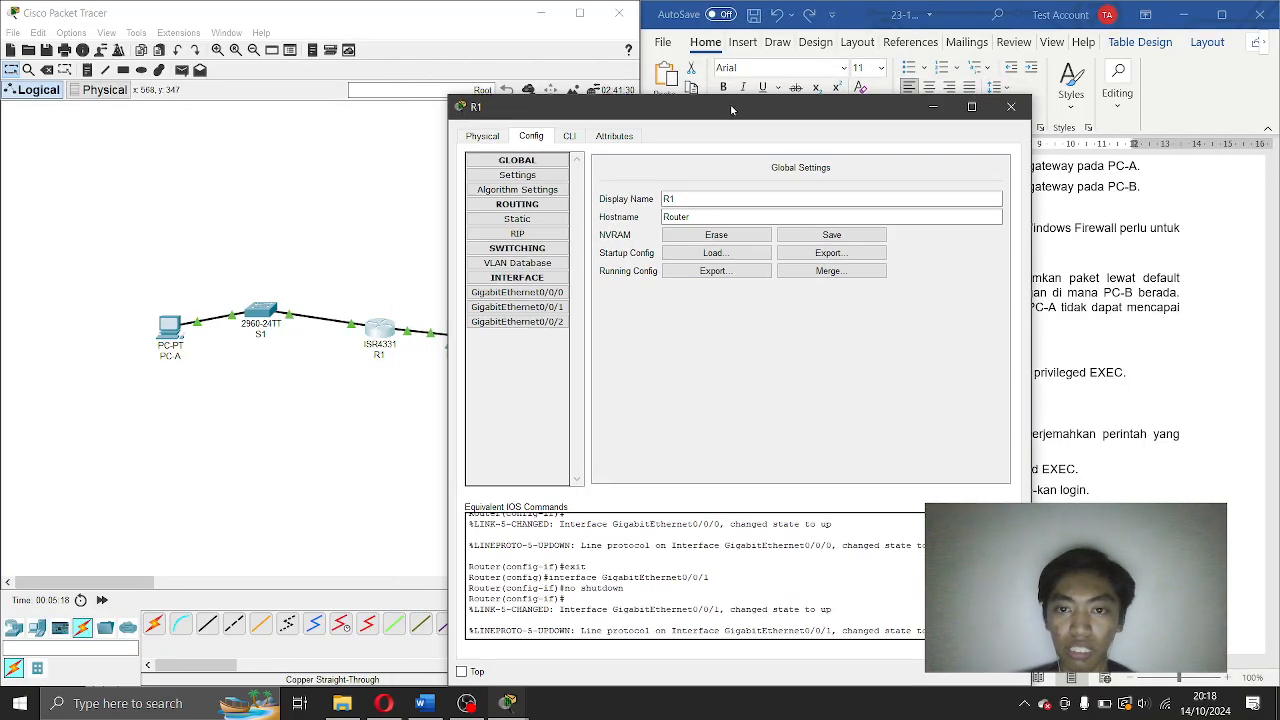
drag(731, 110, 481, 101)
click(327, 128)
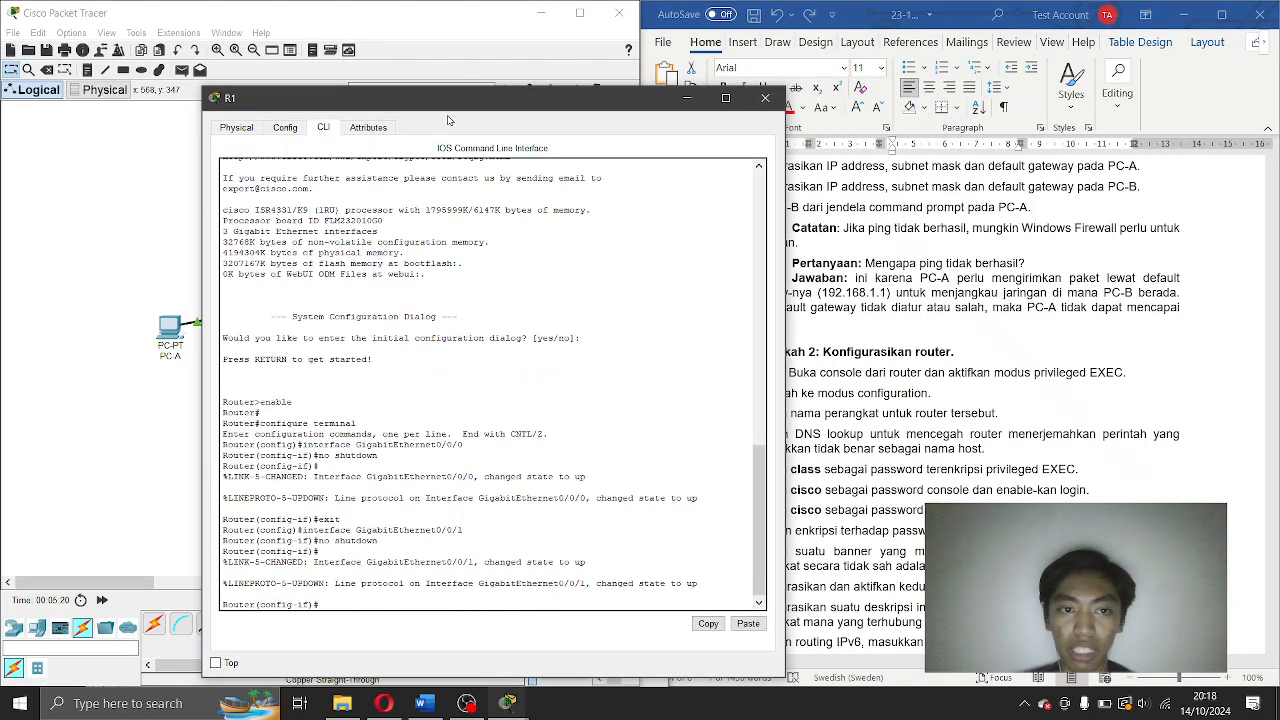
drag(415, 110, 327, 73)
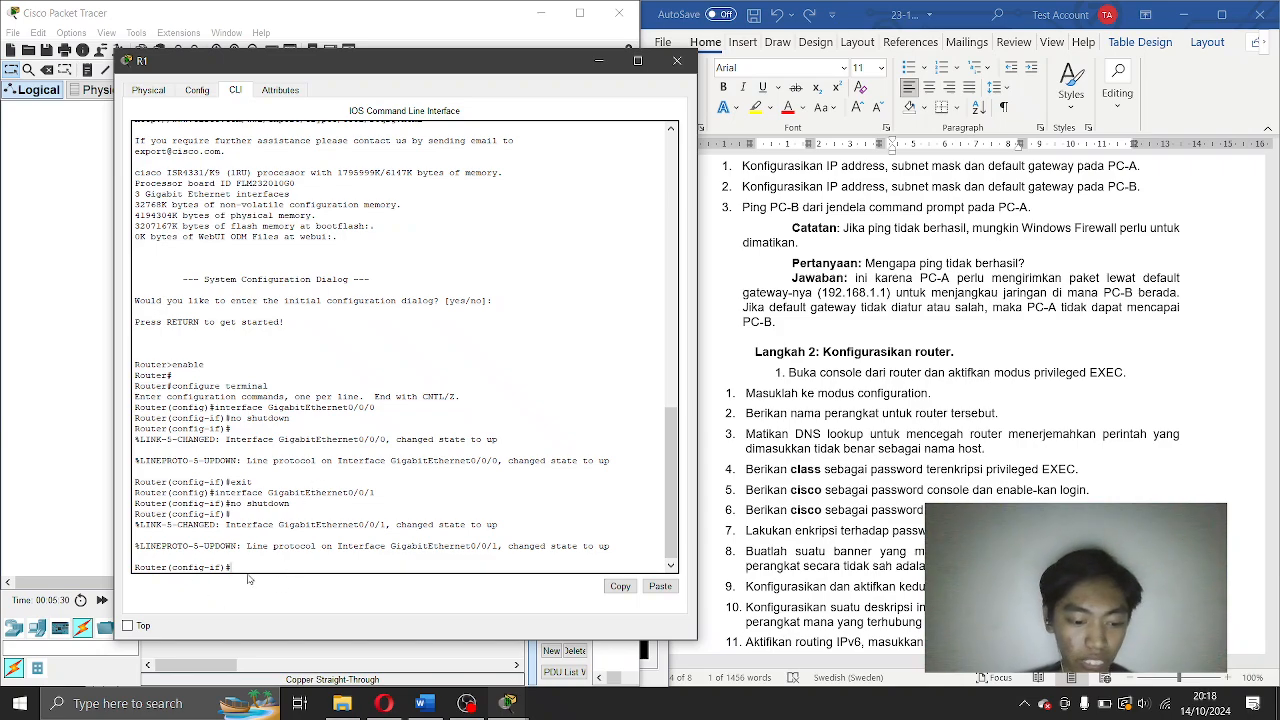
key(Return)
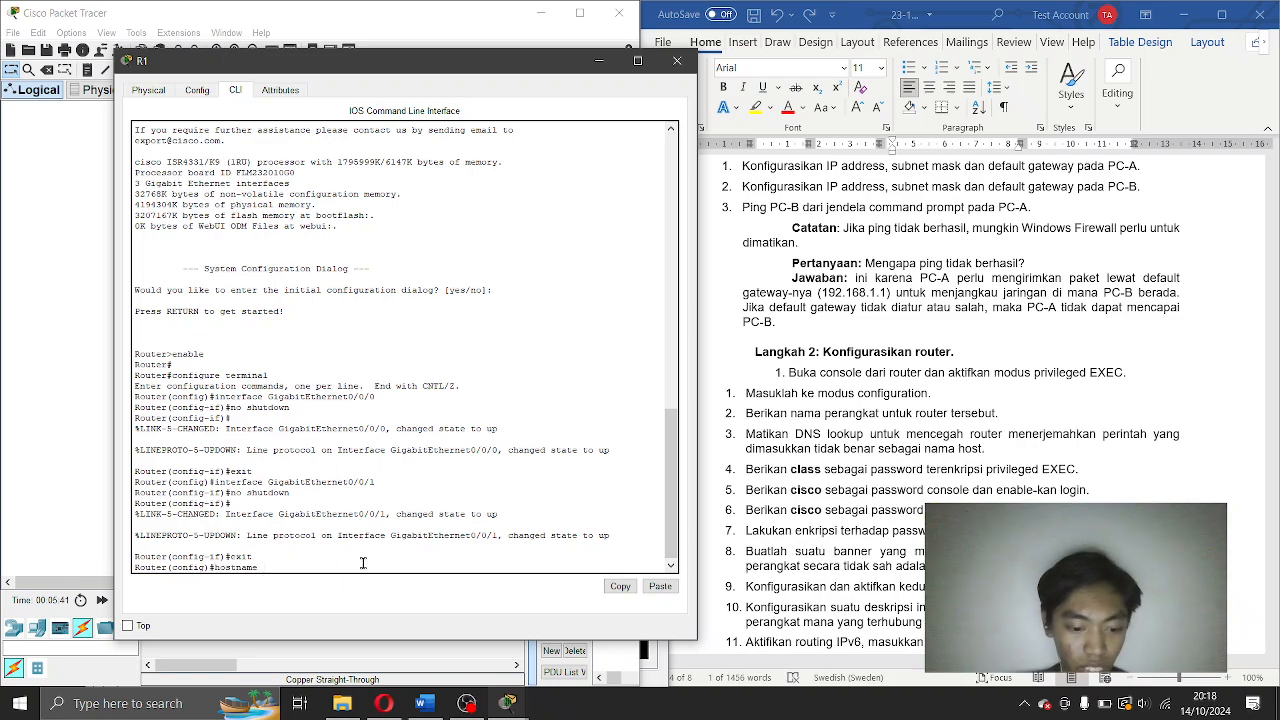
Set the router's hostname to R1 and disable DNS lookup with no ip domain-lookup.
key(Return)
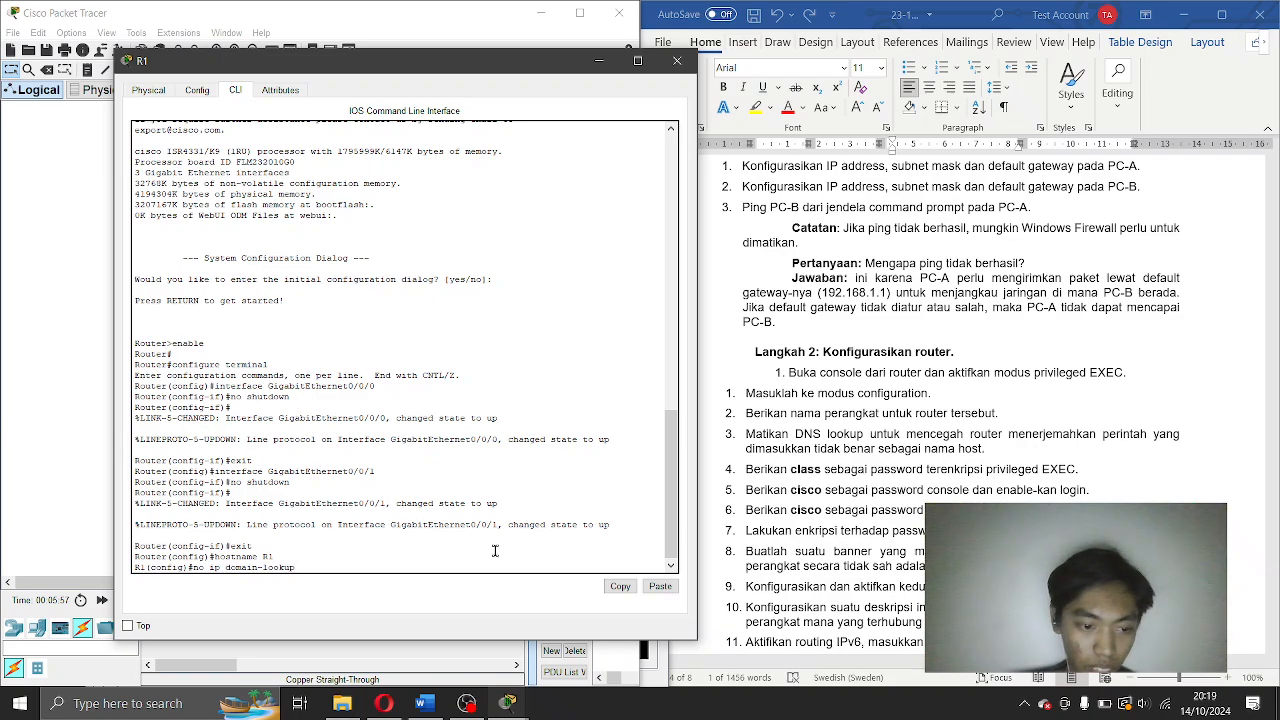
key(Return)
Set R1's encrypted privileged EXEC password with enable secret, using the password given in the module.
scroll(866, 483, down, 1)
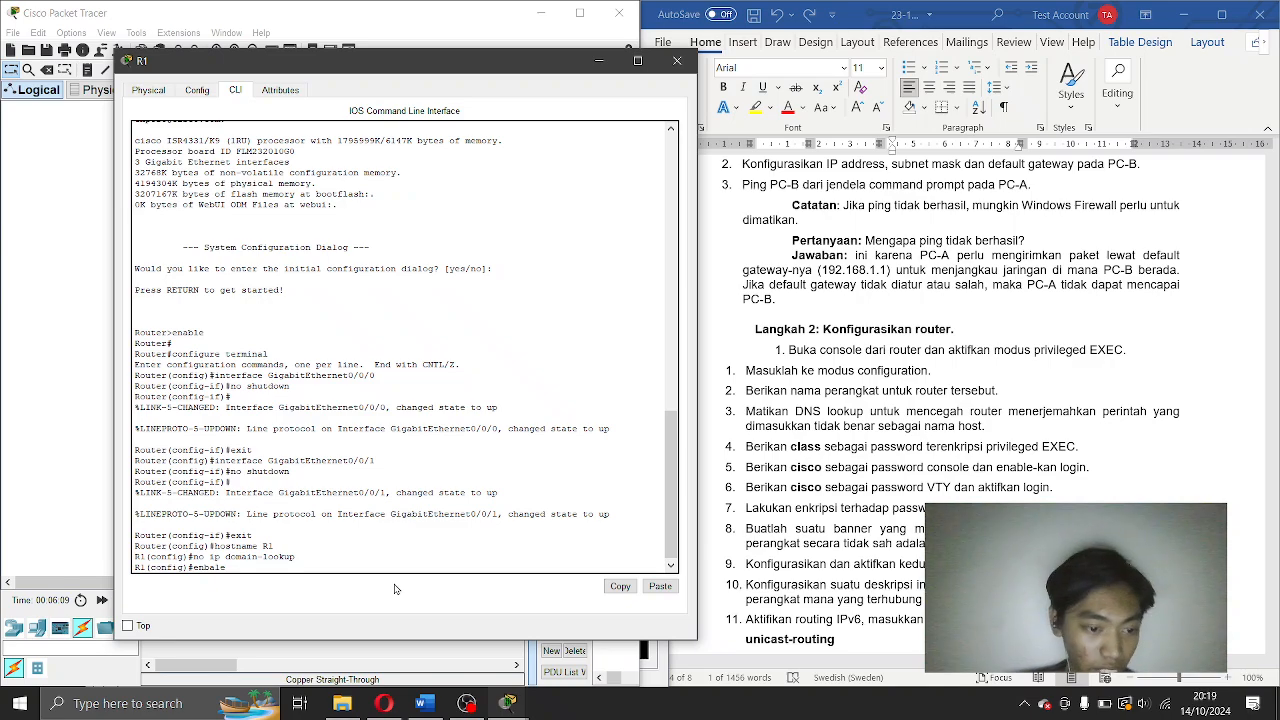
text(ab)
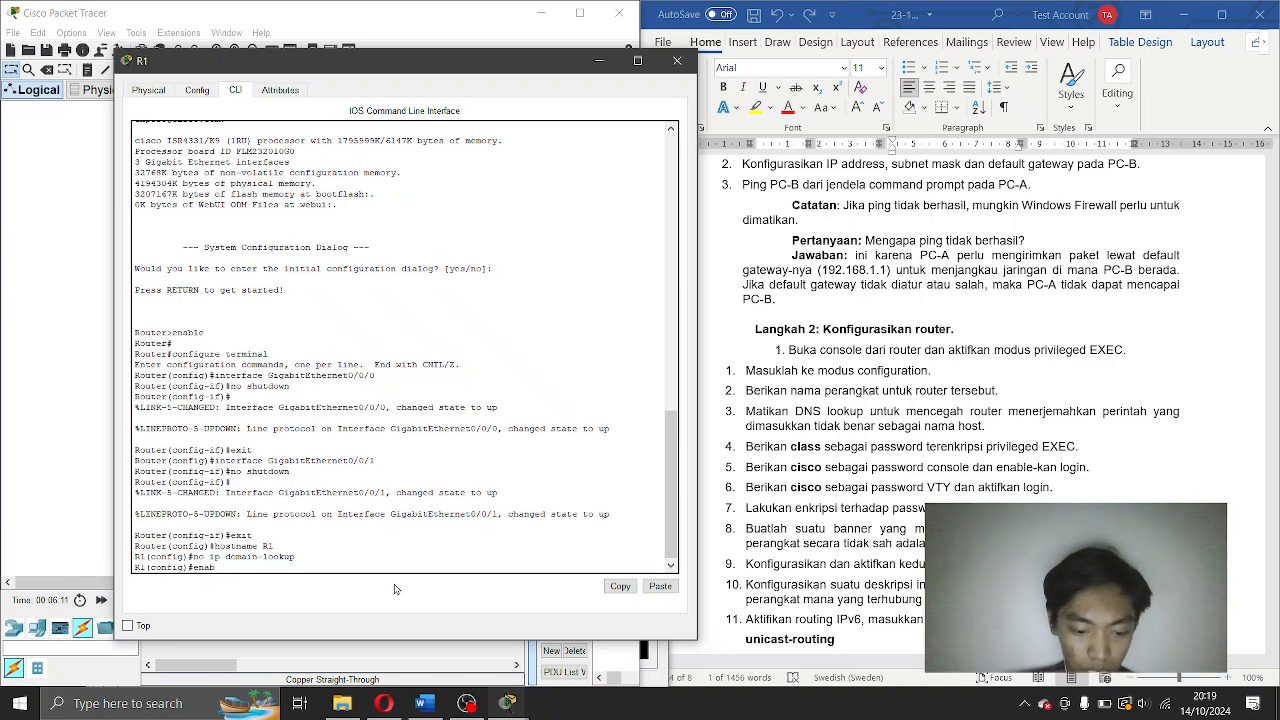
text(le secret class)
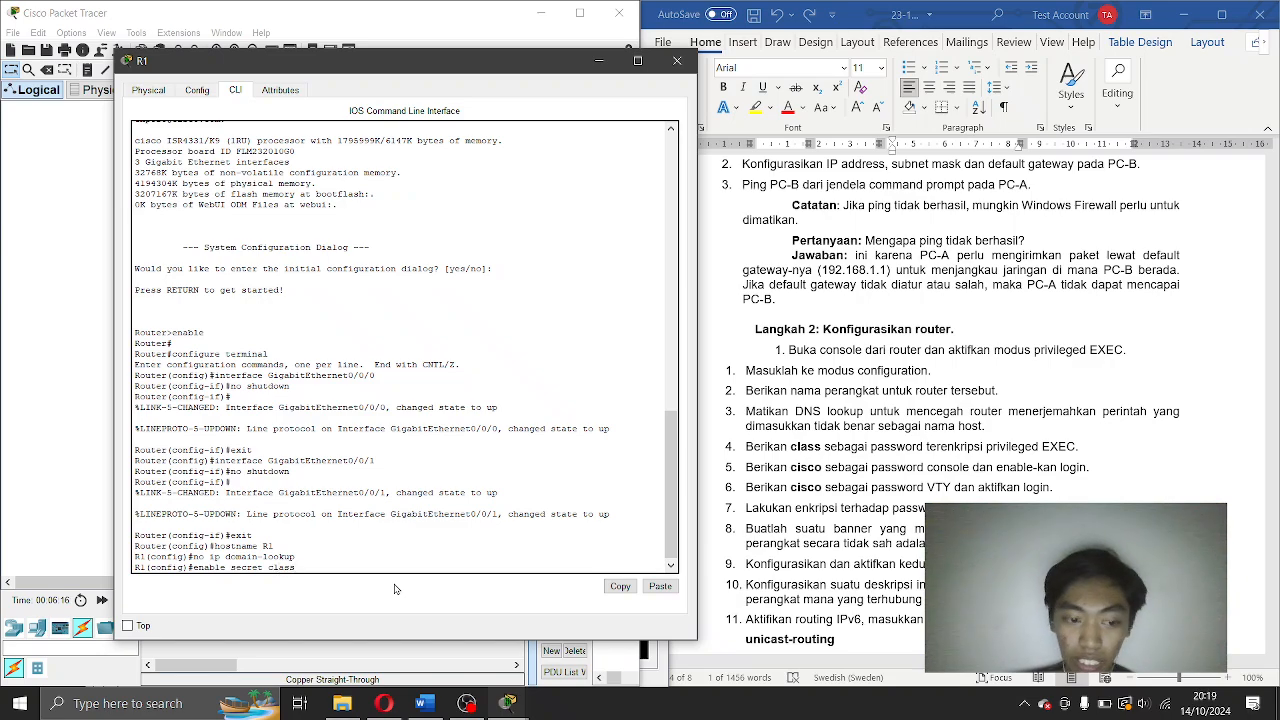
key(Return)
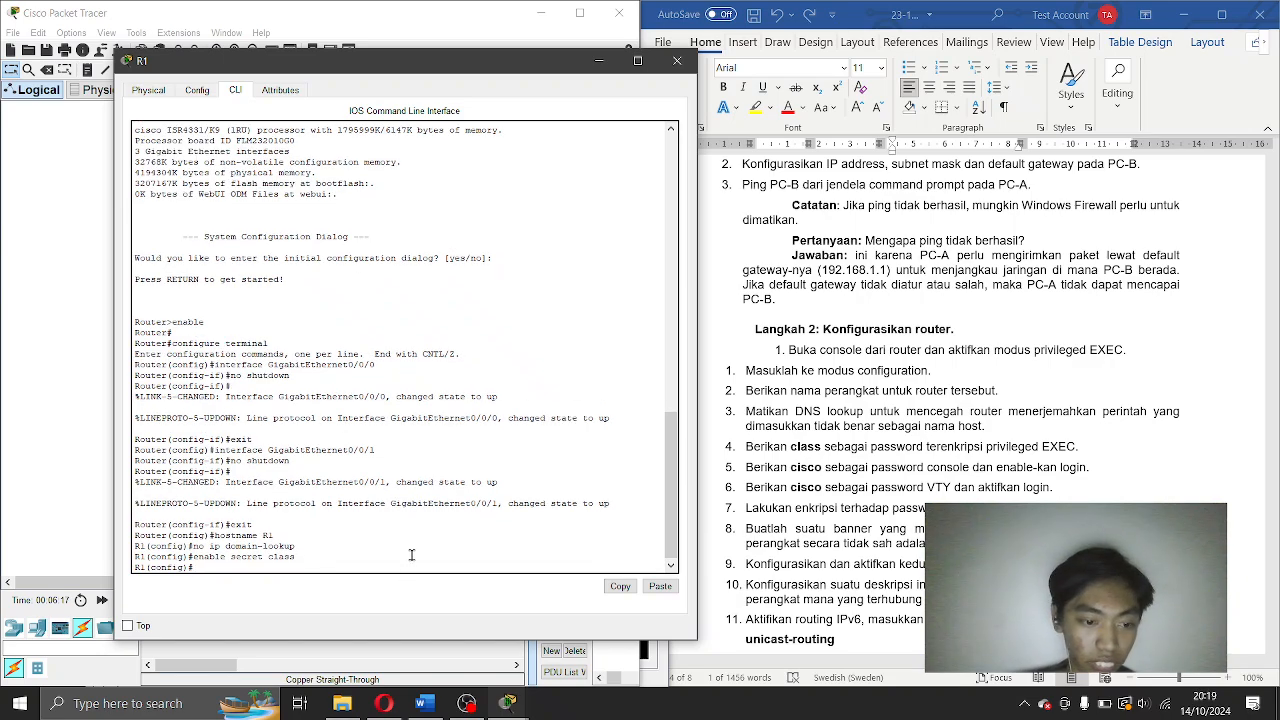
Set the module's console password on R1's line console 0, enable login, and return to global configuration.
scroll(873, 490, down, 1)
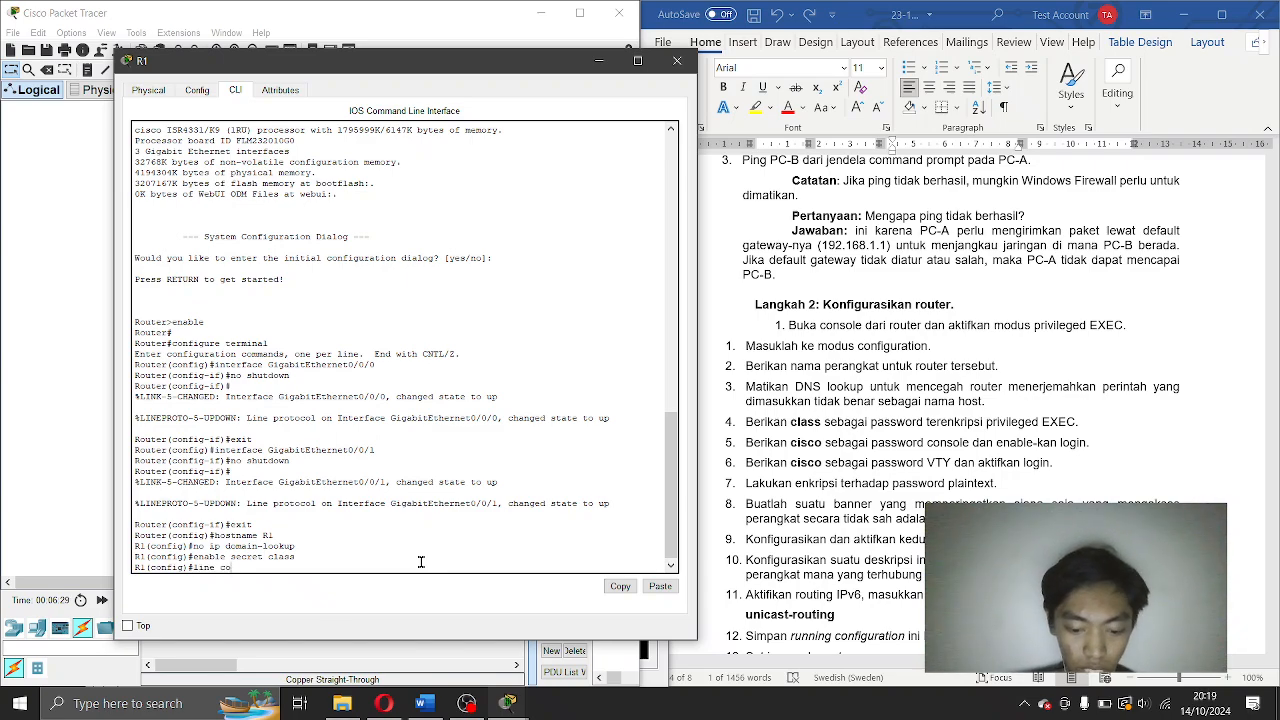
text(0)
key(Return)
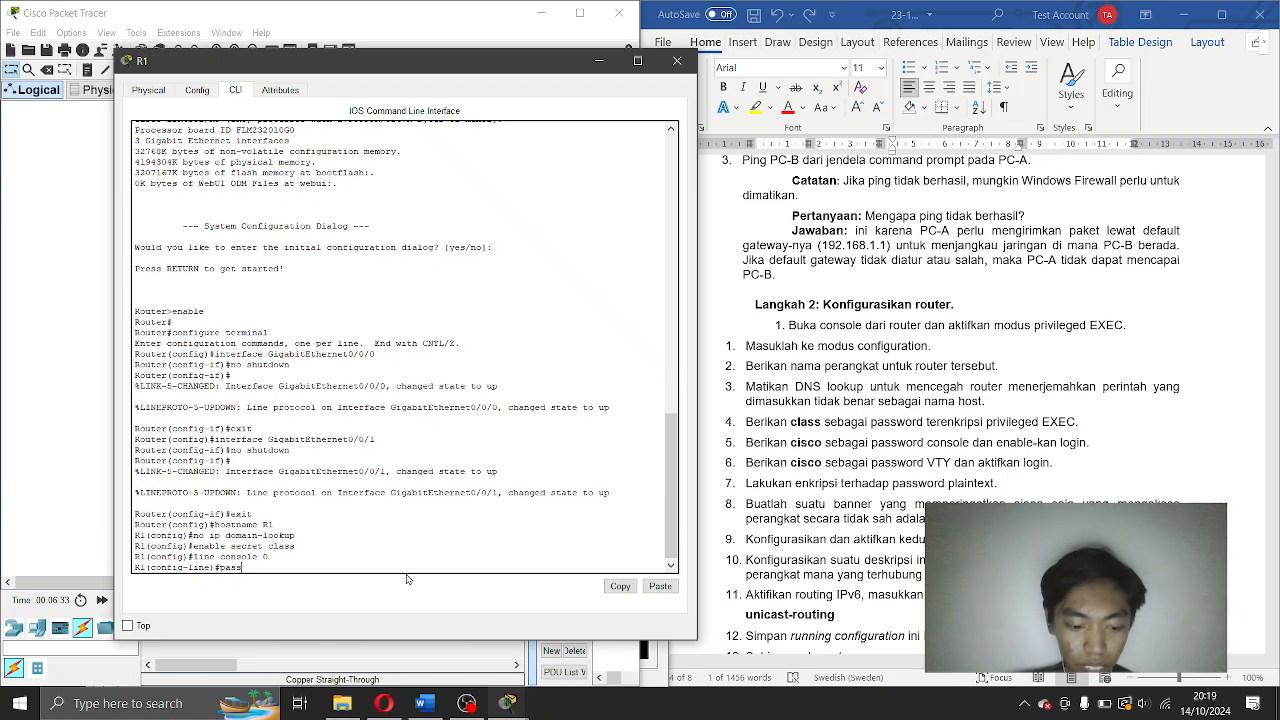
text(password cisc)
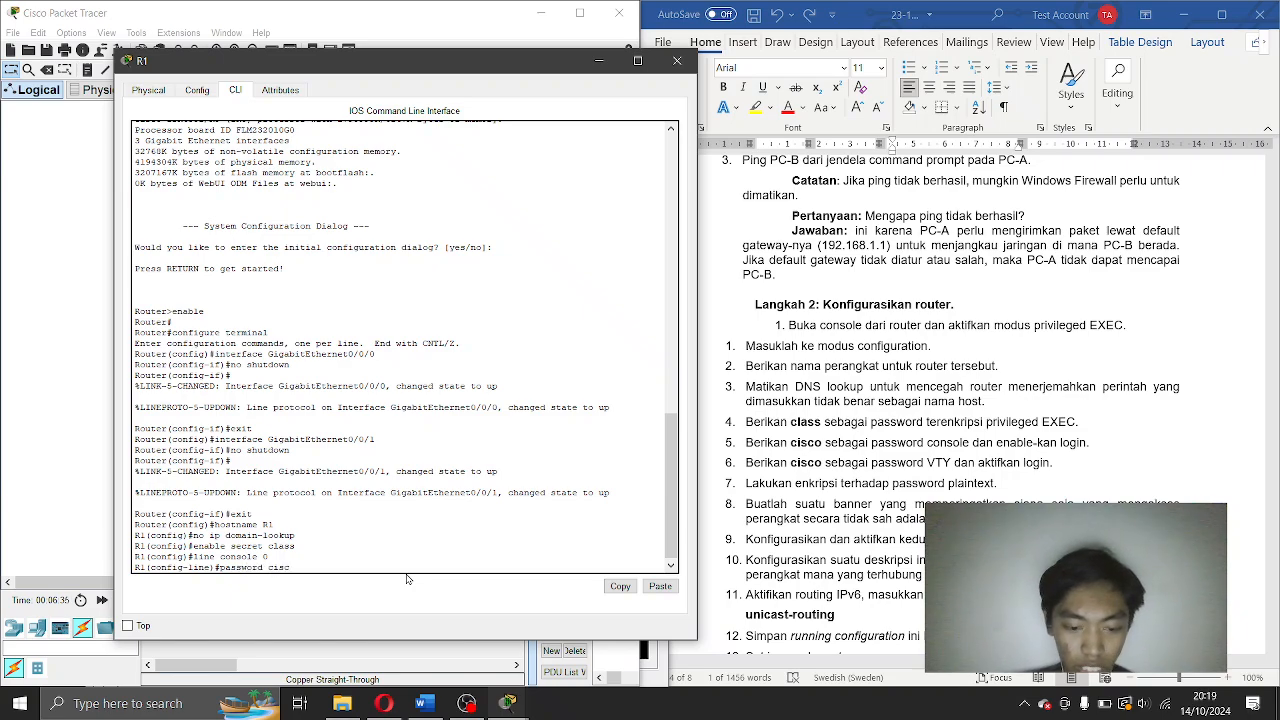
text(o)
key(Return)
text(logi)
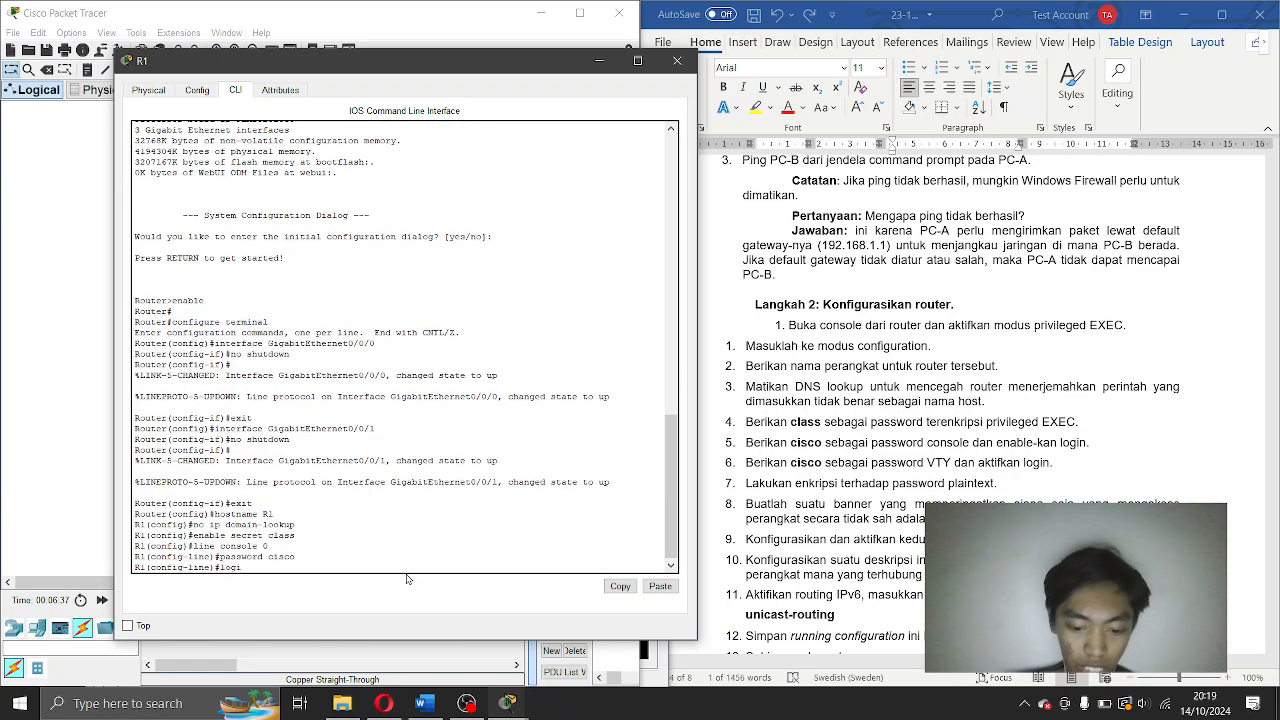
text(n)
key(Return)
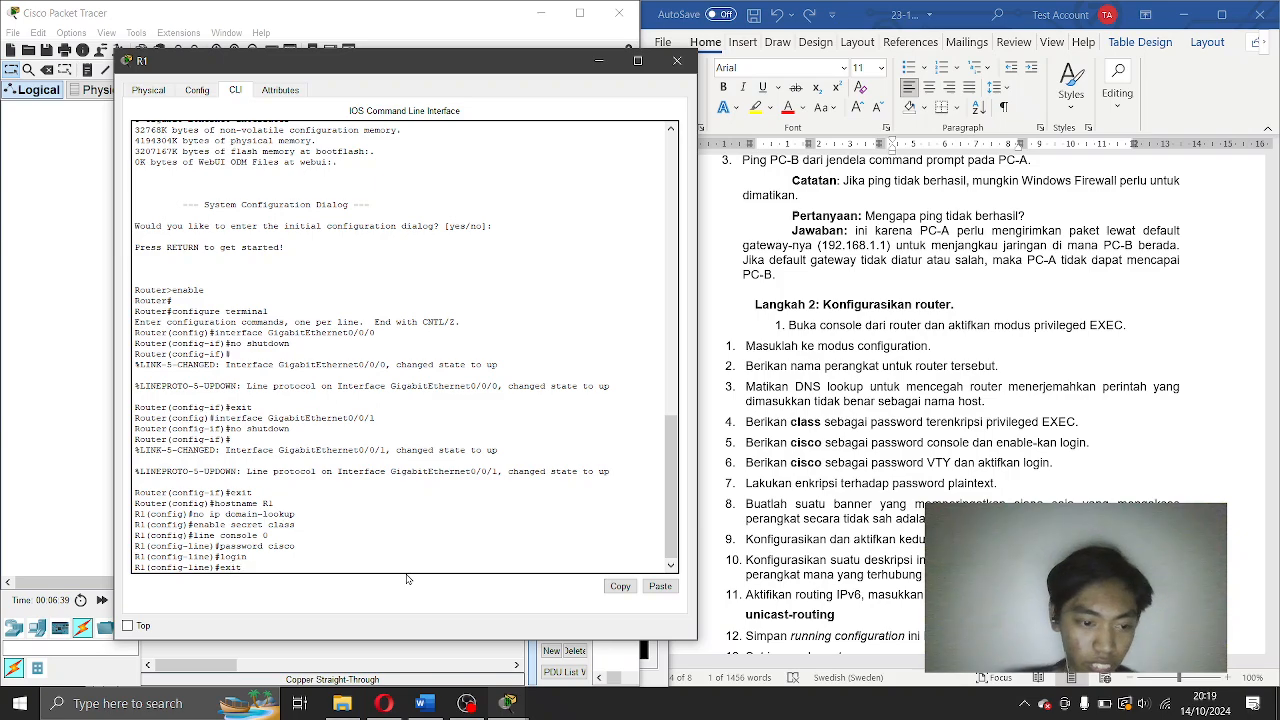
text(exit)
key(Return)
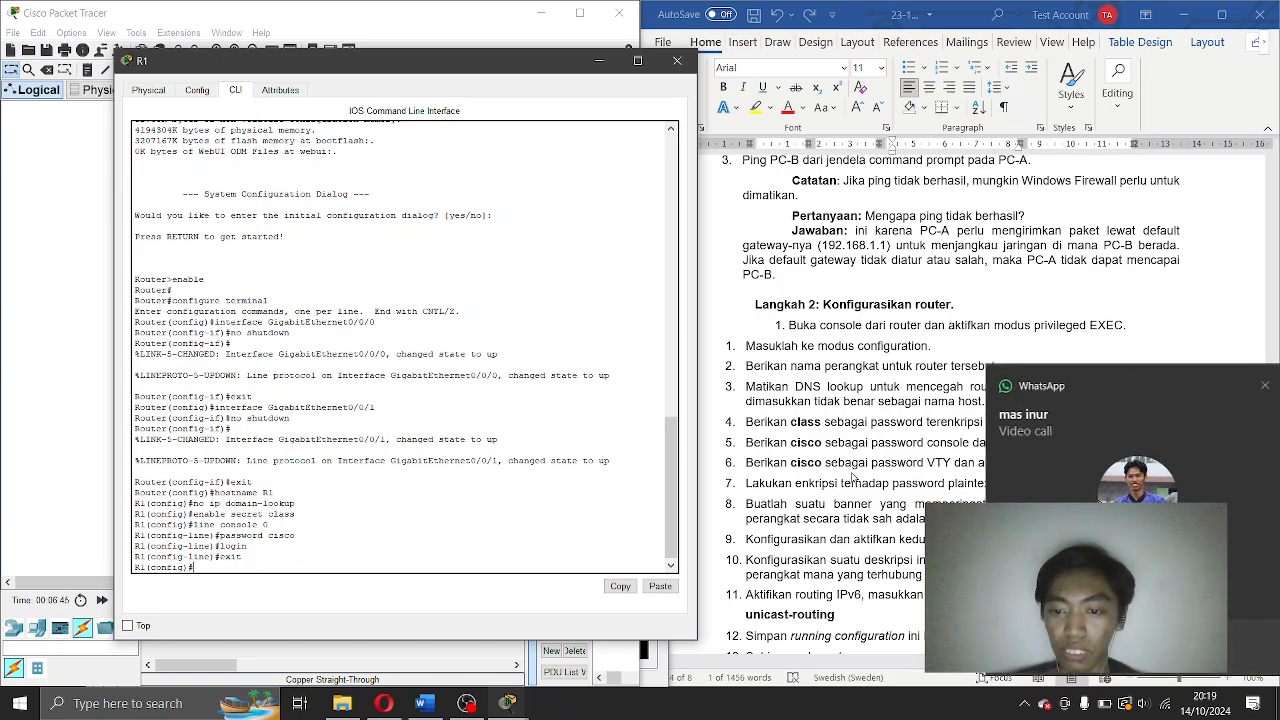
Dismiss the incoming call notification, then set the module's VTY password with login on lines vty 0 4 and exit line configuration.
click(1242, 386)
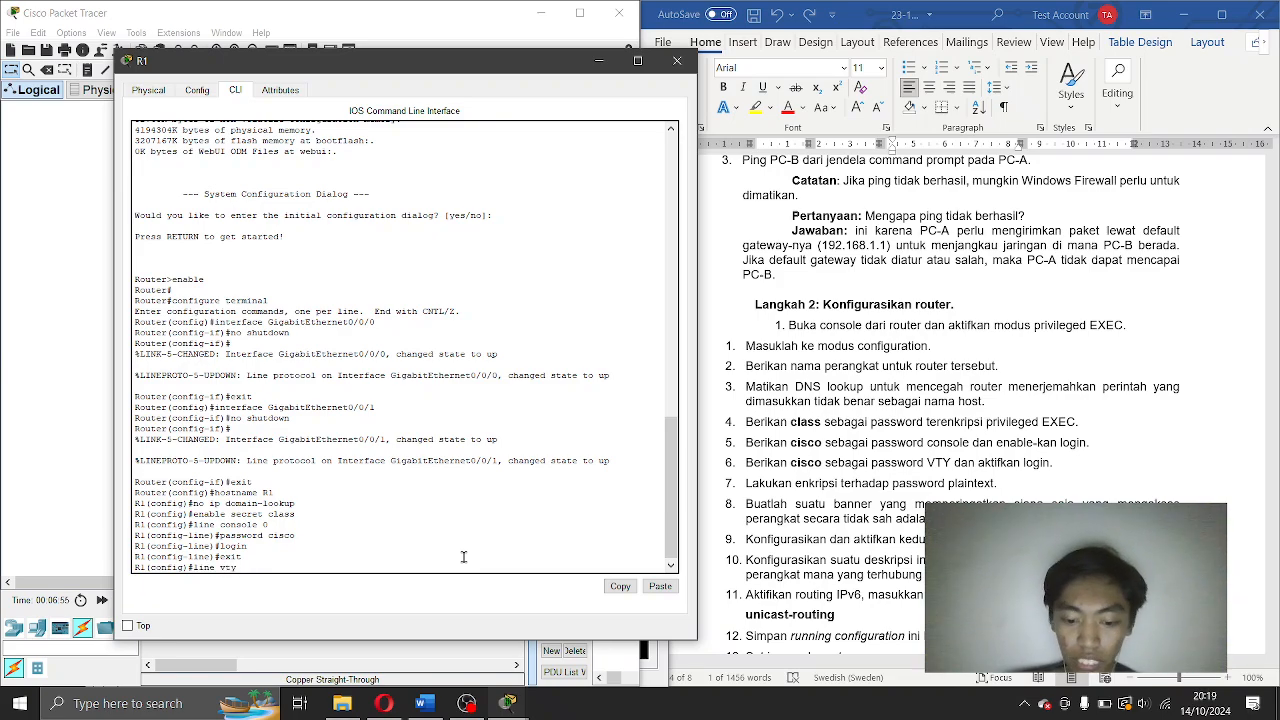
key(Return)
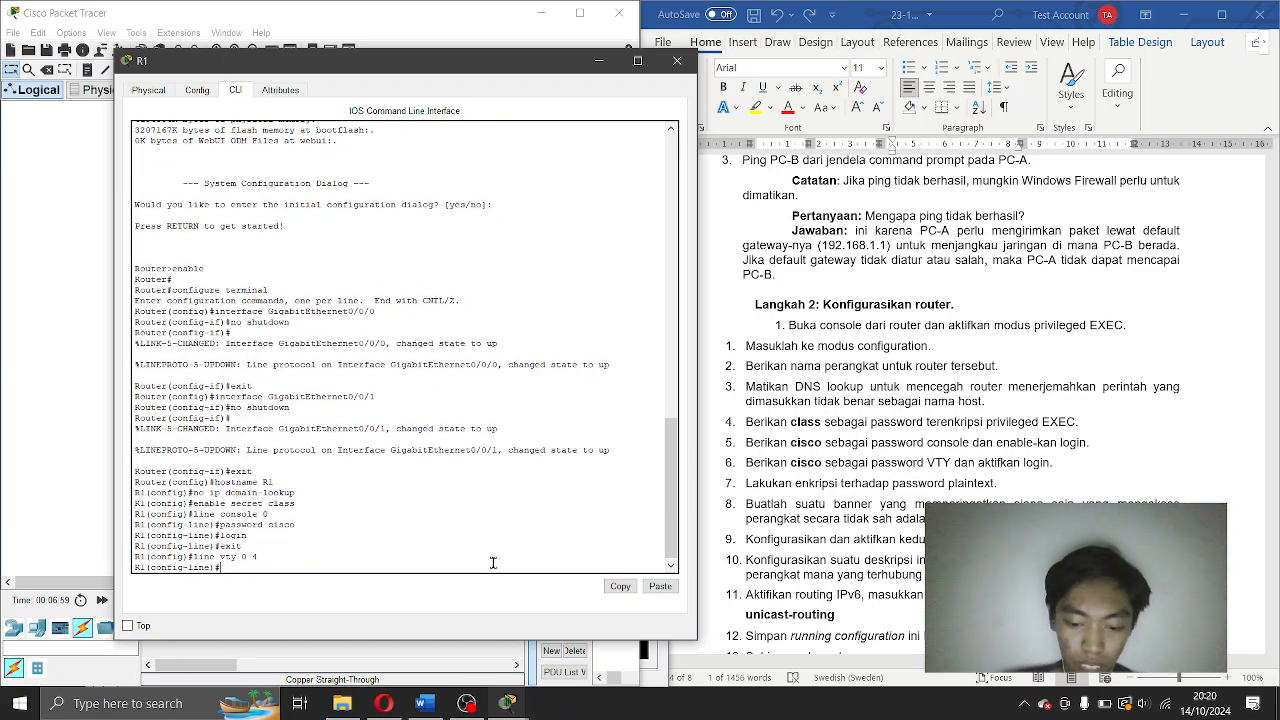
text(password)
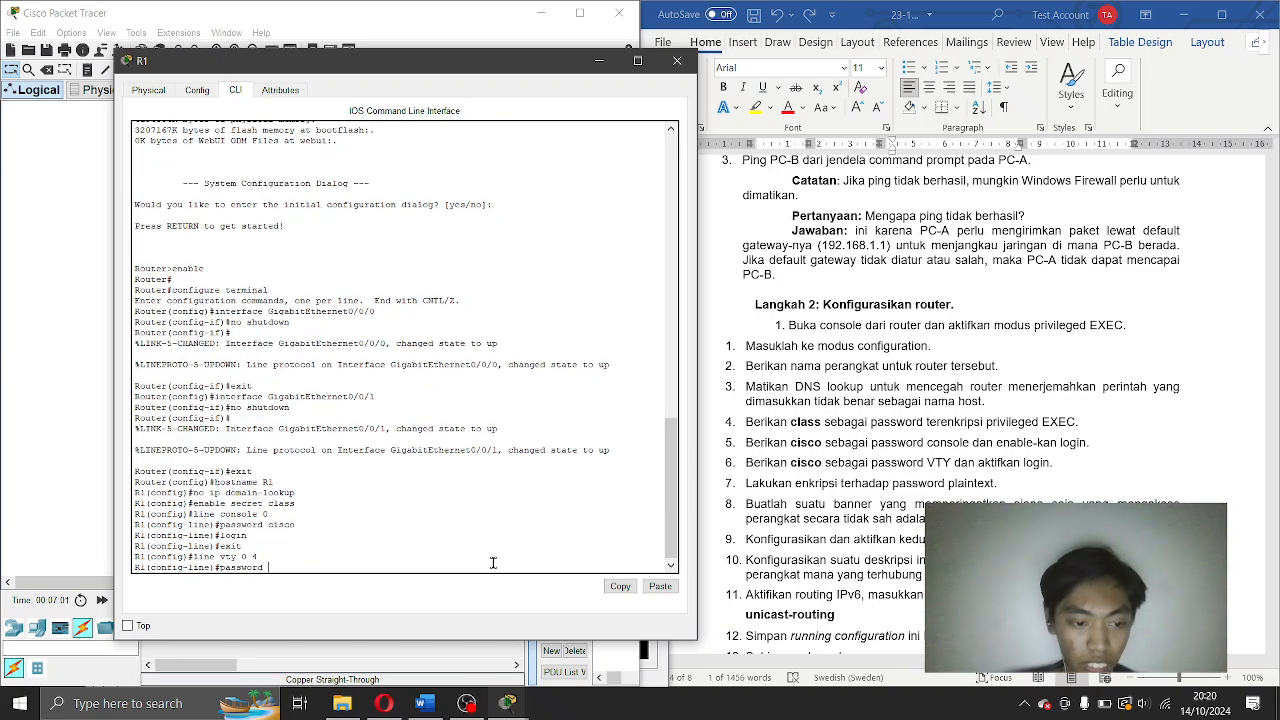
text( cisco)
key(Return)
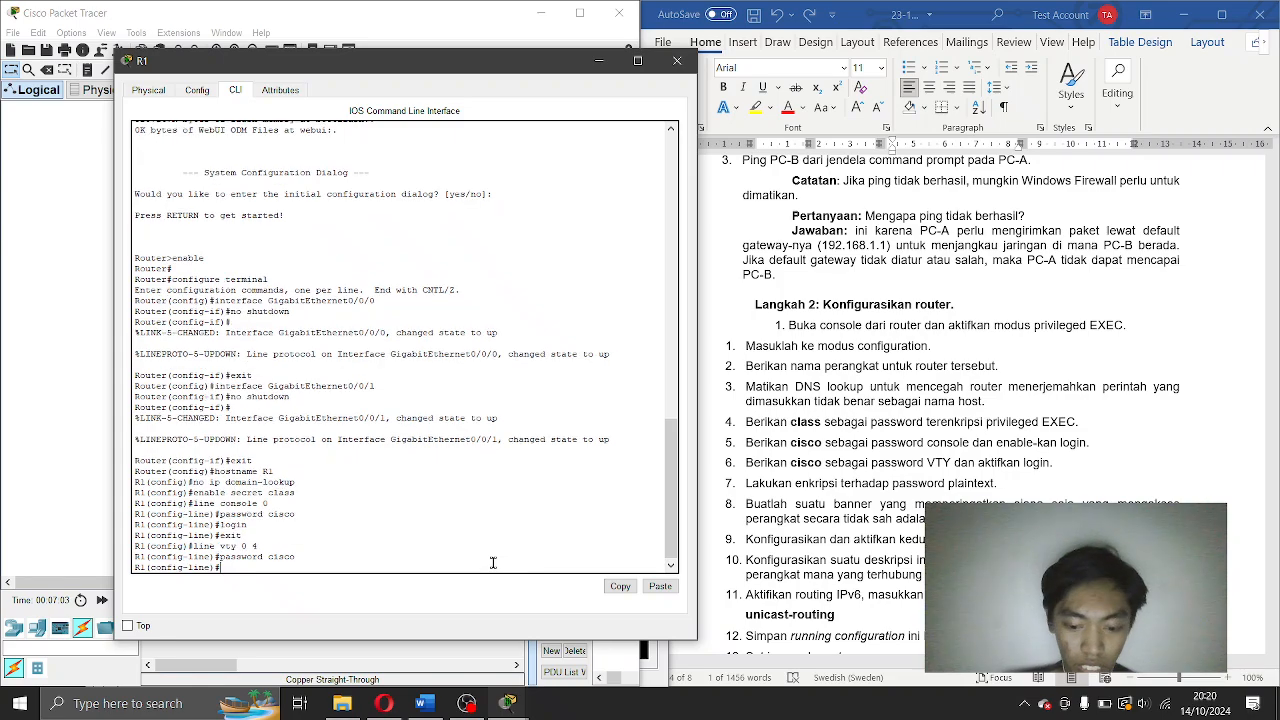
text(login)
key(Return)
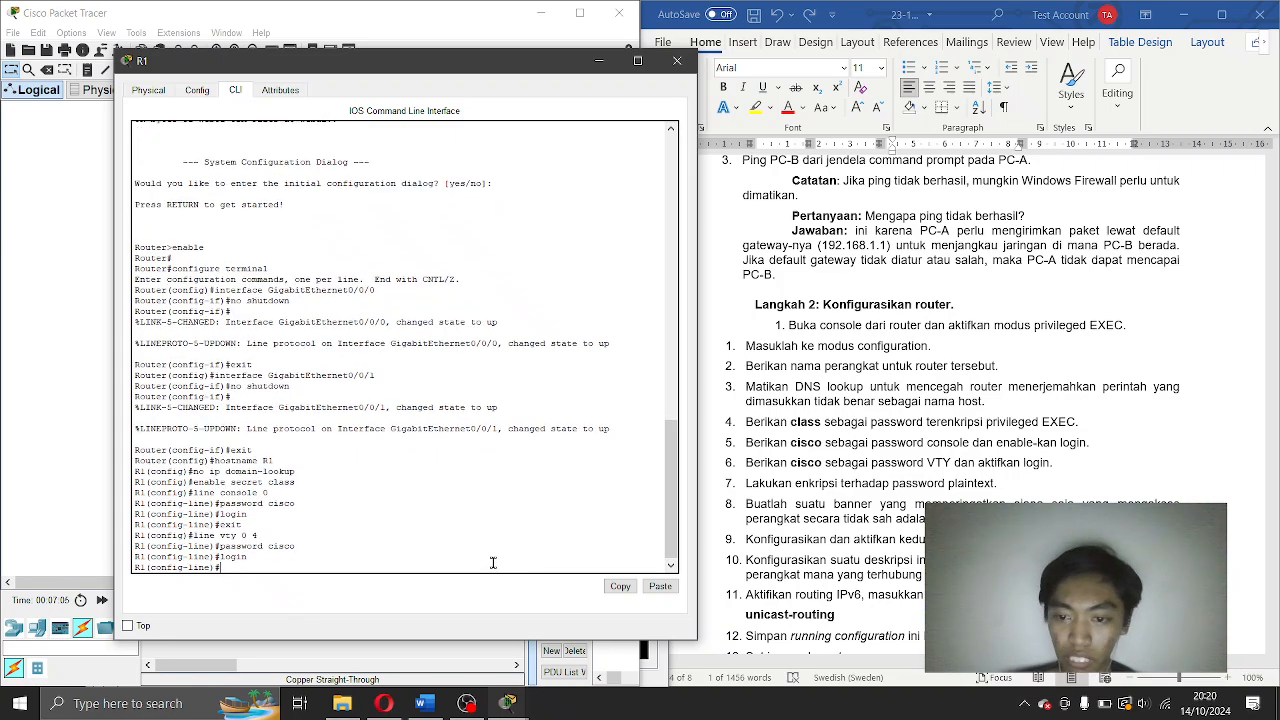
text(exit)
key(Return)
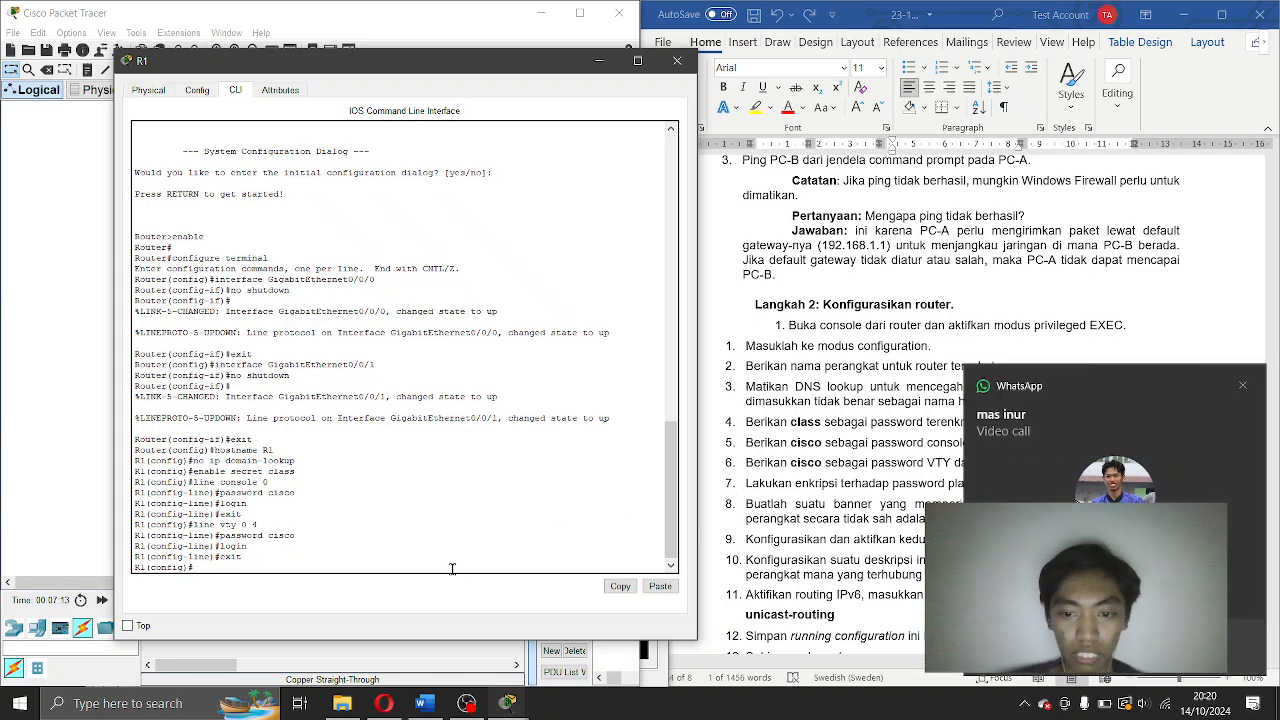
Dismiss the repeated call notification and encrypt R1's plaintext passwords with service password-encryption.
click(1242, 386)
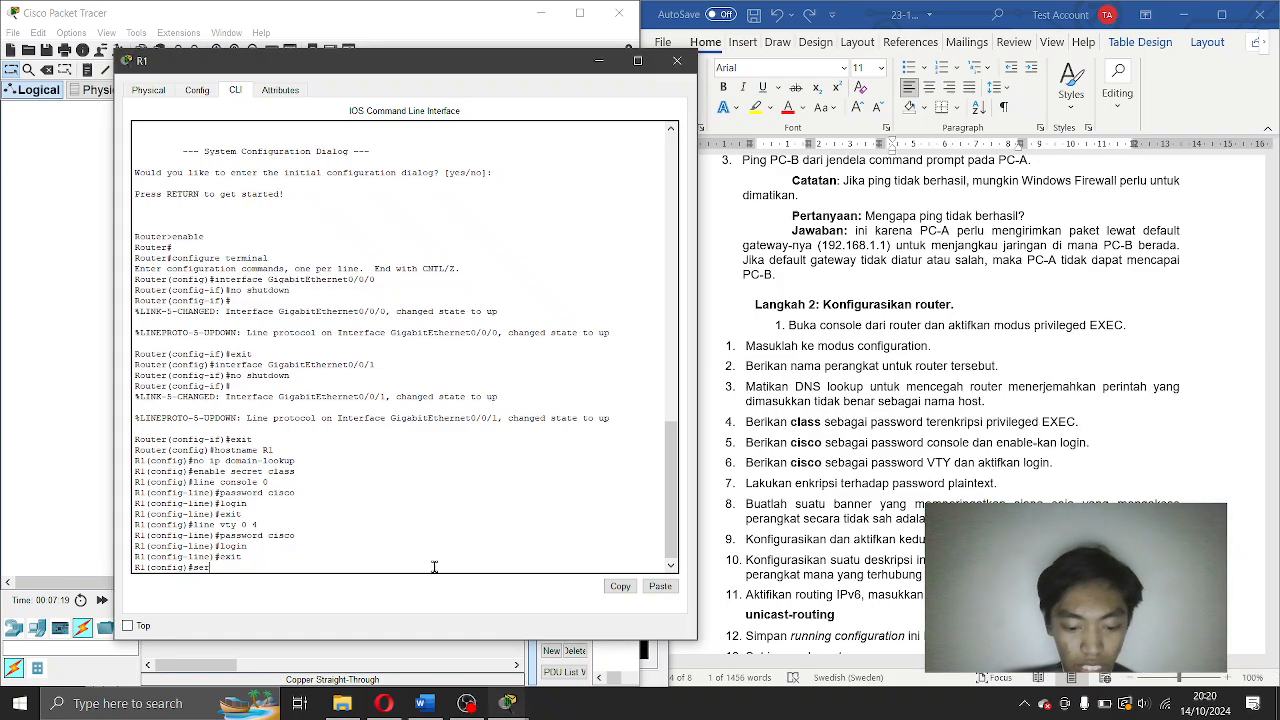
text(vice)
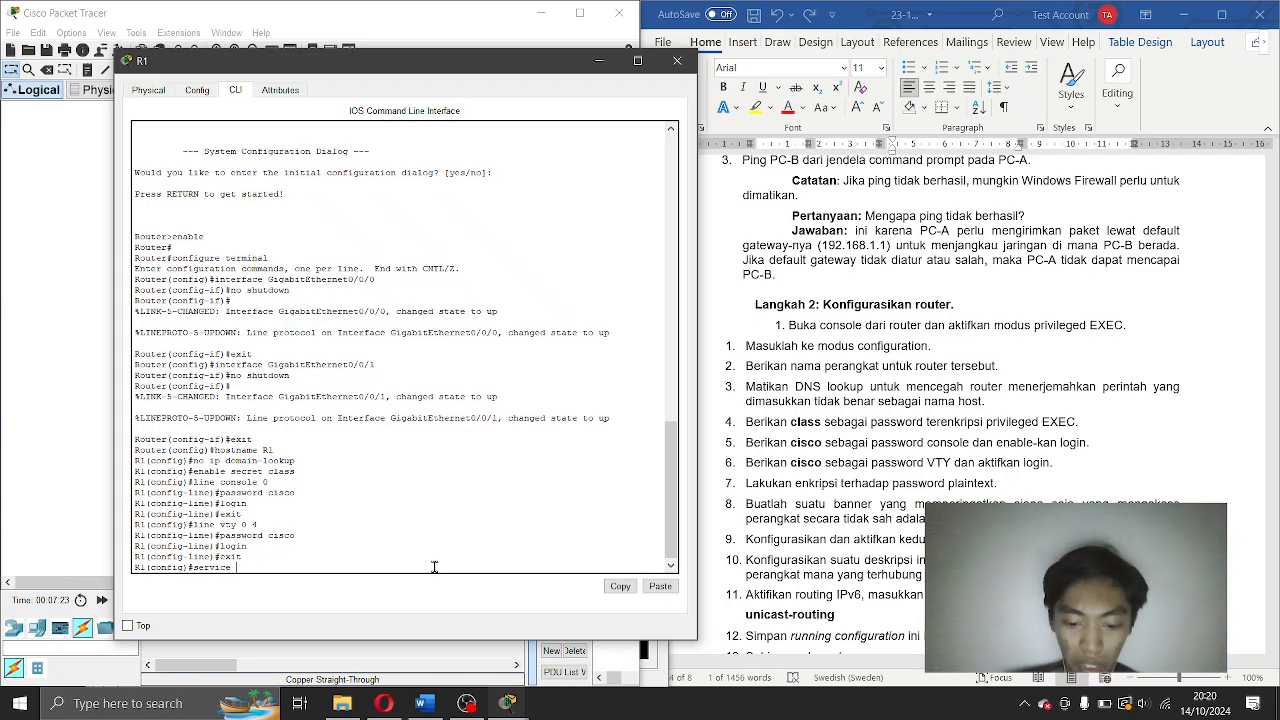
text( password-en)
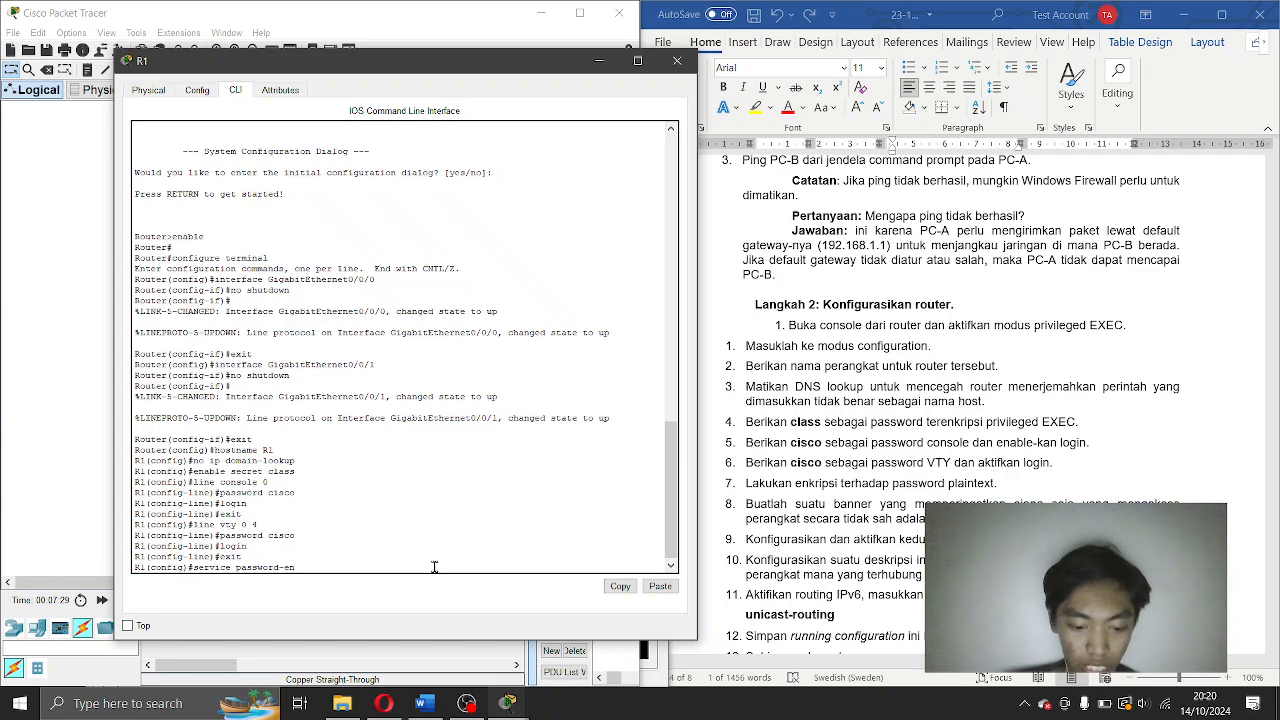
text(cryption)
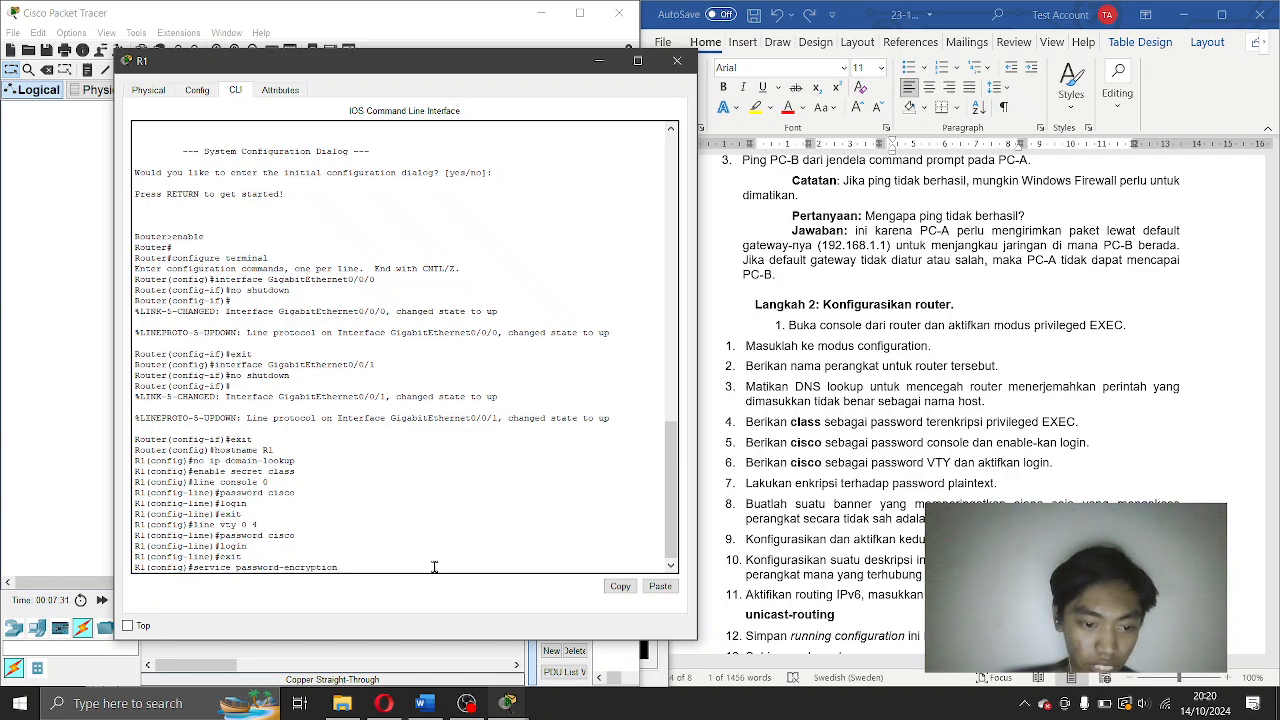
key(Return)
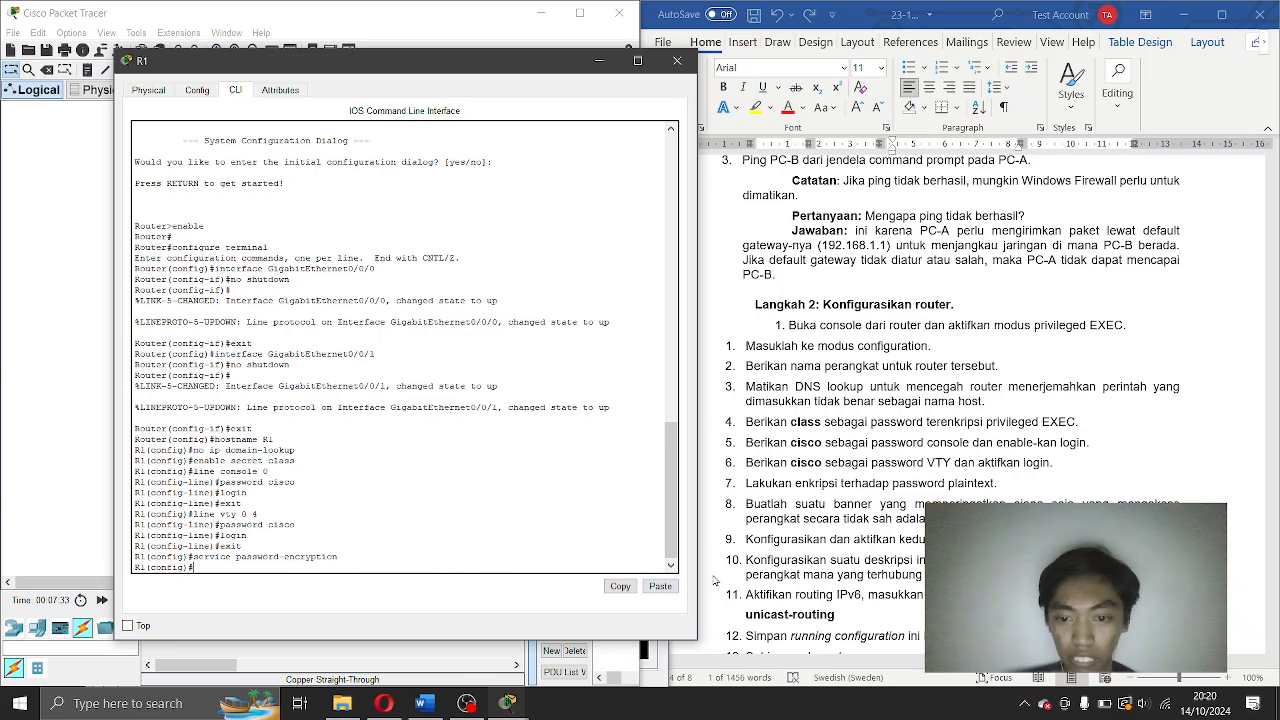
Create R1's message-of-the-day banner reading "Peringatan: Akses tidak sah." with # as the delimiter.
scroll(840, 550, down, 1)
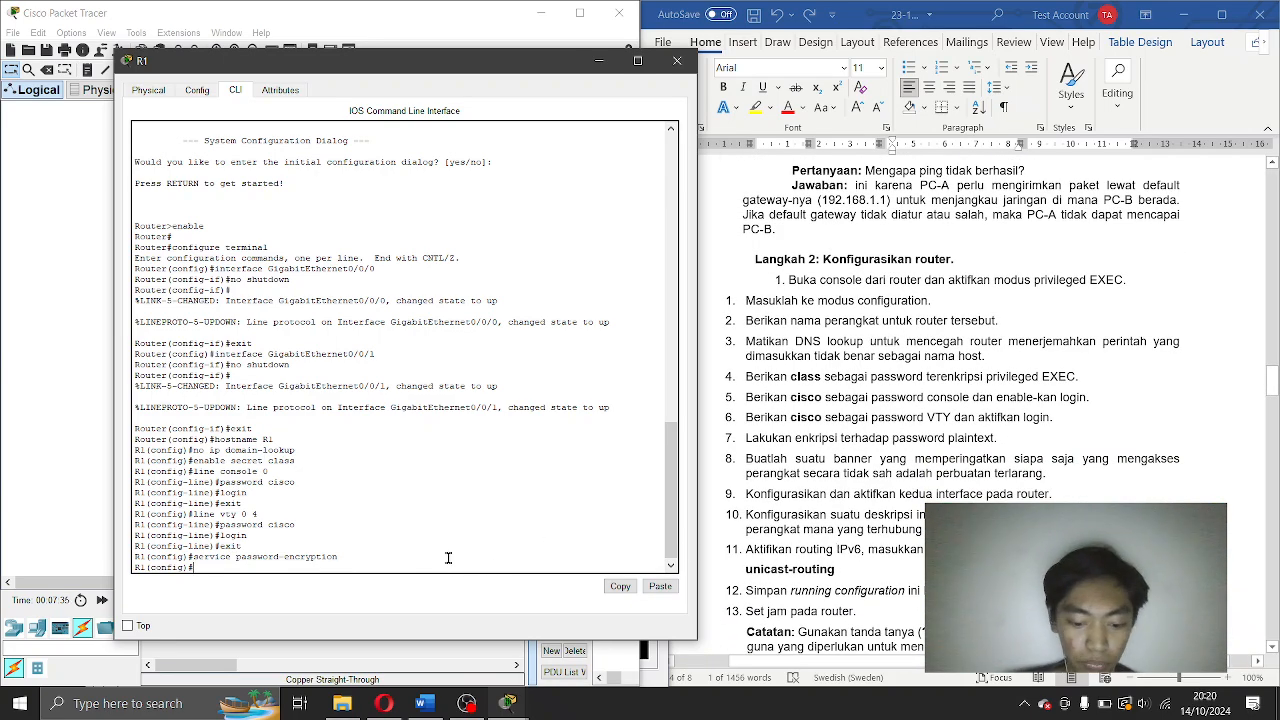
text(banner mot)
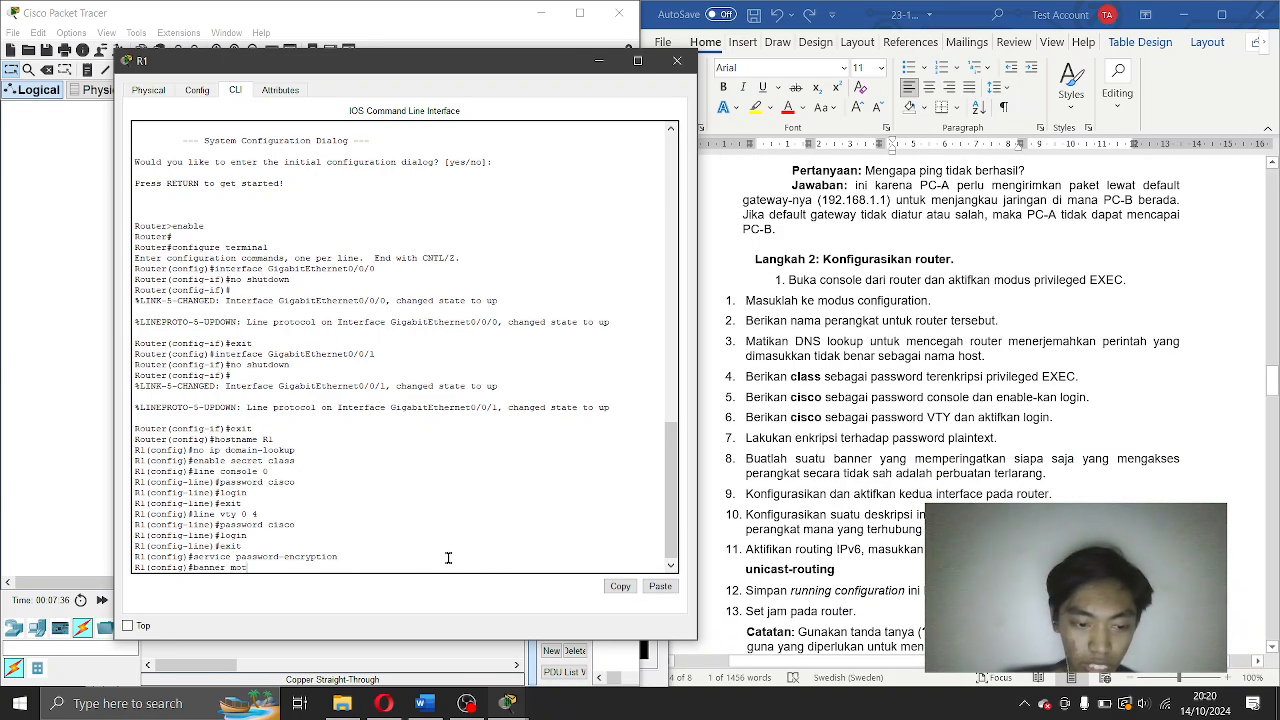
text(d #)
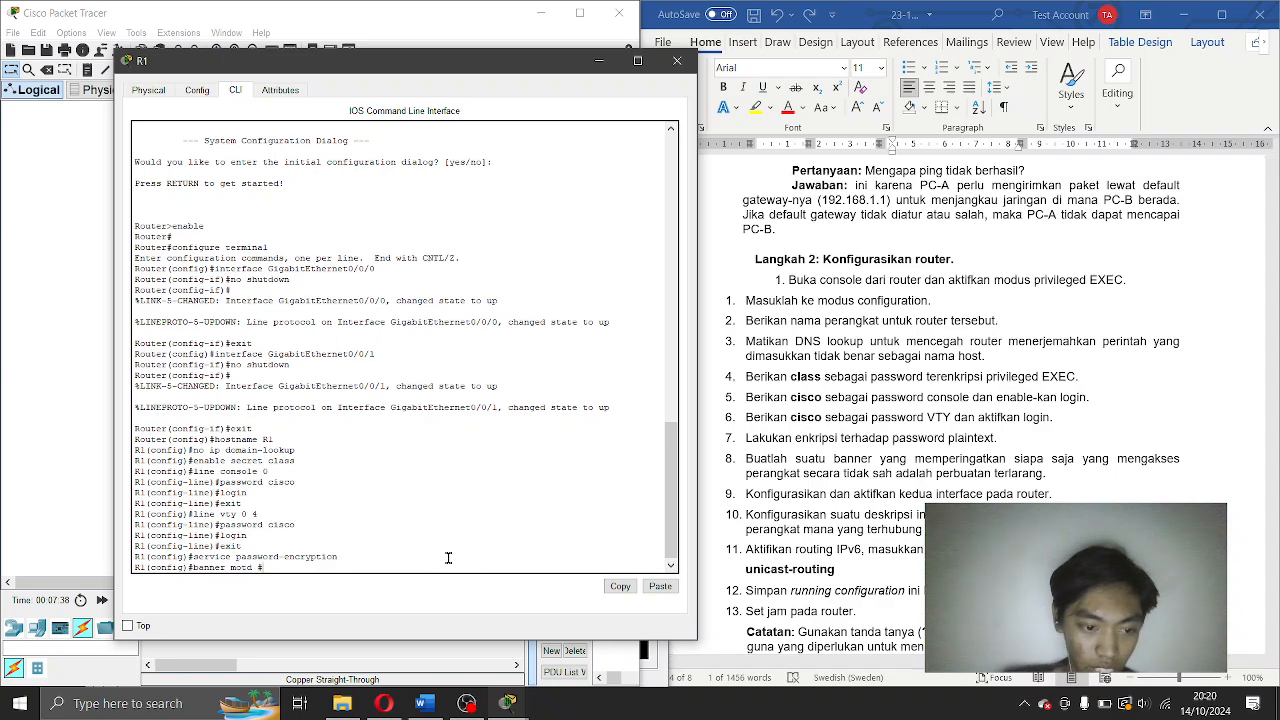
text(Peringat)
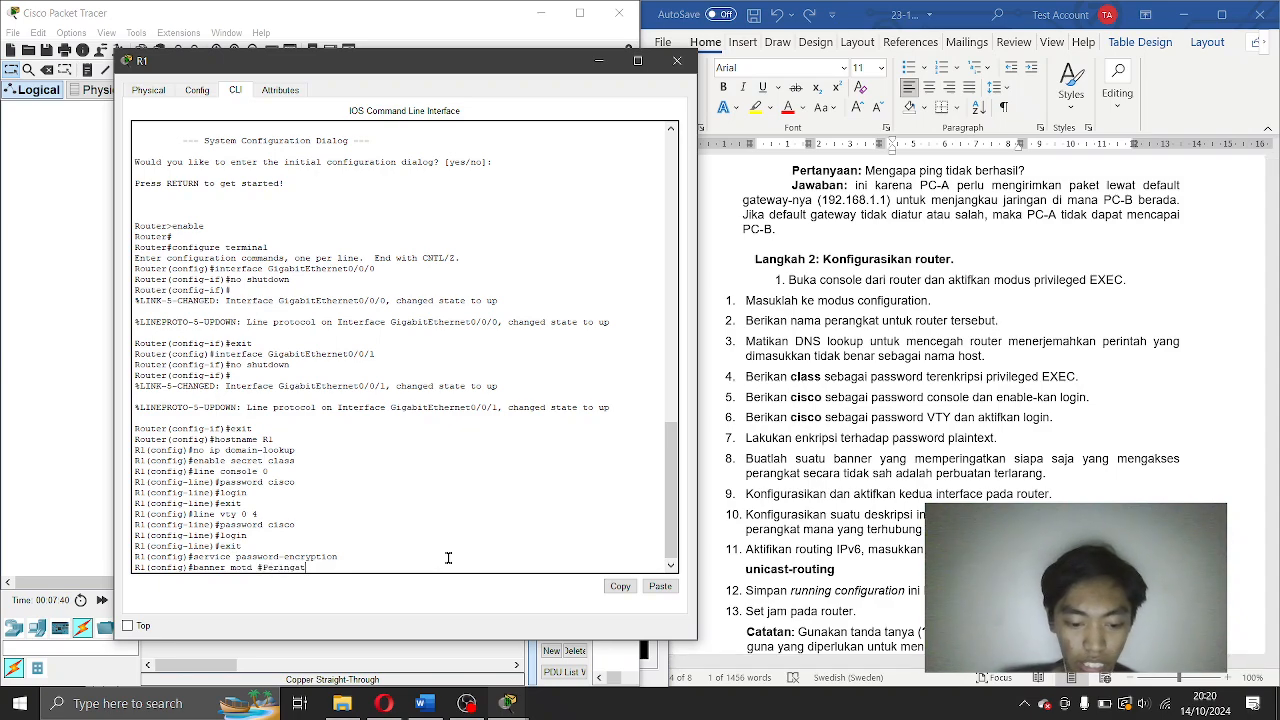
text(an: Ak)
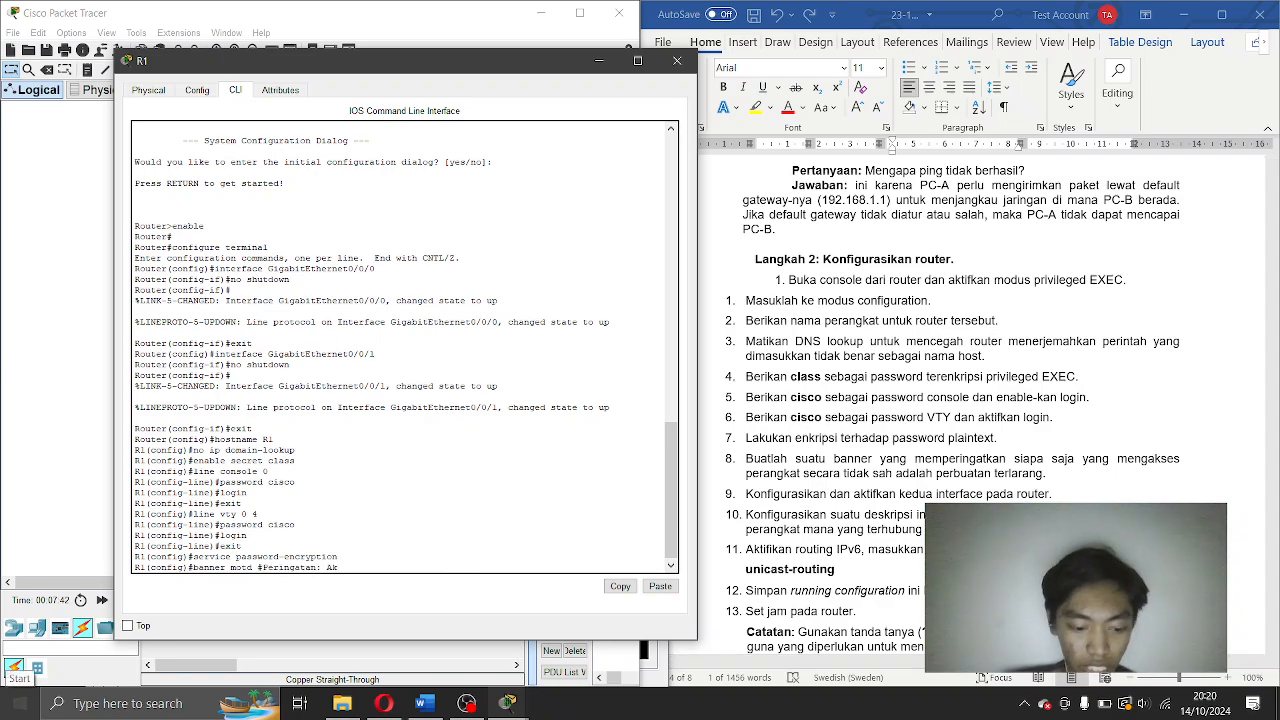
text(ses tida)
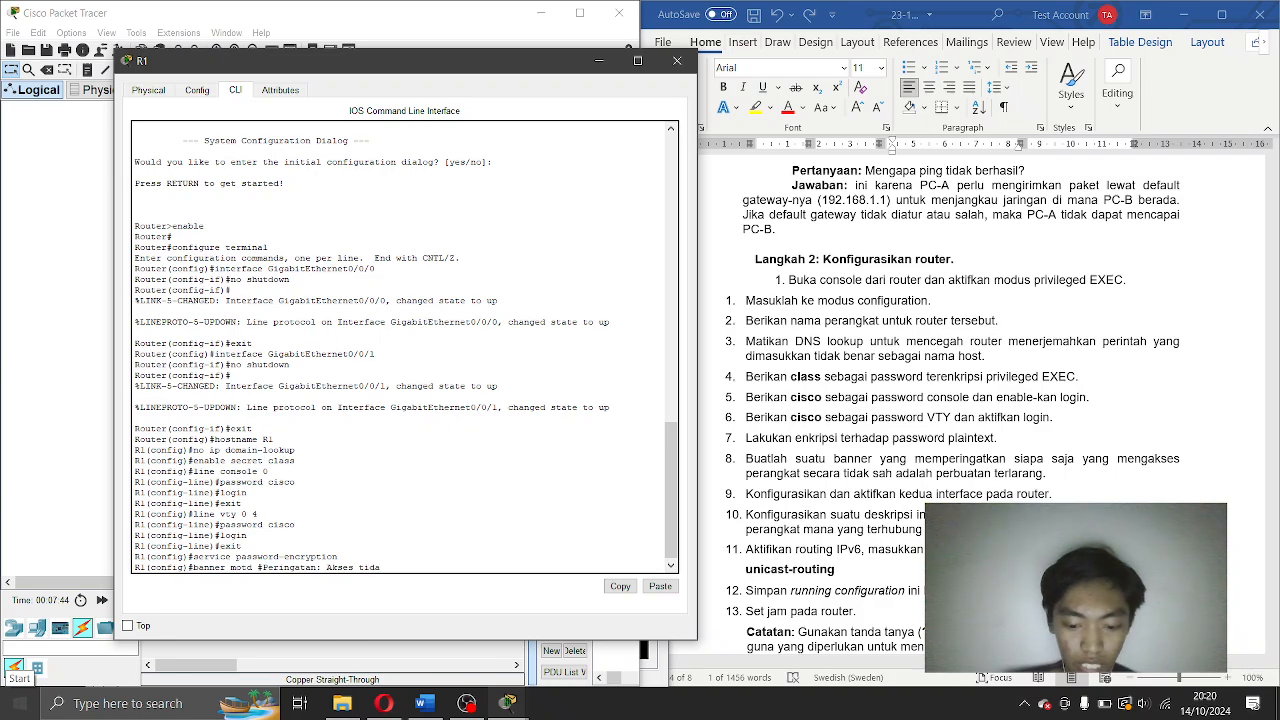
text(k sah)
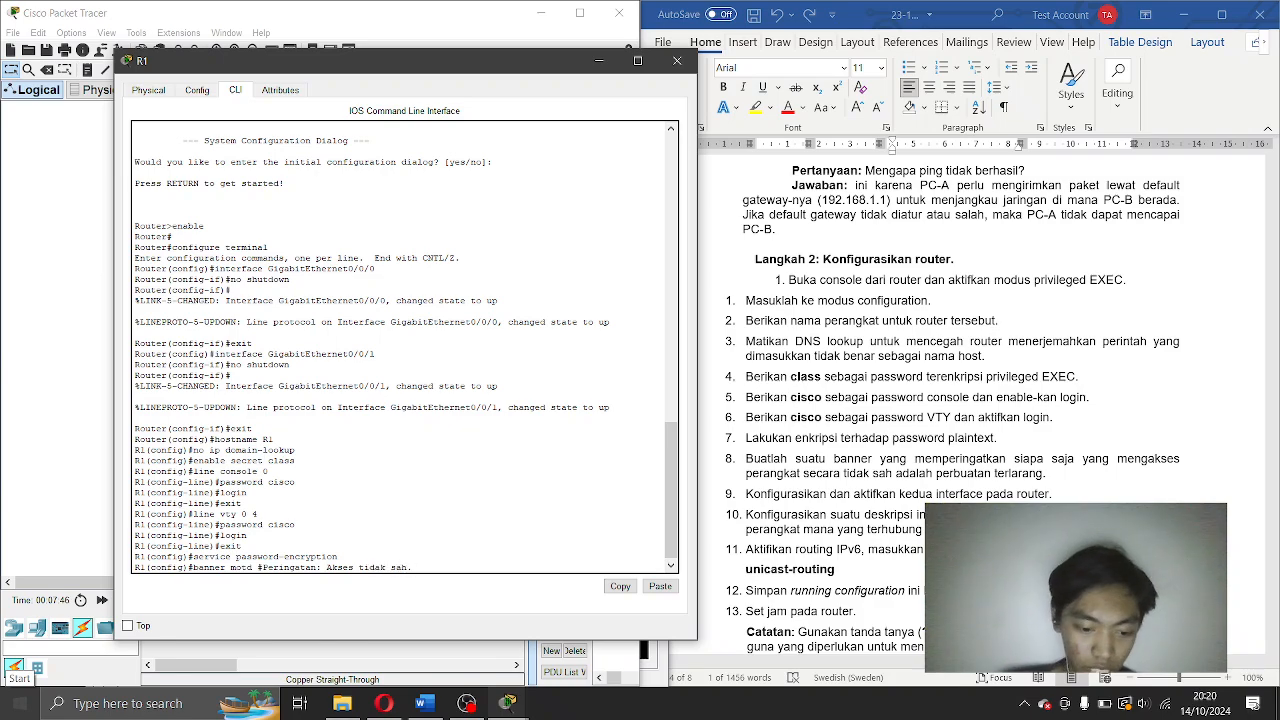
text(.#)
key(Return)
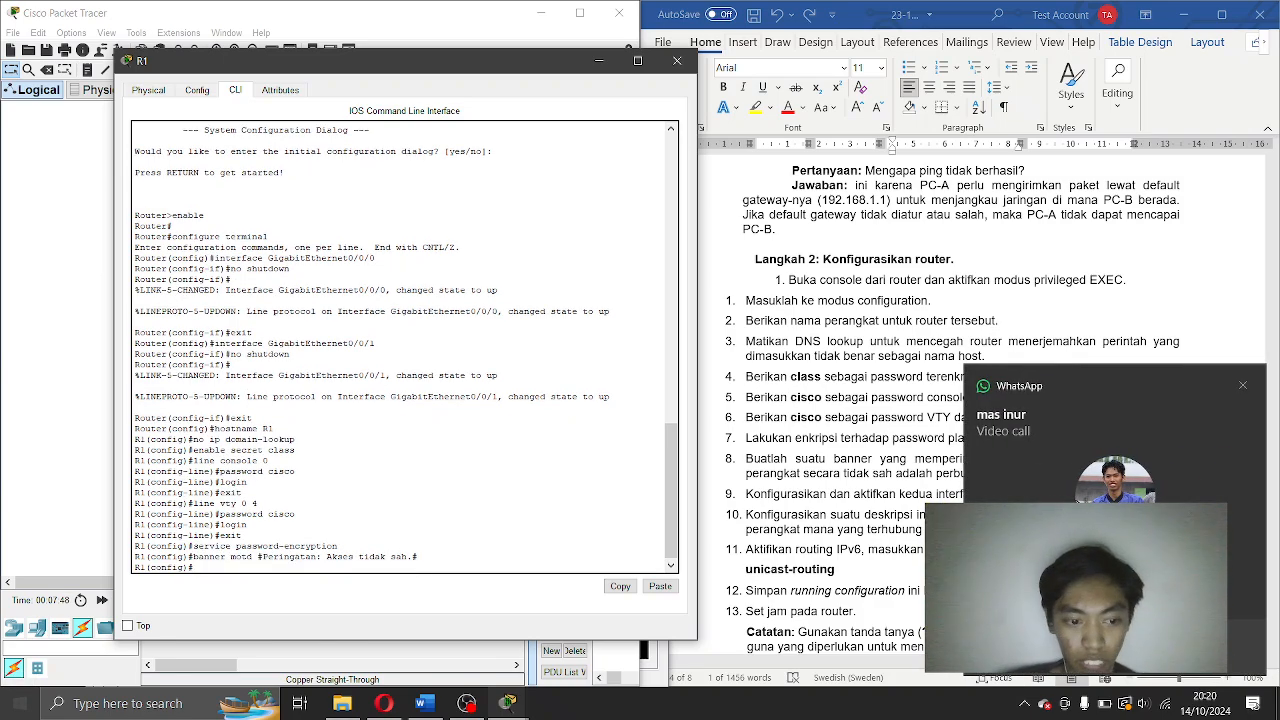
Dismiss the incoming call notification and enter interface configuration mode for g0/0/0 on R1.
click(1243, 386)
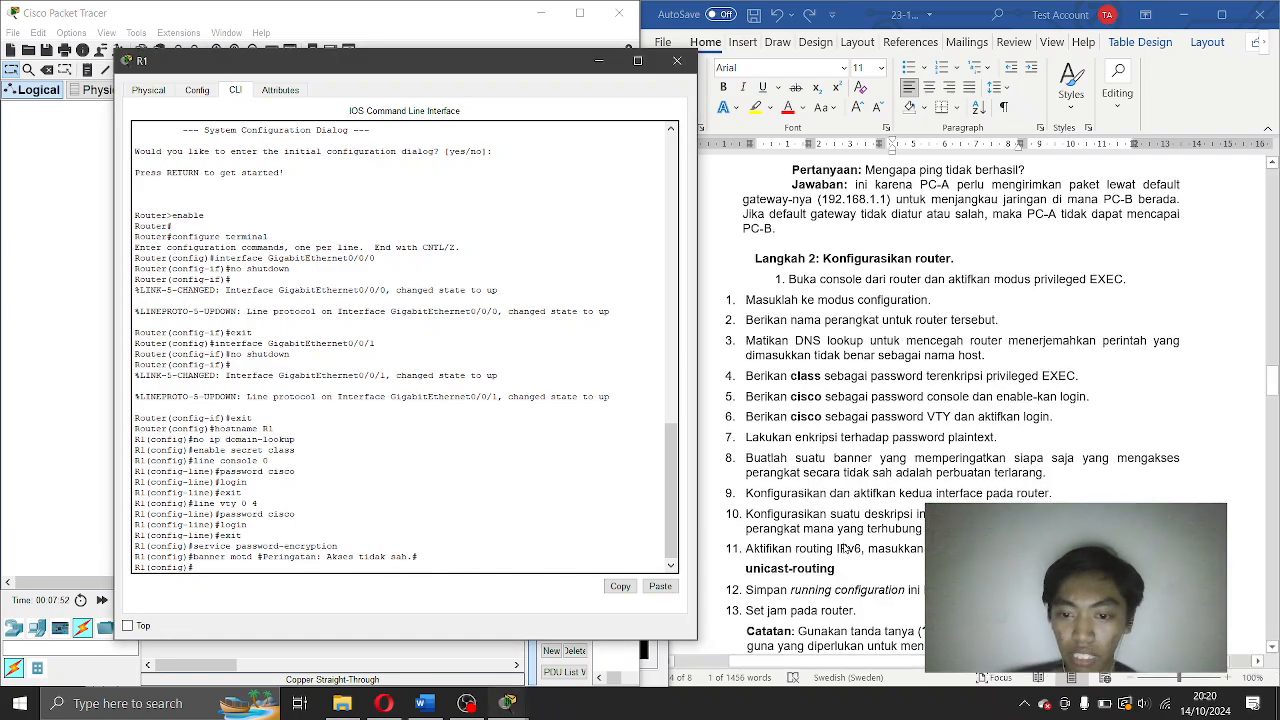
scroll(880, 500, down, 1)
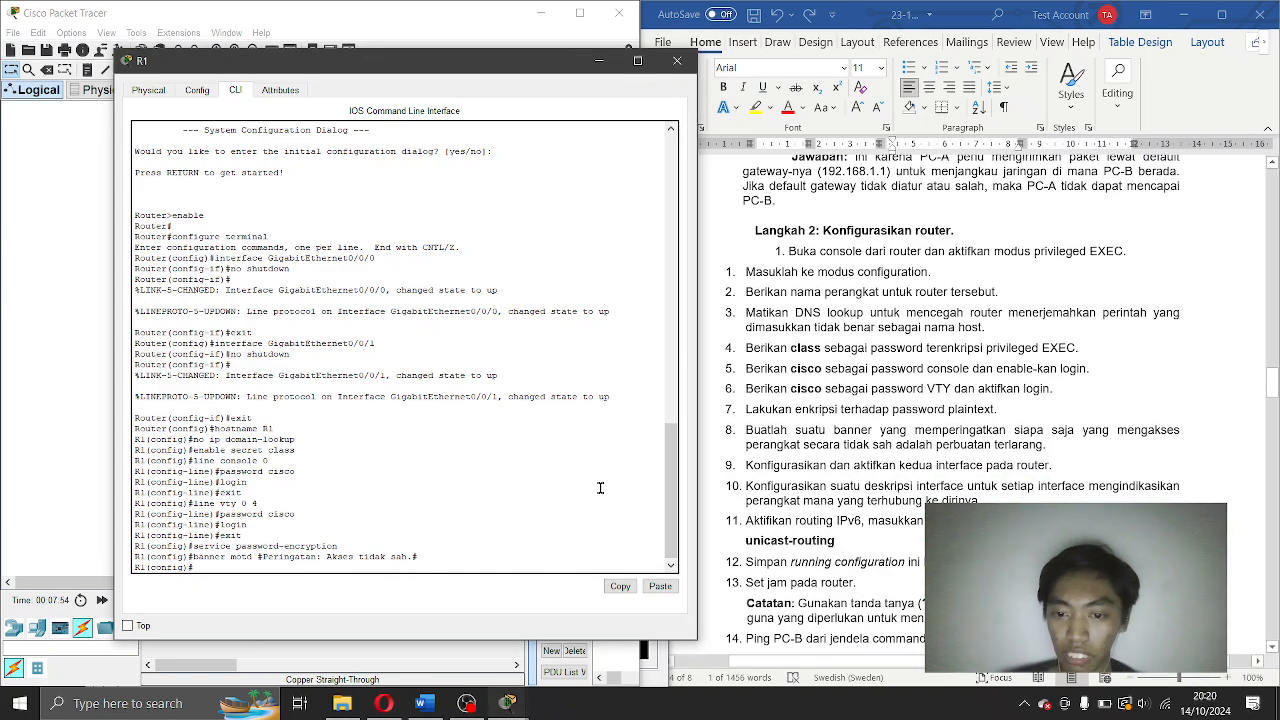
scroll(372, 551, down, 1)
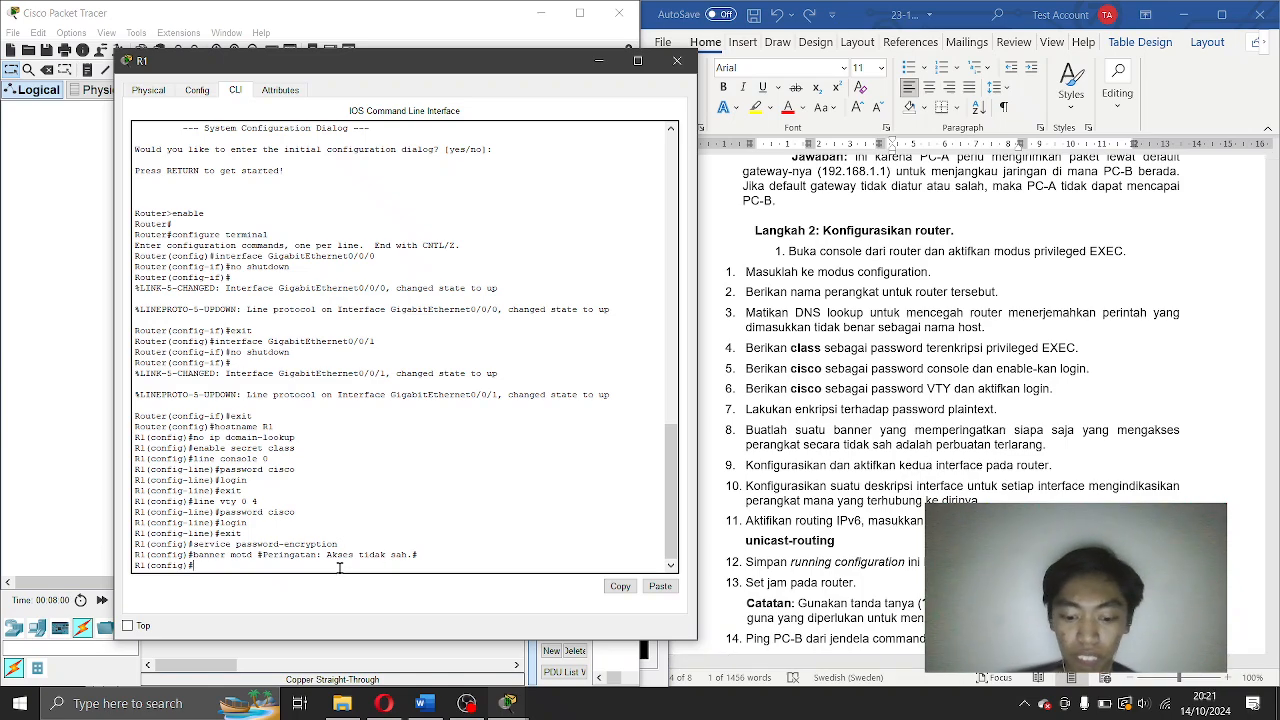
text(face )
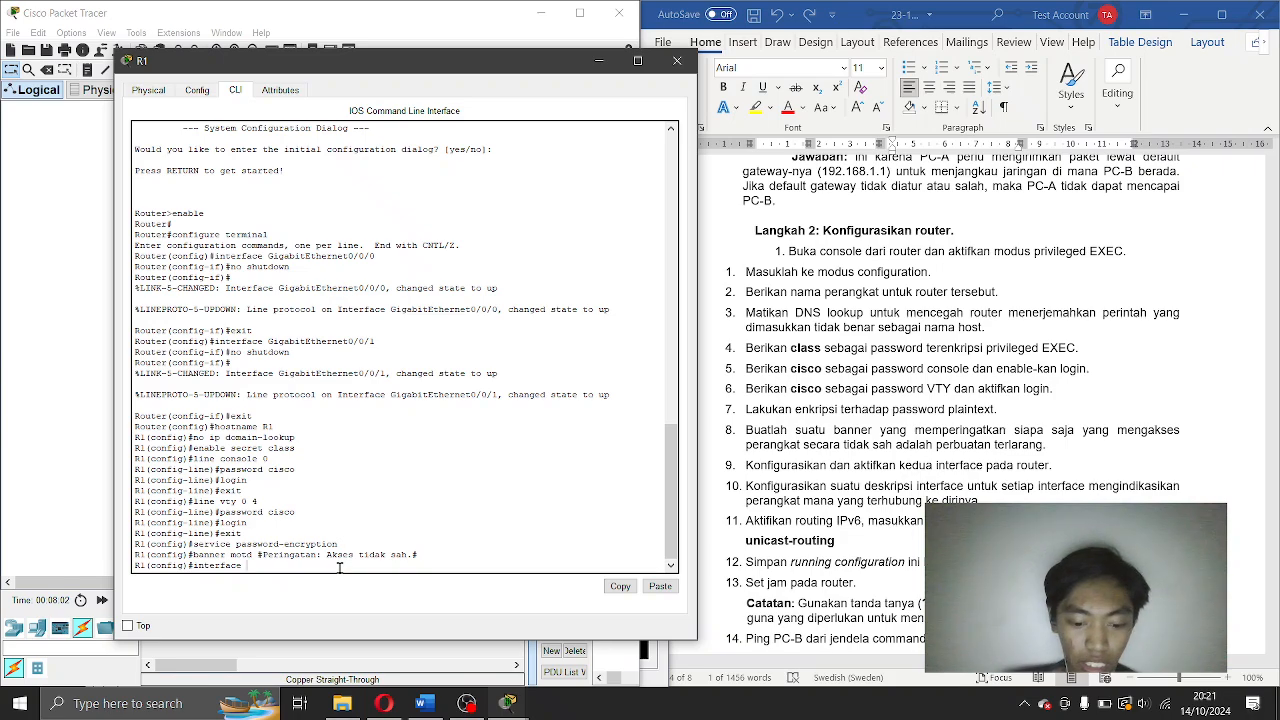
text(g0/0)
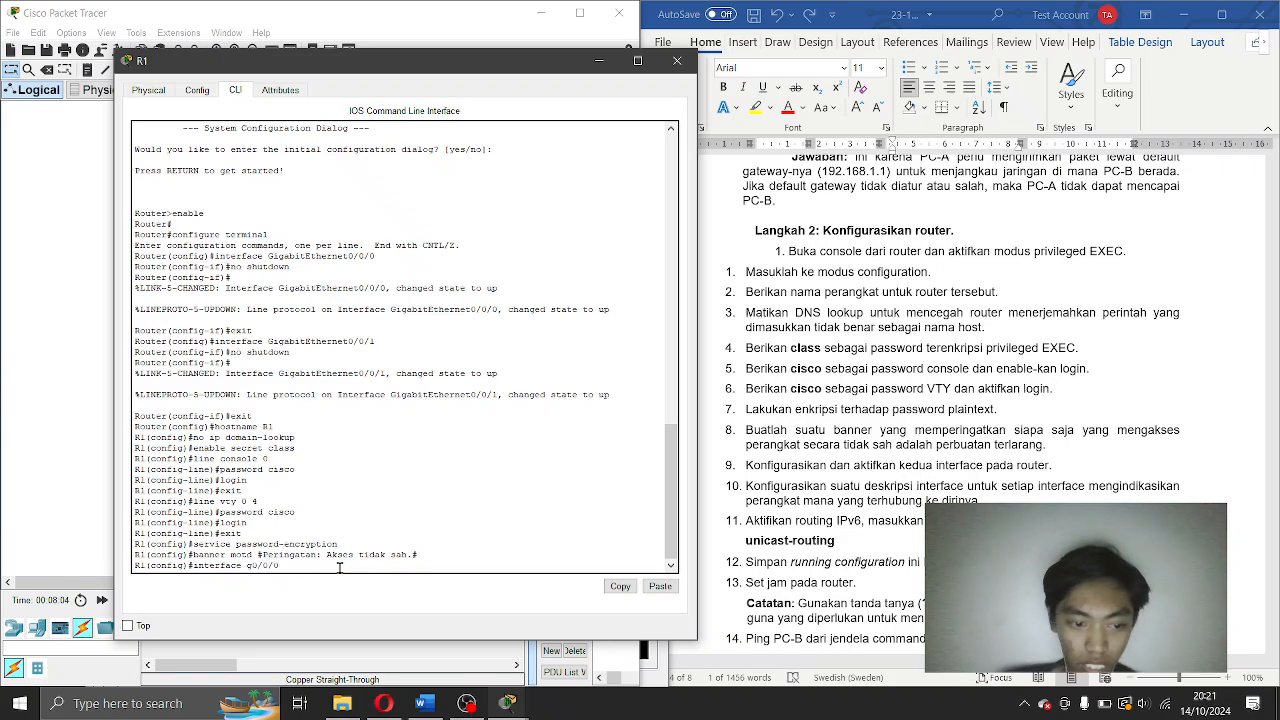
text(/0)
key(Return)
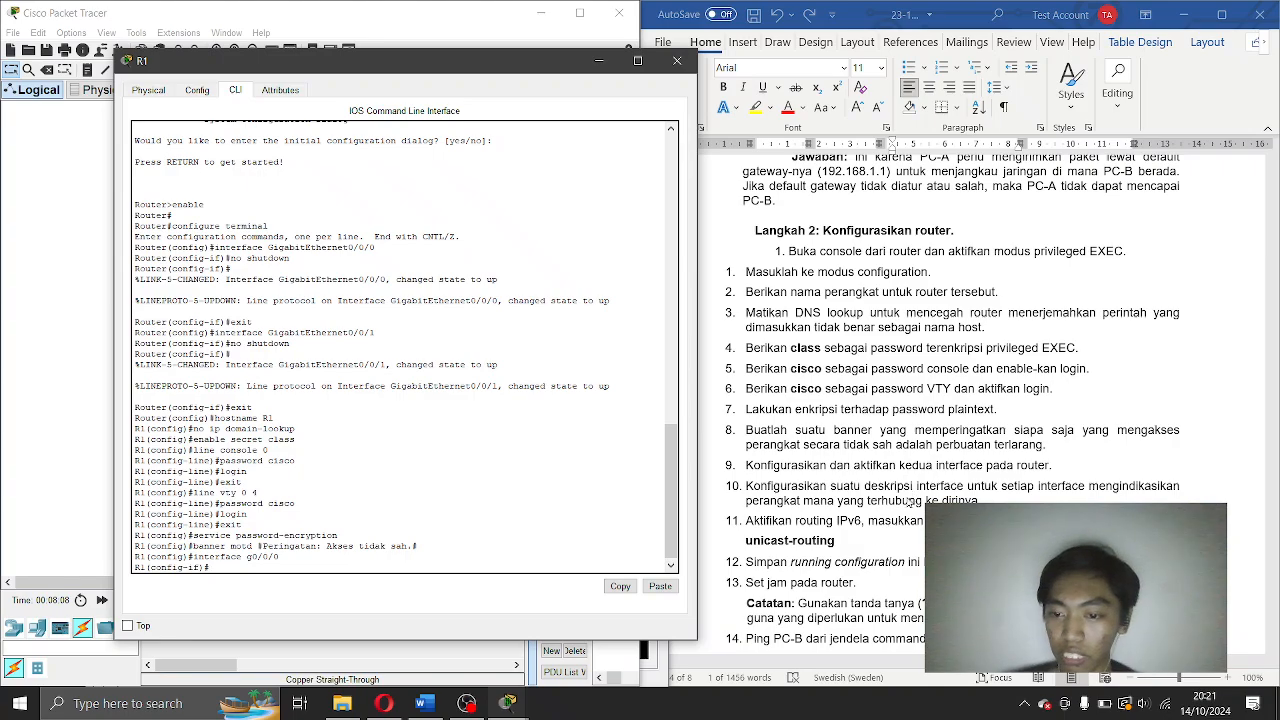
Assign R1's g0/0/0 interface the module's IPv4 address 192.168.0.1 with subnet mask 255.255.255.0.
scroll(890, 432, up, 15)
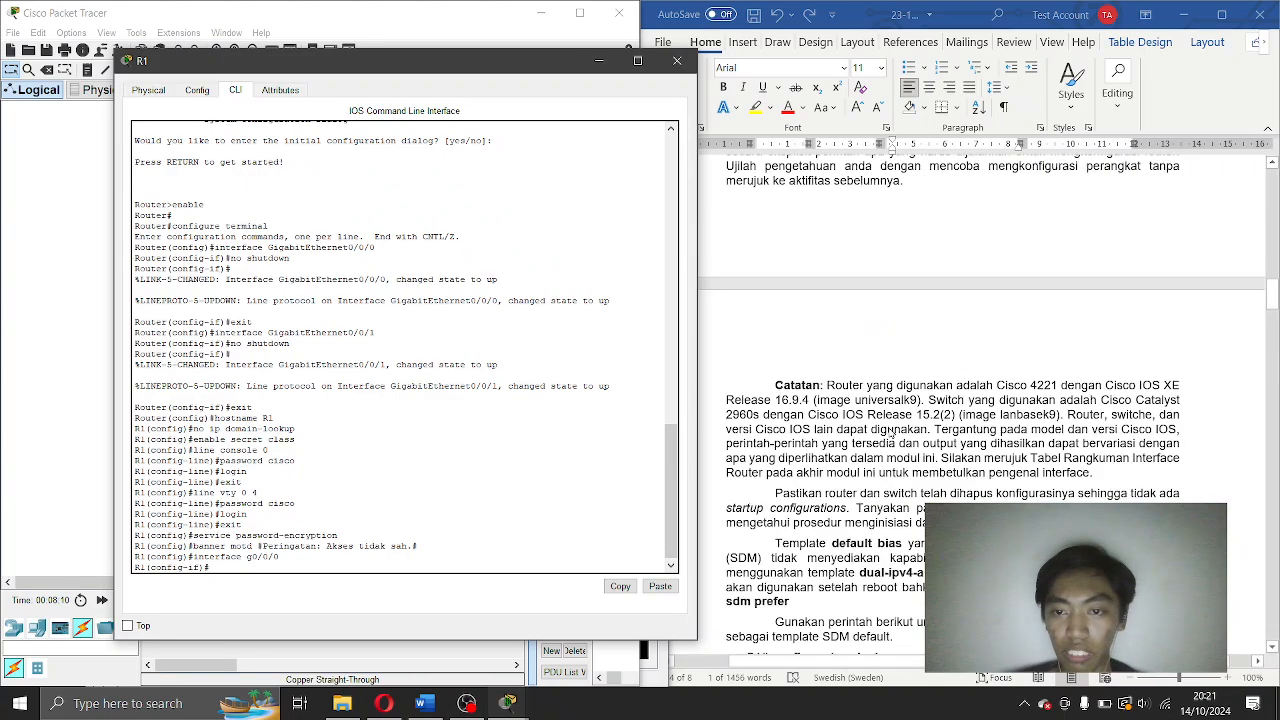
scroll(890, 432, down, 10)
scroll(890, 432, down, 3)
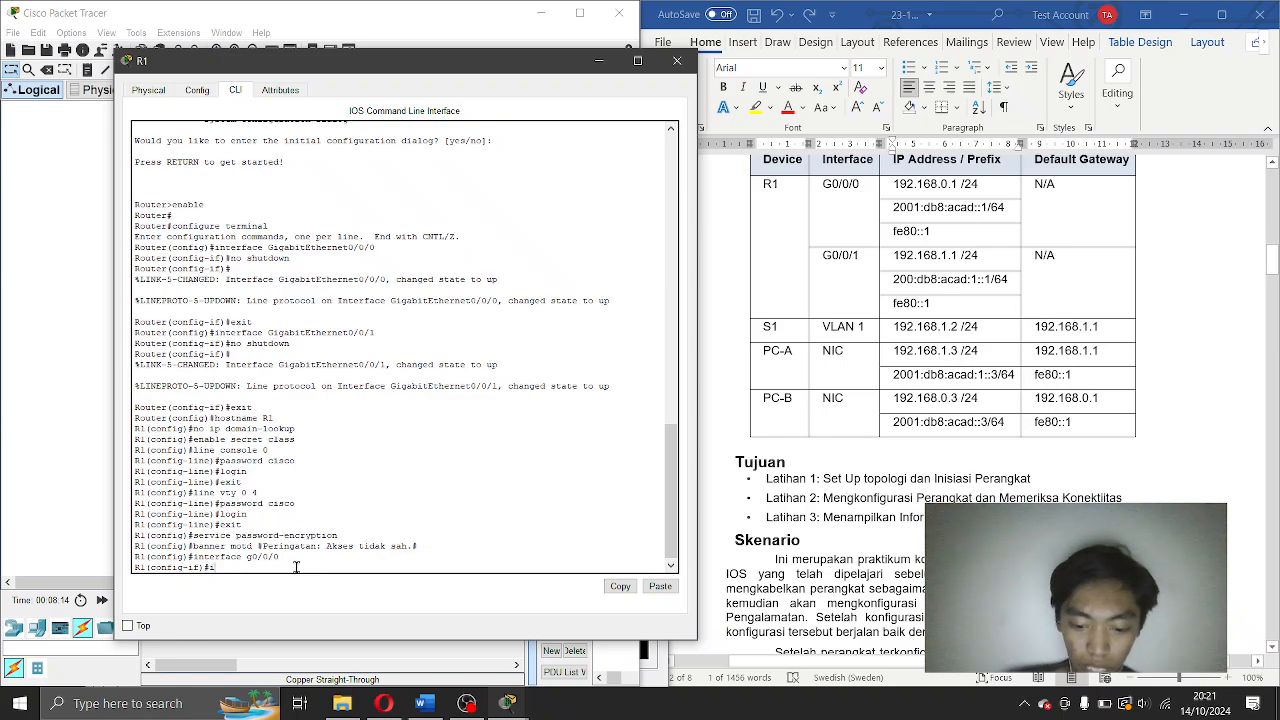
text(ddress)
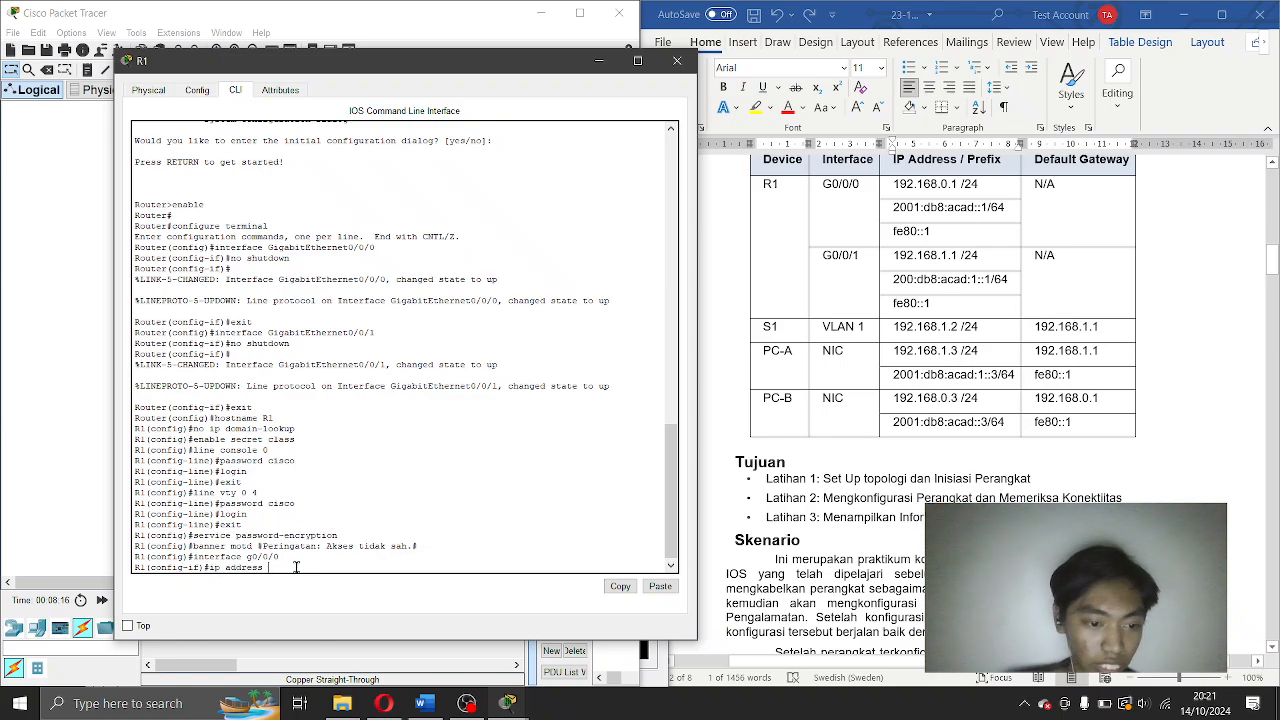
scroll(955, 302, up, 2)
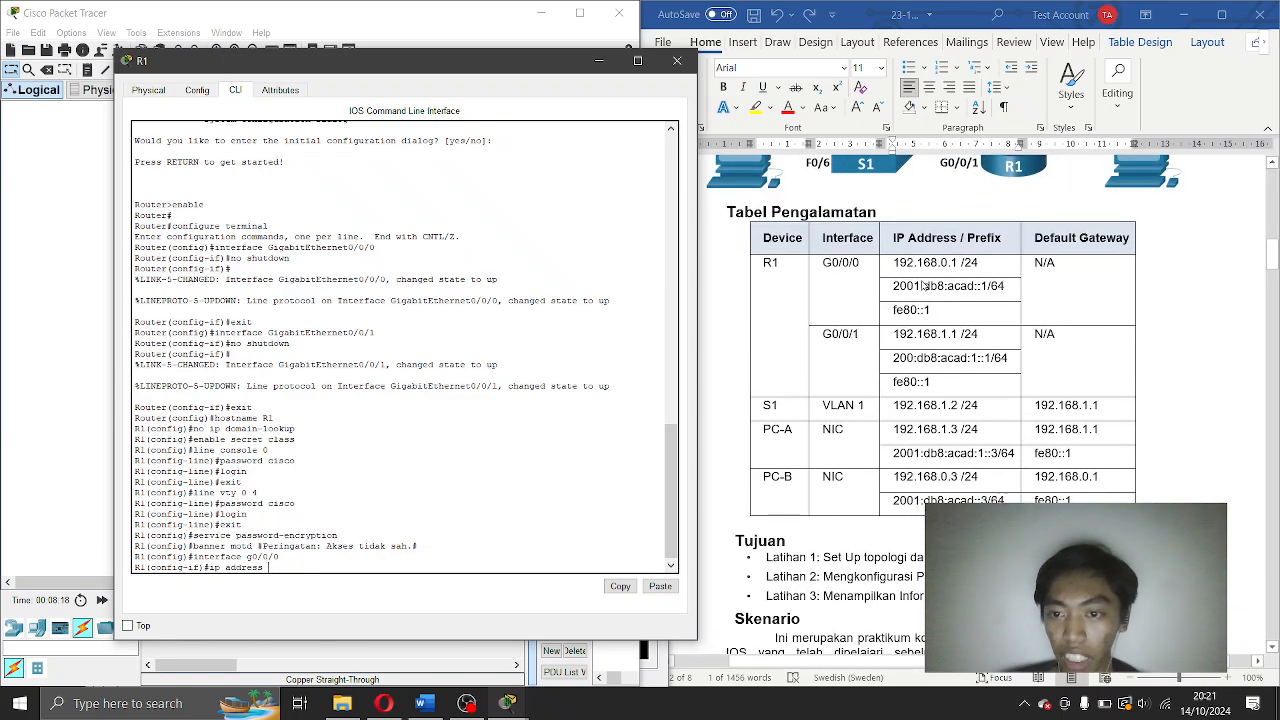
click(910, 272)
drag(892, 262, 958, 267)
key(ctrl+c)
click(290, 562)
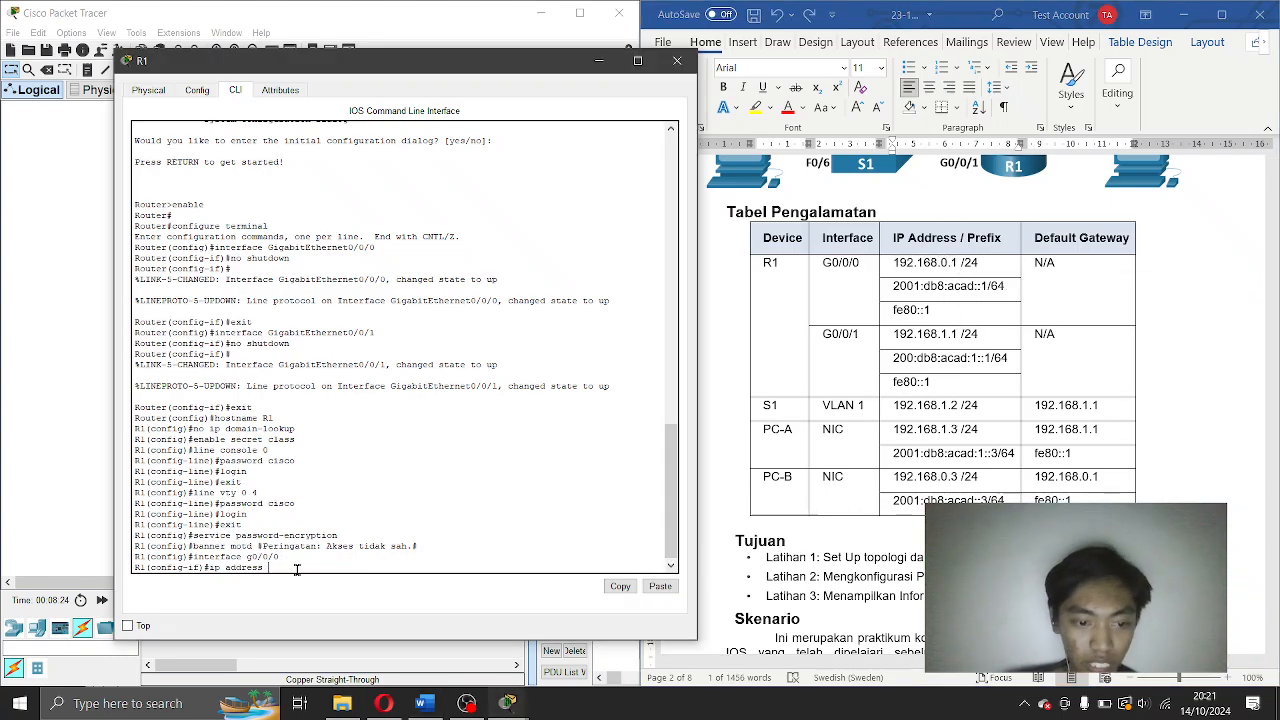
click(660, 586)
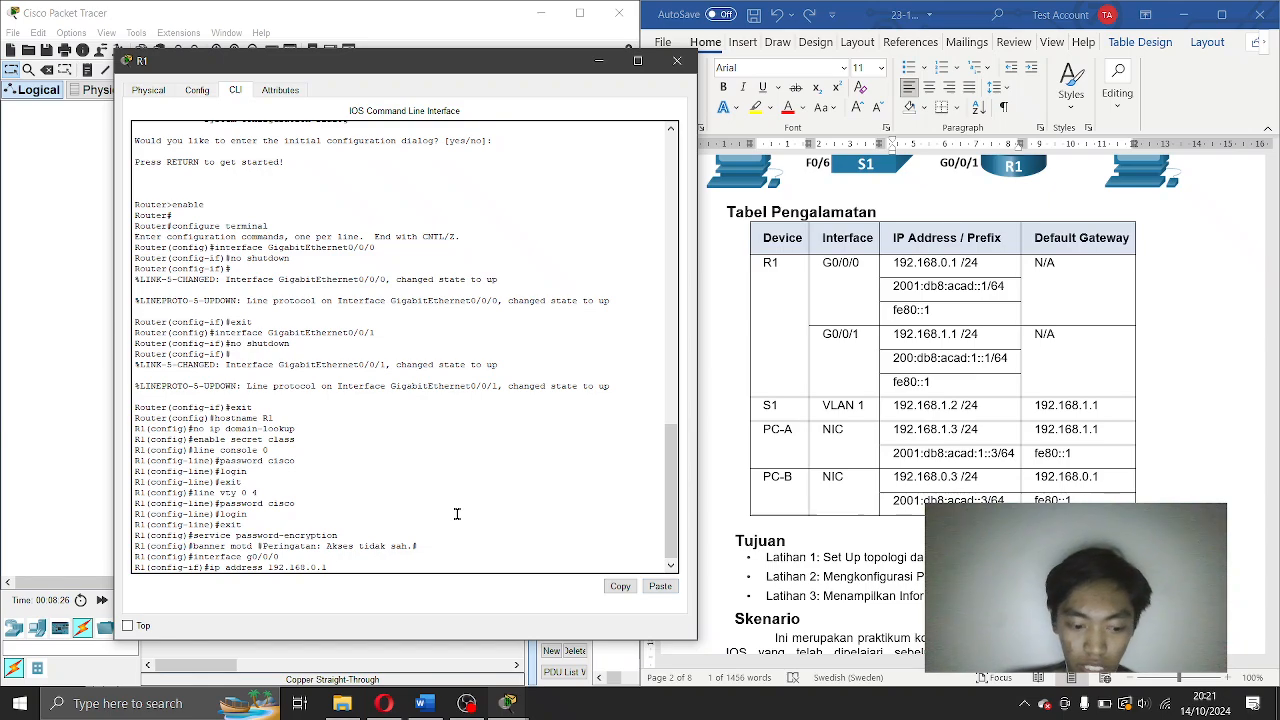
text(255.)
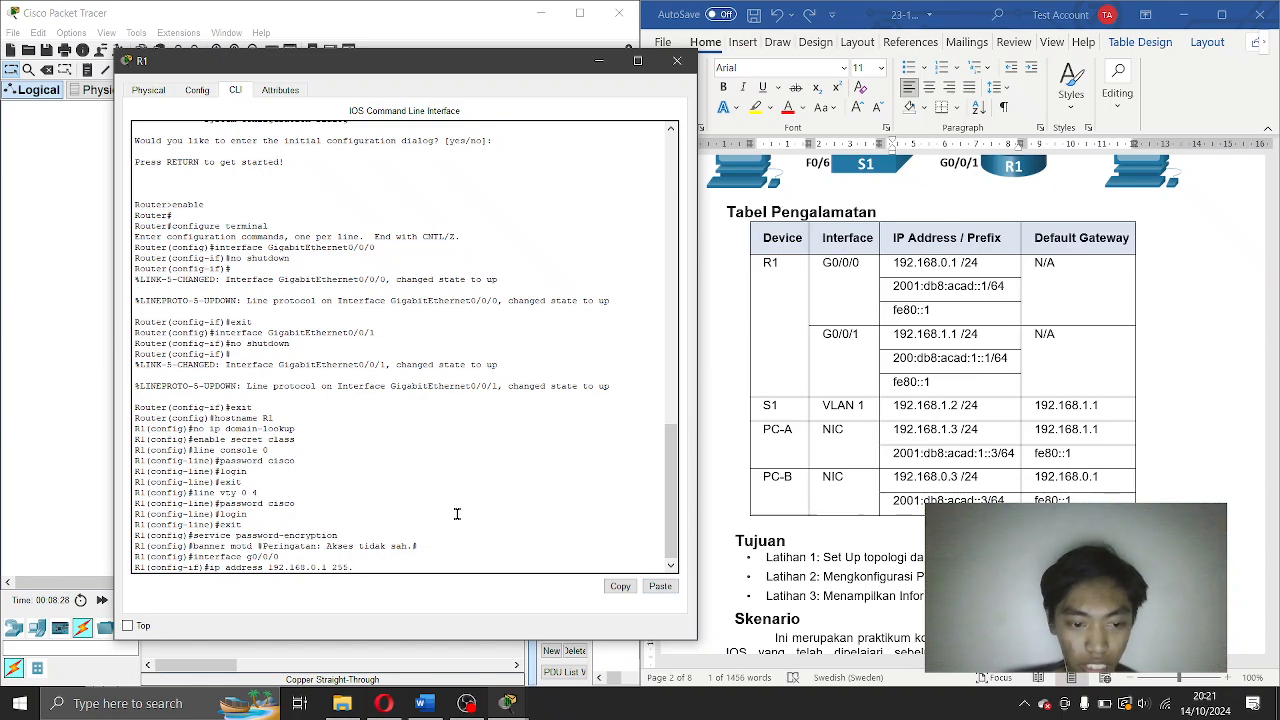
text(255.)
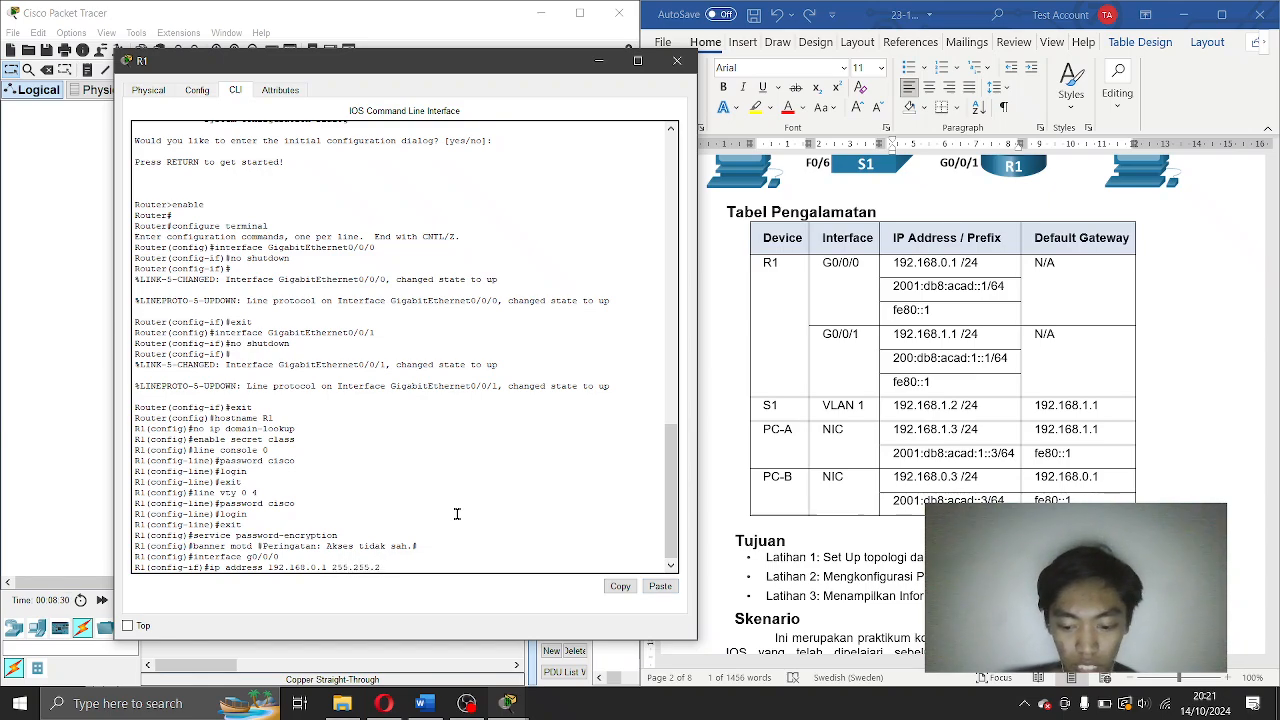
text(255.0)
key(Return)
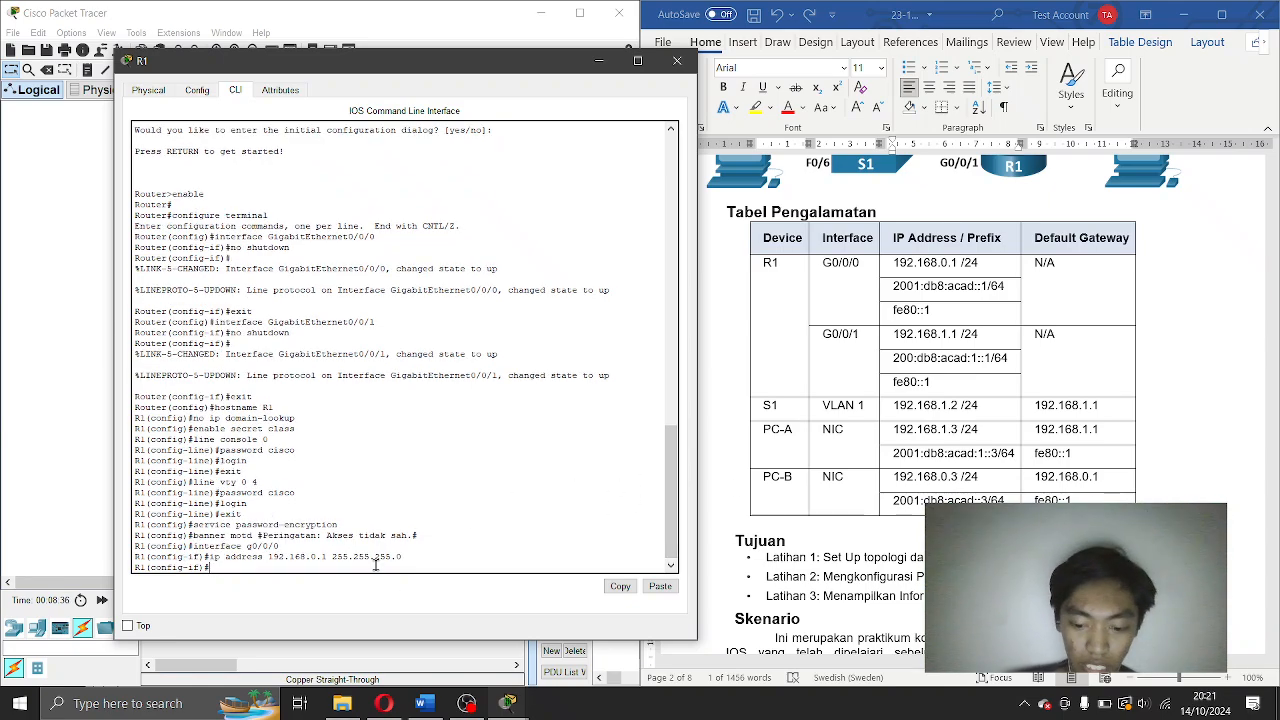
Assign R1's g0/0/0 interface the IPv6 address 2001:db8:acad::1/64 from the module's addressing table.
text(ipv6 address)
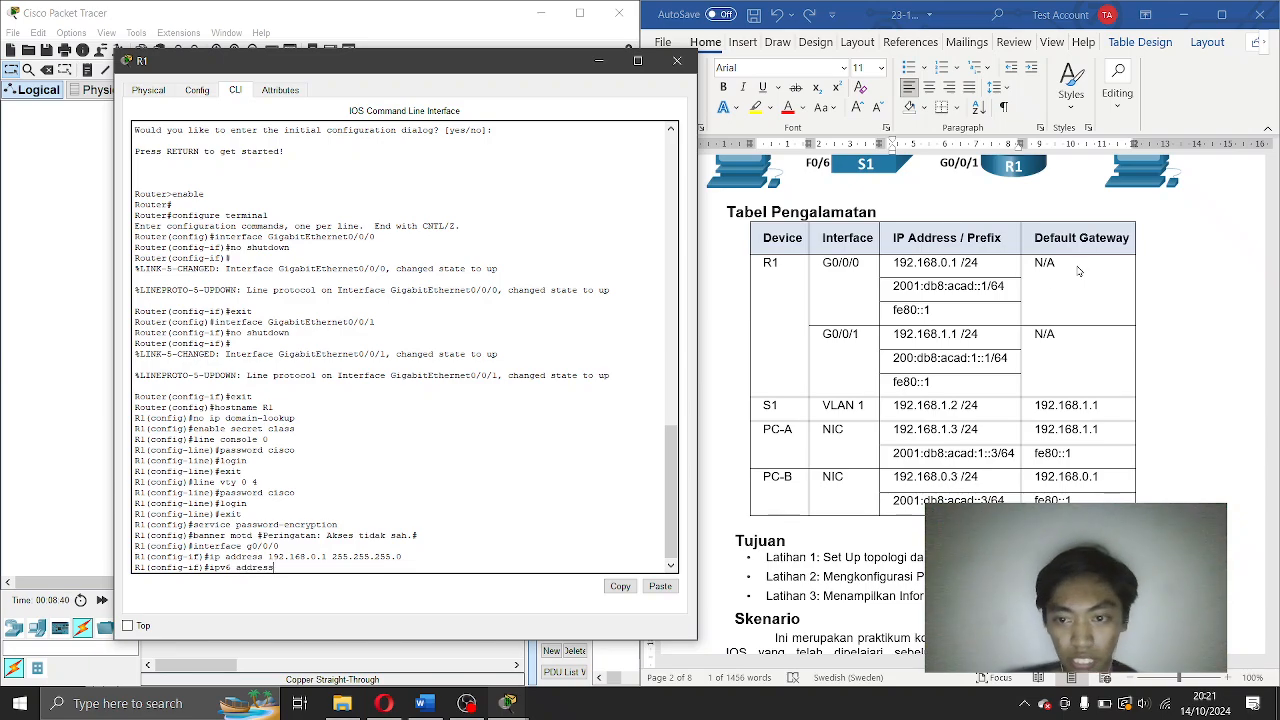
click(906, 285)
drag(893, 286, 1005, 287)
key(ctrl+c)
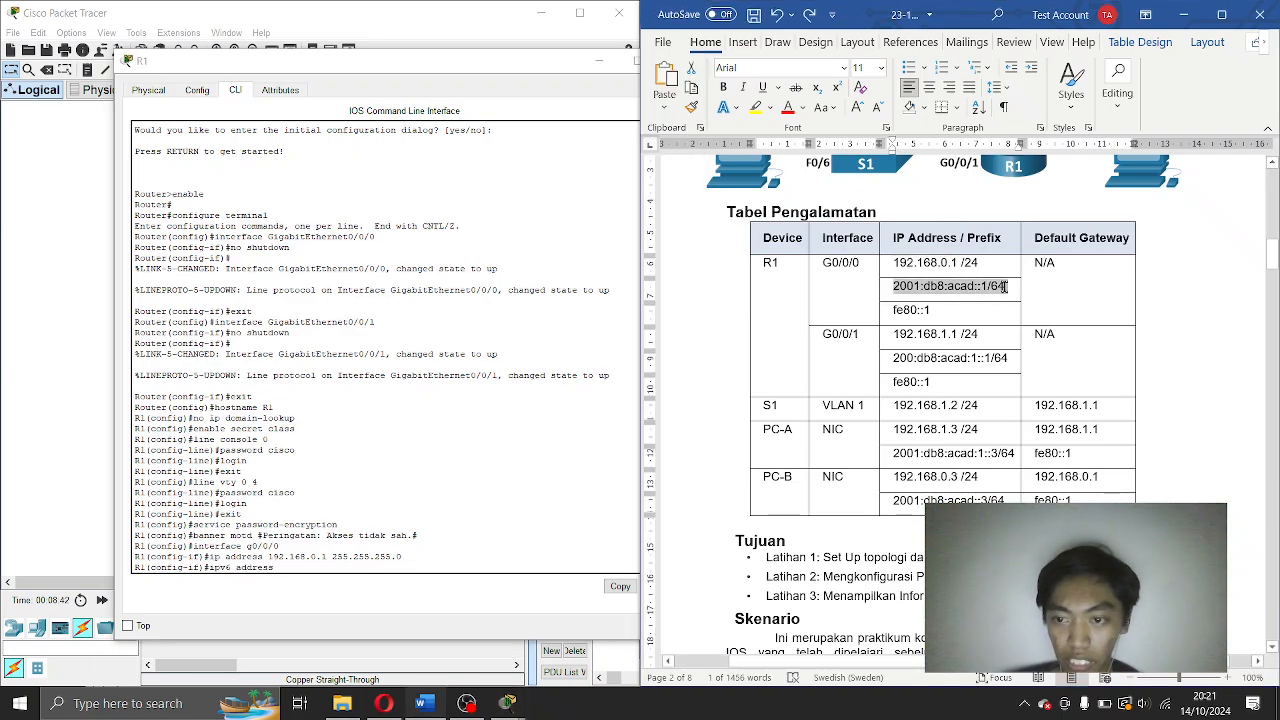
click(380, 572)
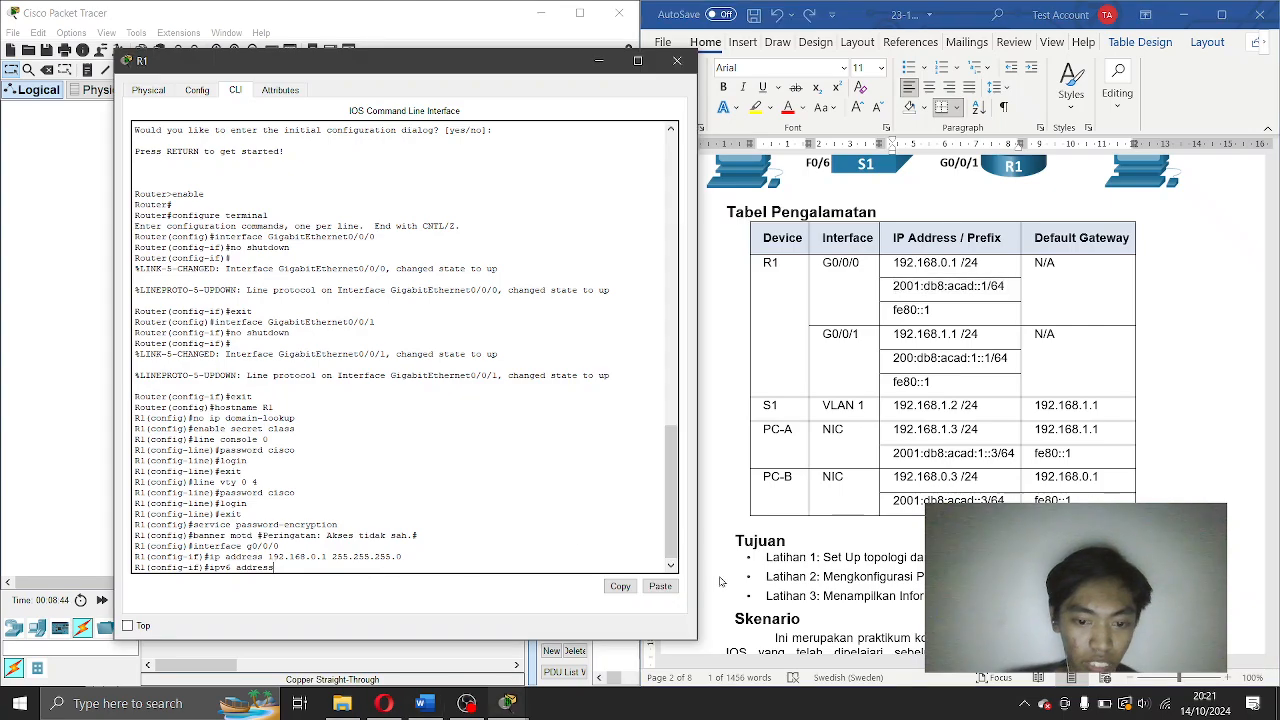
click(660, 586)
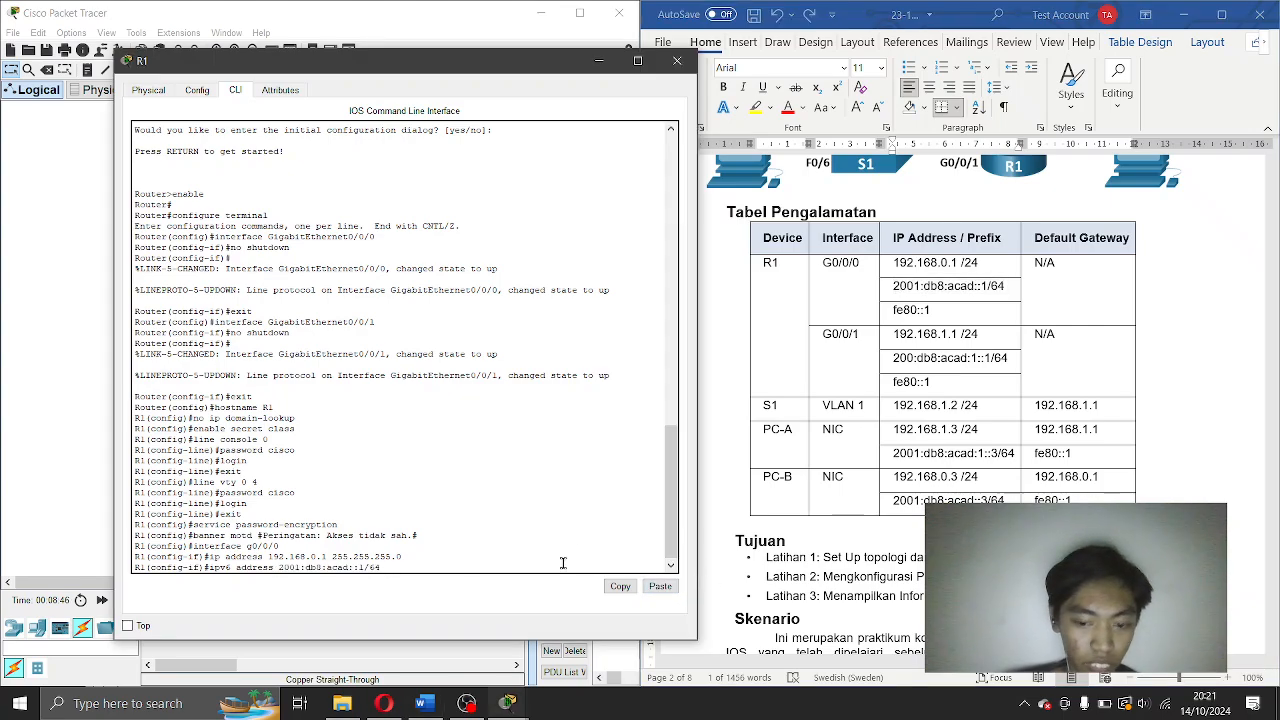
key(Return)
Set fe80::1 as the IPv6 link-local address of R1's g0/0/0 interface.
text(ip)
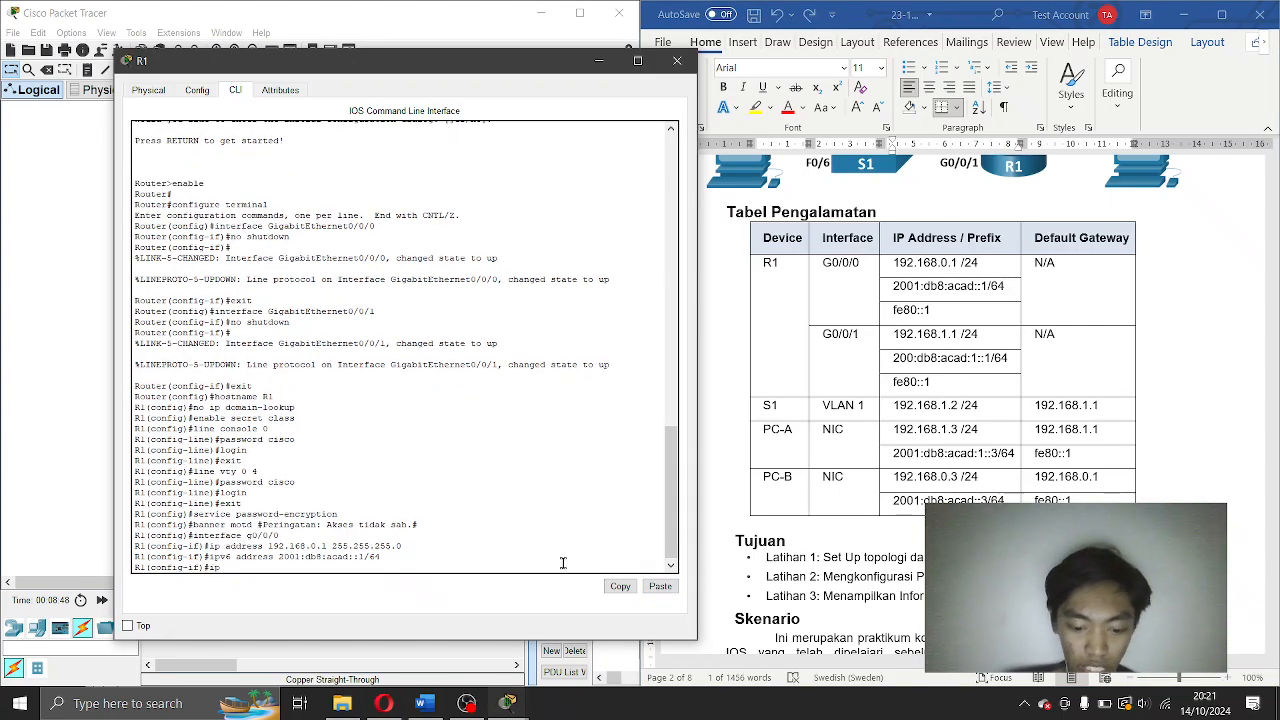
text(v6 )
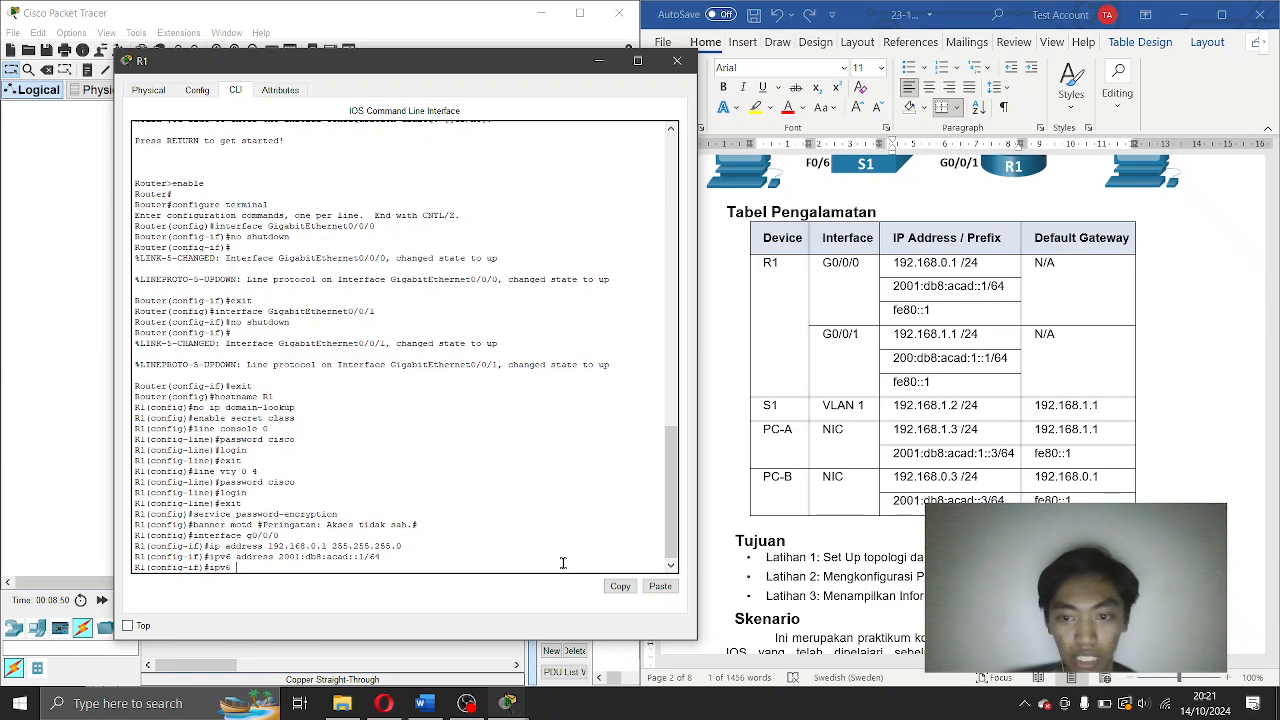
text(addr)
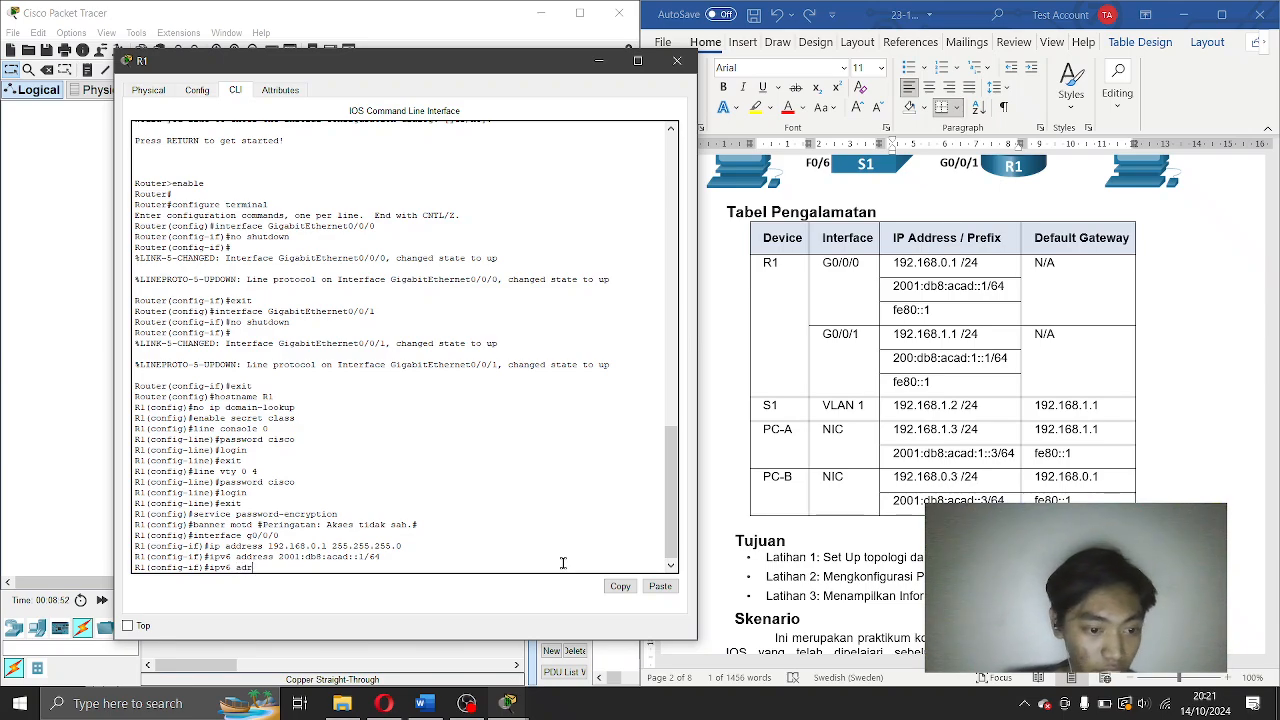
text(ess)
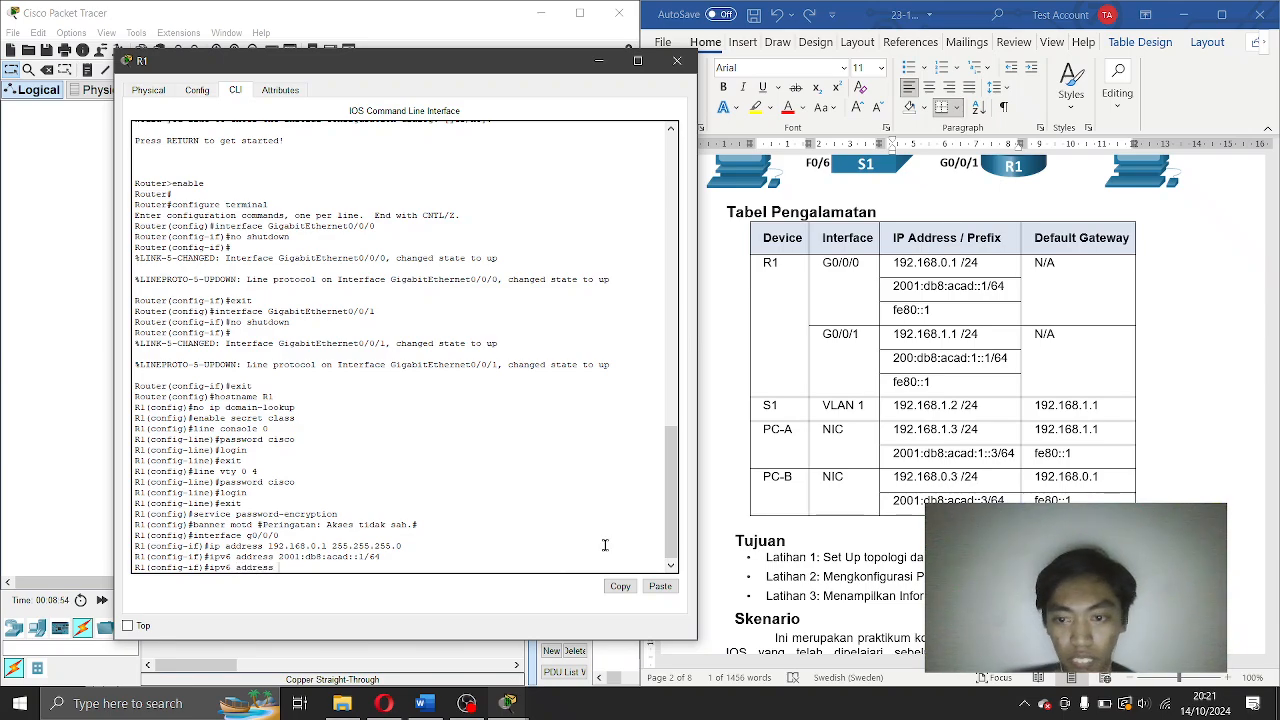
drag(1005, 286, 934, 311)
key(ctrl+c)
click(346, 541)
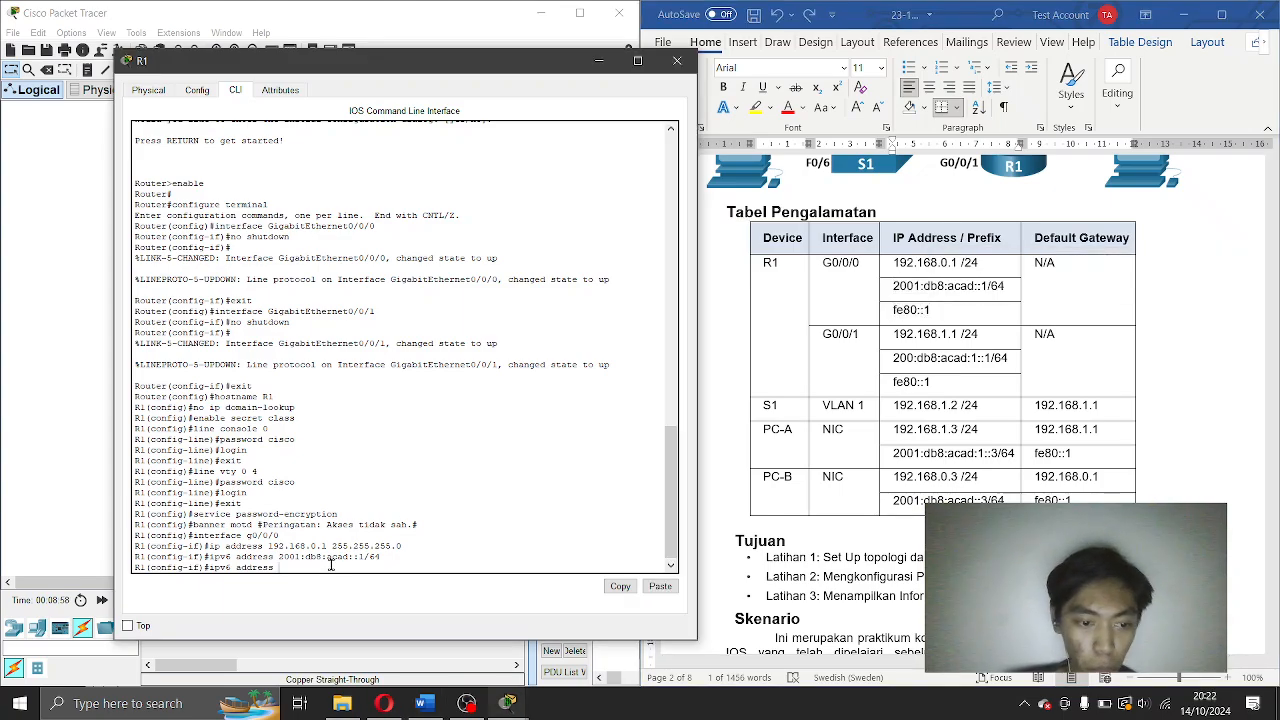
click(666, 588)
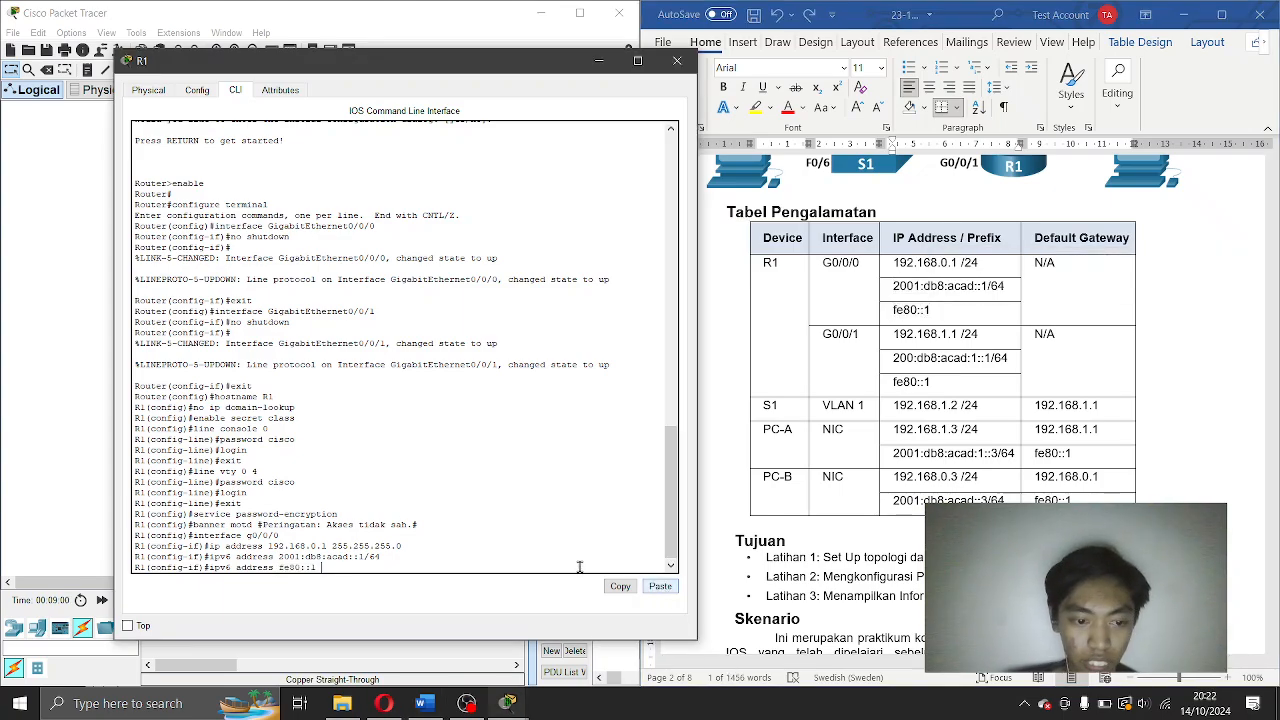
text(link)
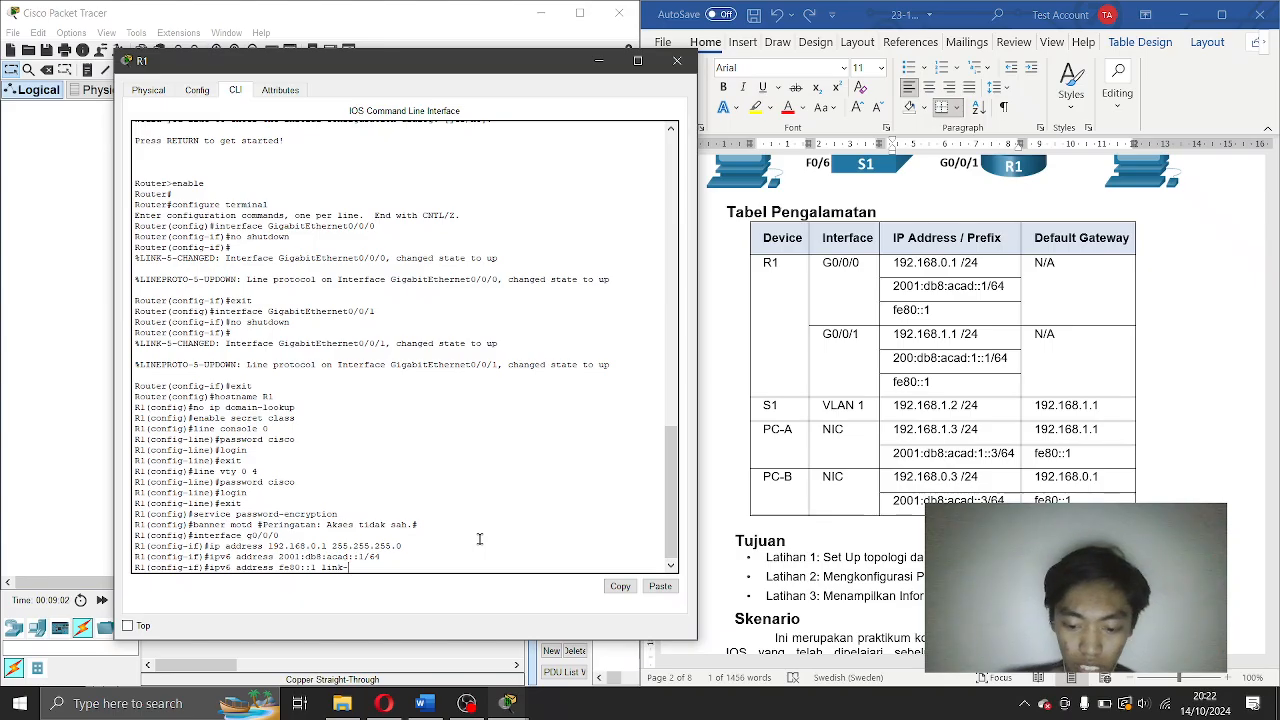
text(-local)
key(Return)
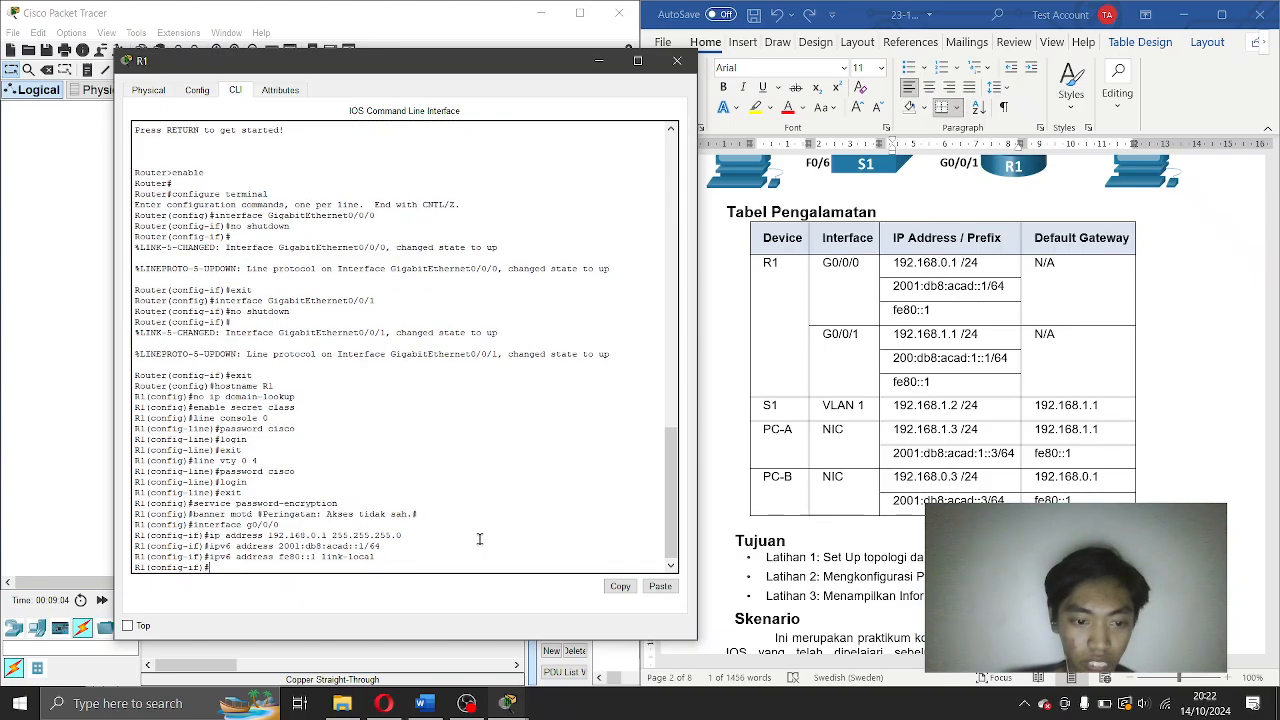
Activate R1's g0/0/0 interface with no shutdown, following the module's router configuration list.
scroll(985, 400, down, 15)
scroll(970, 472, up, 10)
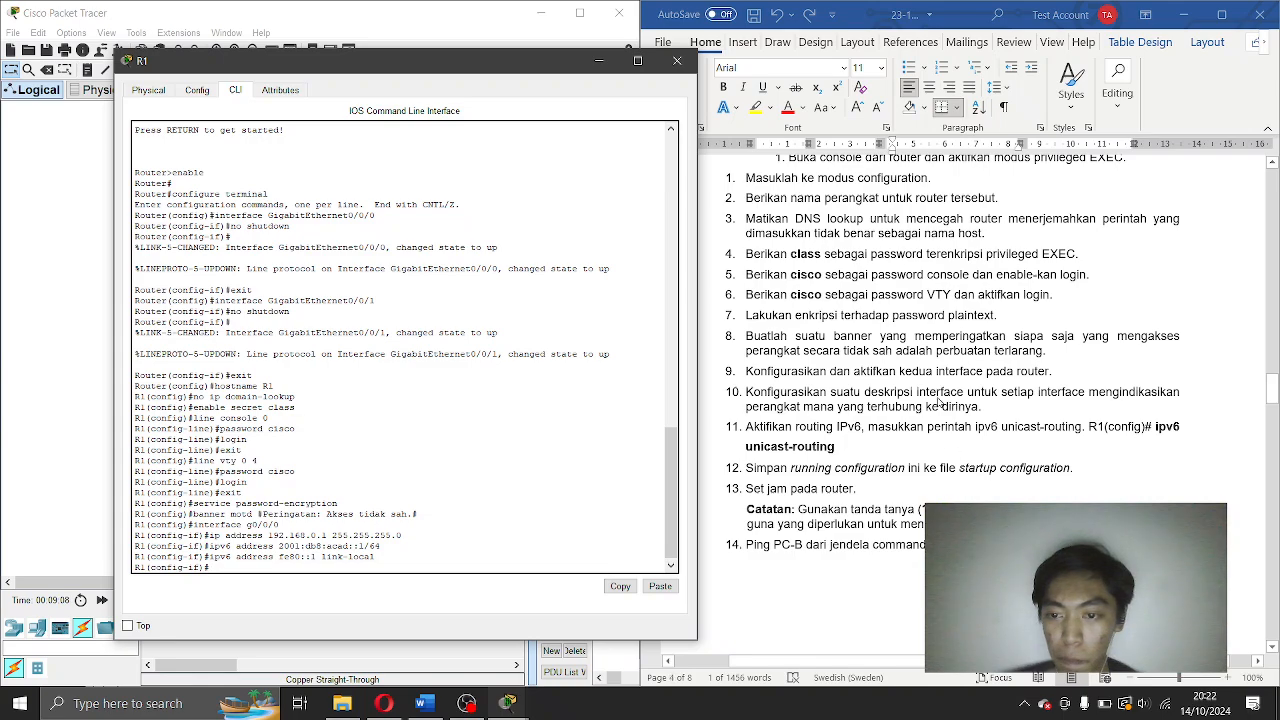
scroll(920, 380, up, 1)
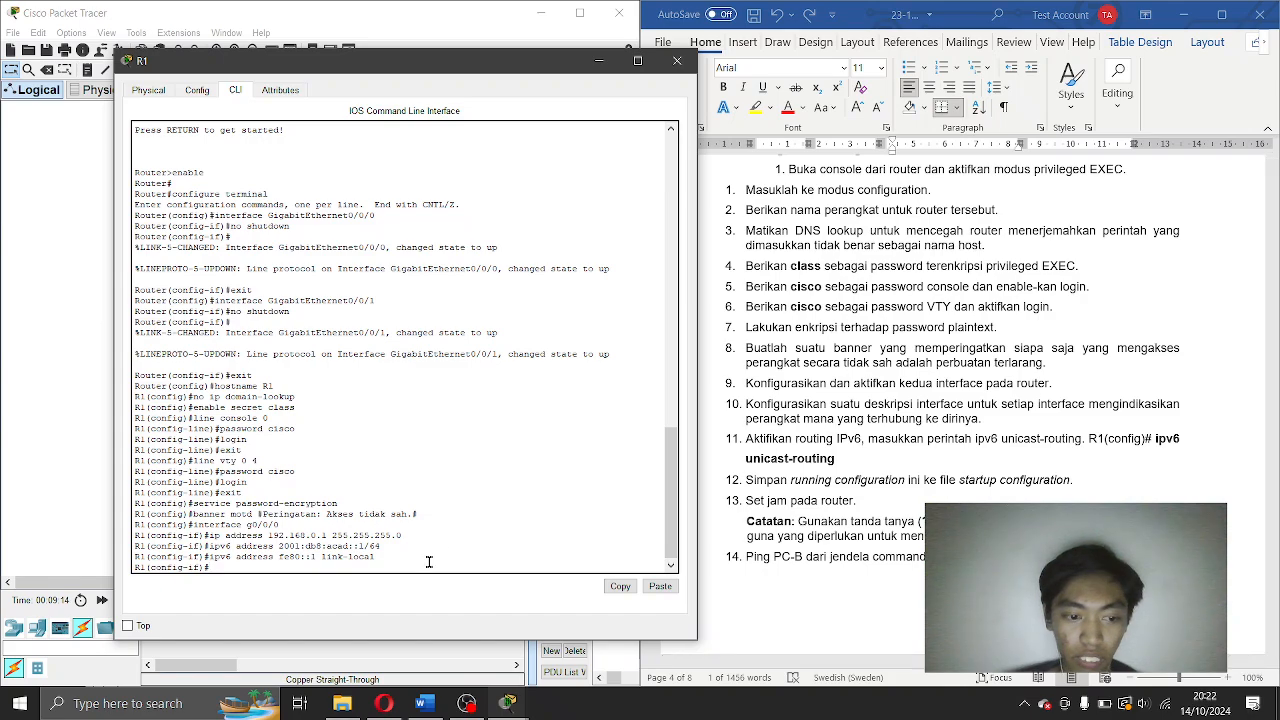
text(no)
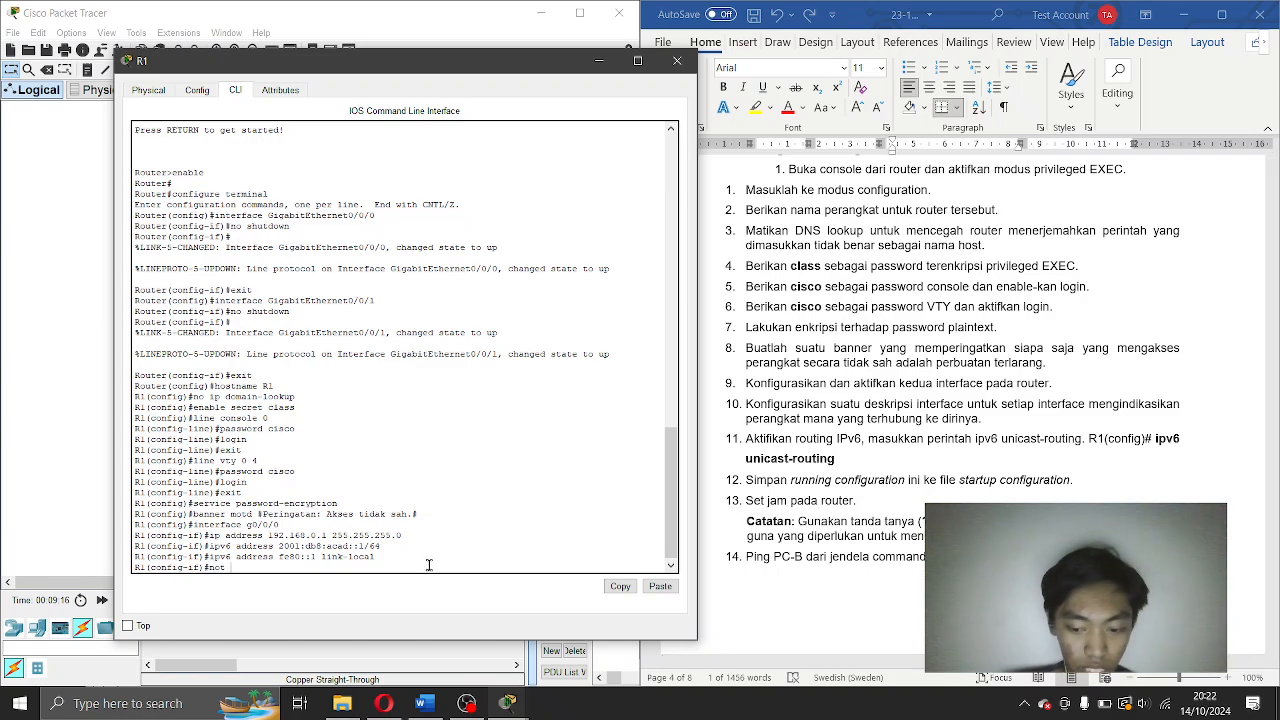
text( shutd)
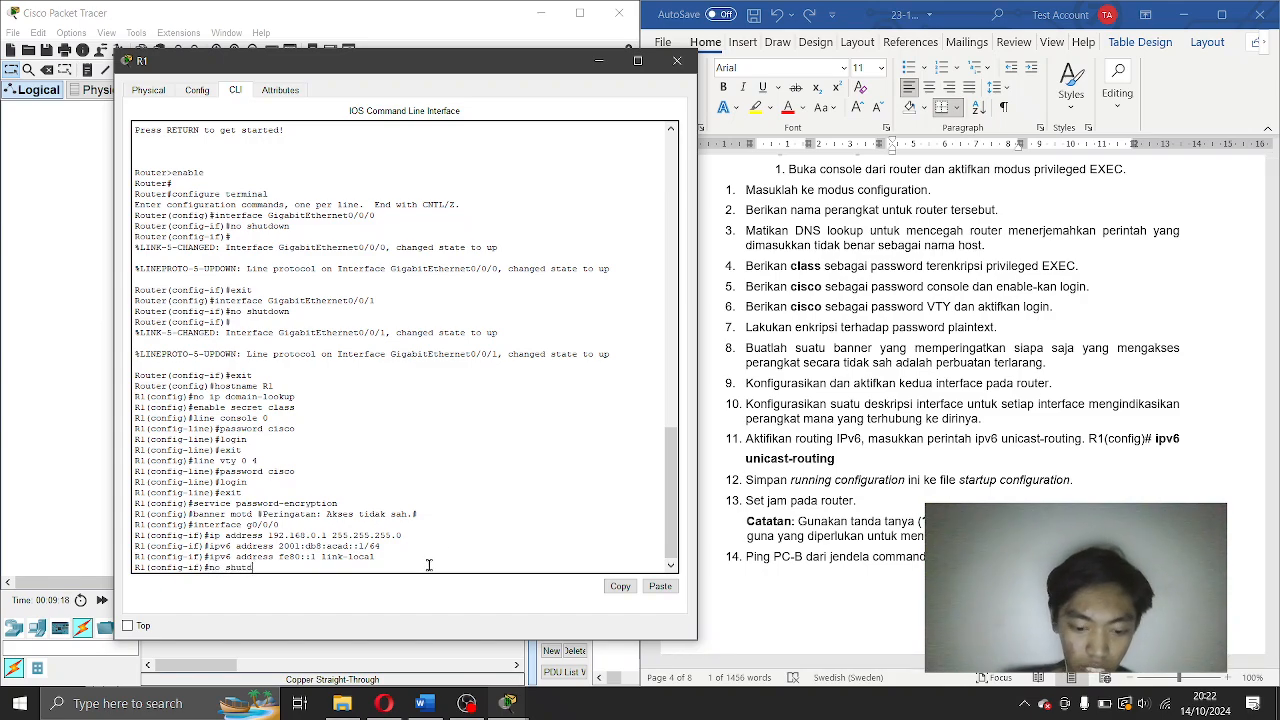
text(own)
key(Return)
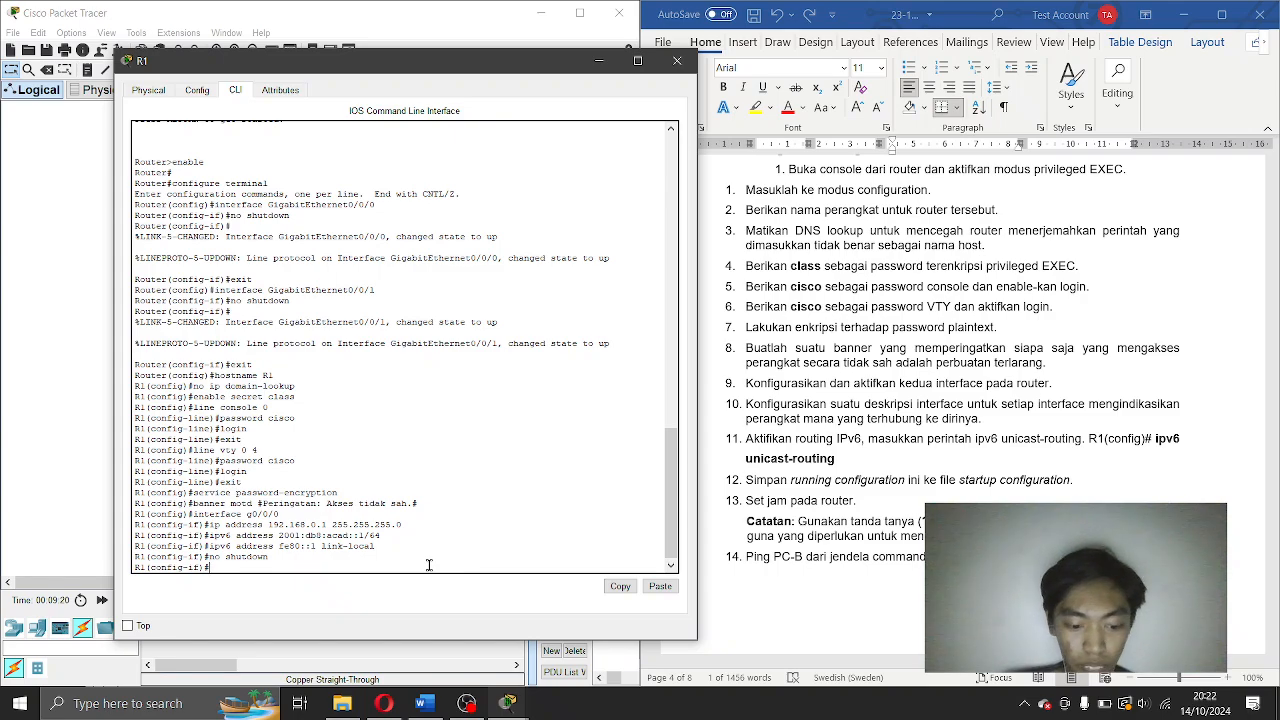
Give R1's g0/0/0 interface the description "Connected to PC-B", matching the module's topology diagram.
text(description)
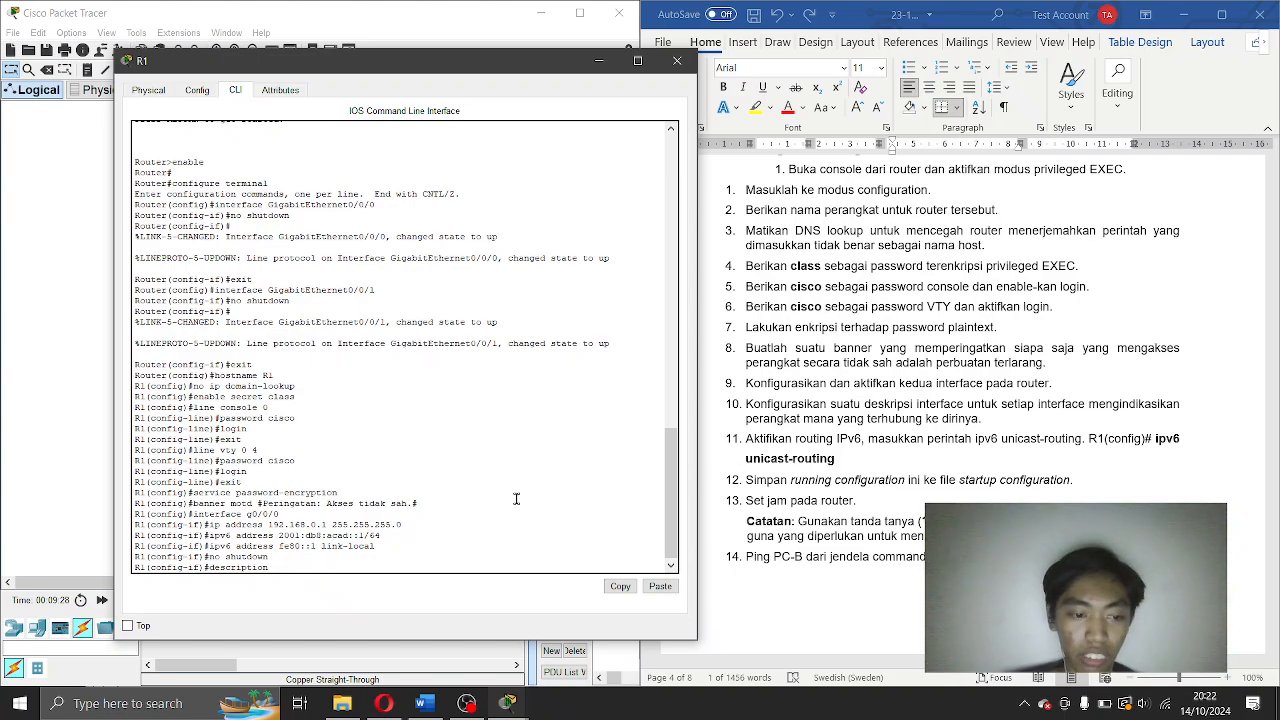
scroll(1209, 262, up, 20)
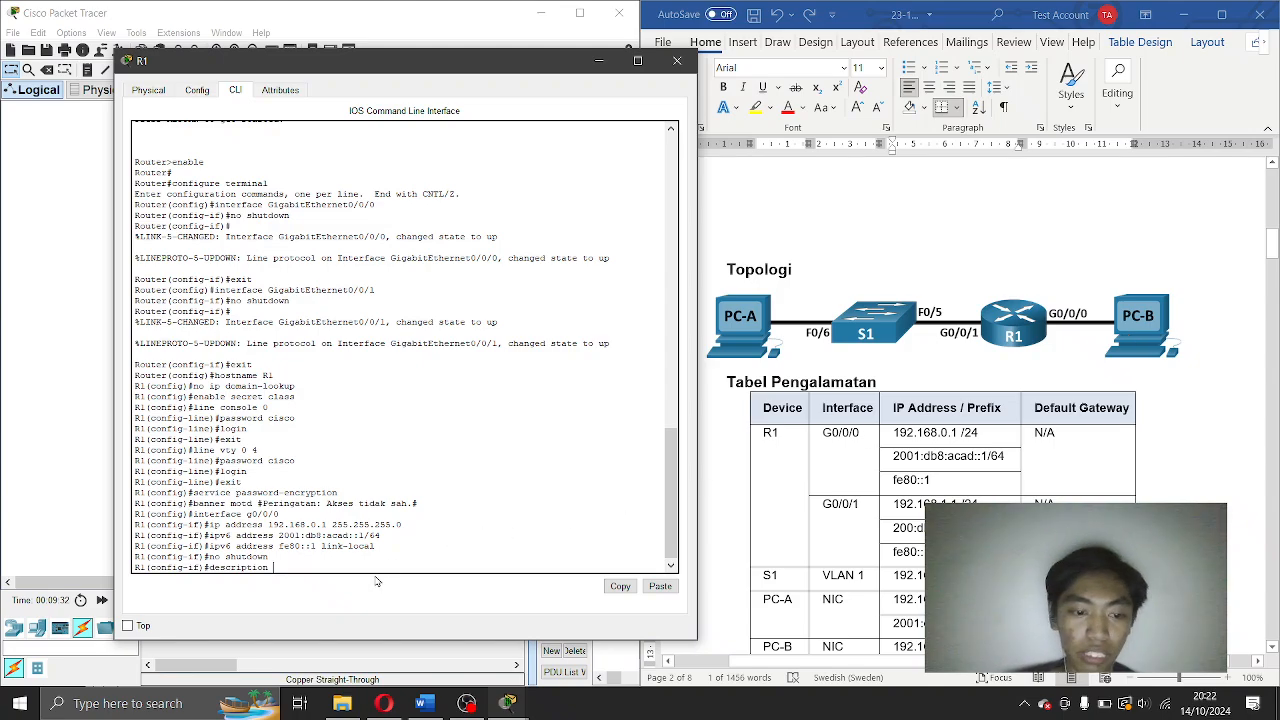
text(C)
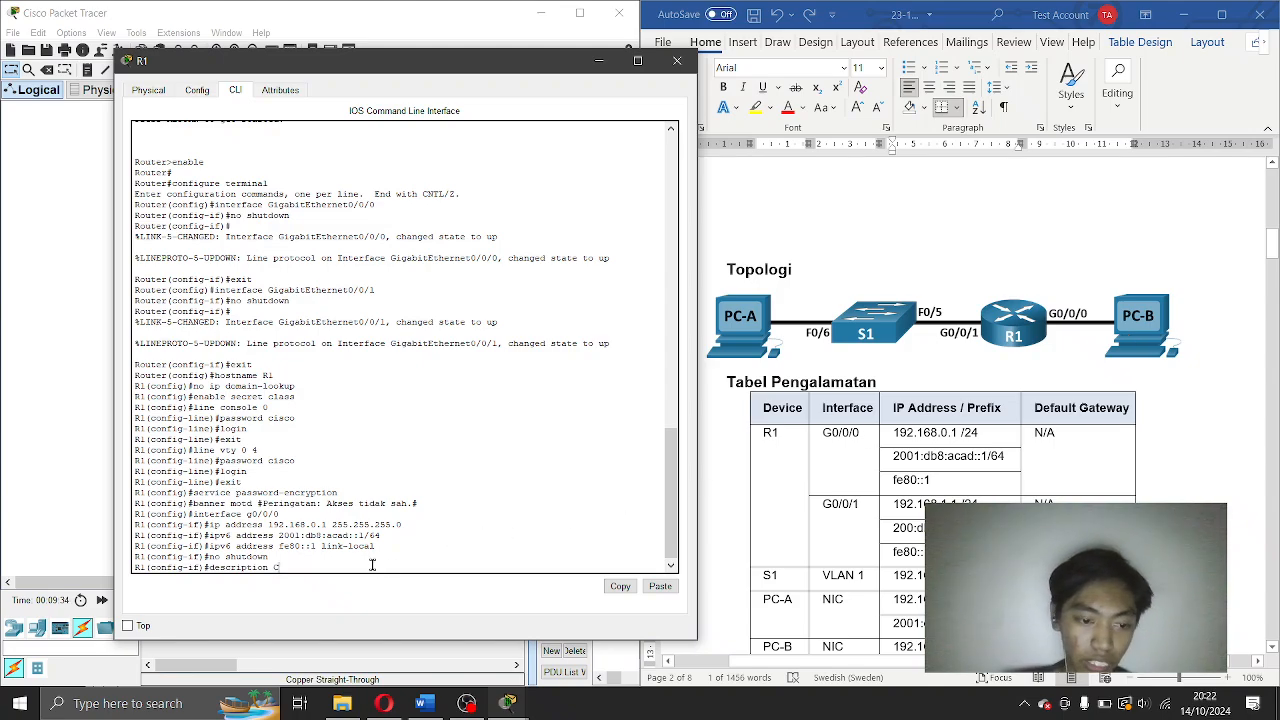
text(onnected to PC)
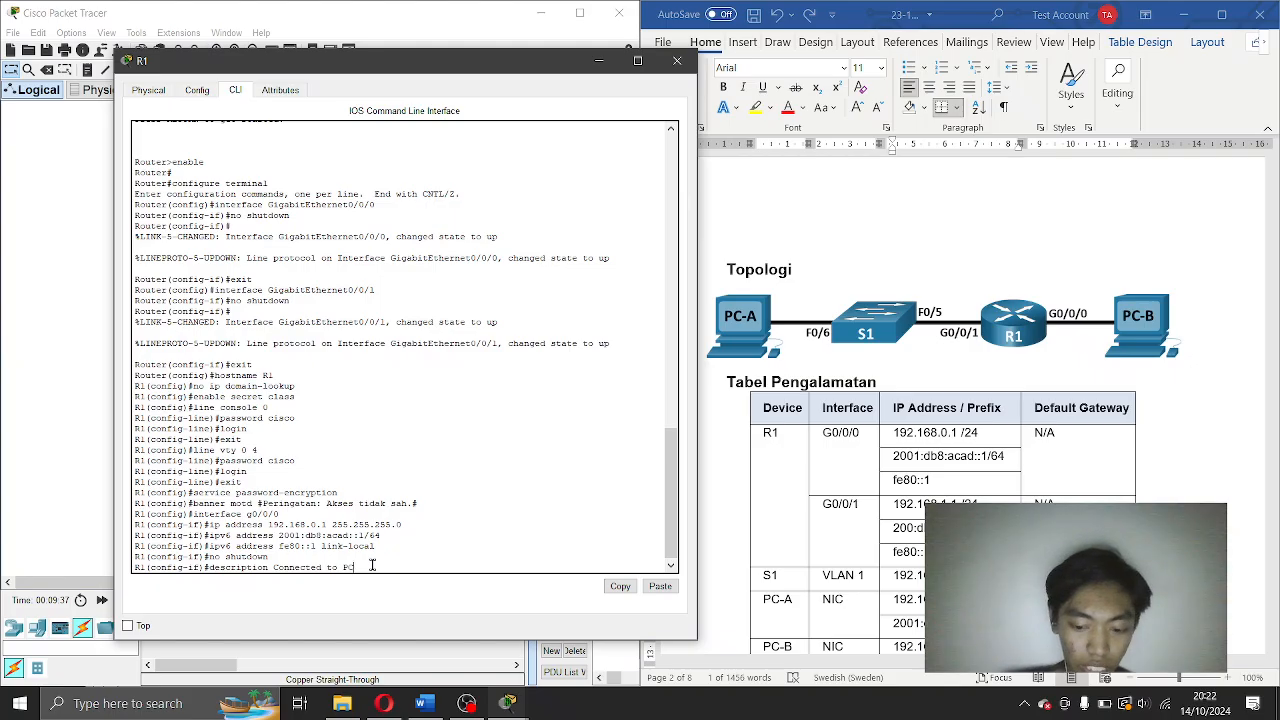
text(-B)
key(Return)
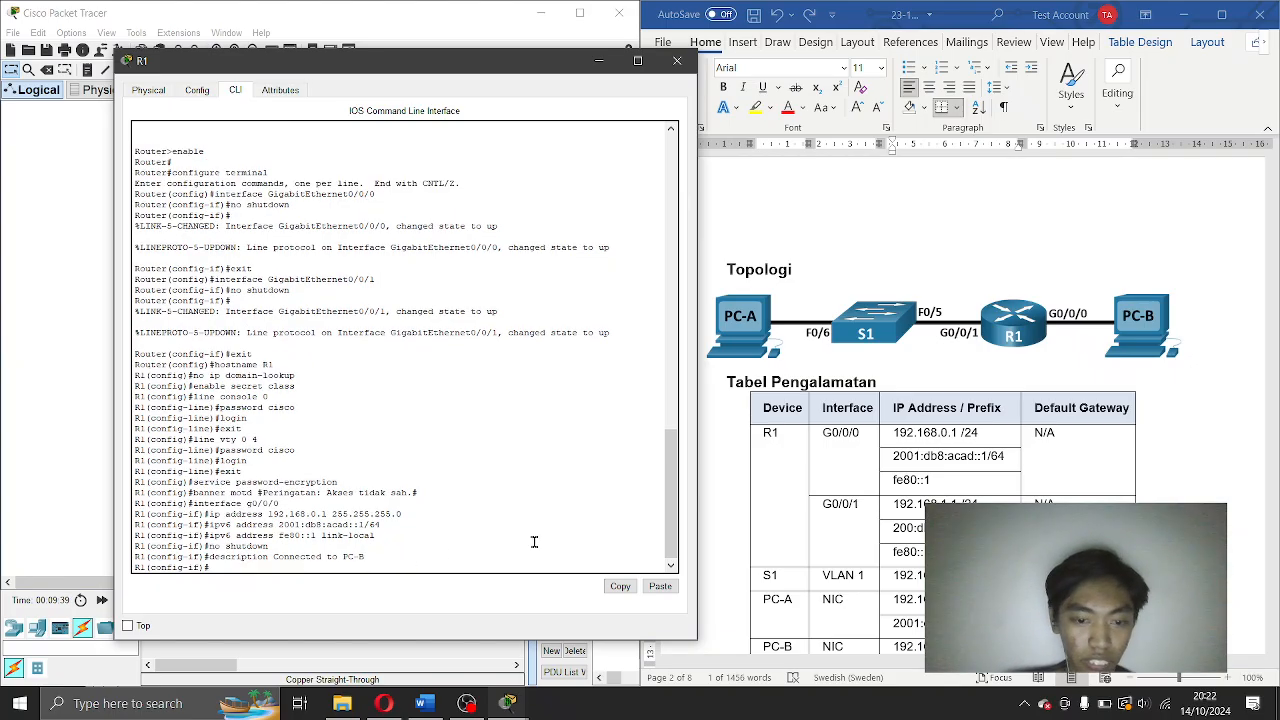
Leave the g0/0/0 interface configuration and enter configuration mode for R1's g0/0/1 interface.
scroll(960, 400, down, 10)
scroll(980, 400, down, 15)
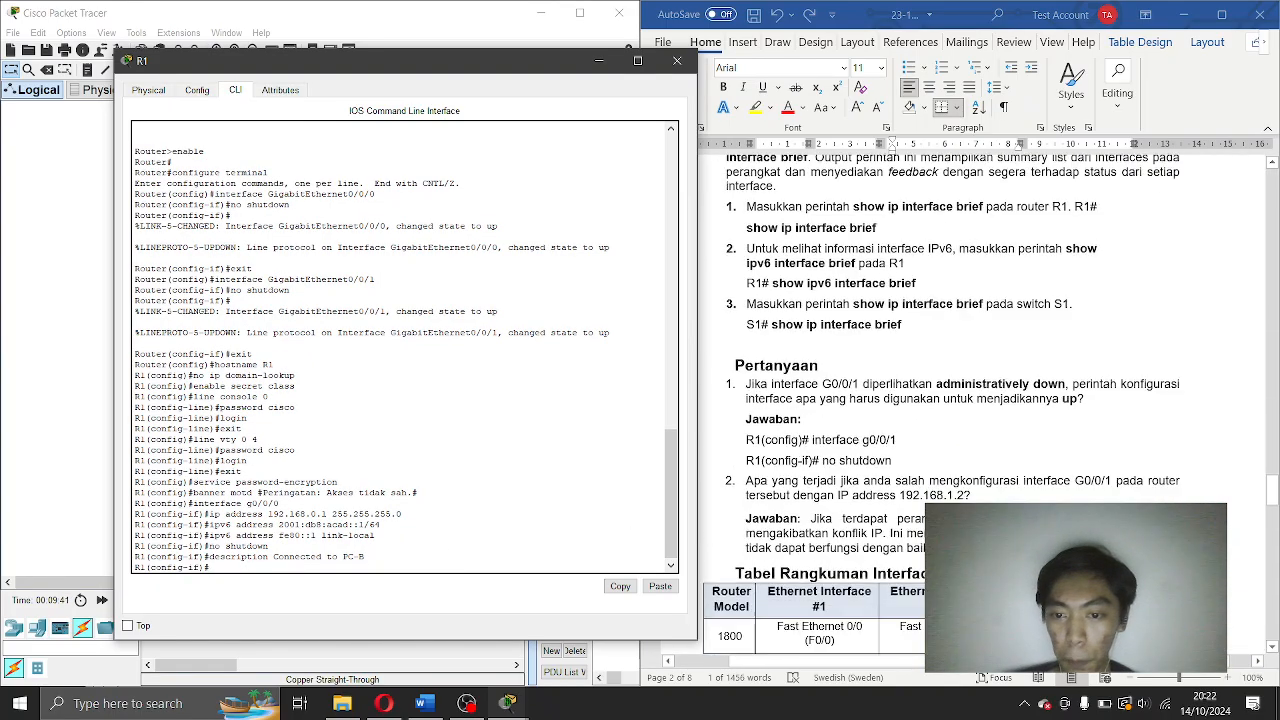
scroll(976, 502, up, 8)
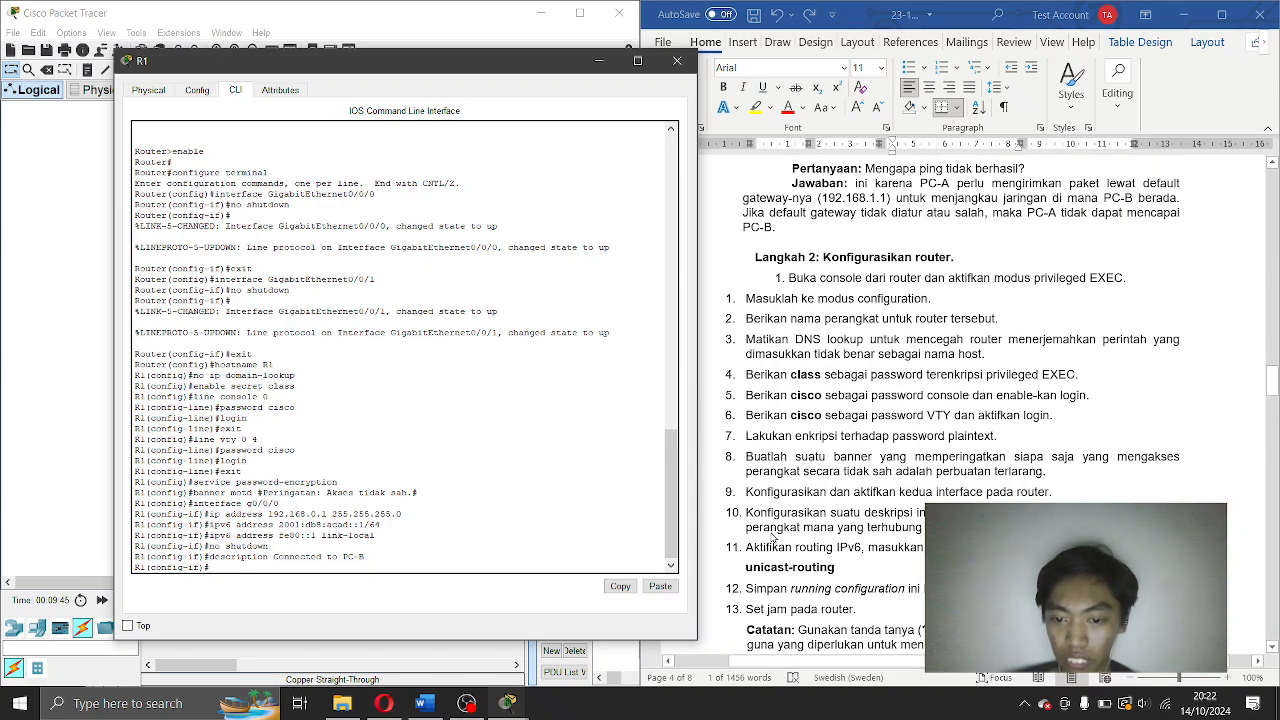
text(it)
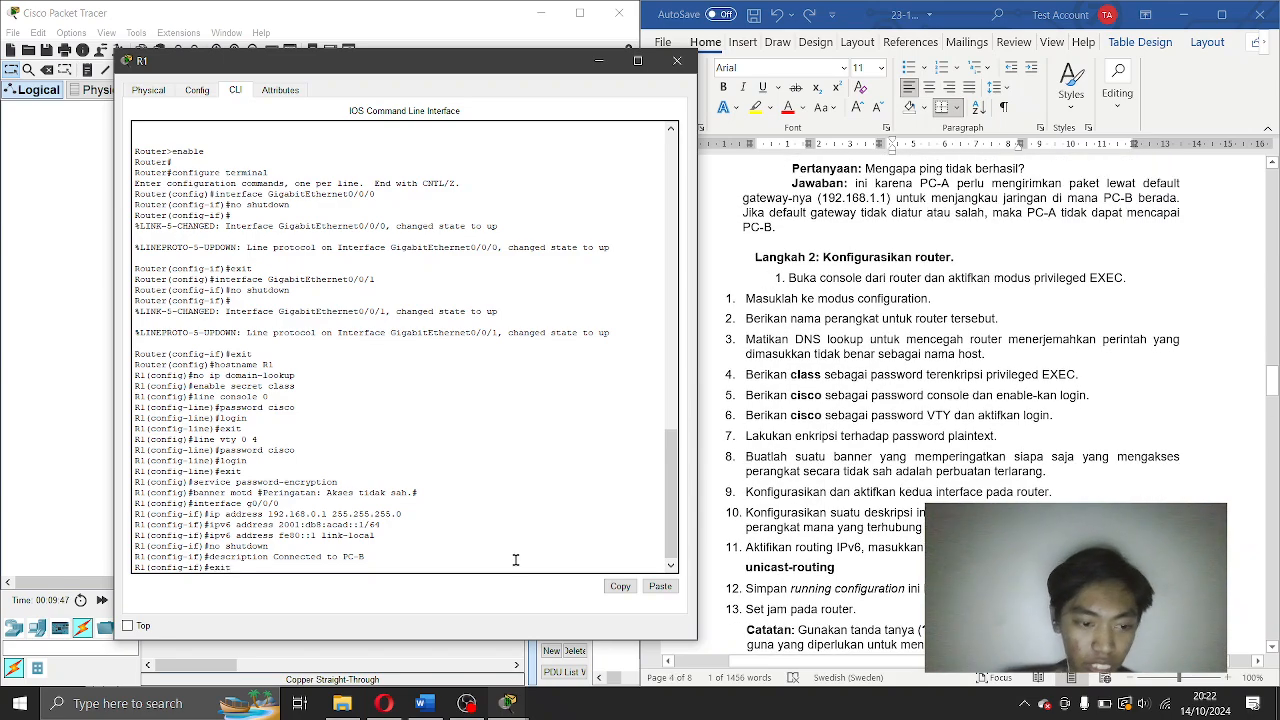
key(Return)
text(interface g0)
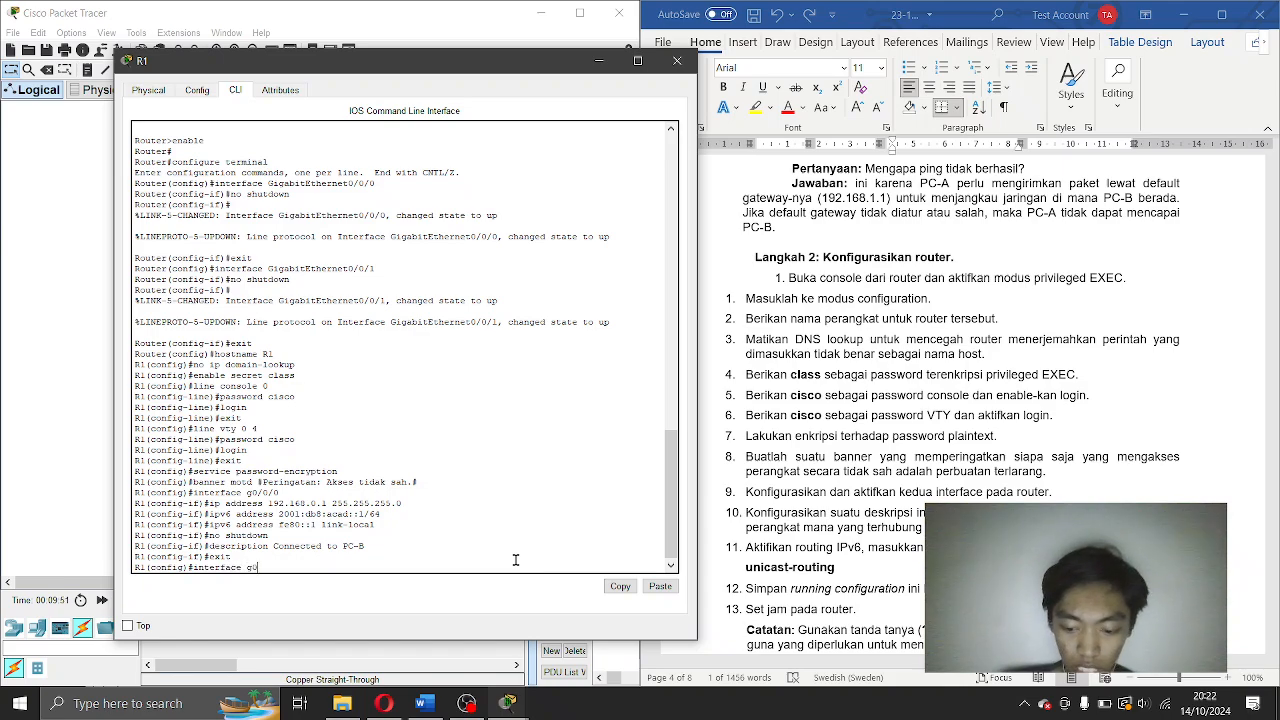
text(/0/01)
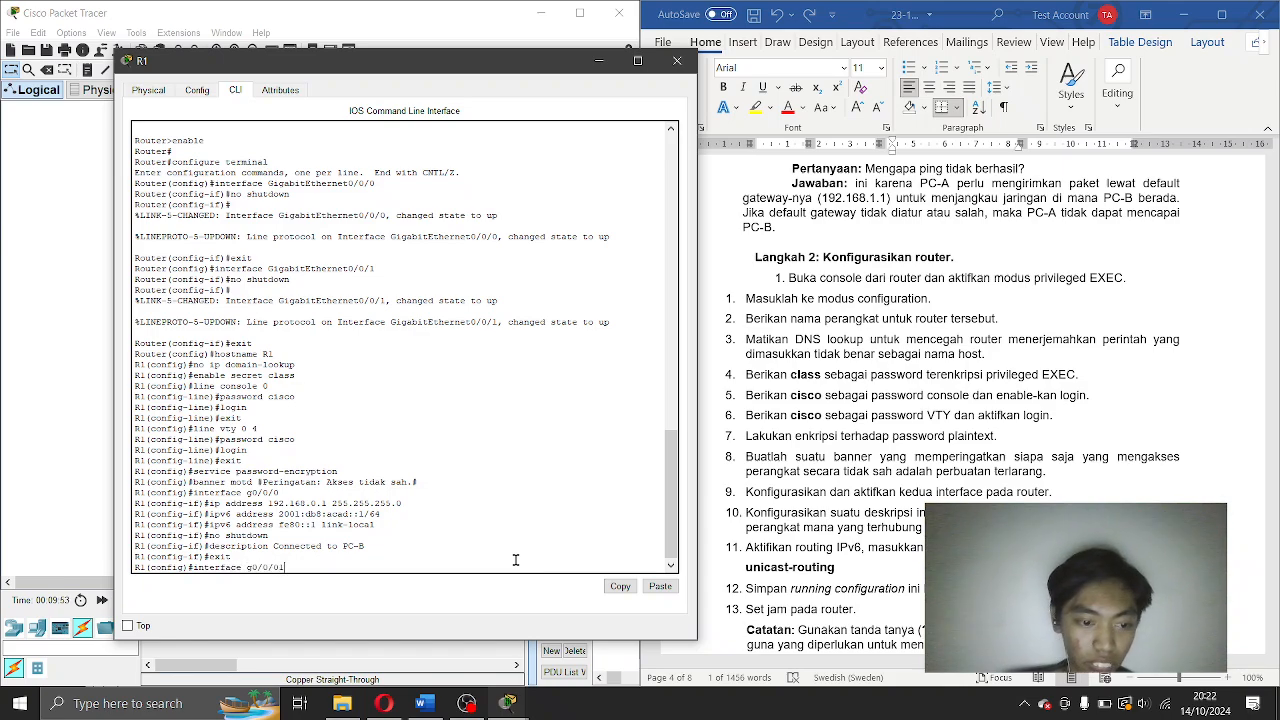
key(Return)
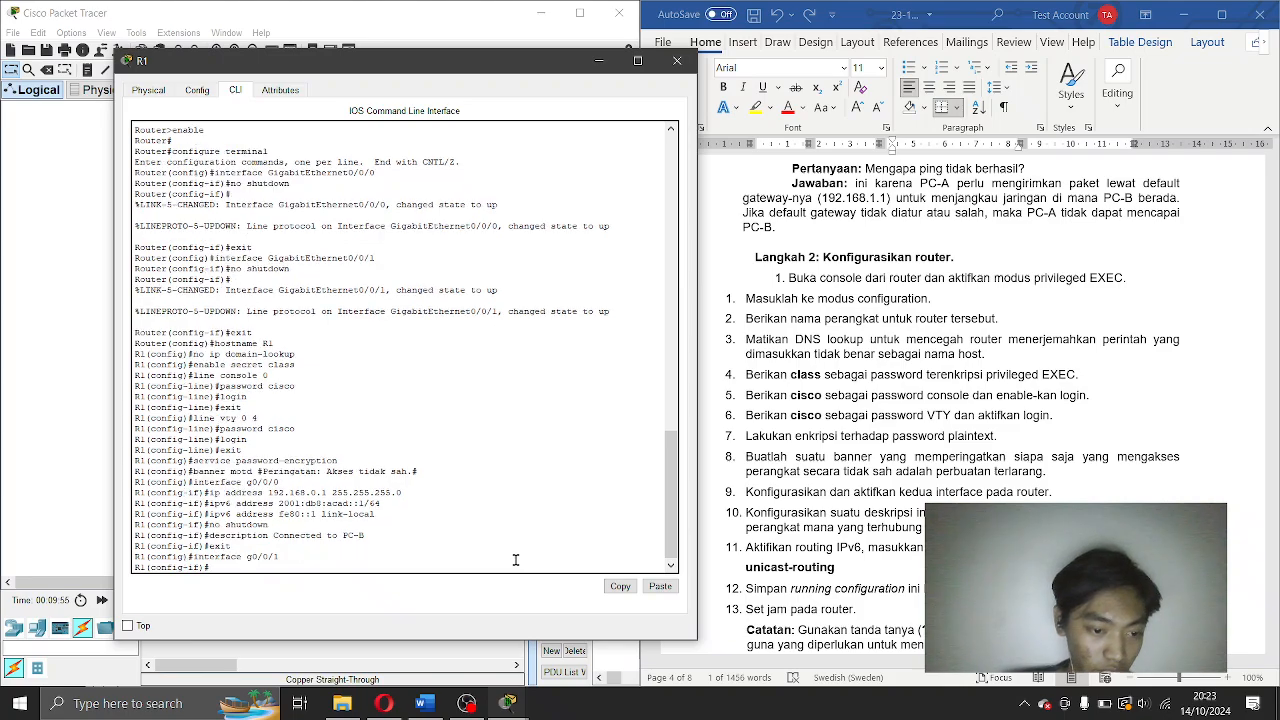
Assign R1's g0/0/1 interface the IPv4 address 192.168.1.1 from the module's addressing table with subnet mask 255.255.255.0.
scroll(948, 372, up, 10)
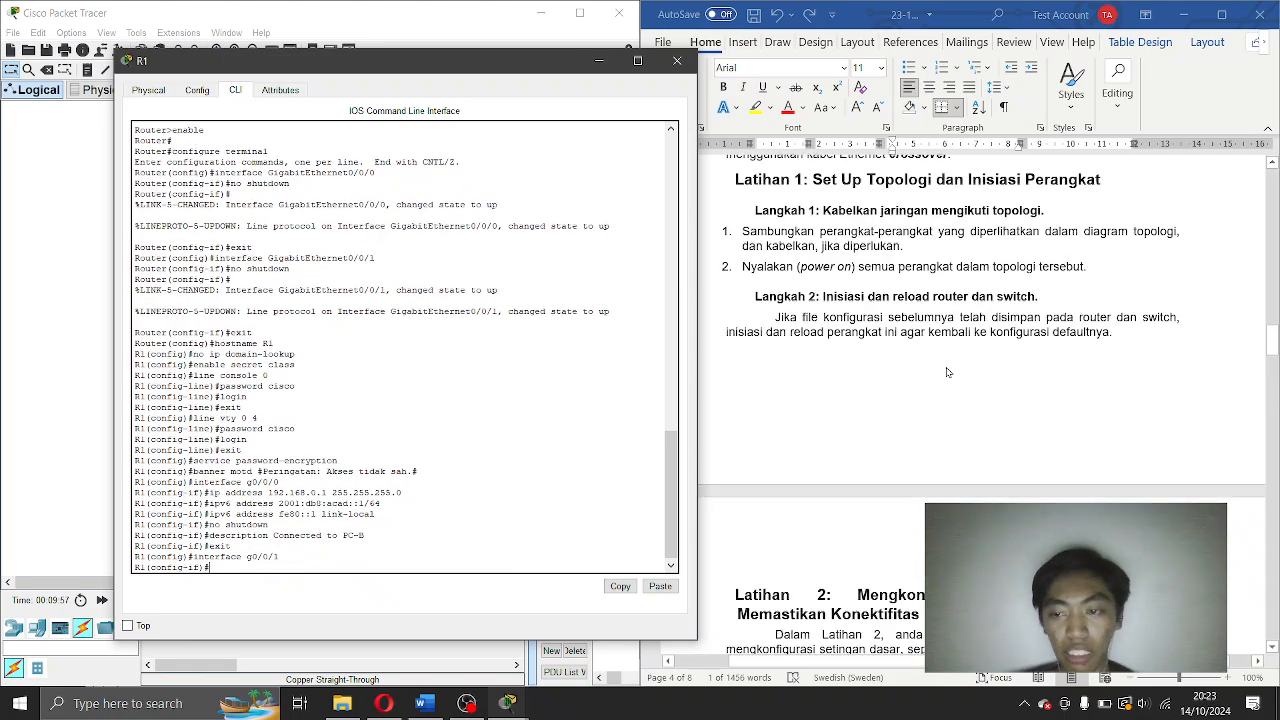
scroll(948, 372, up, 10)
scroll(948, 372, down, 8)
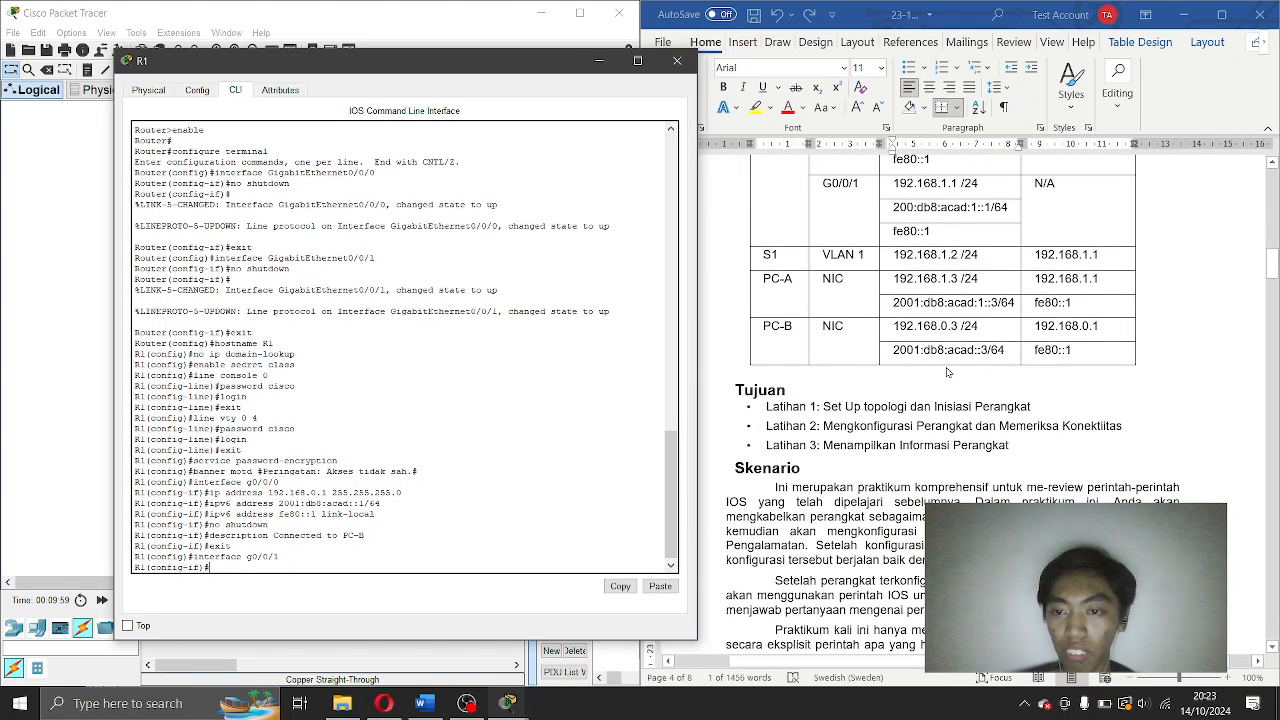
scroll(948, 372, up, 5)
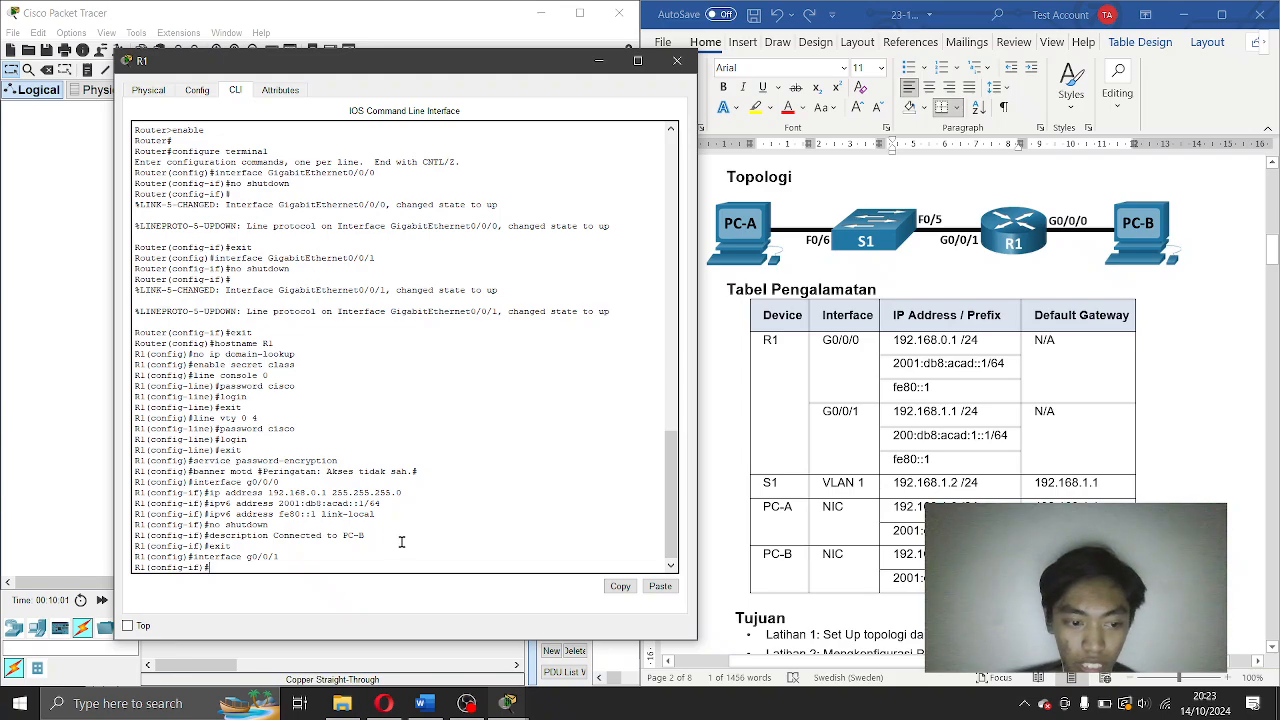
text(ip)
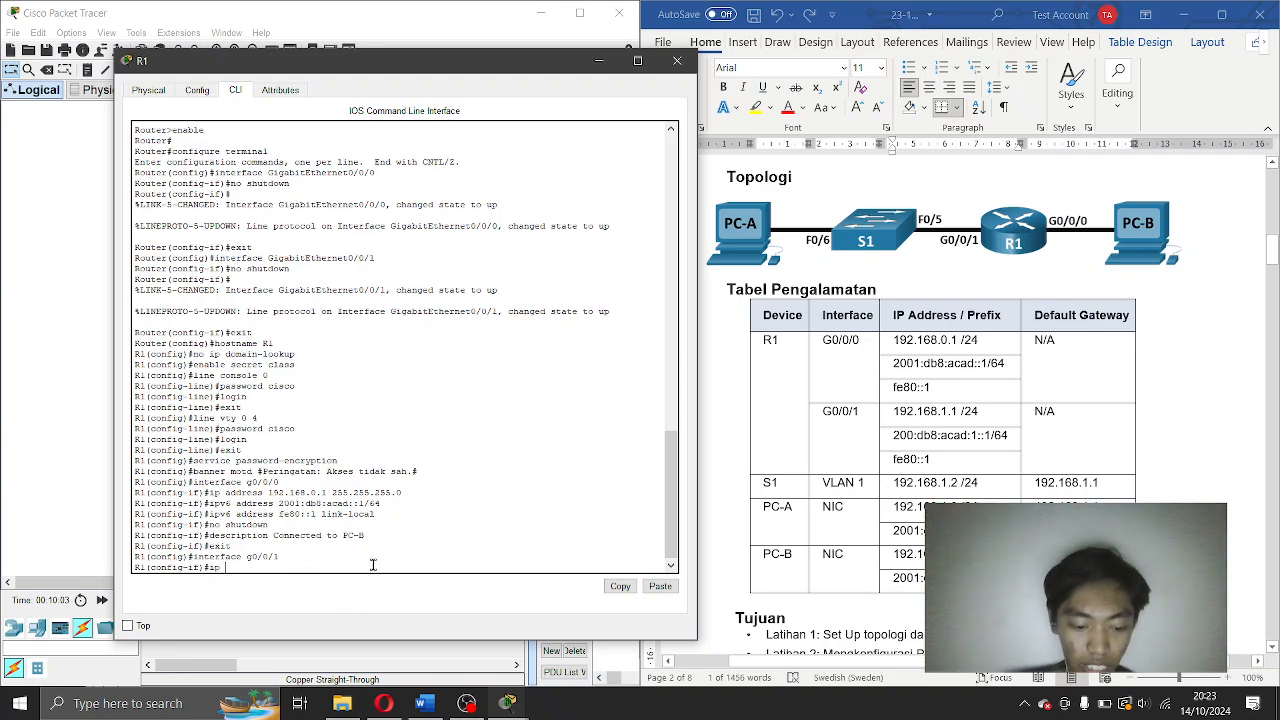
text( ad)
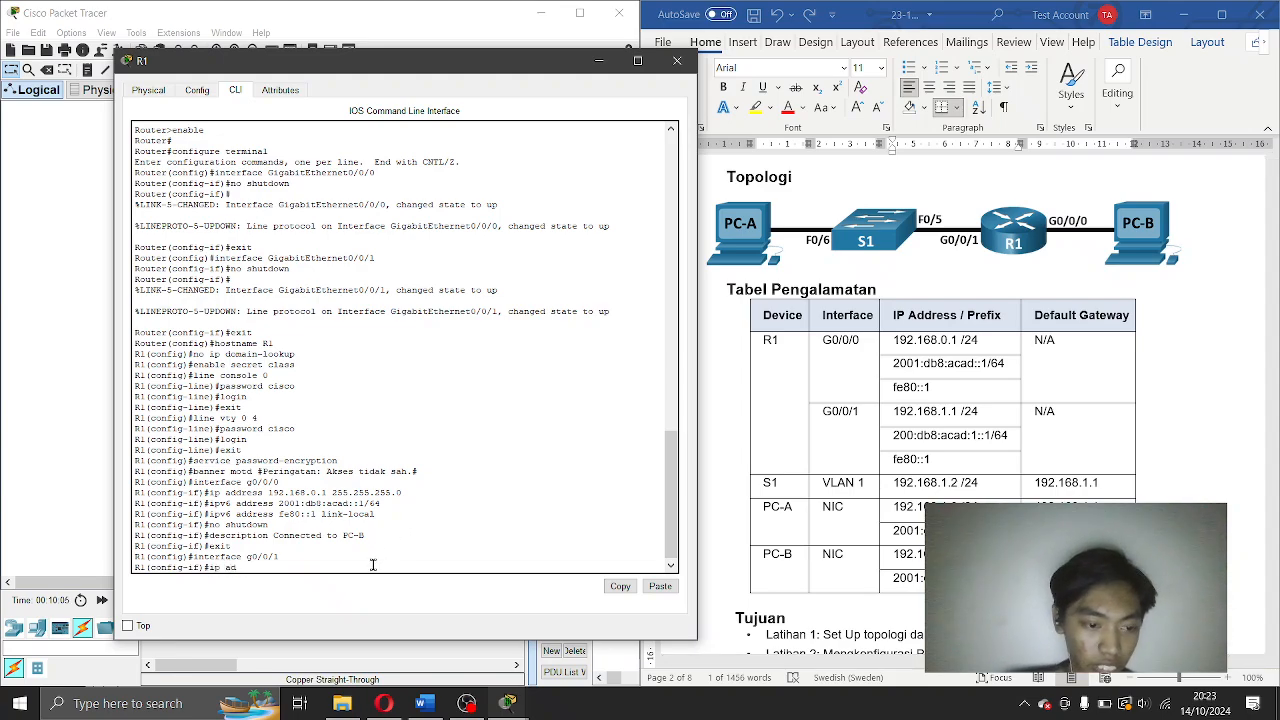
text(dress)
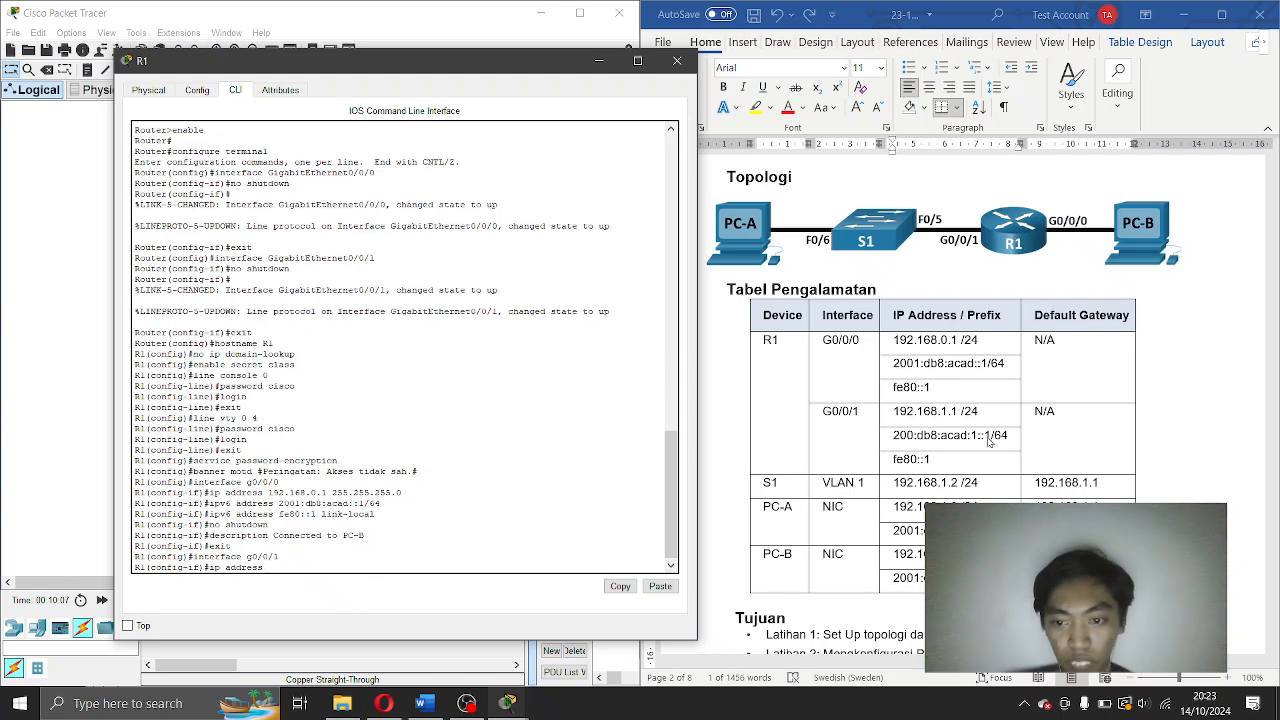
click(990, 442)
drag(892, 411, 960, 412)
key(ctrl+c)
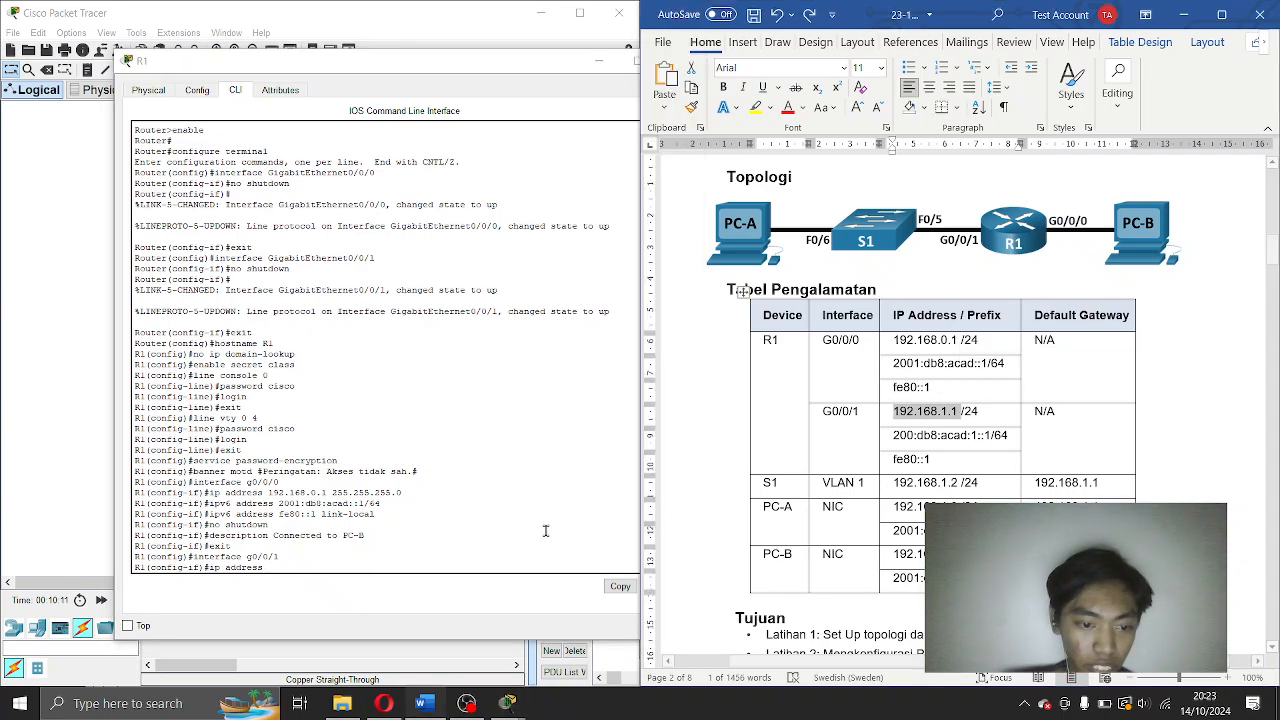
click(510, 566)
click(660, 587)
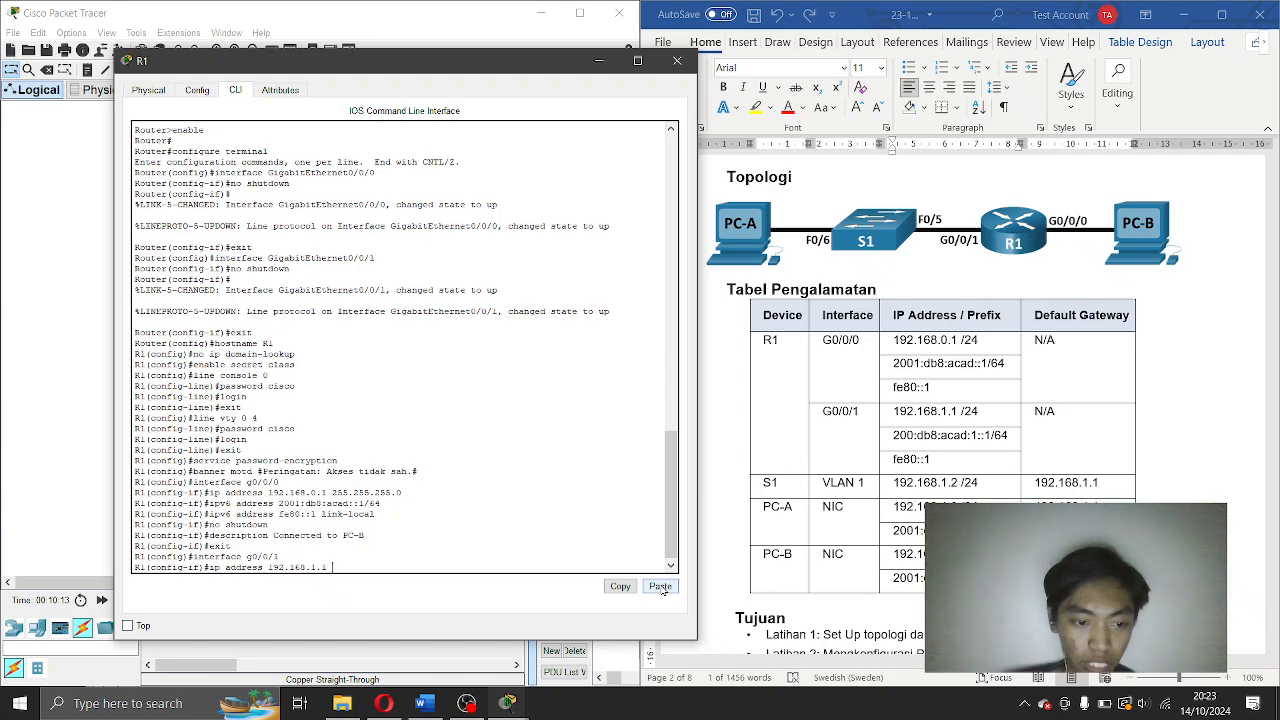
text(255.25)
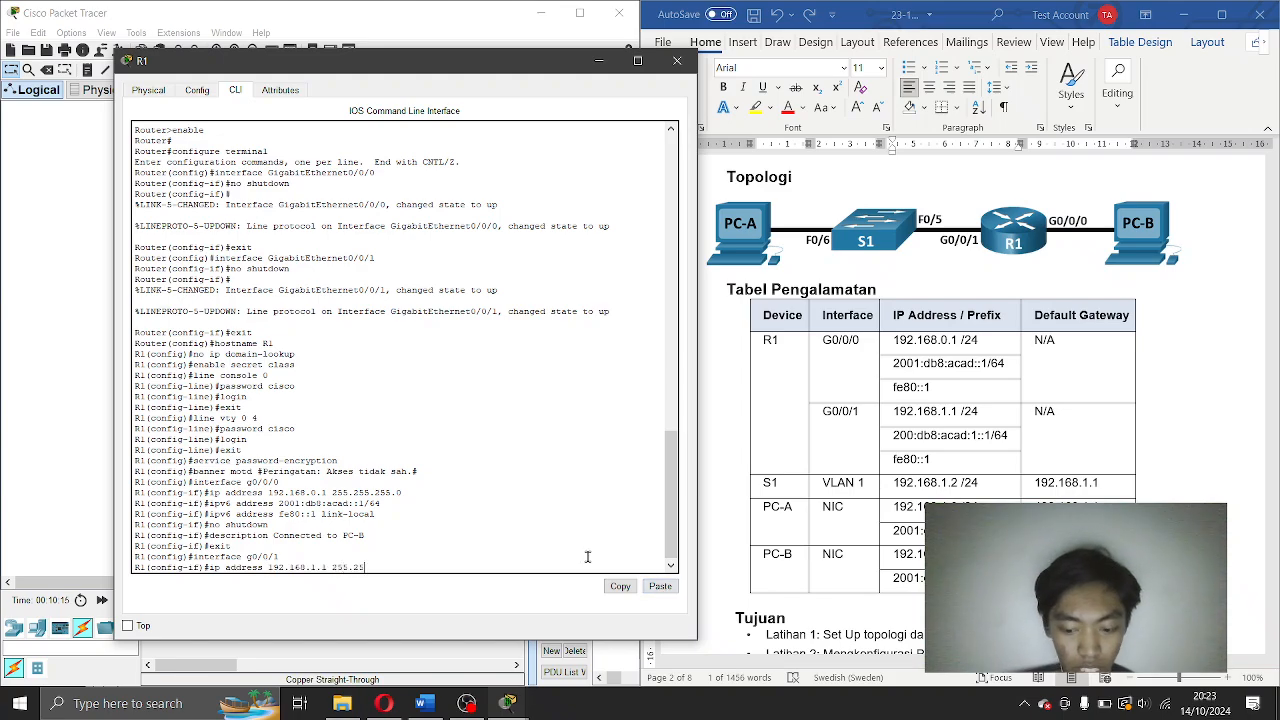
text(5.255.)
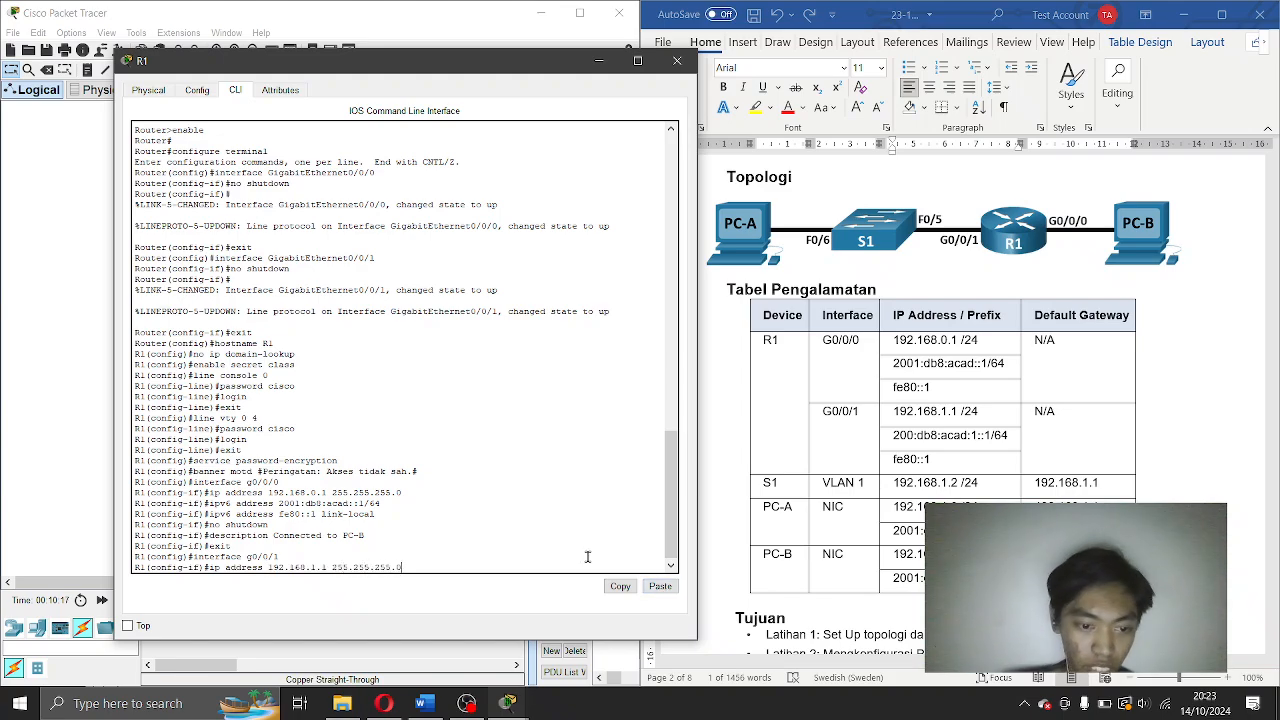
text(0)
key(Return)
Assign R1's g0/0/1 interface the IPv6 address 200:db8:acad:1::1/64 copied from the module's addressing table.
text(ip)
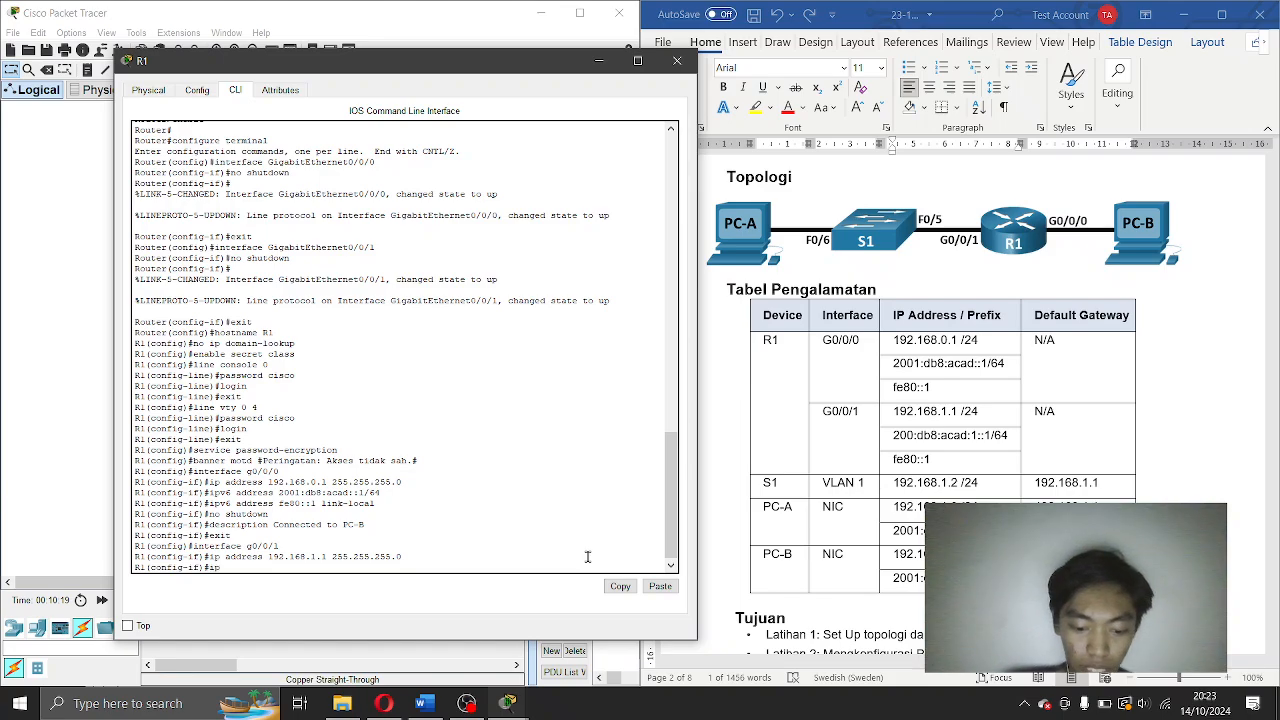
text(v6)
click(960, 472)
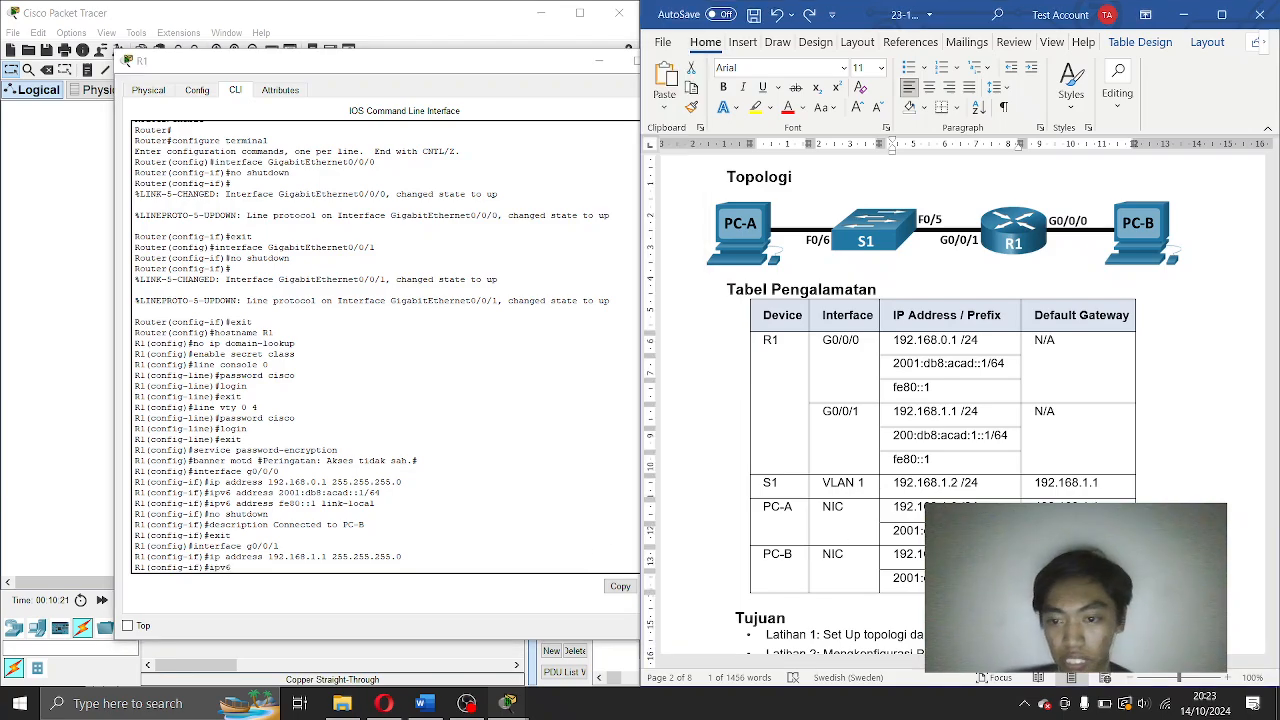
drag(893, 435, 1008, 440)
key(ctrl+c)
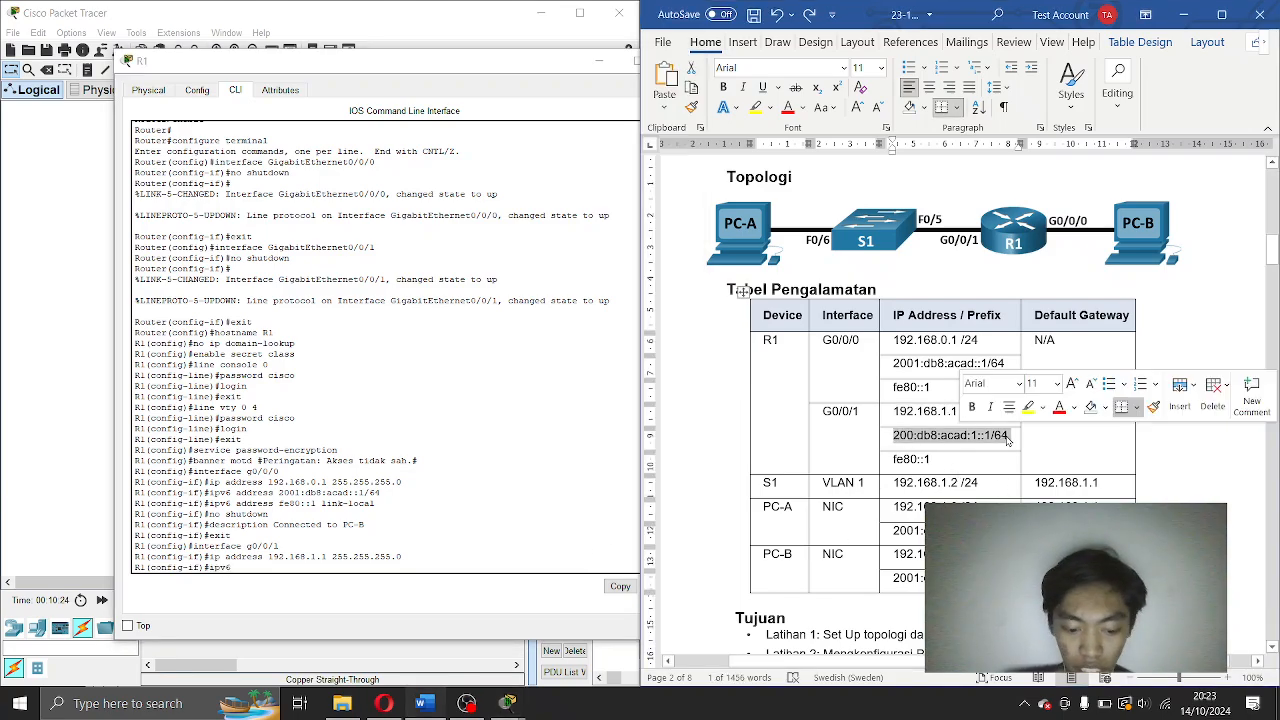
click(470, 566)
text(ipv6 add)
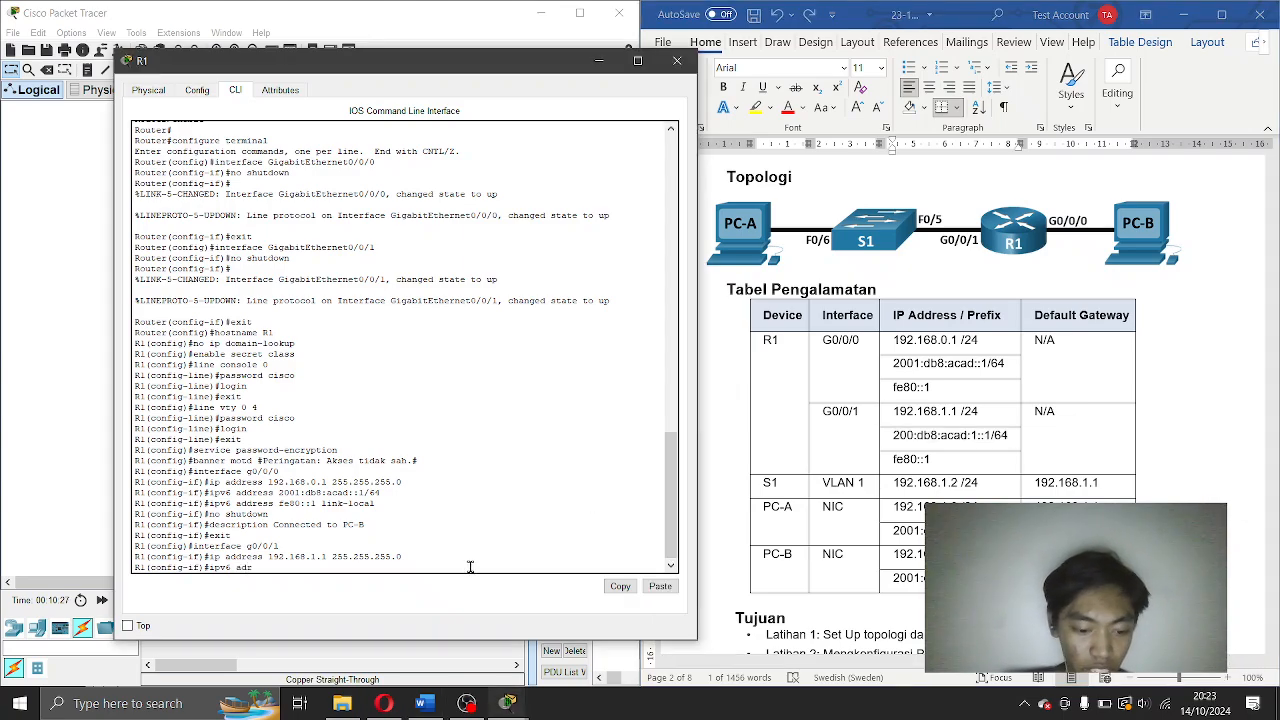
text(ress)
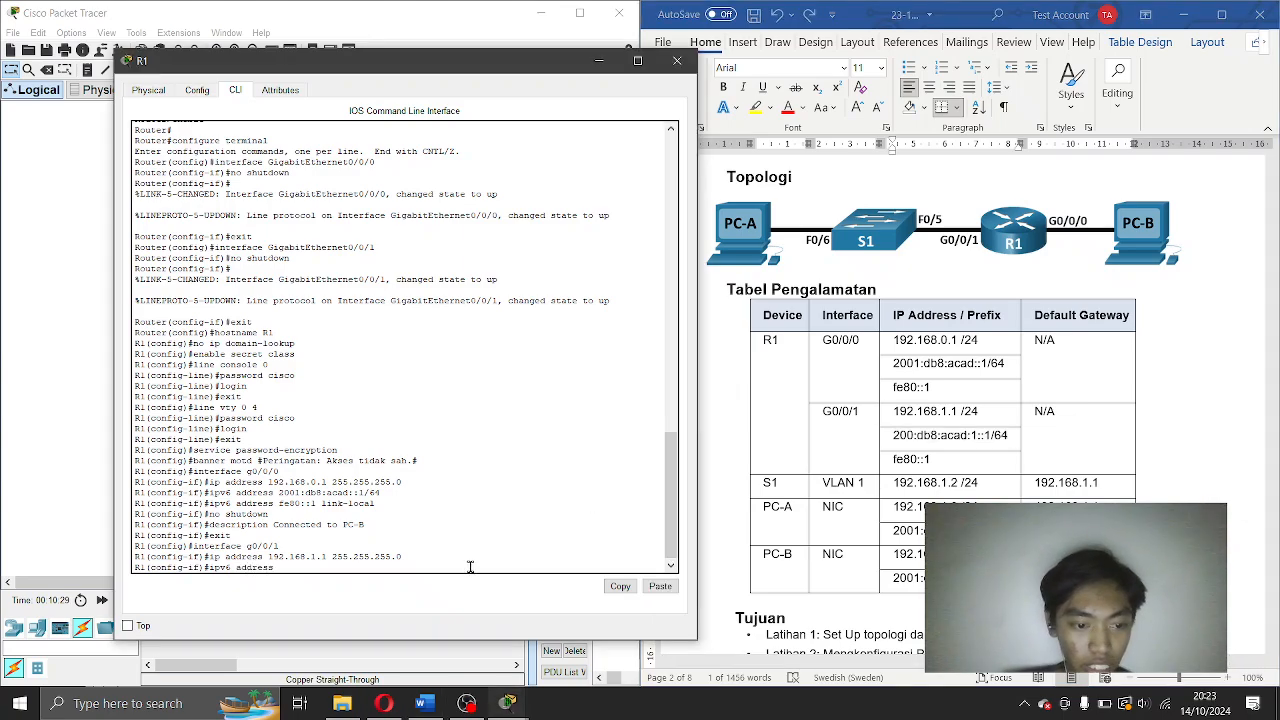
click(659, 587)
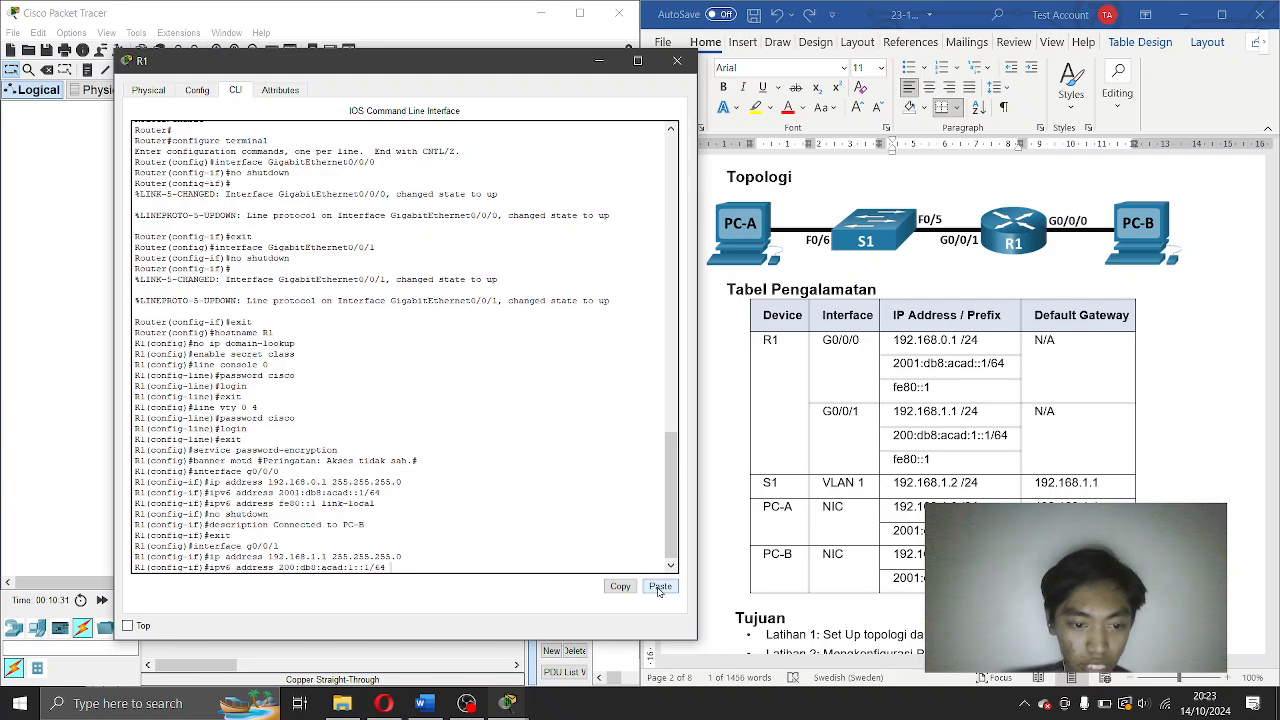
key(Return)
Assign R1's g0/0/1 interface the IPv6 link-local address fe80::1 copied from the module's addressing table.
text(ip)
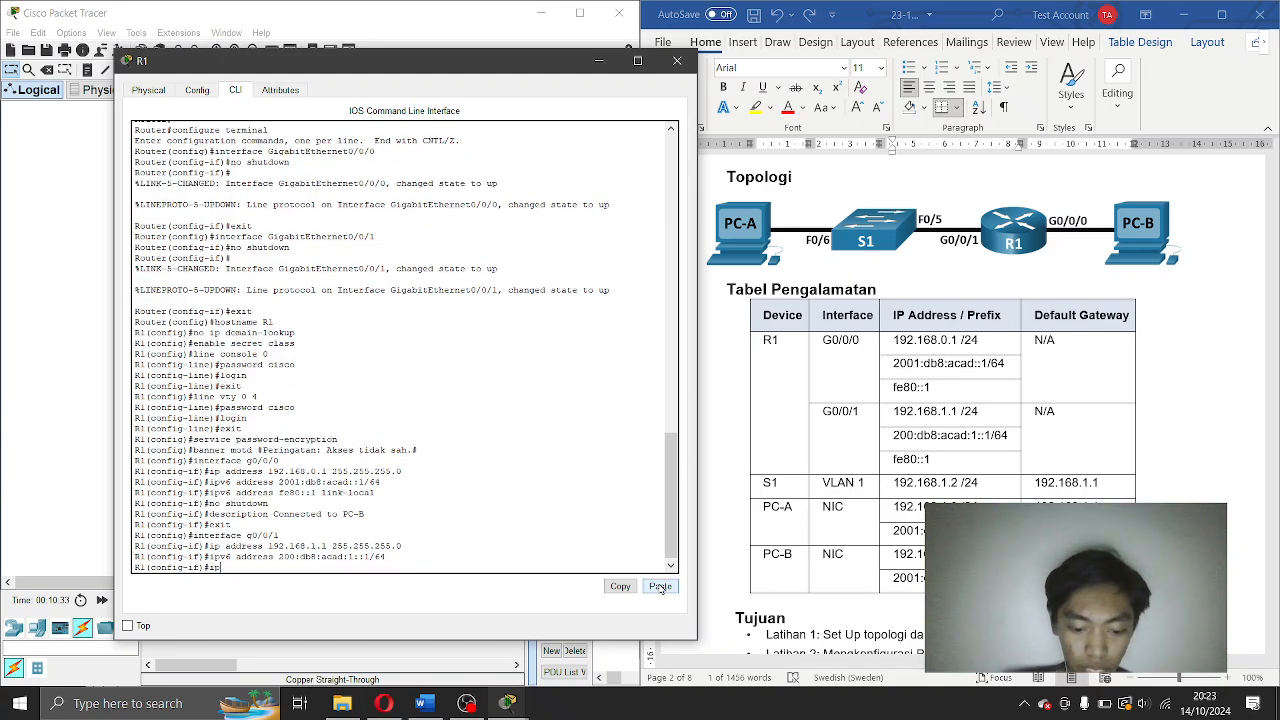
text(v6 addr)
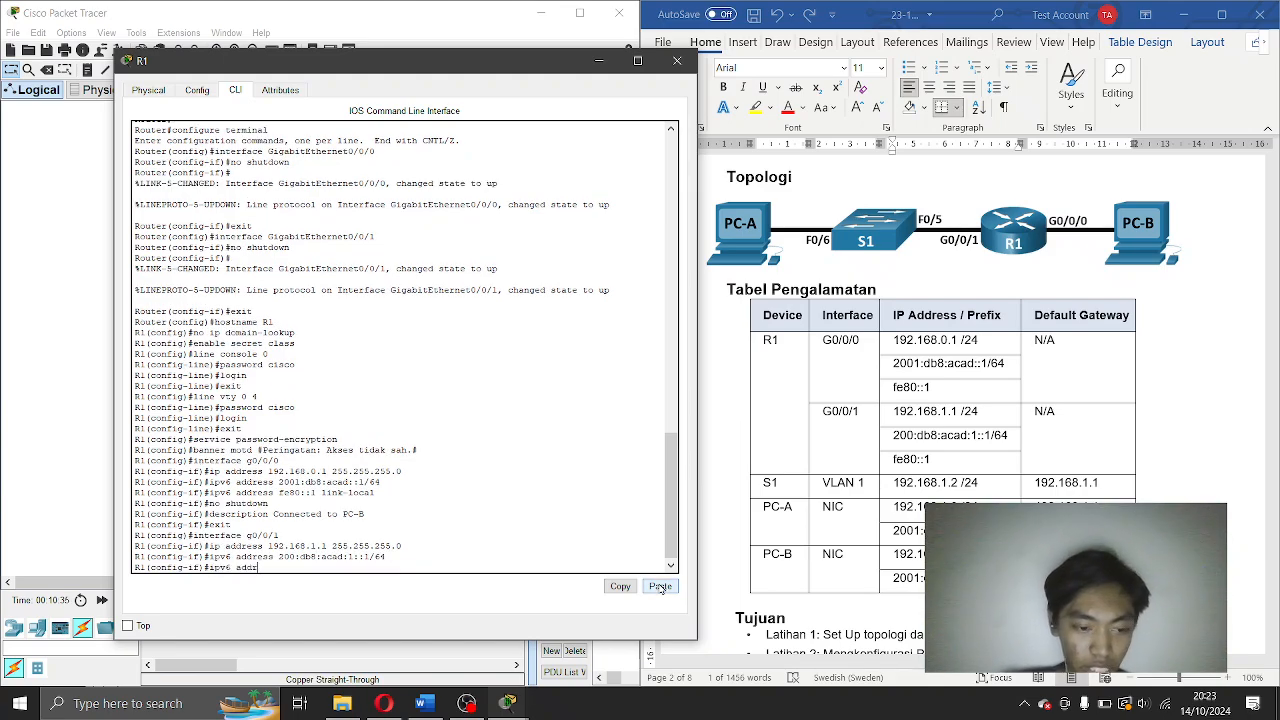
text(ess)
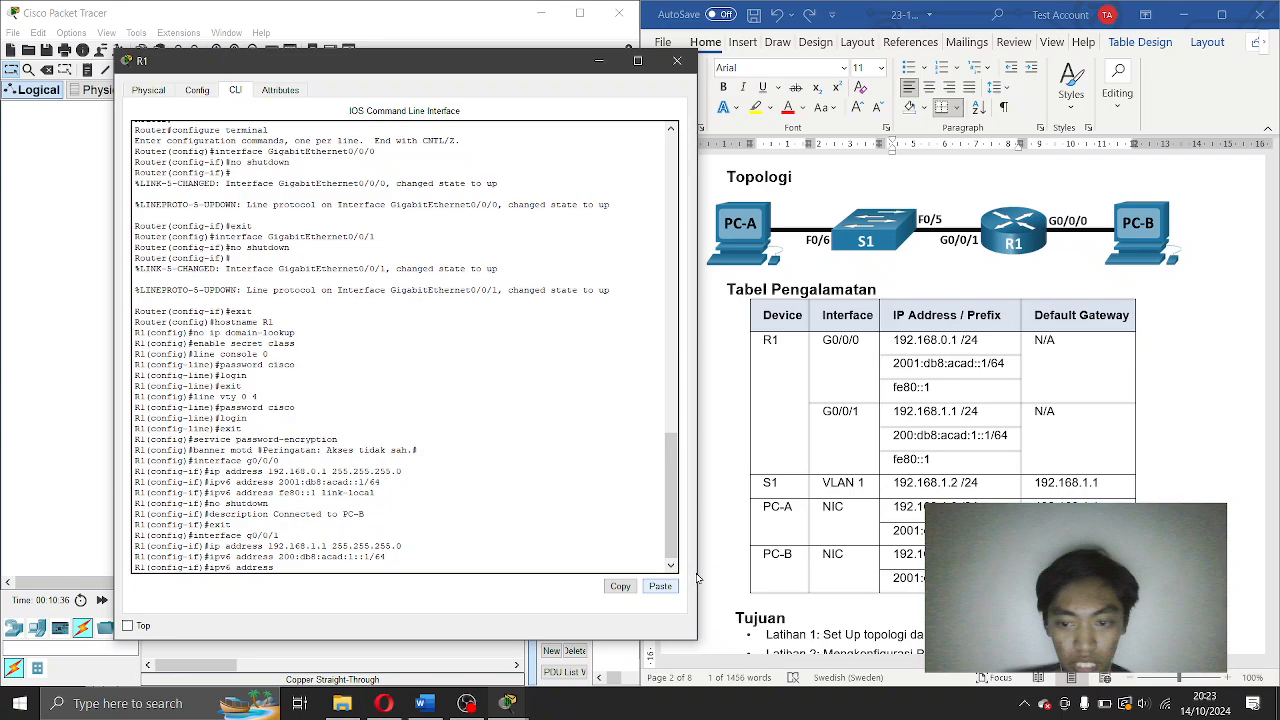
click(936, 454)
drag(893, 459, 929, 460)
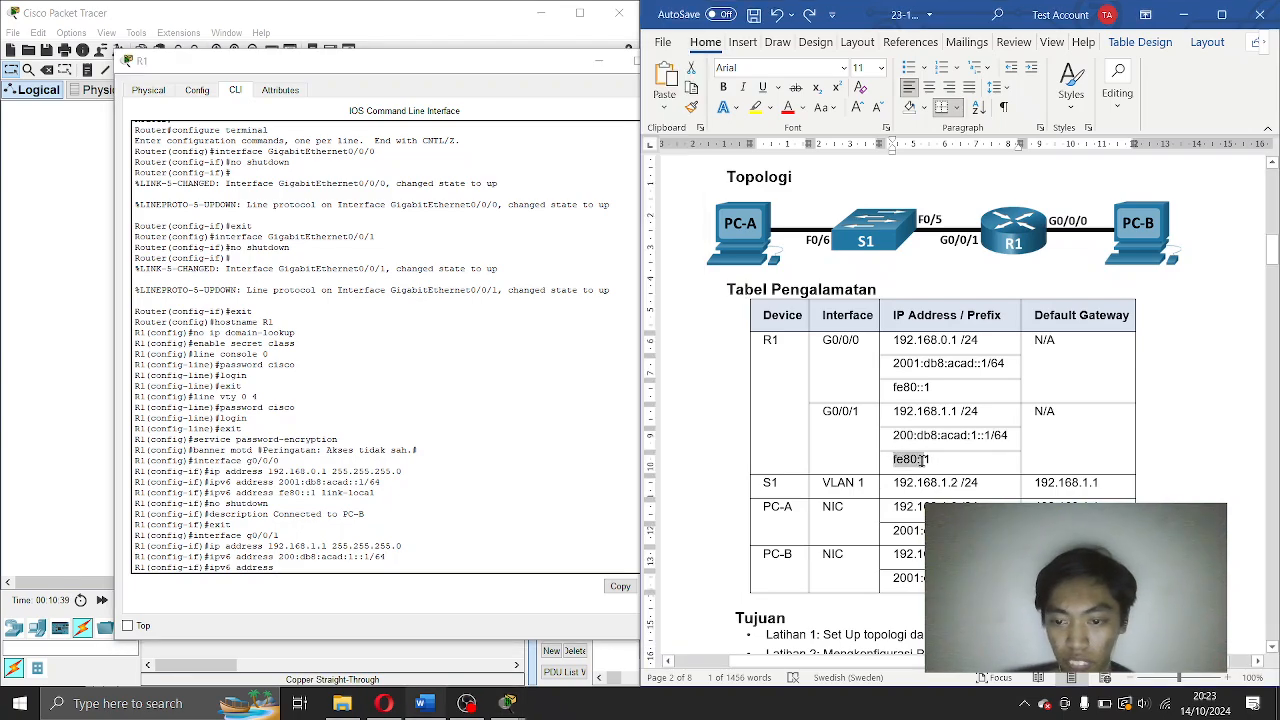
double_click(927, 460)
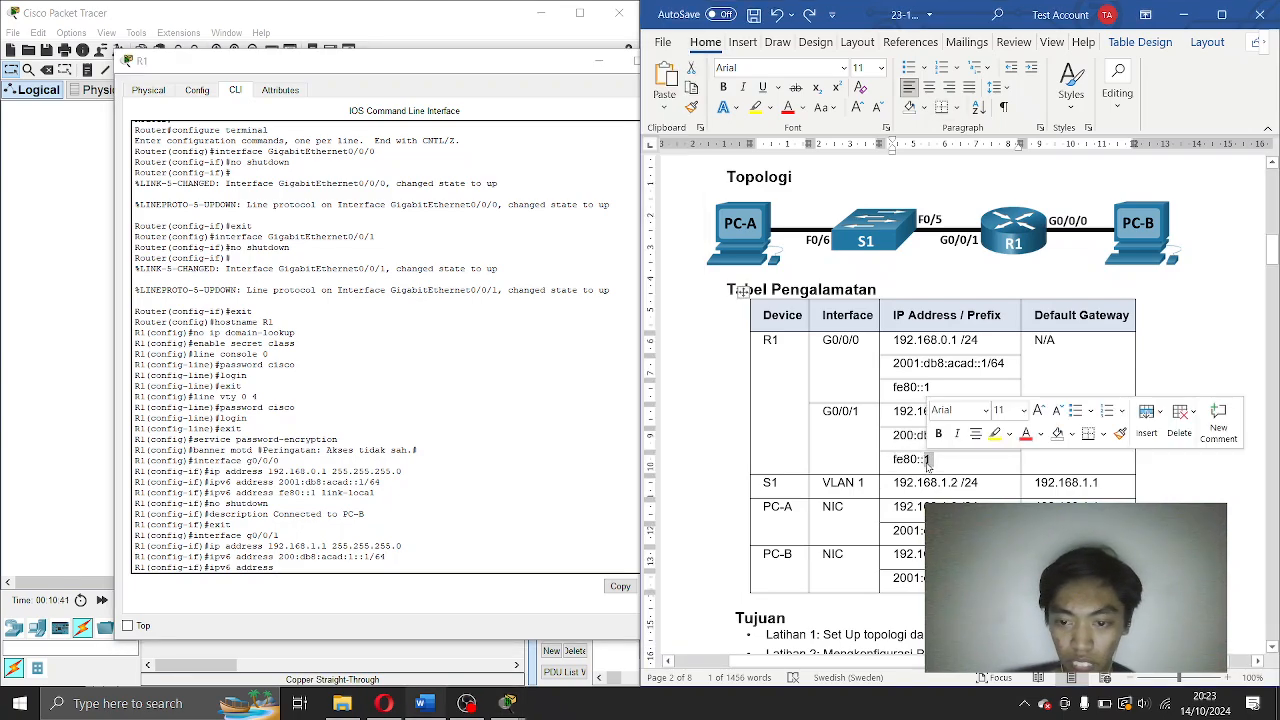
drag(891, 460, 948, 467)
key(ctrl+c)
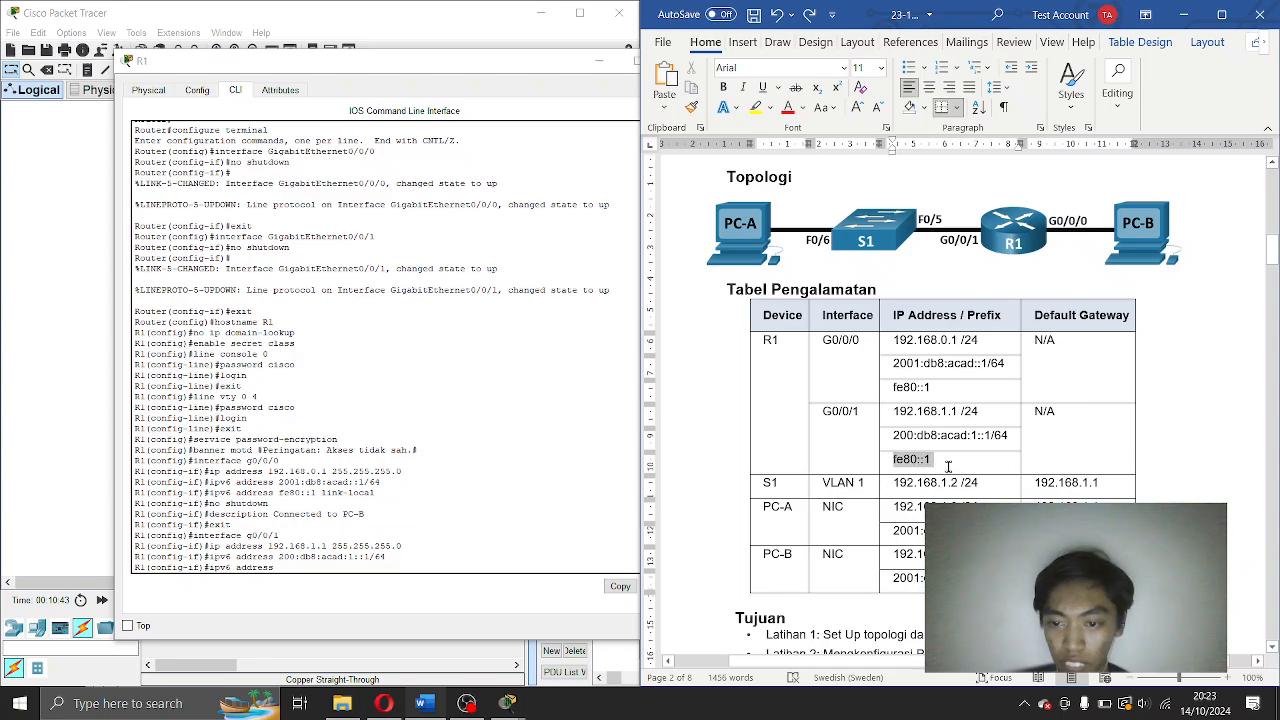
click(401, 562)
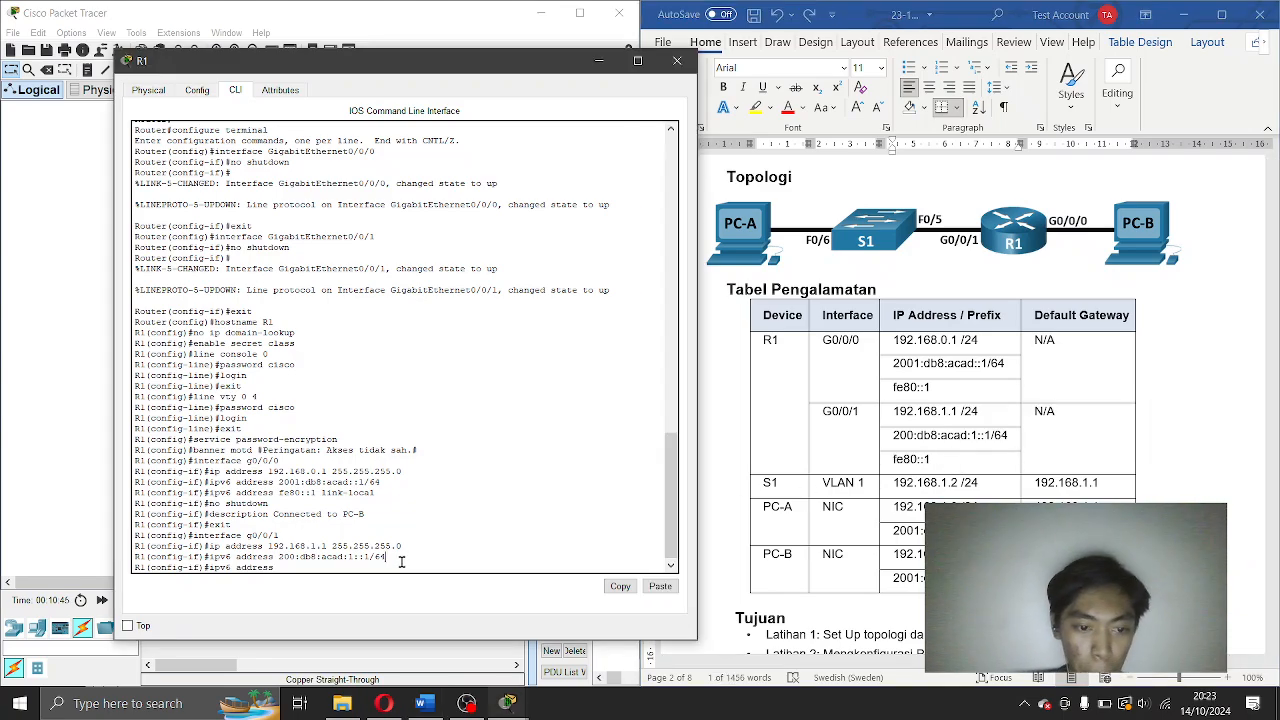
click(660, 586)
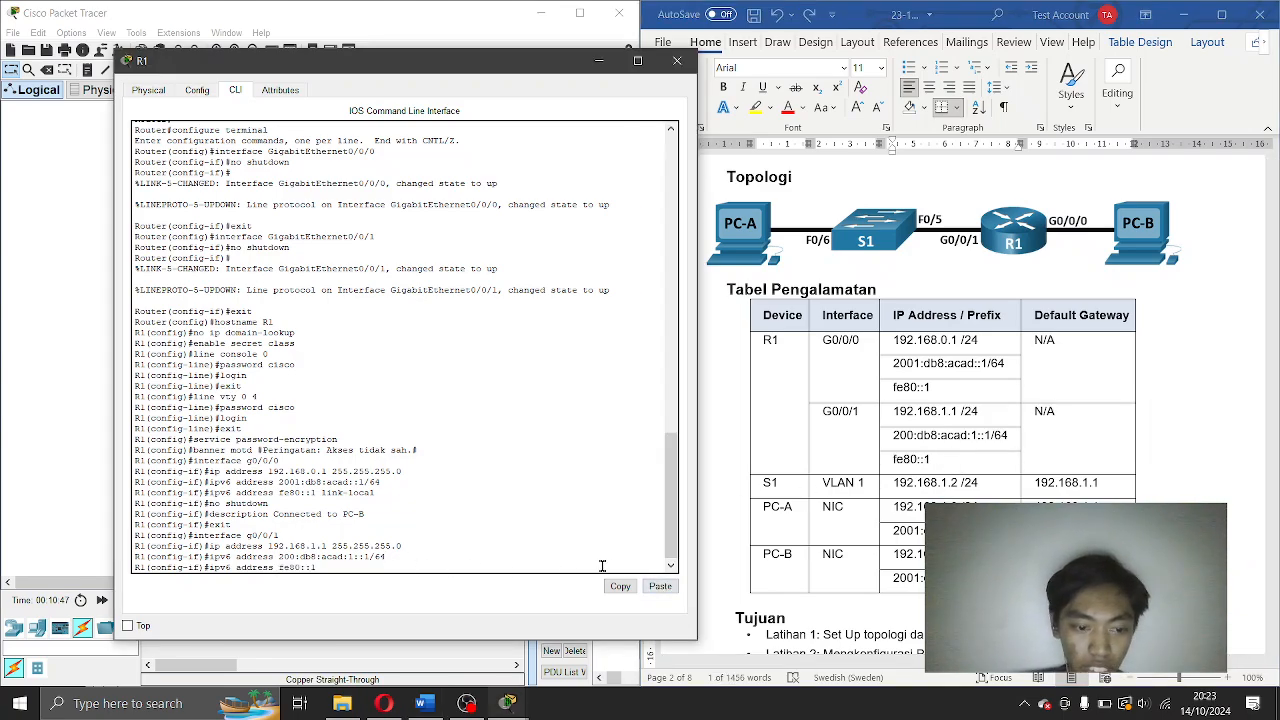
text(link-lo)
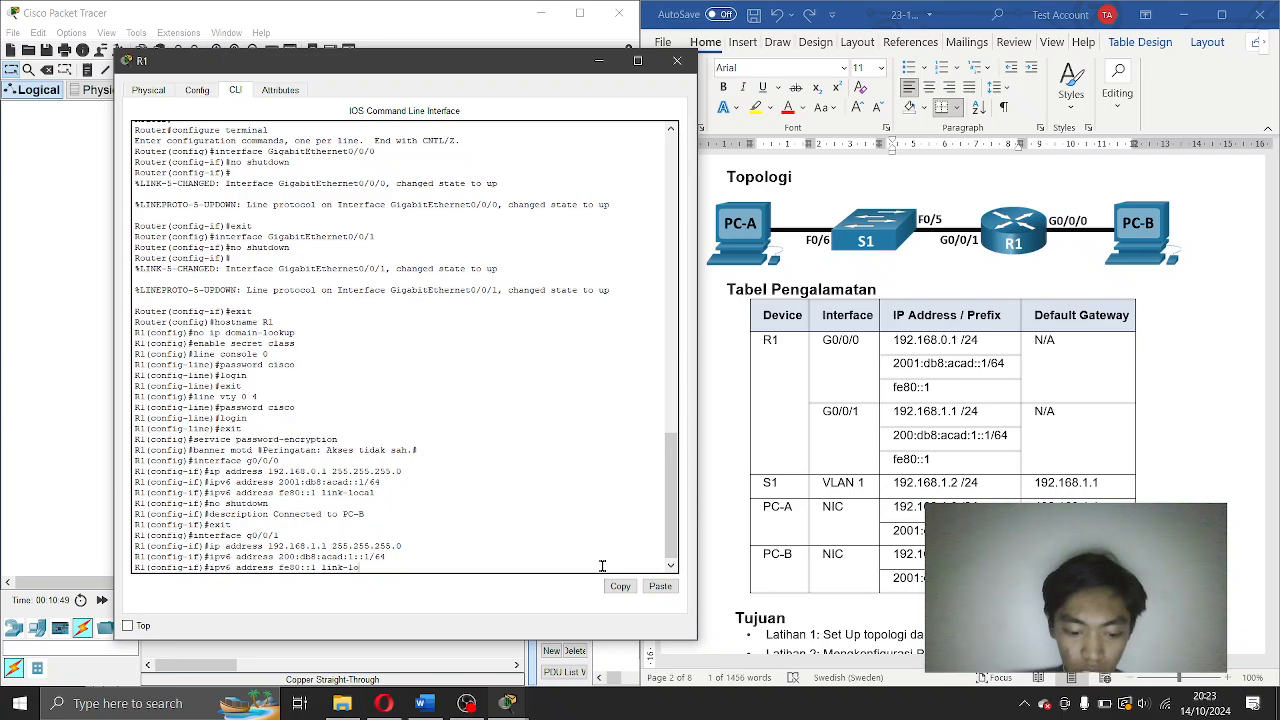
text(cal)
key(Return)
Activate R1's g0/0/1 interface with the no shutdown command.
text(no)
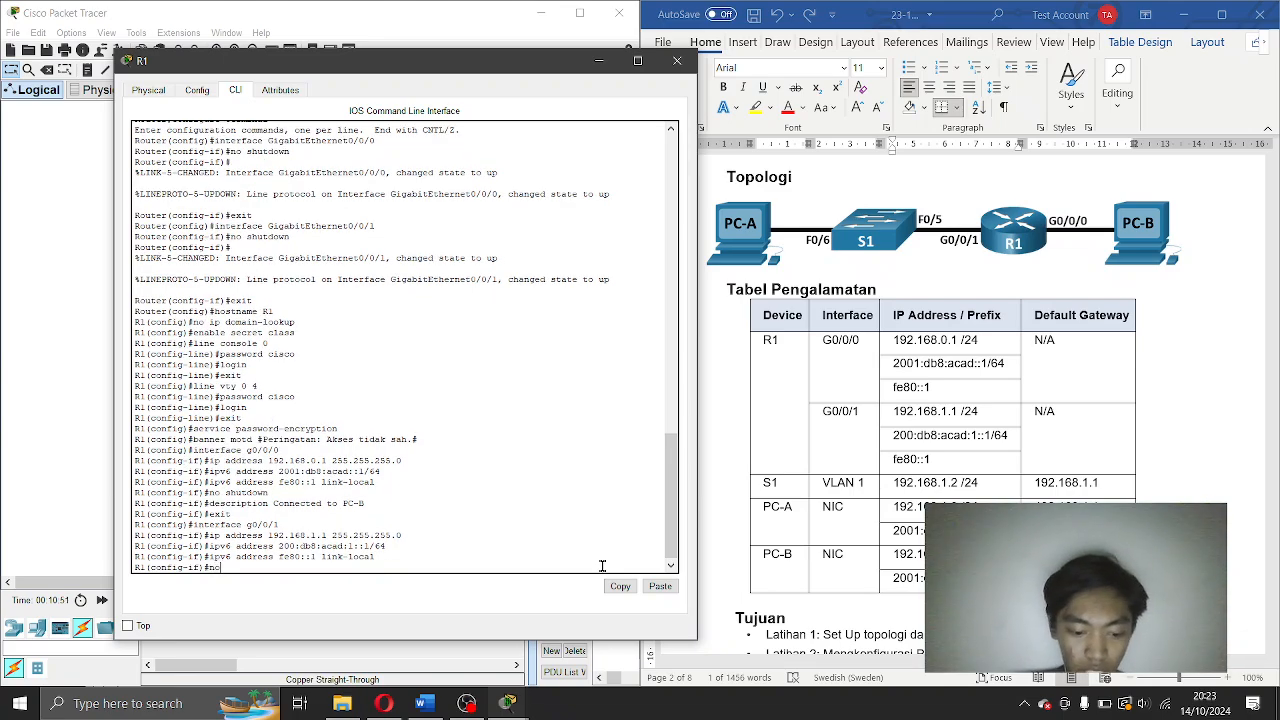
text( shutdown)
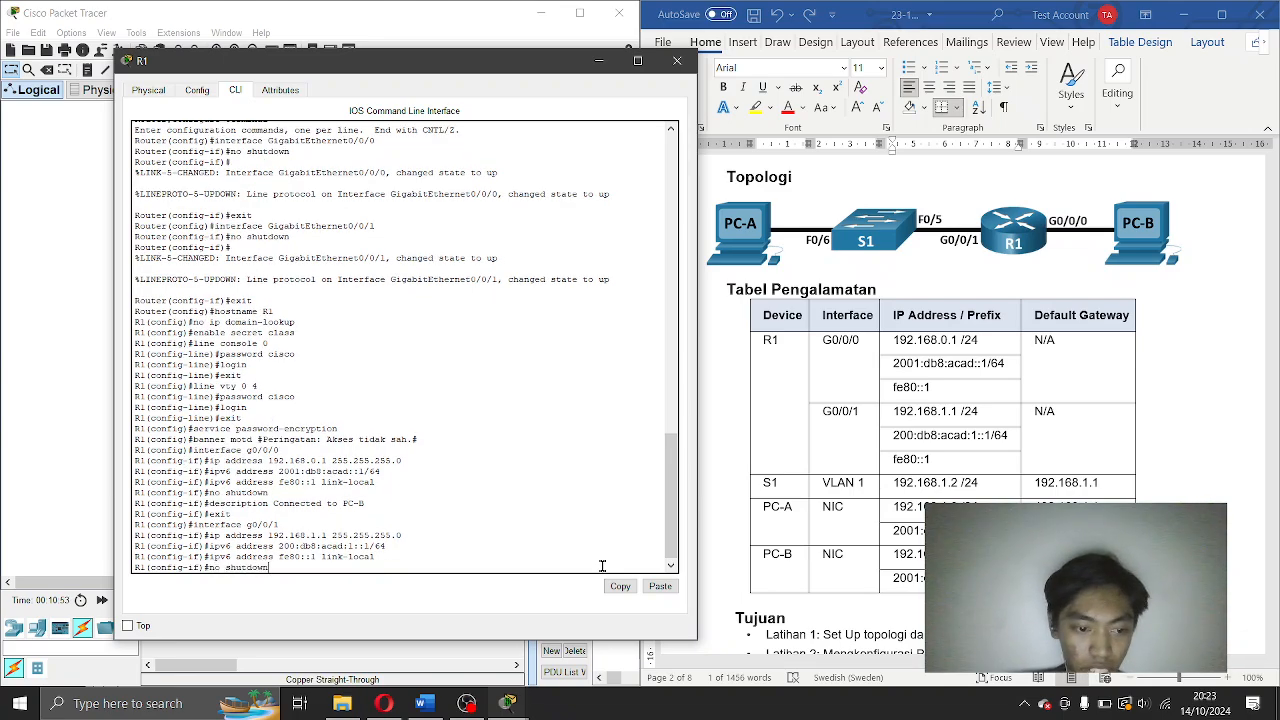
key(Return)
Give R1's g0/0/1 interface the description "Connected to PC-A" and return to global configuration mode.
text(description)
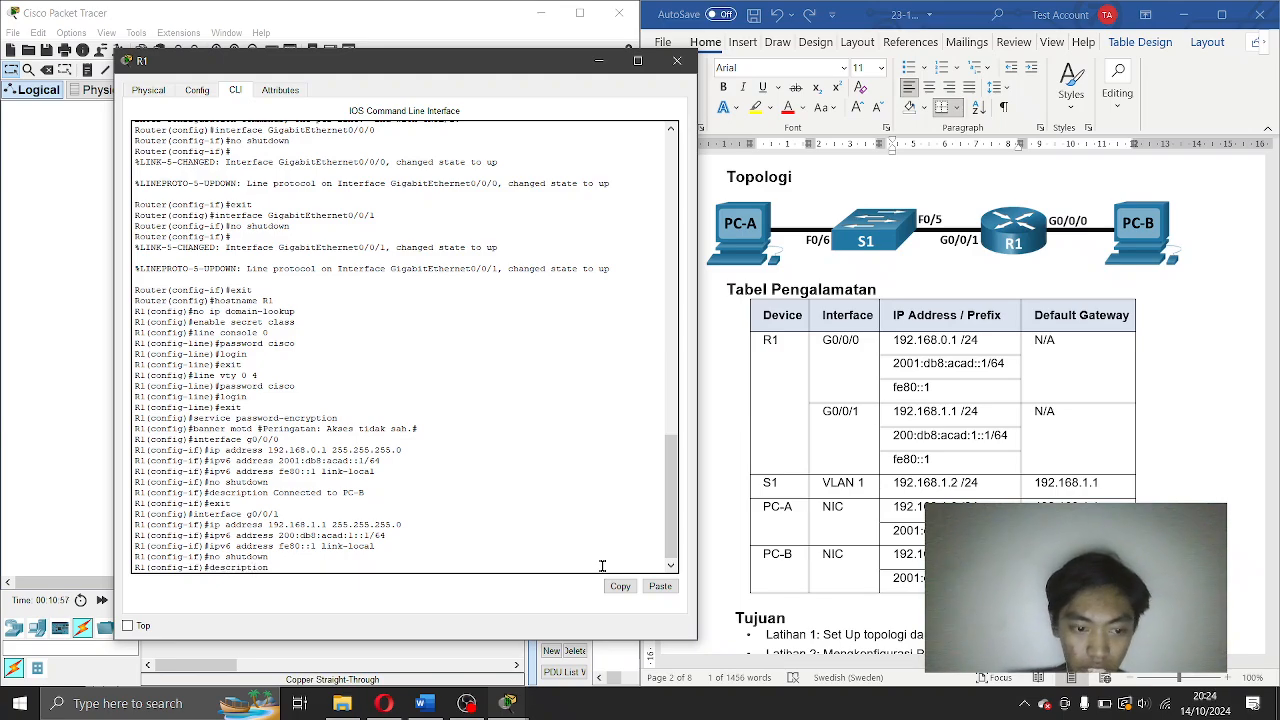
text( C)
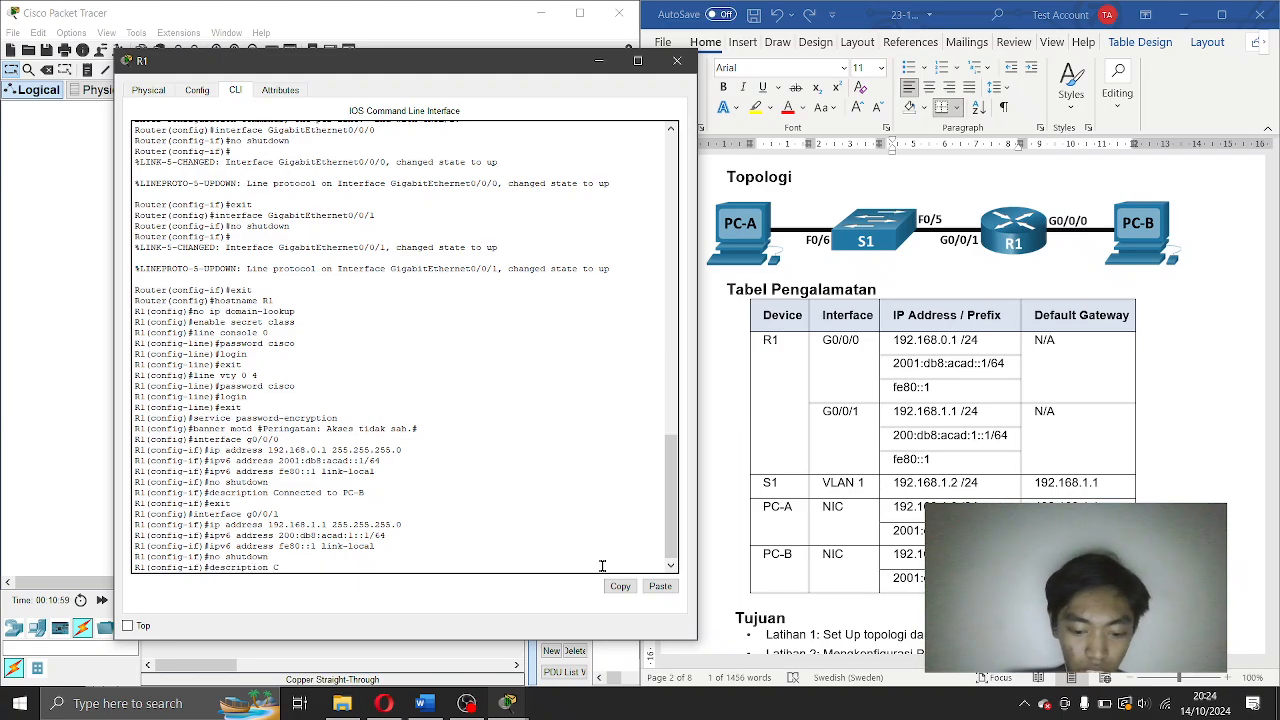
text(onnected t)
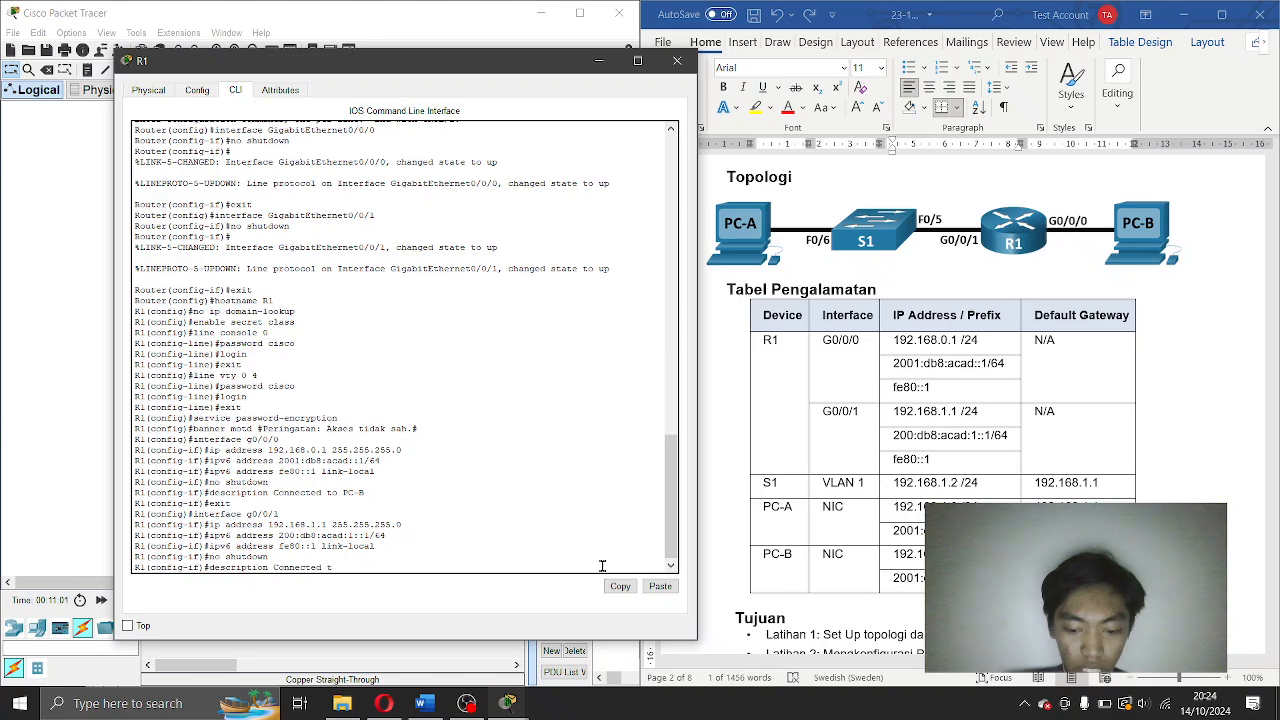
text(o PC)
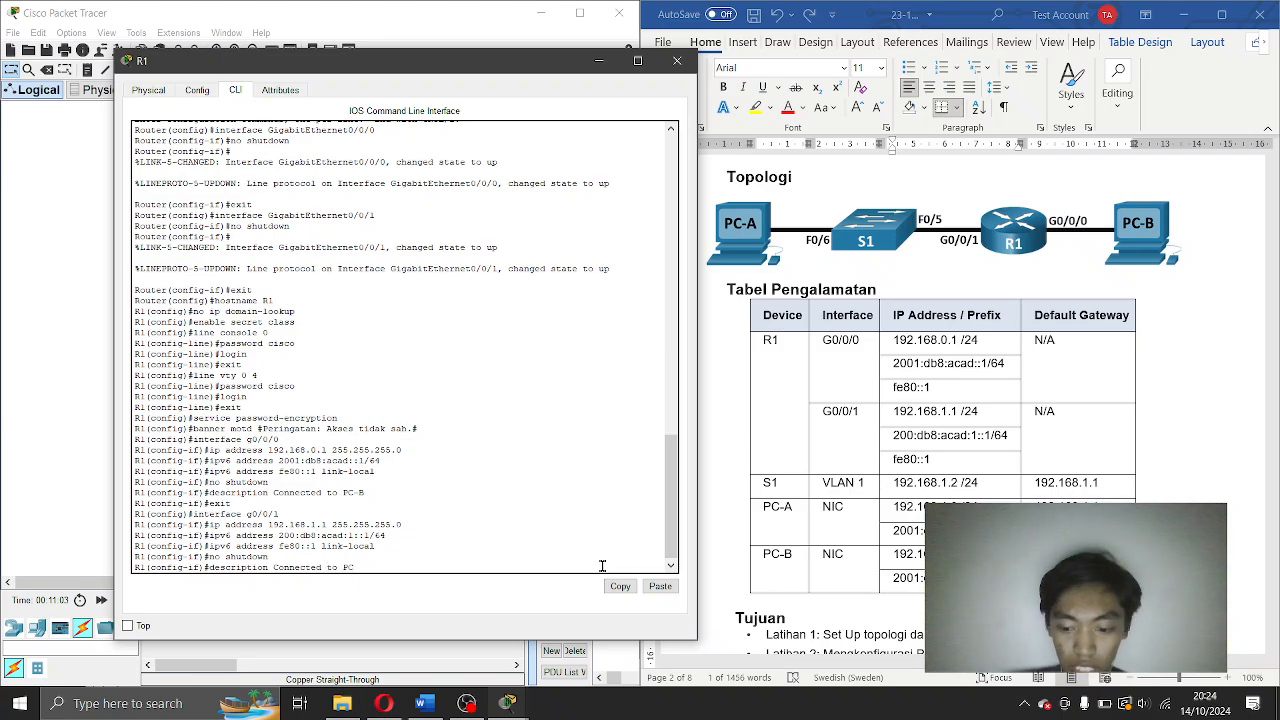
text(-A)
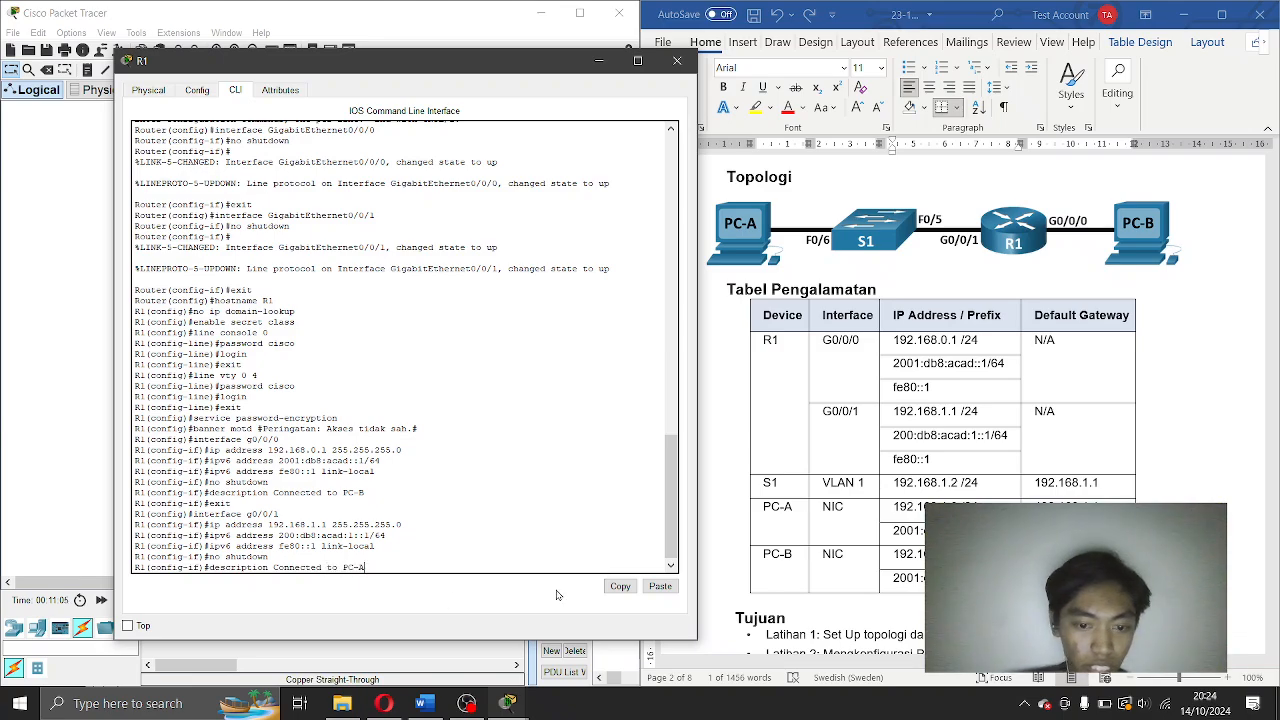
key(Return)
text(e)
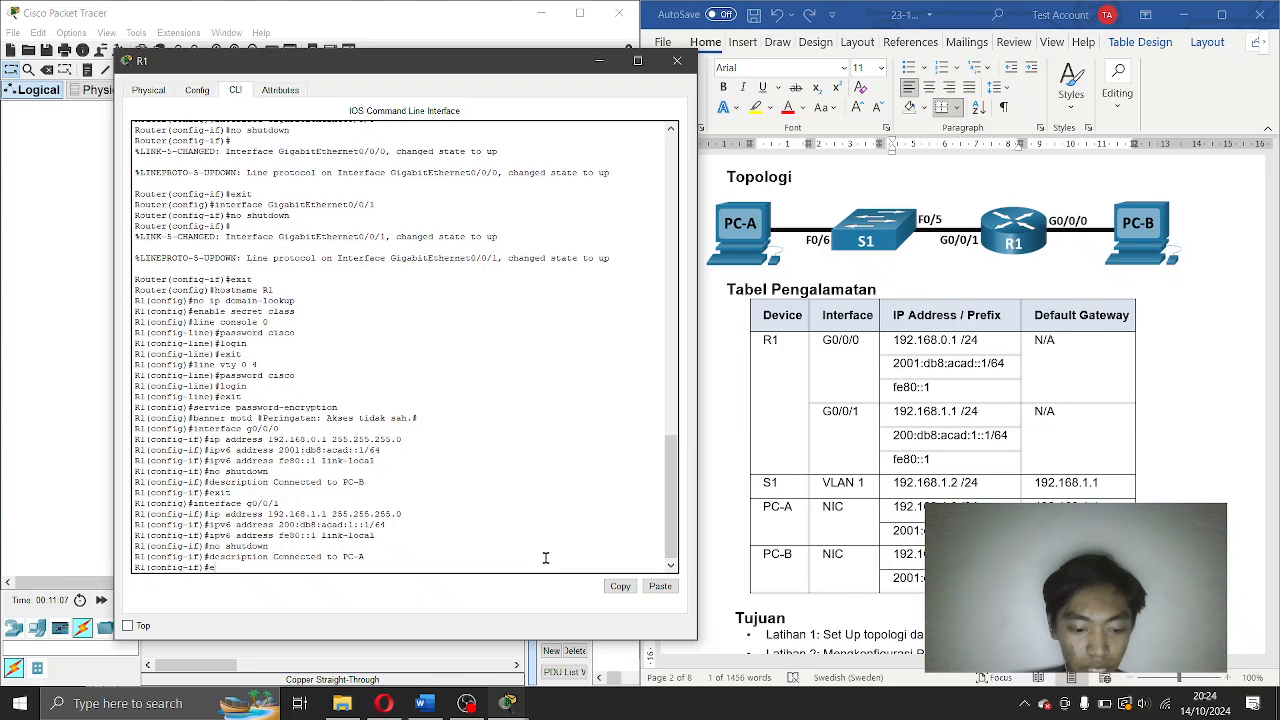
text(xit)
key(Return)
Enable IPv6 routing on R1 with ipv6 unicast-routing, as given in item 11 of the module's router configuration instructions.
scroll(980, 400, down, 10)
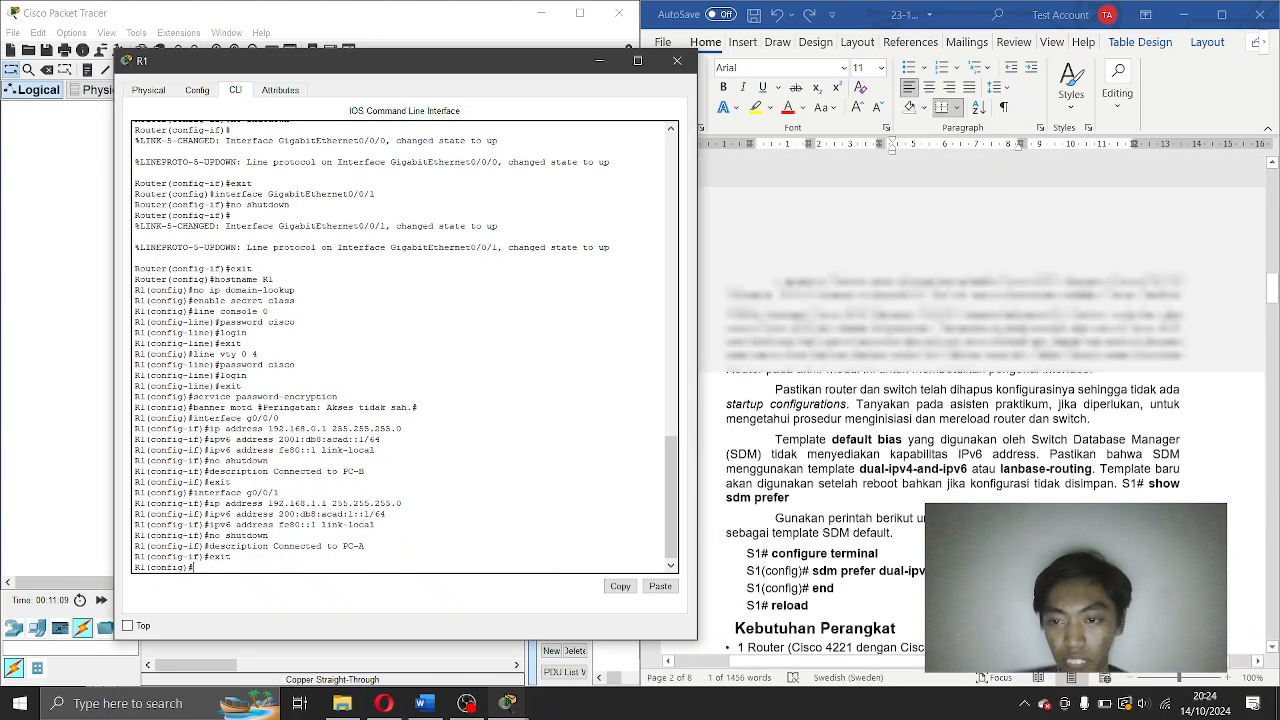
scroll(980, 400, down, 15)
scroll(980, 400, up, 3)
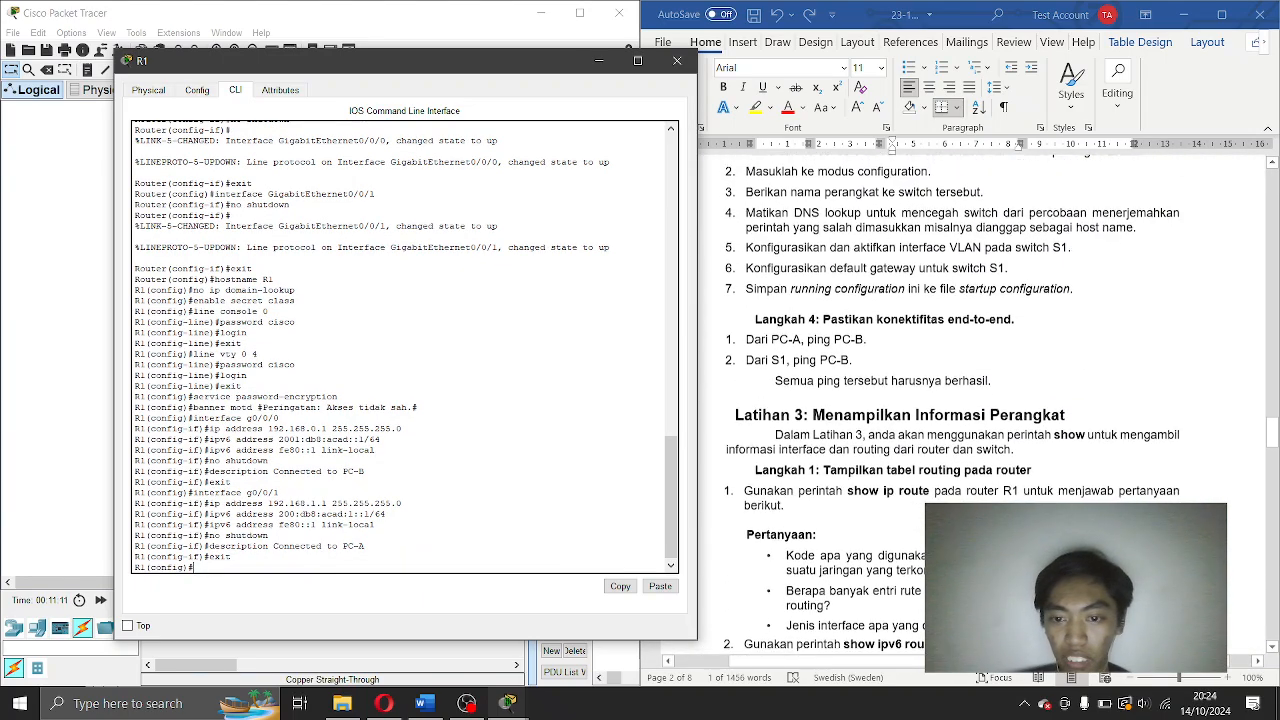
scroll(860, 430, up, 1)
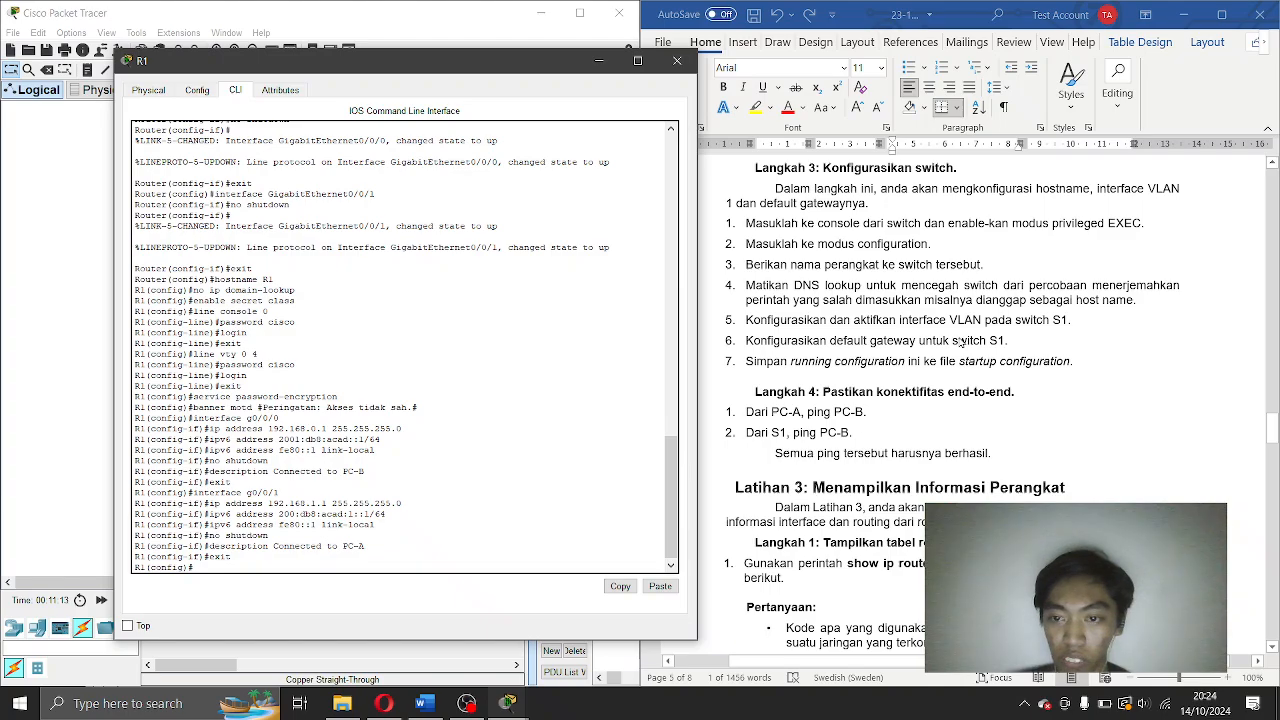
scroll(960, 342, up, 6)
scroll(960, 342, up, 4)
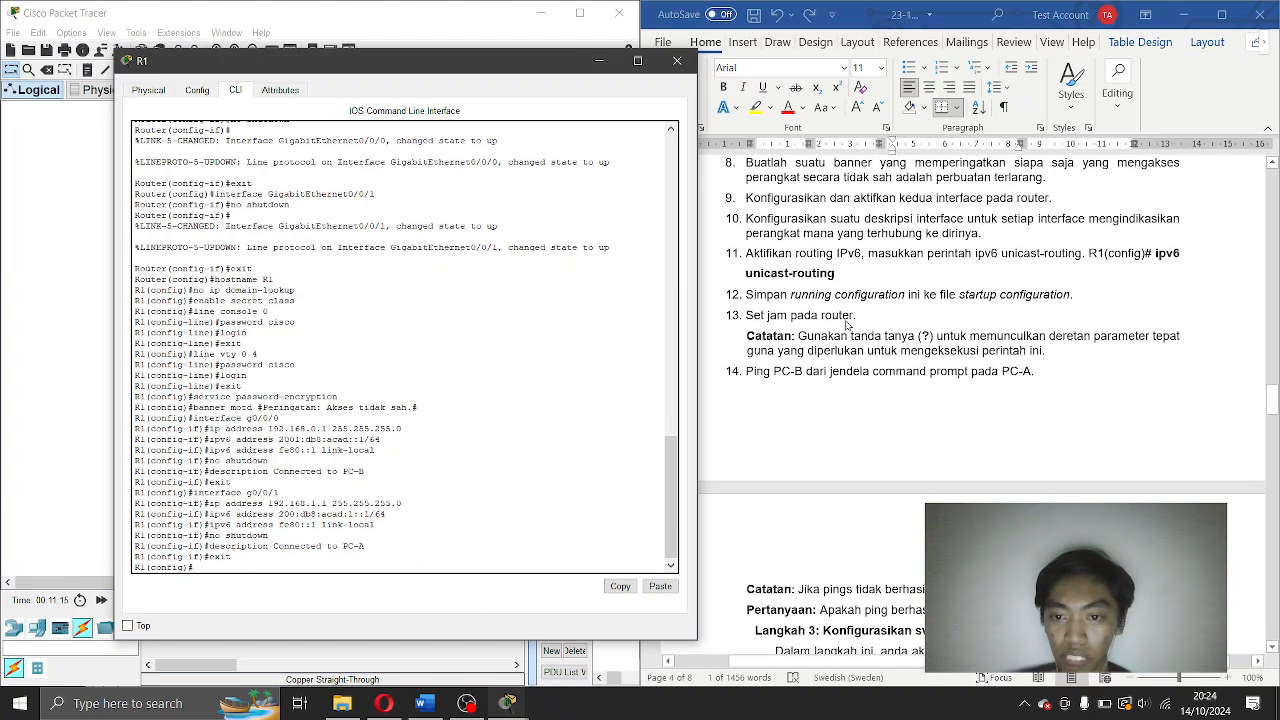
scroll(838, 318, up, 1)
scroll(884, 258, up, 1)
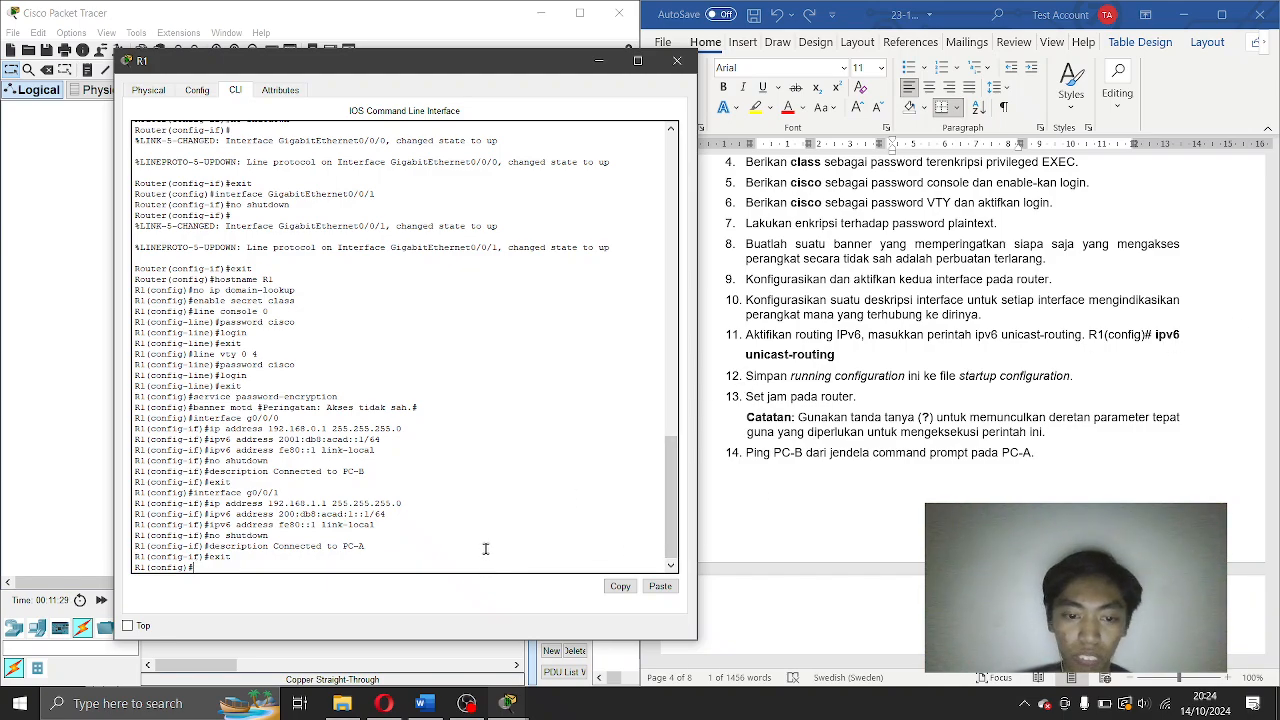
text(ipv6)
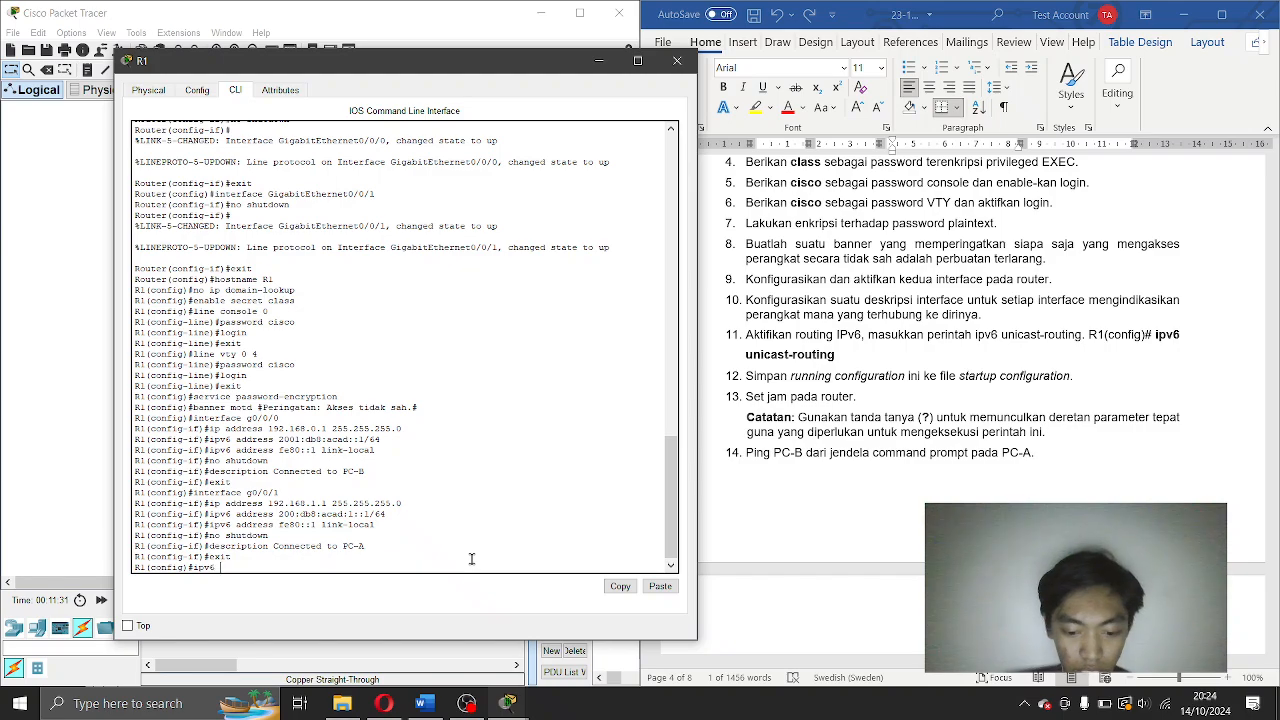
text( unicast-)
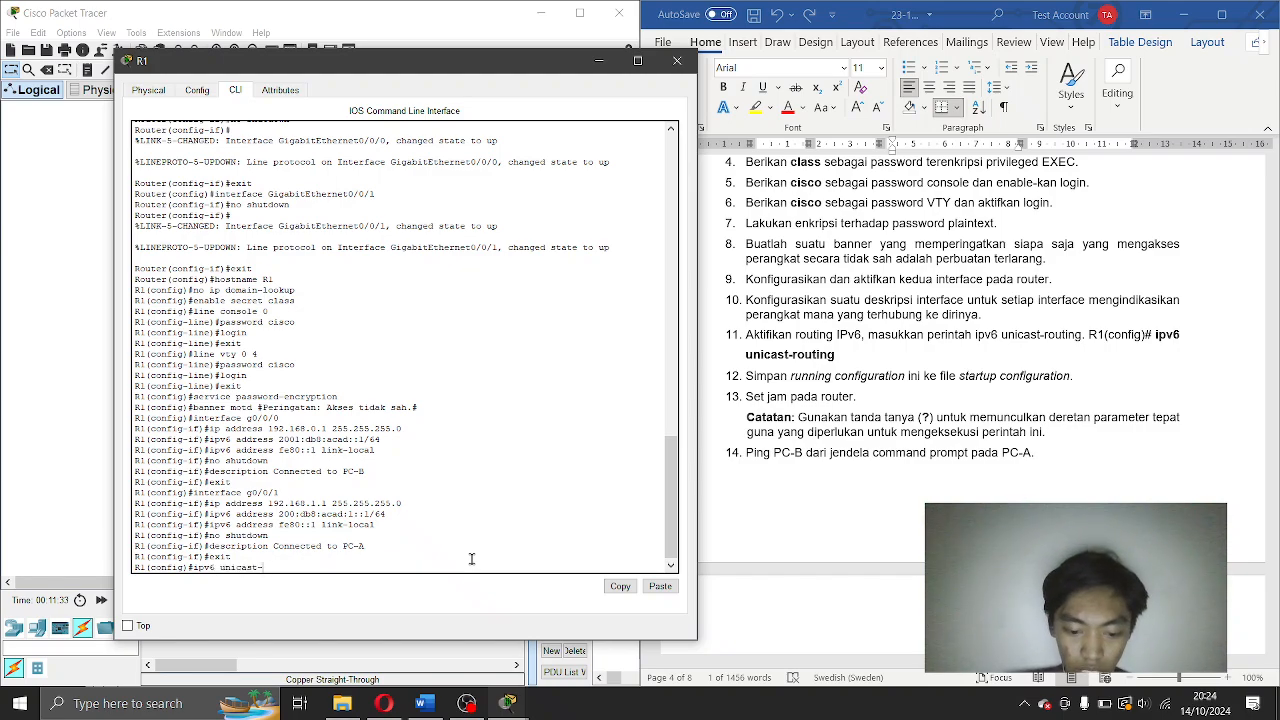
text(routing)
key(Return)
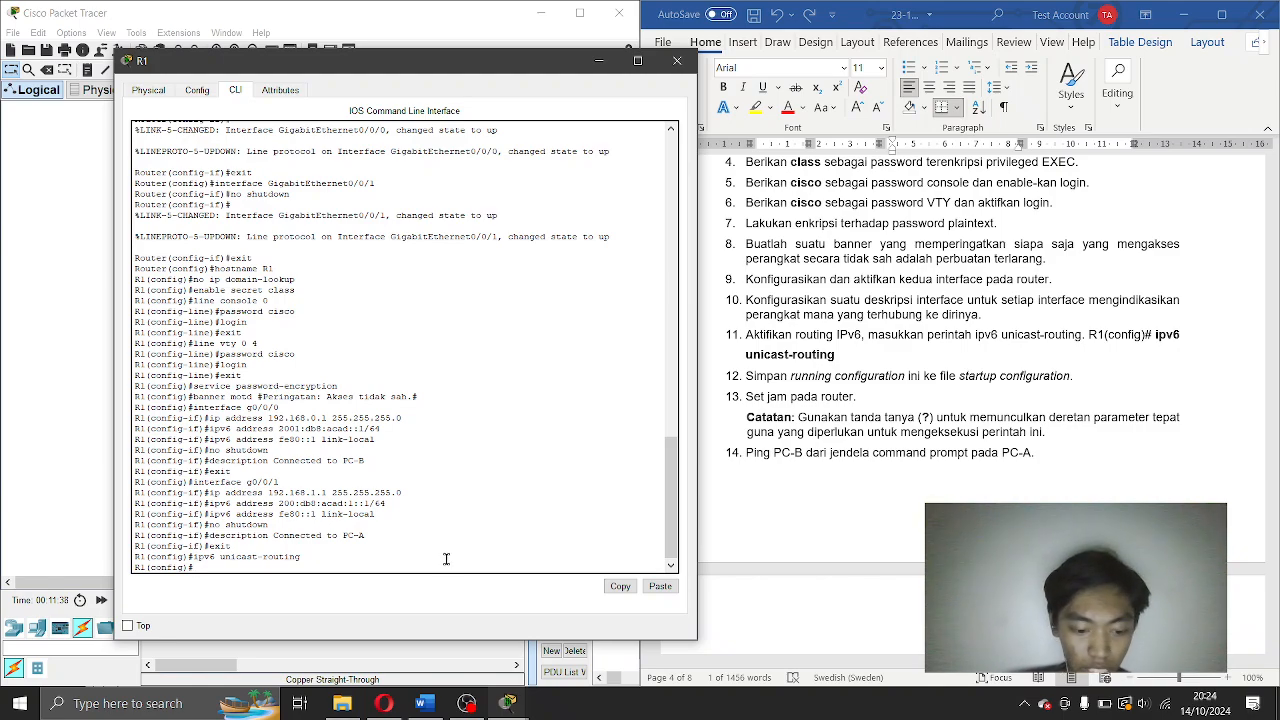
Leave R1's global configuration mode and save the configuration with write memory.
text(exit)
key(Return)
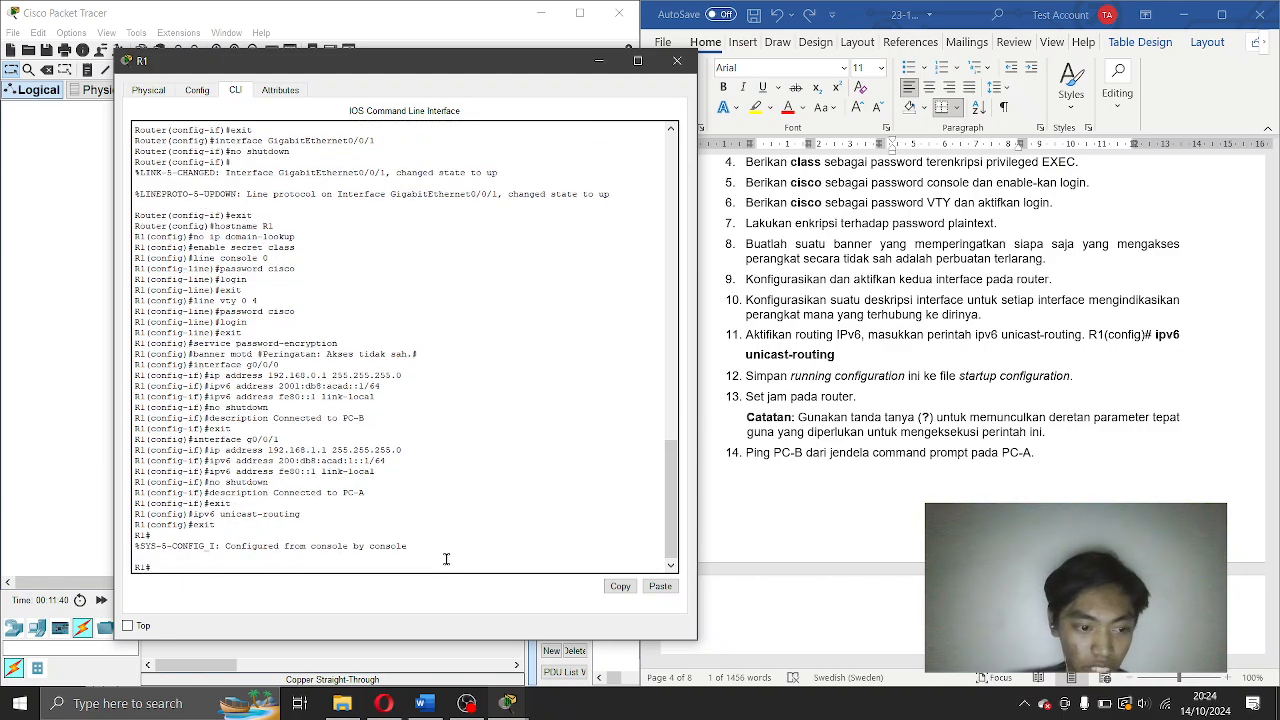
text(write mem)
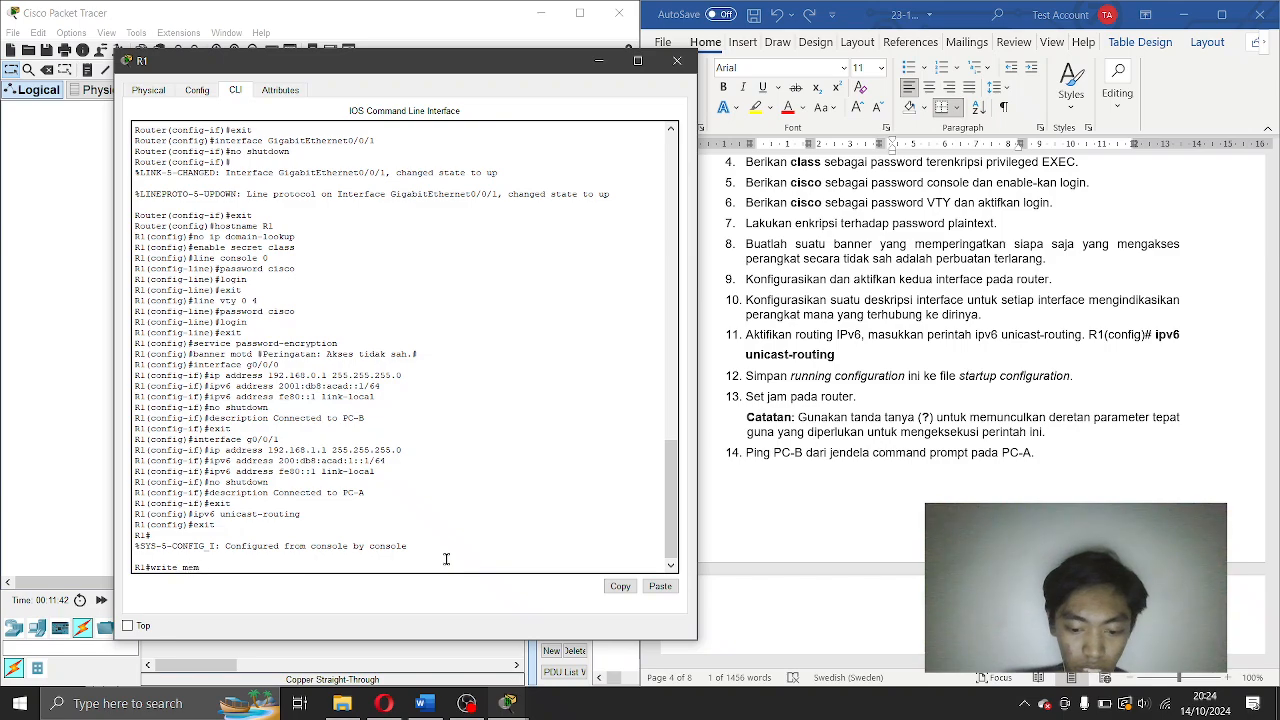
text(mory)
key(Return)
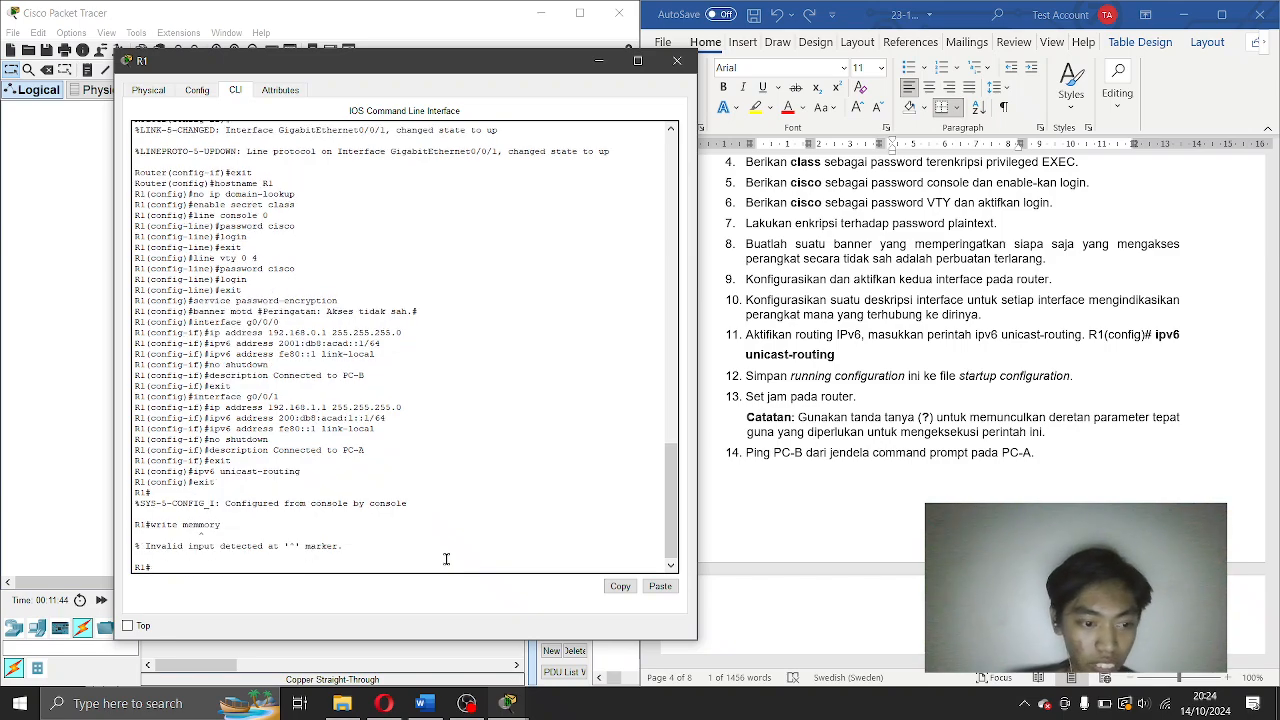
key(Up)
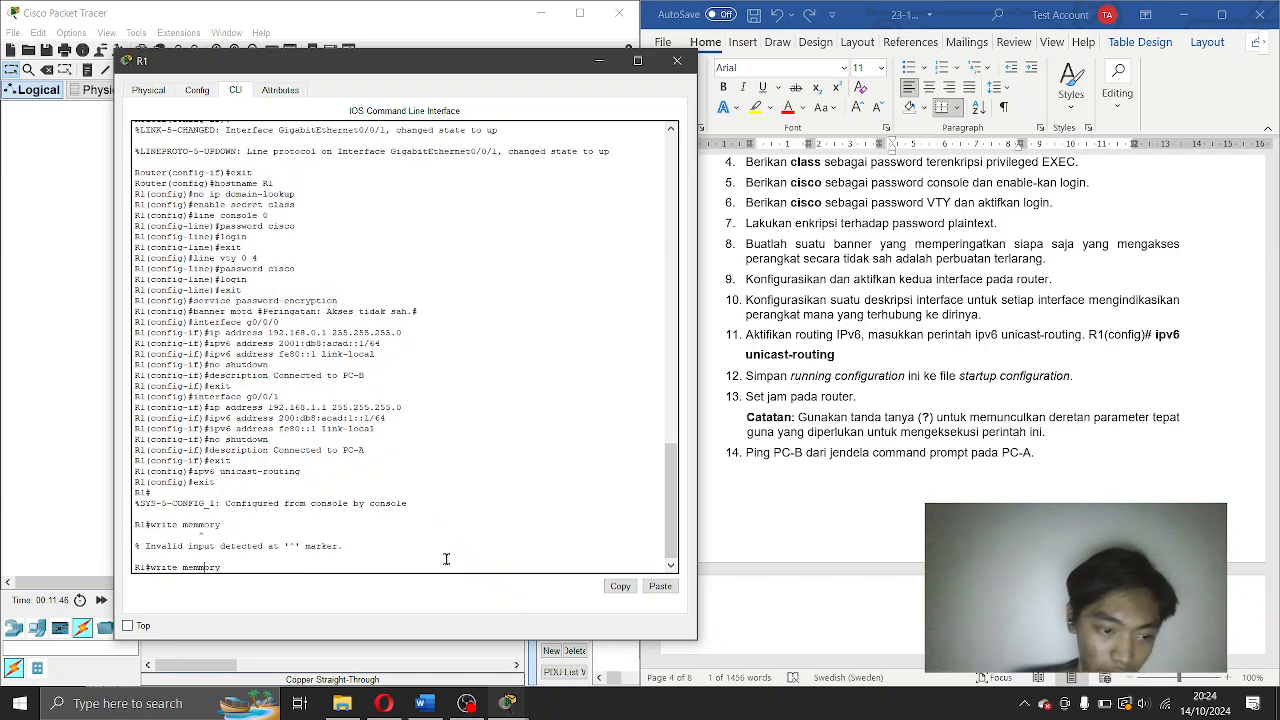
key(BackSpace)
key(Return)
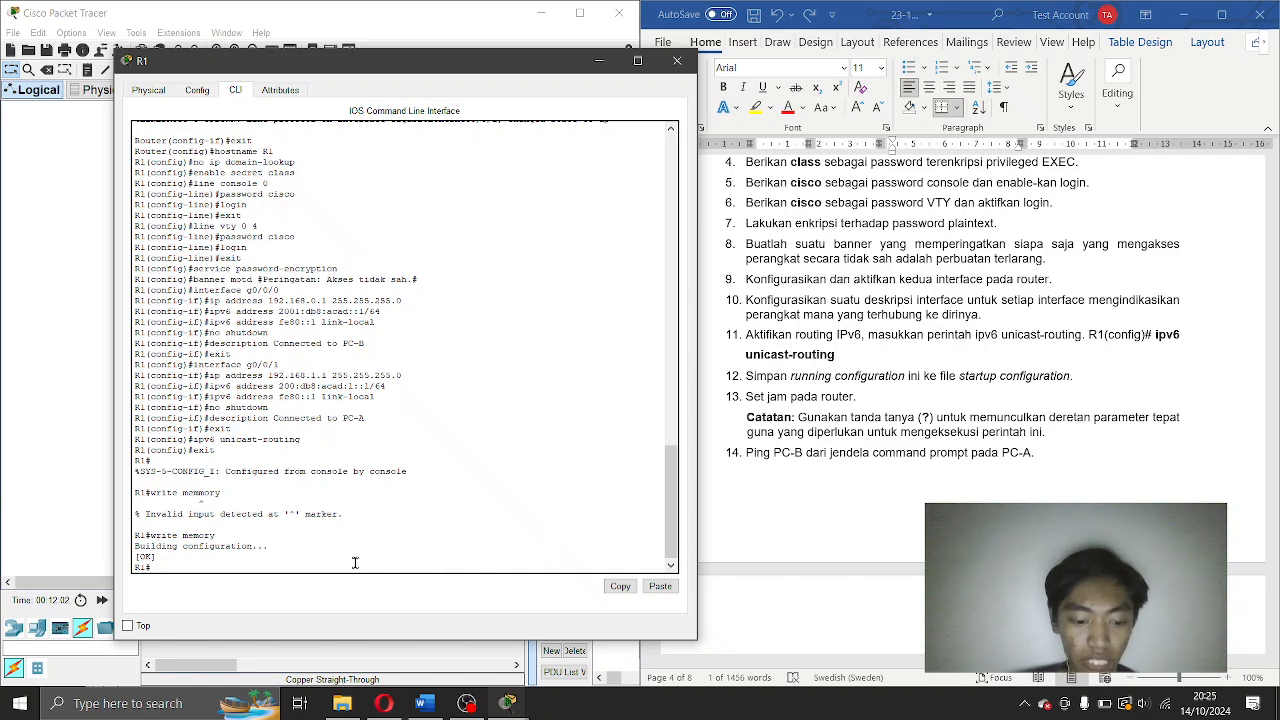
Copy R1's running-config to startup-config, accepting the default destination filename.
text(opy r)
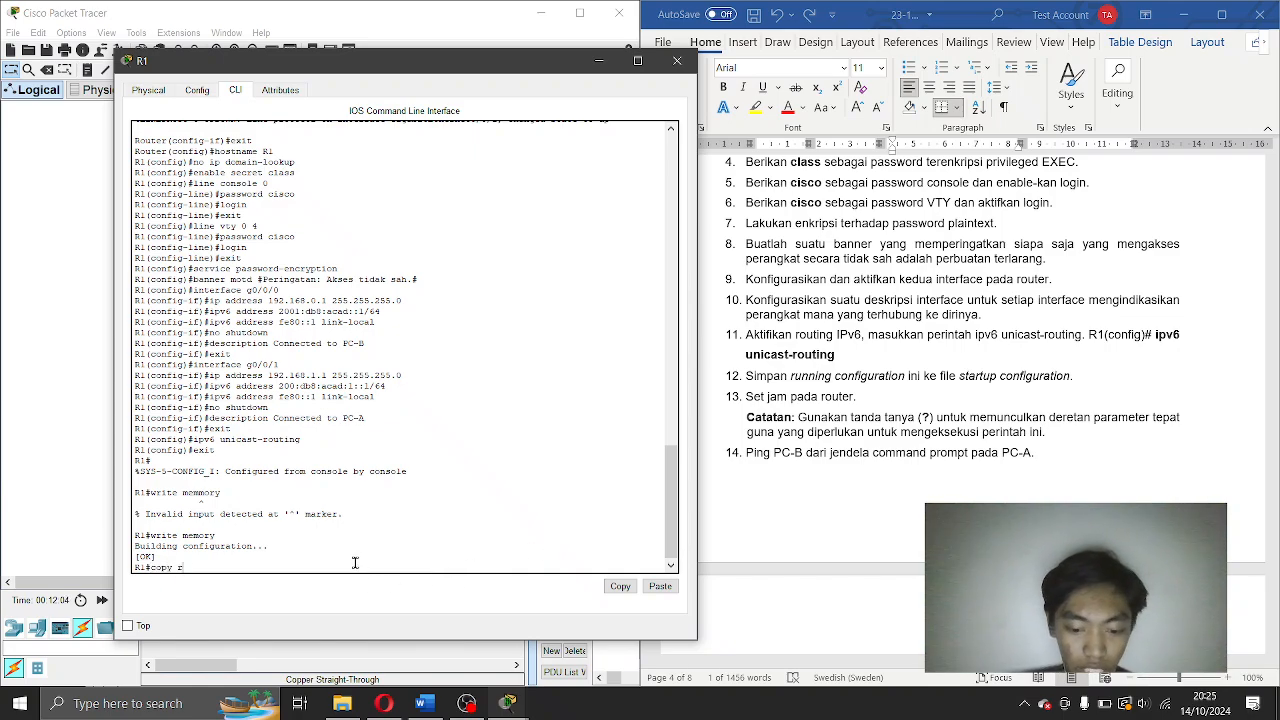
text(unning-con)
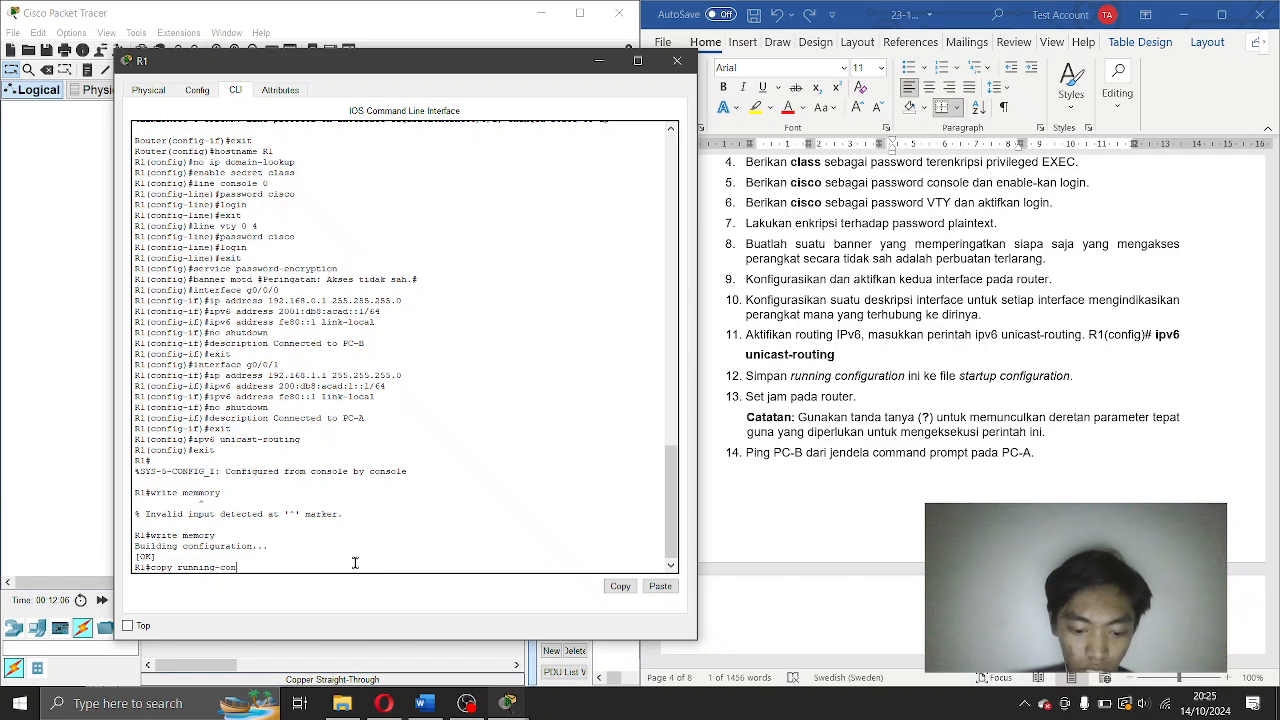
text(fig start)
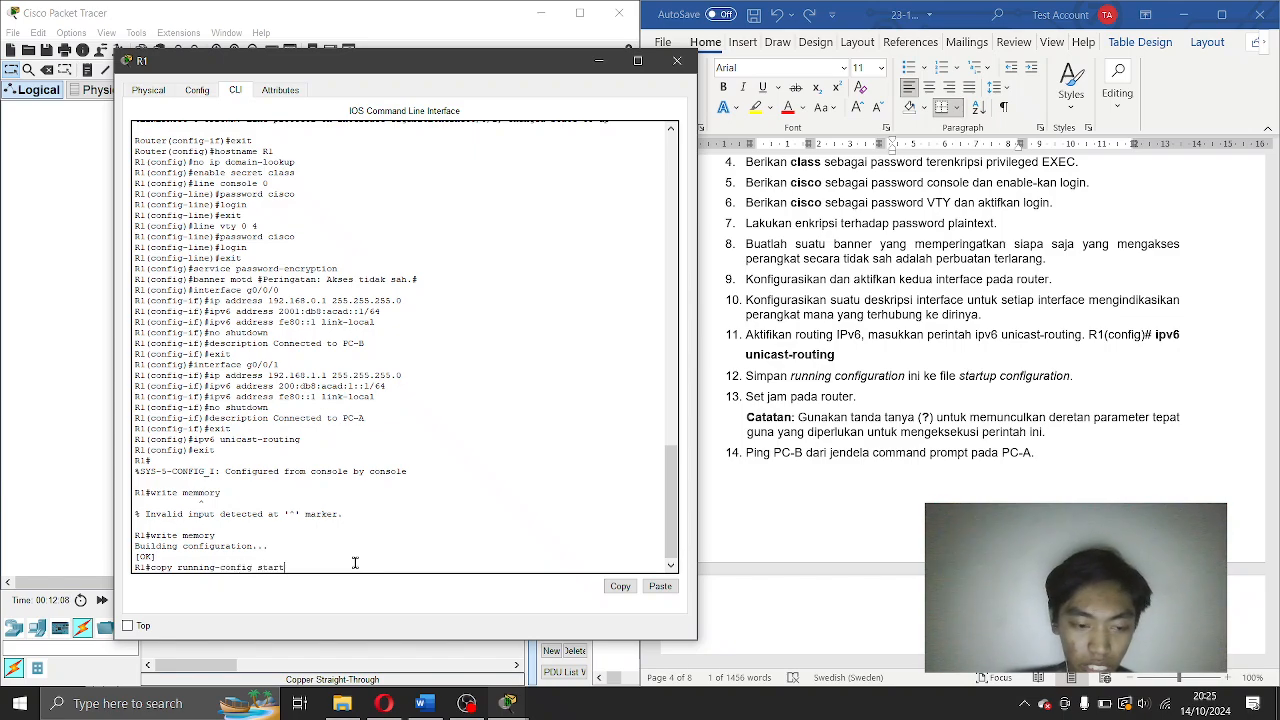
text(up)
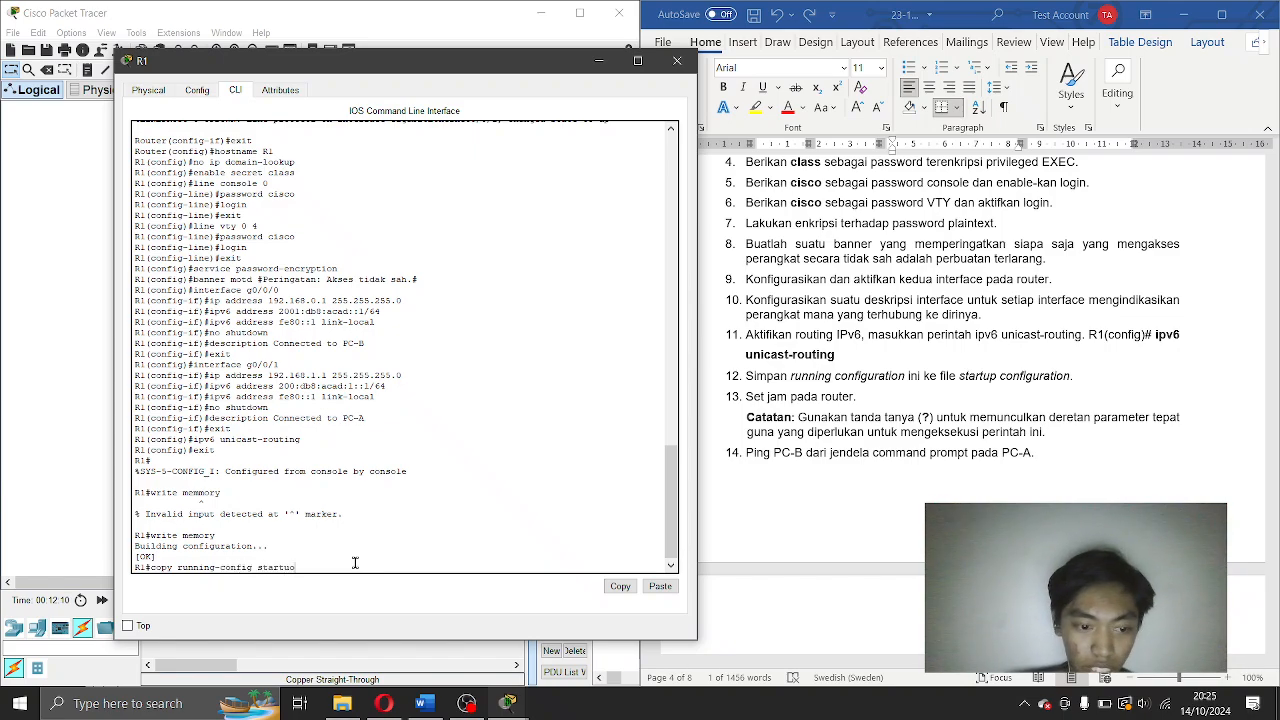
key(BackSpace)
text(p-config)
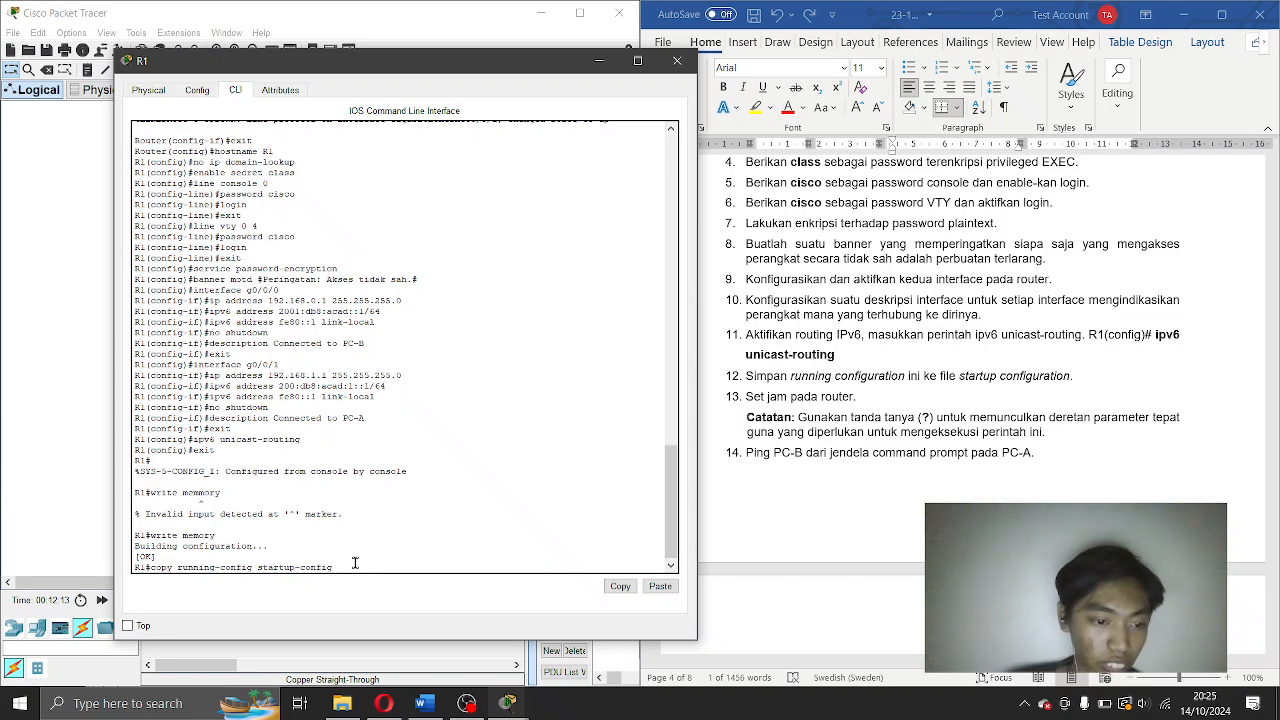
key(Return)
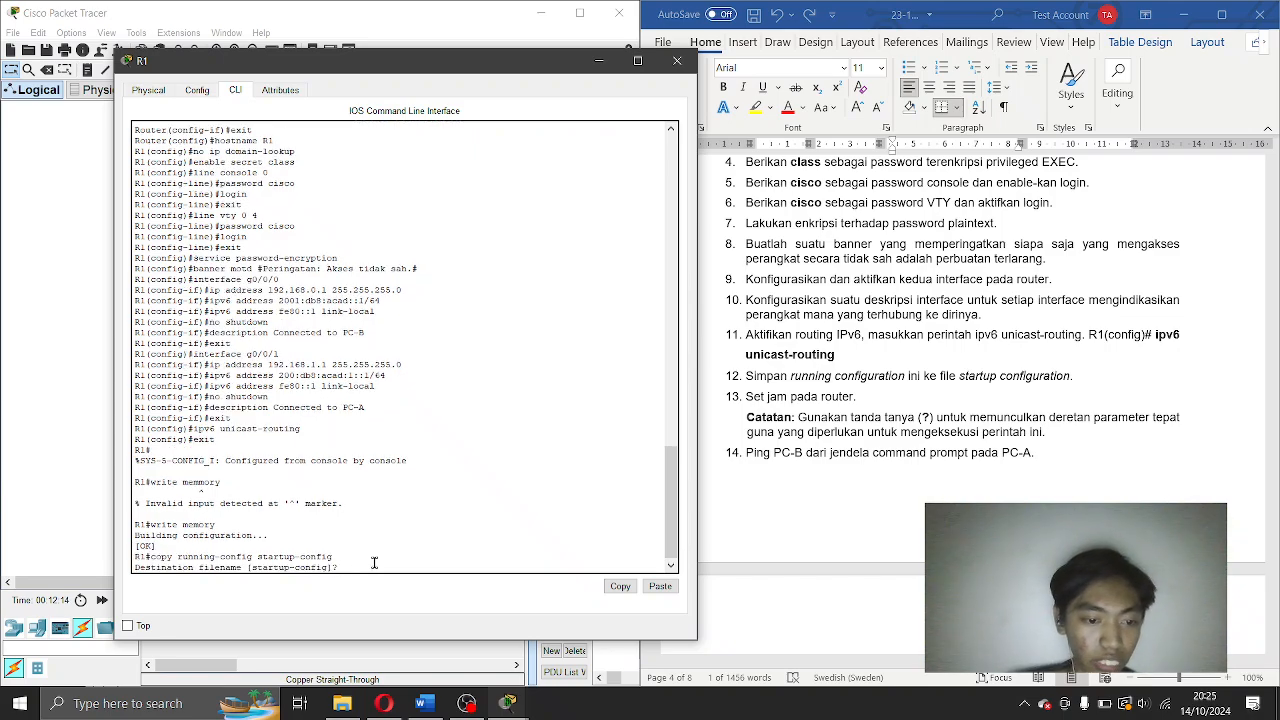
key(Return)
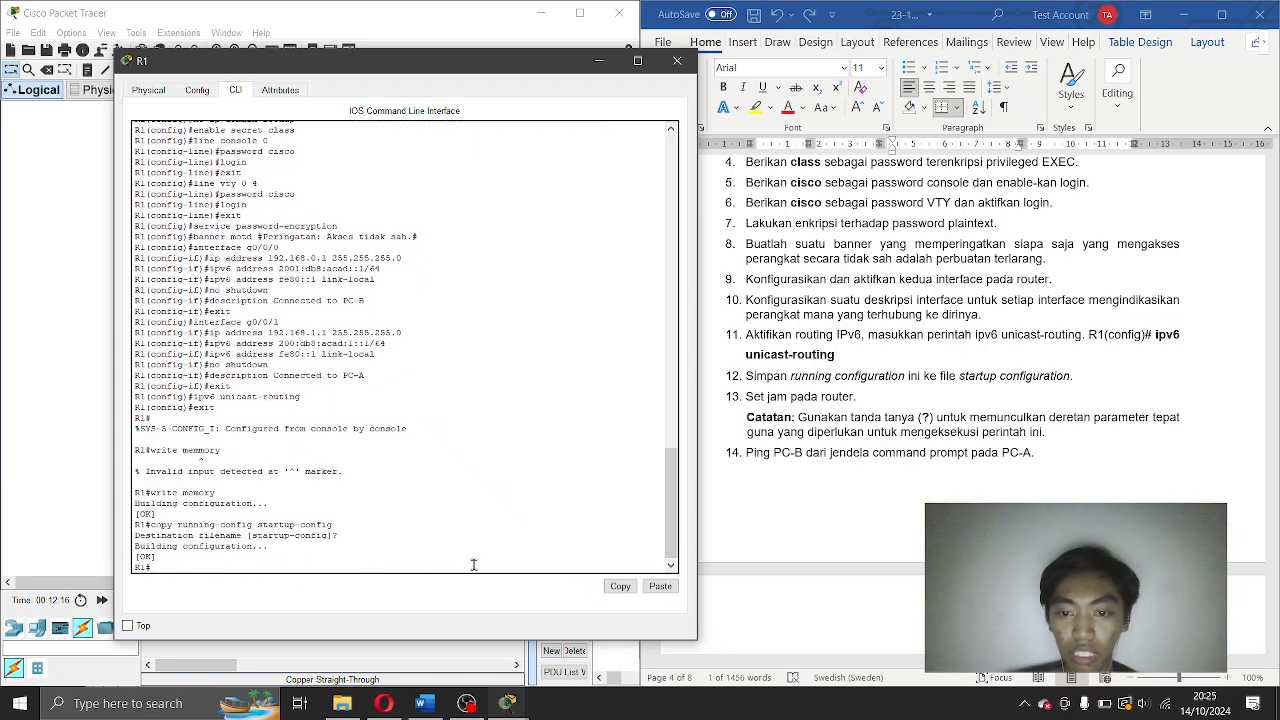
Set R1's clock to 20:25:00 on 14 October 2024.
text(clock)
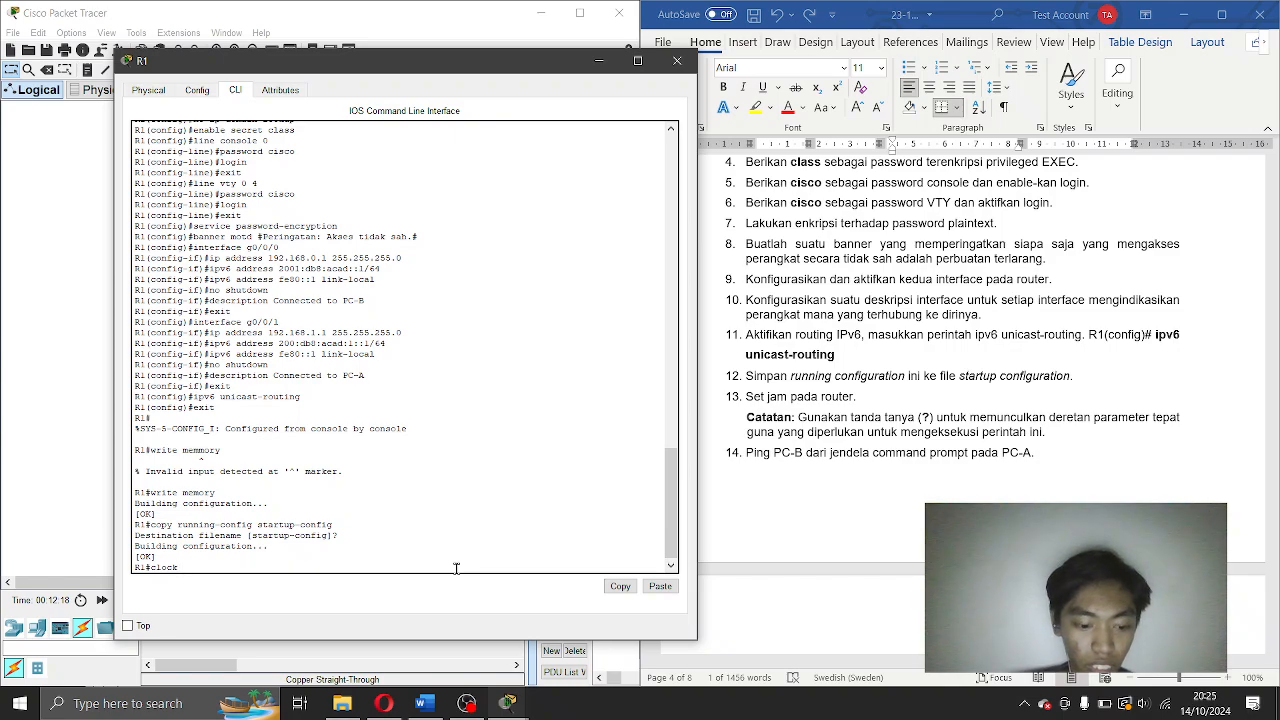
text( set)
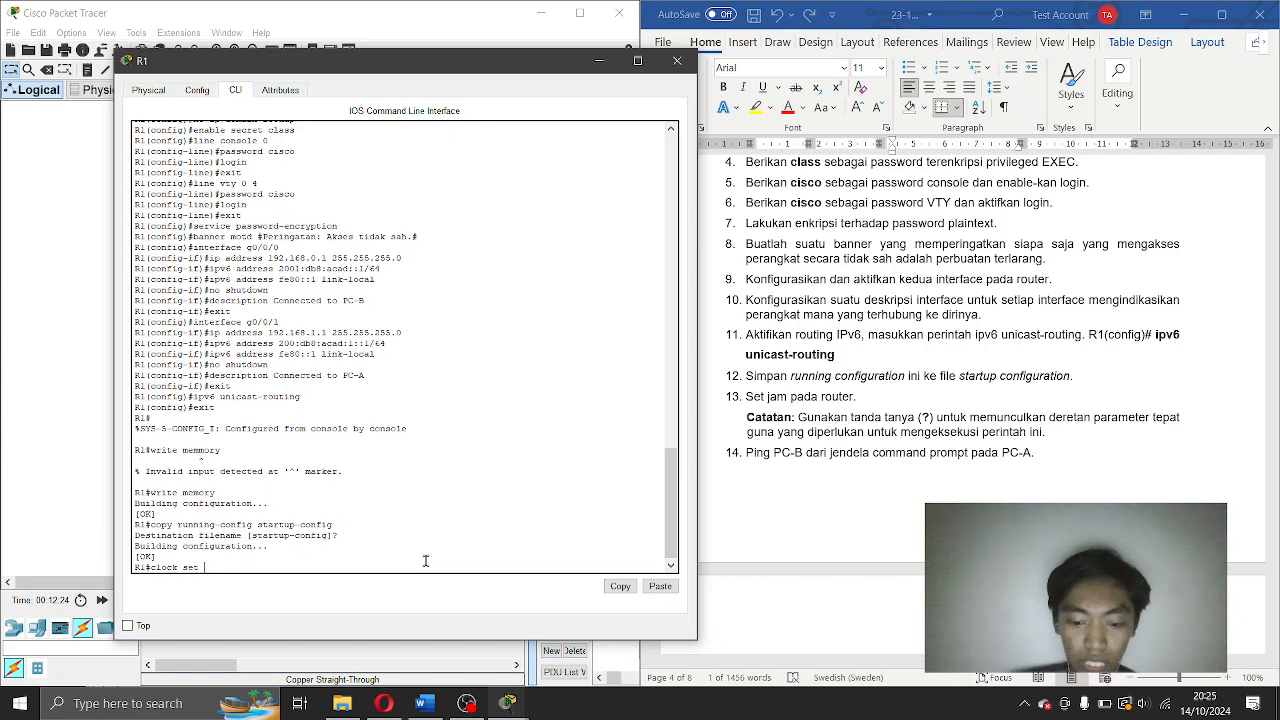
text( 20:)
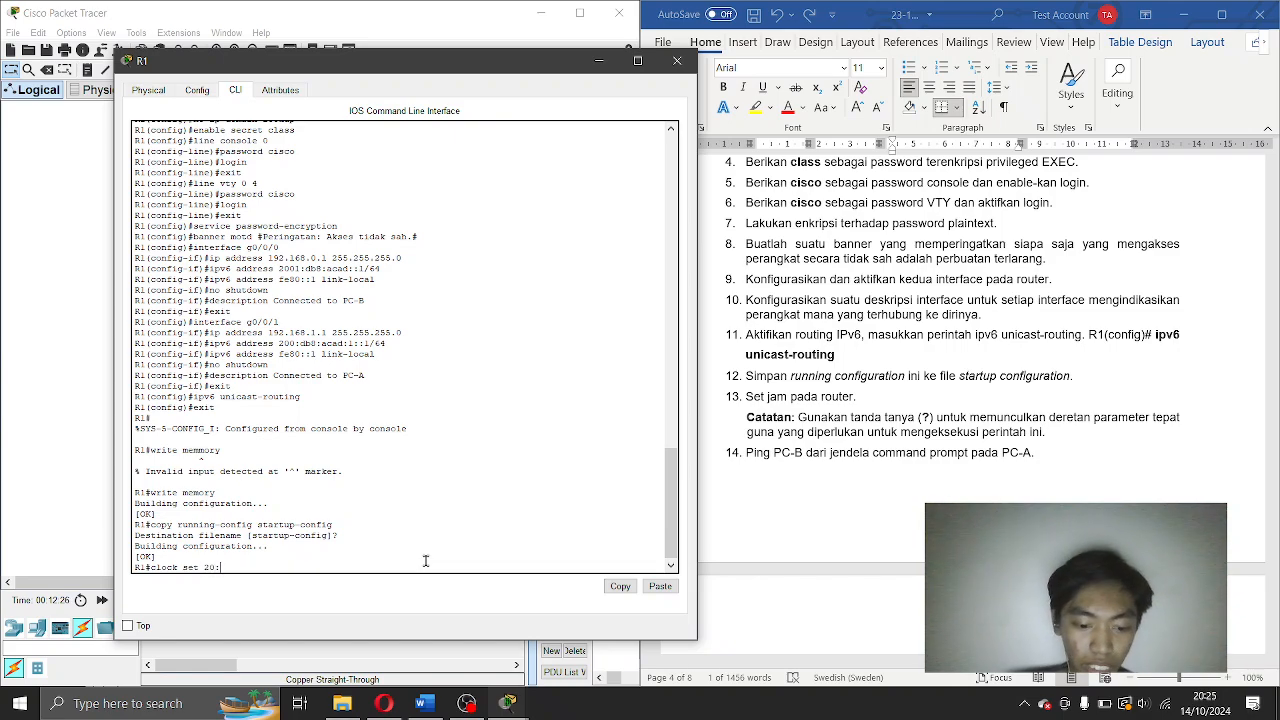
text(25:00)
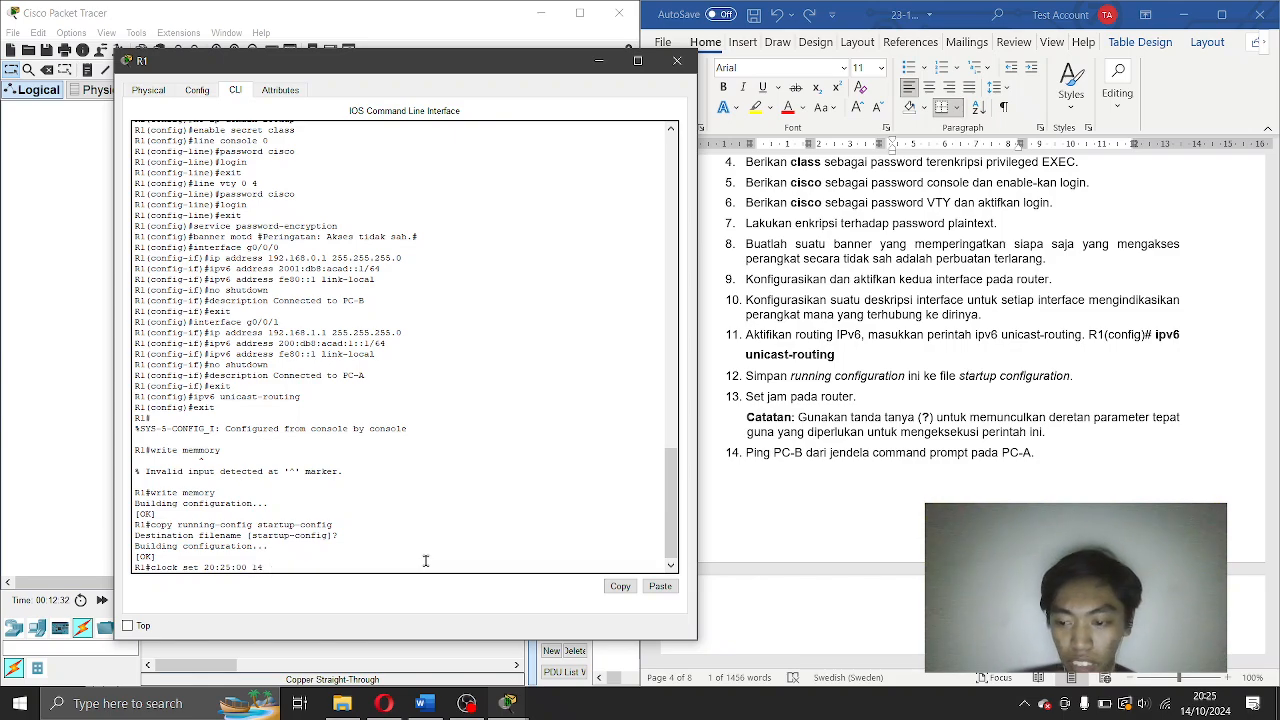
text( 14 October )
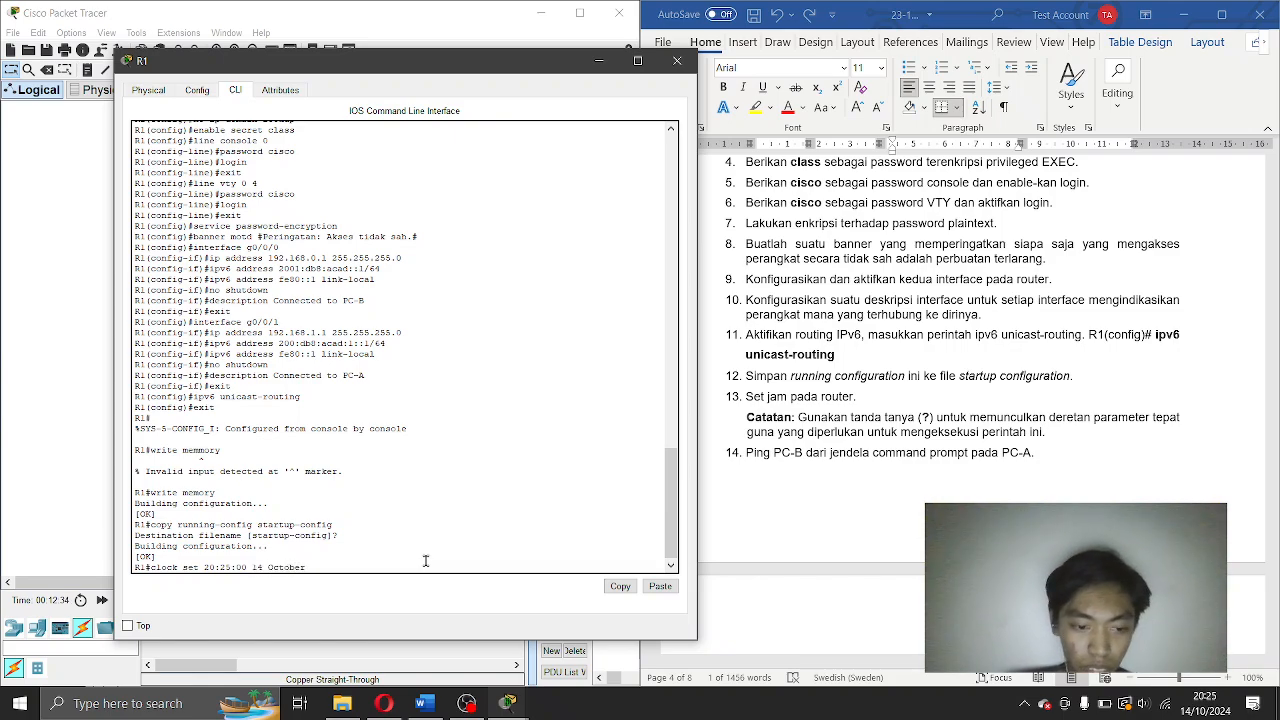
text(2024)
key(Return)
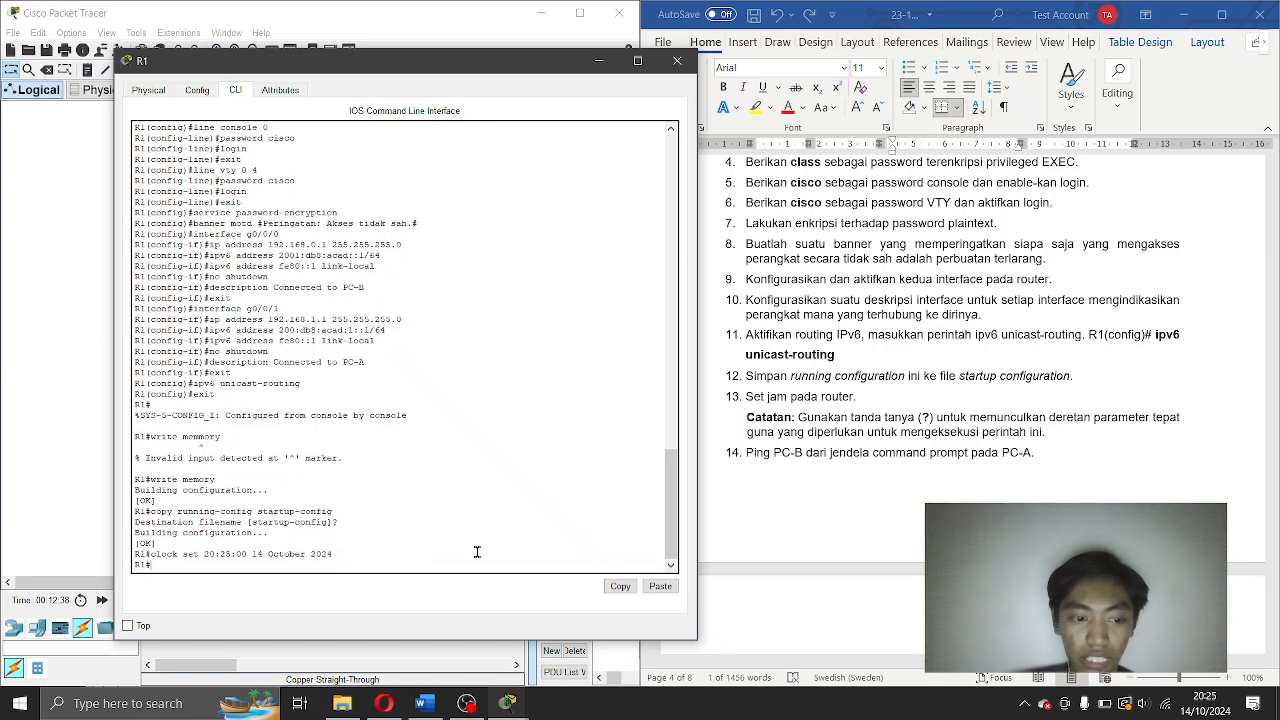
Close R1's window and ping PC-B at 192.168.0.3 from PC-A's command prompt, as item 14 of the module asks.
scroll(845, 460, down, 1)
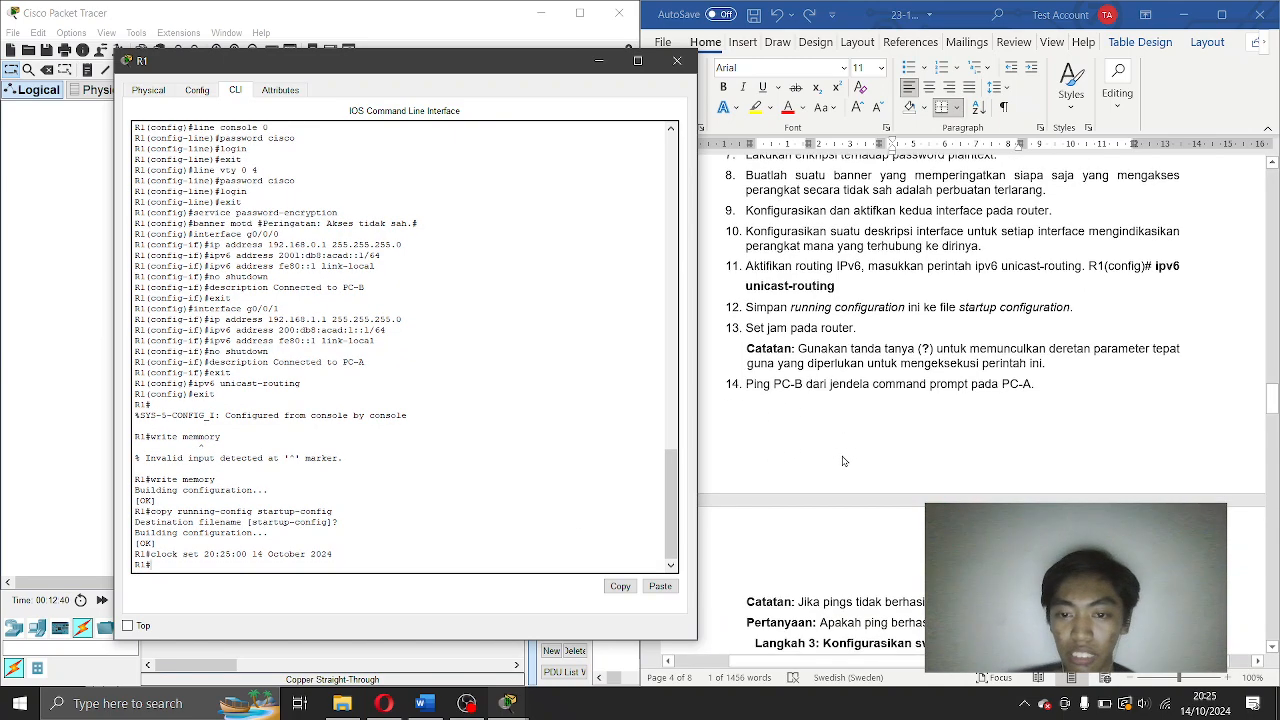
click(678, 62)
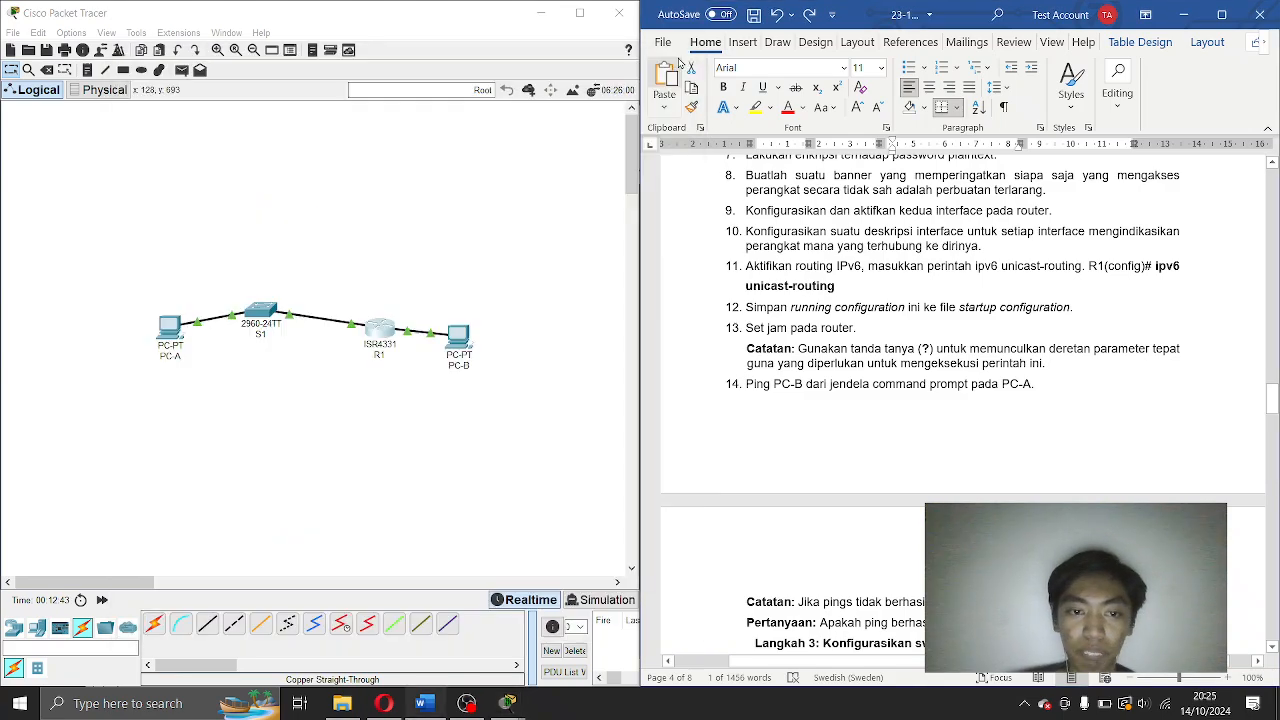
click(170, 330)
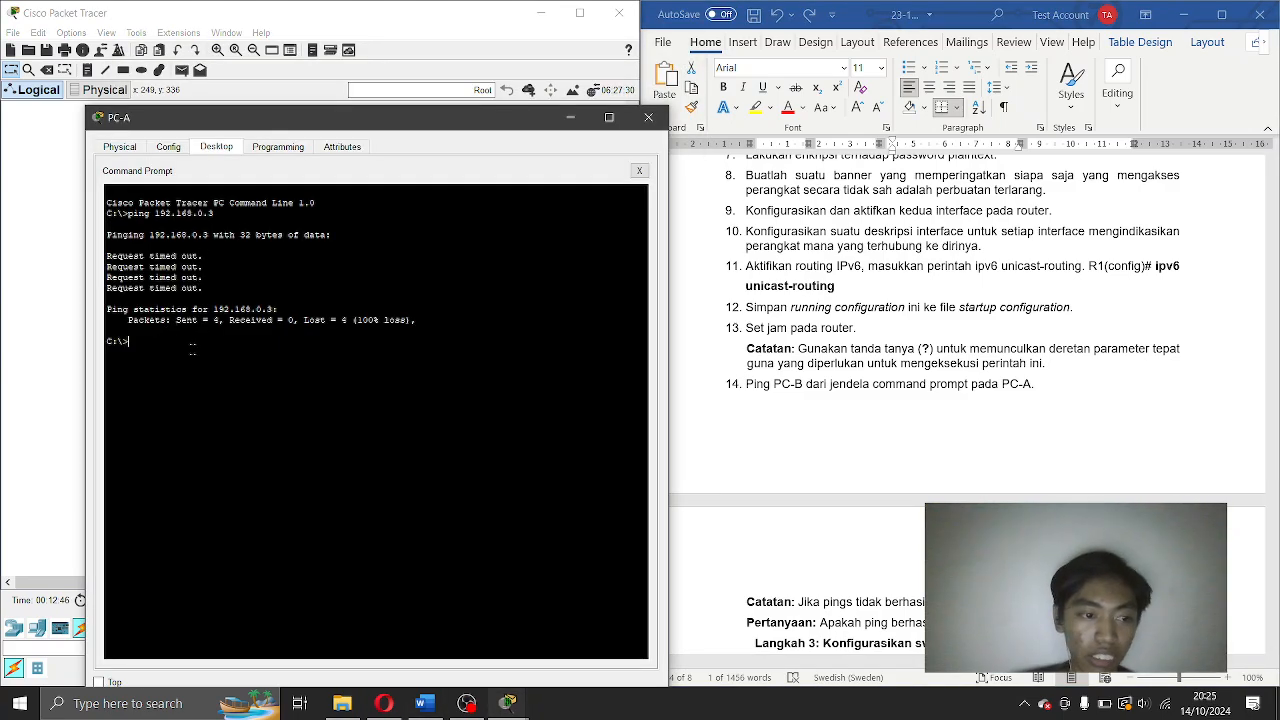
key(Up)
key(Return)
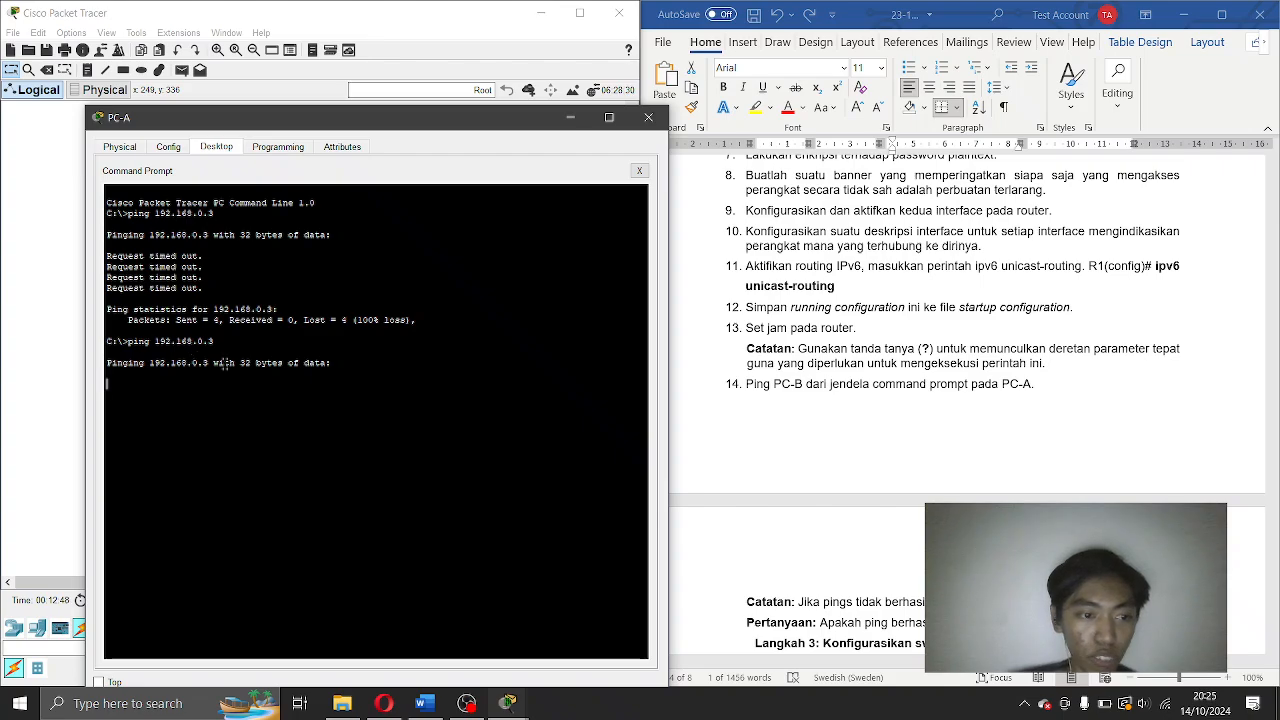
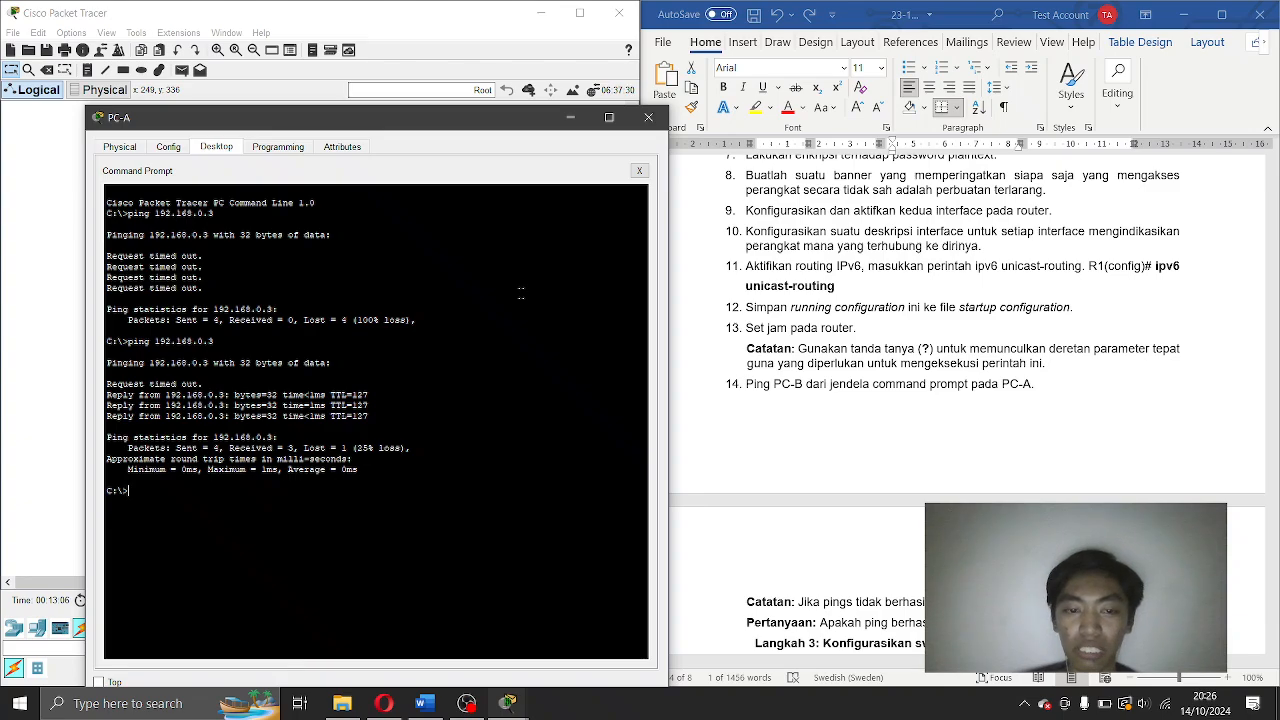
Bring up the module's Langkah 3 switch instructions and start a command-line session on switch S1 beside them.
click(835, 385)
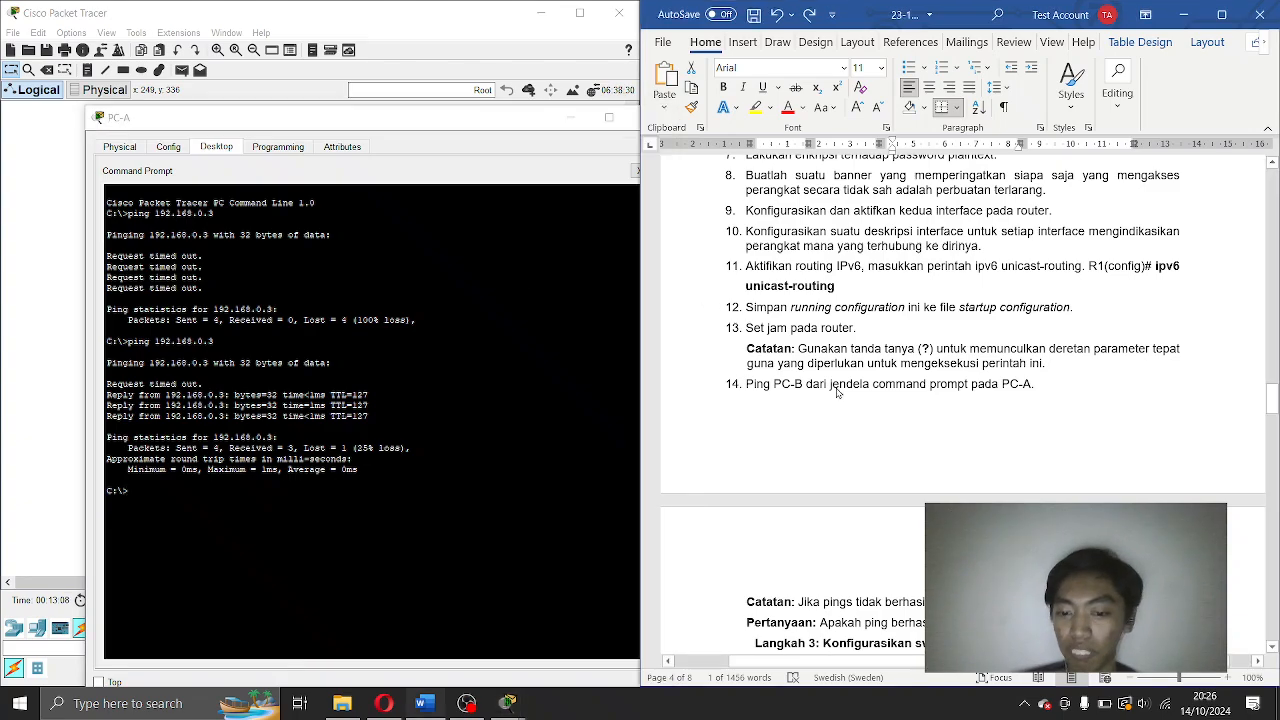
scroll(835, 385, down, 7)
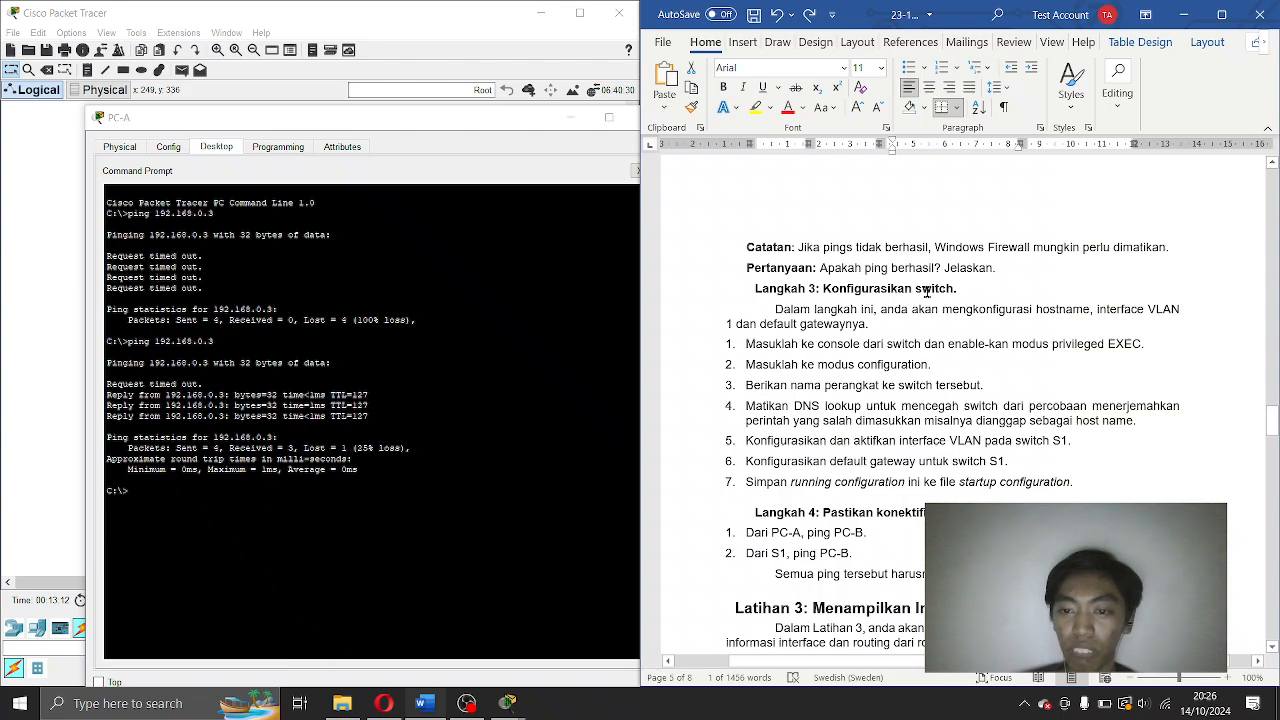
click(525, 180)
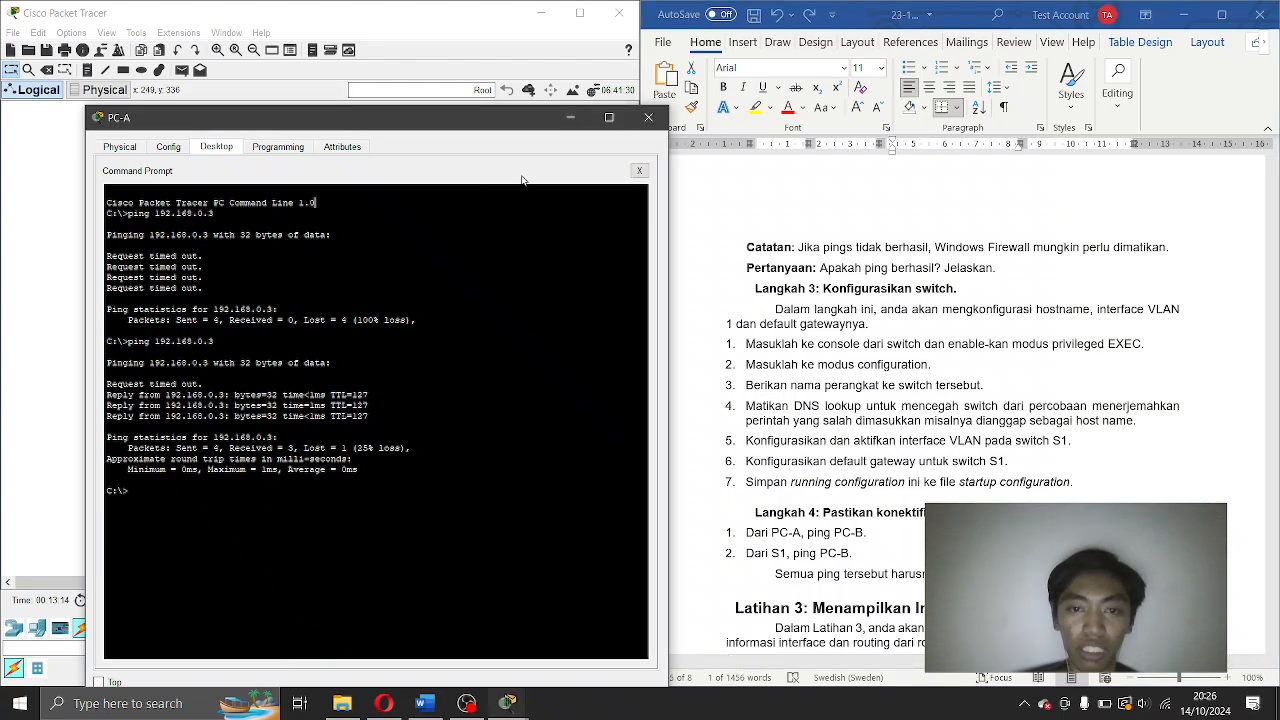
click(648, 118)
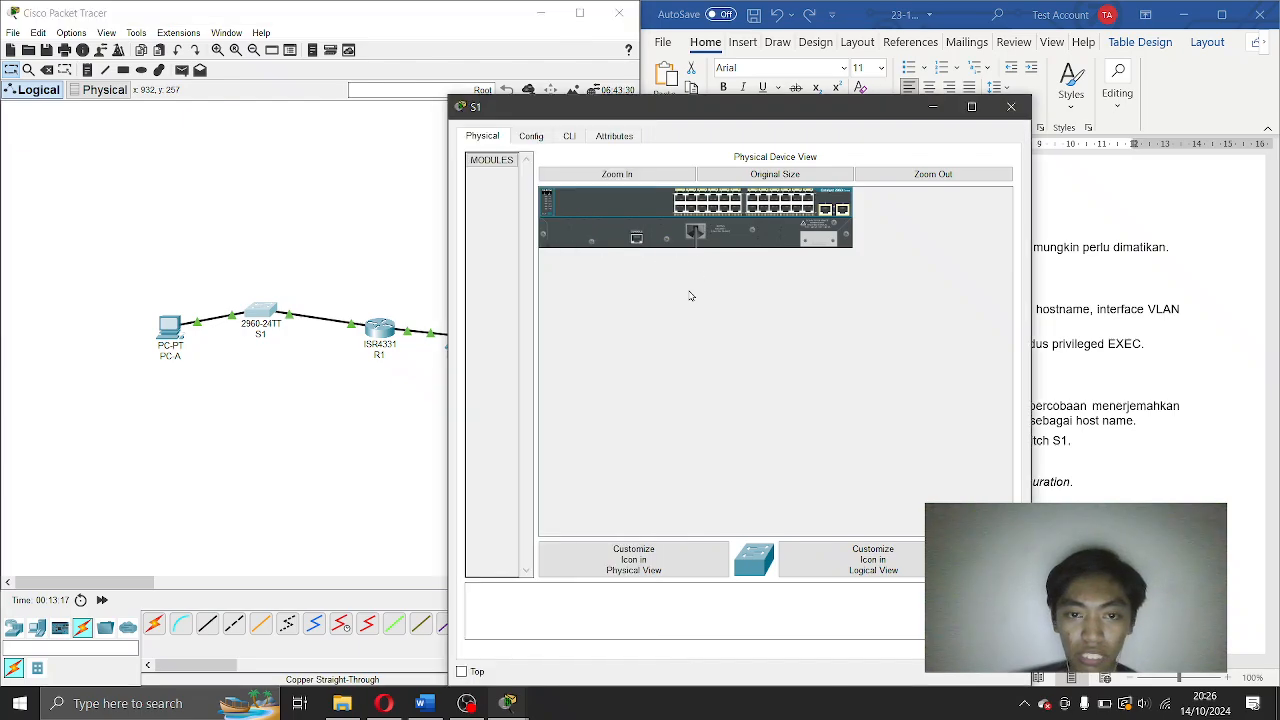
click(570, 135)
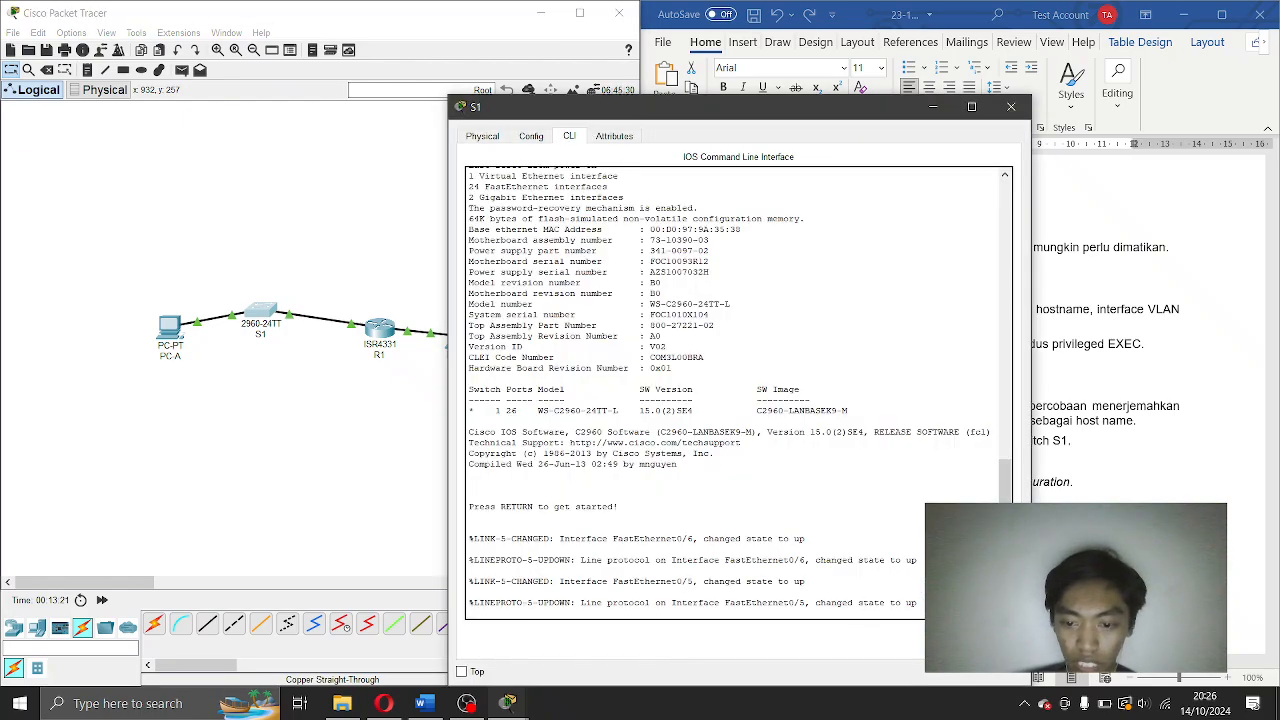
key(Return)
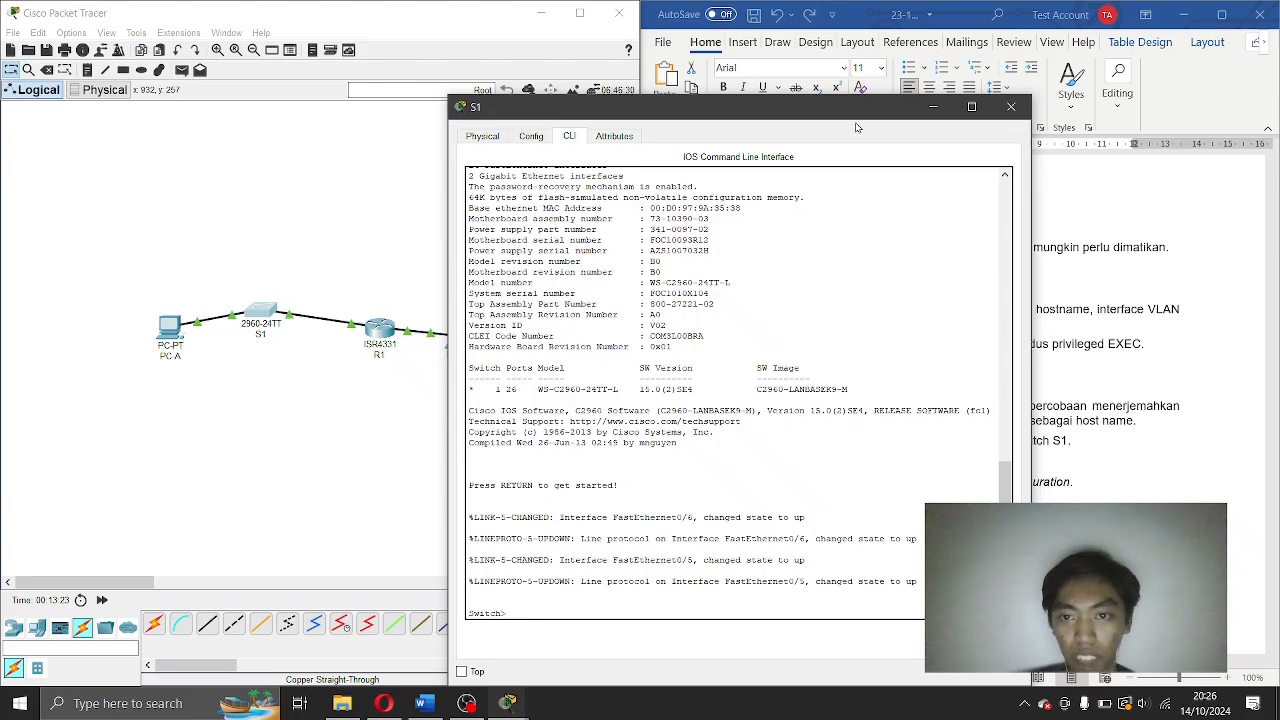
drag(856, 108, 488, 71)
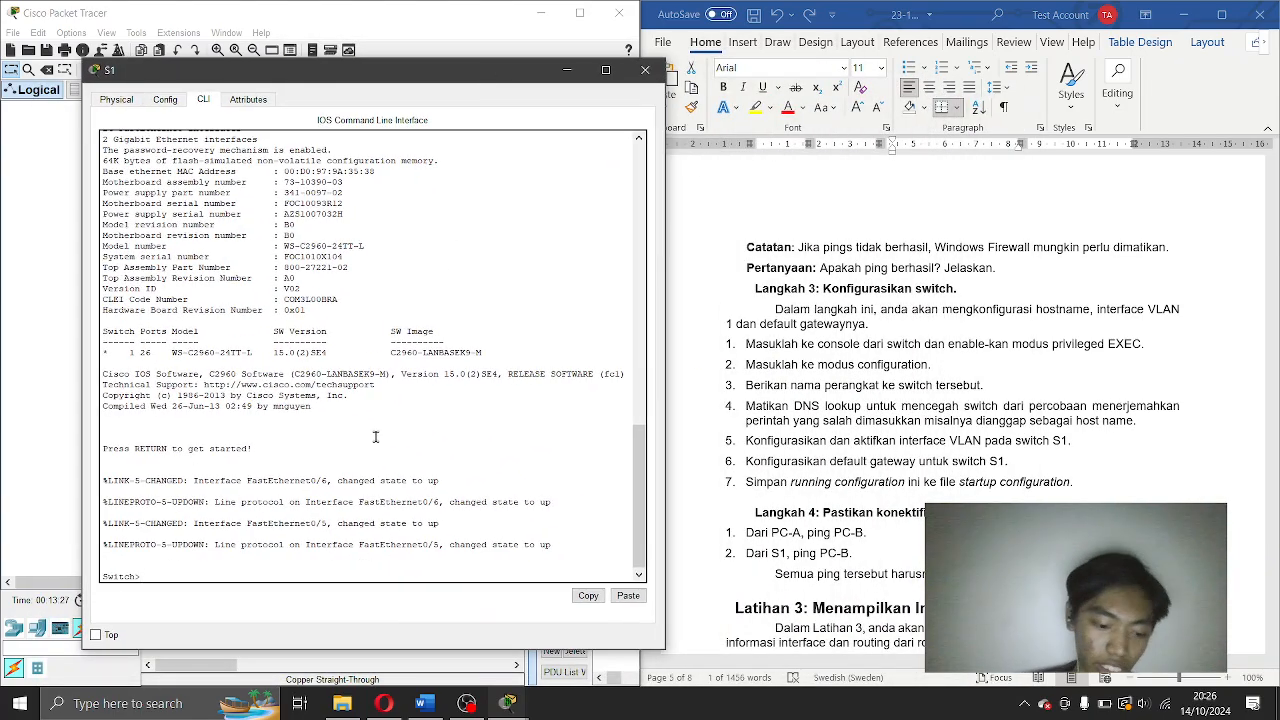
Enter privileged EXEC mode on the switch and go into global configuration mode with config terminal.
text(enable)
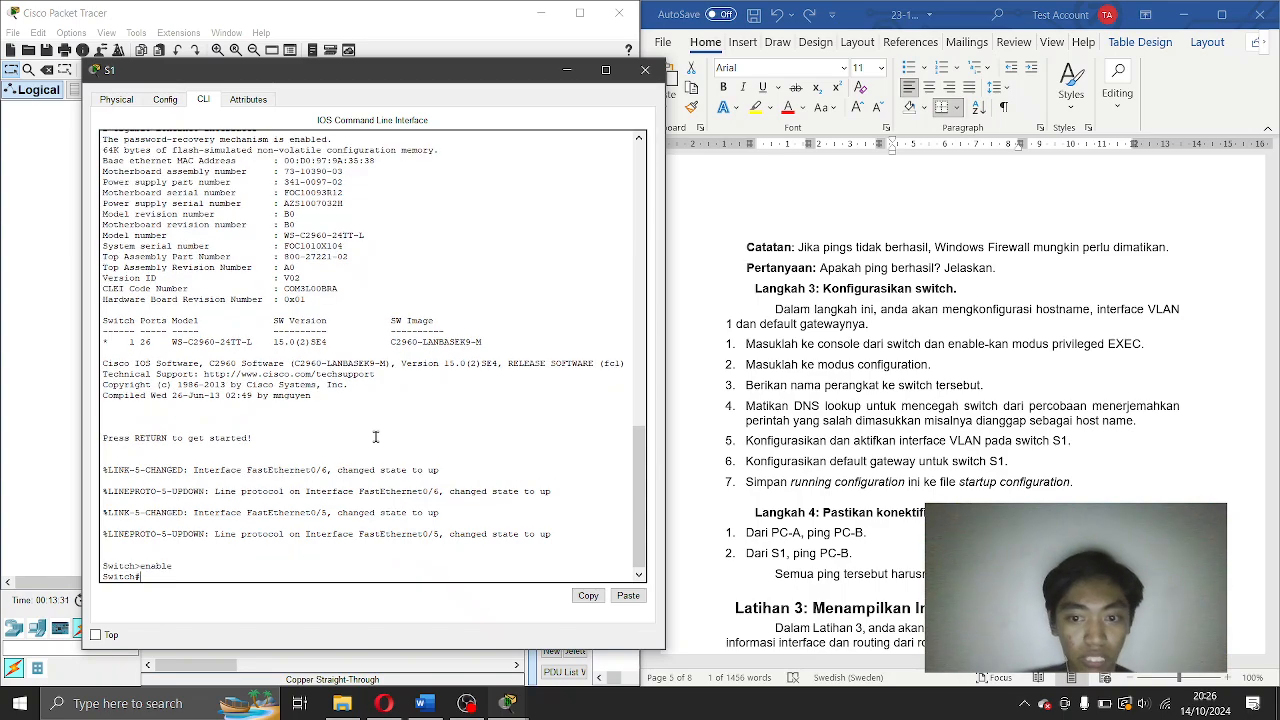
text(nfi)
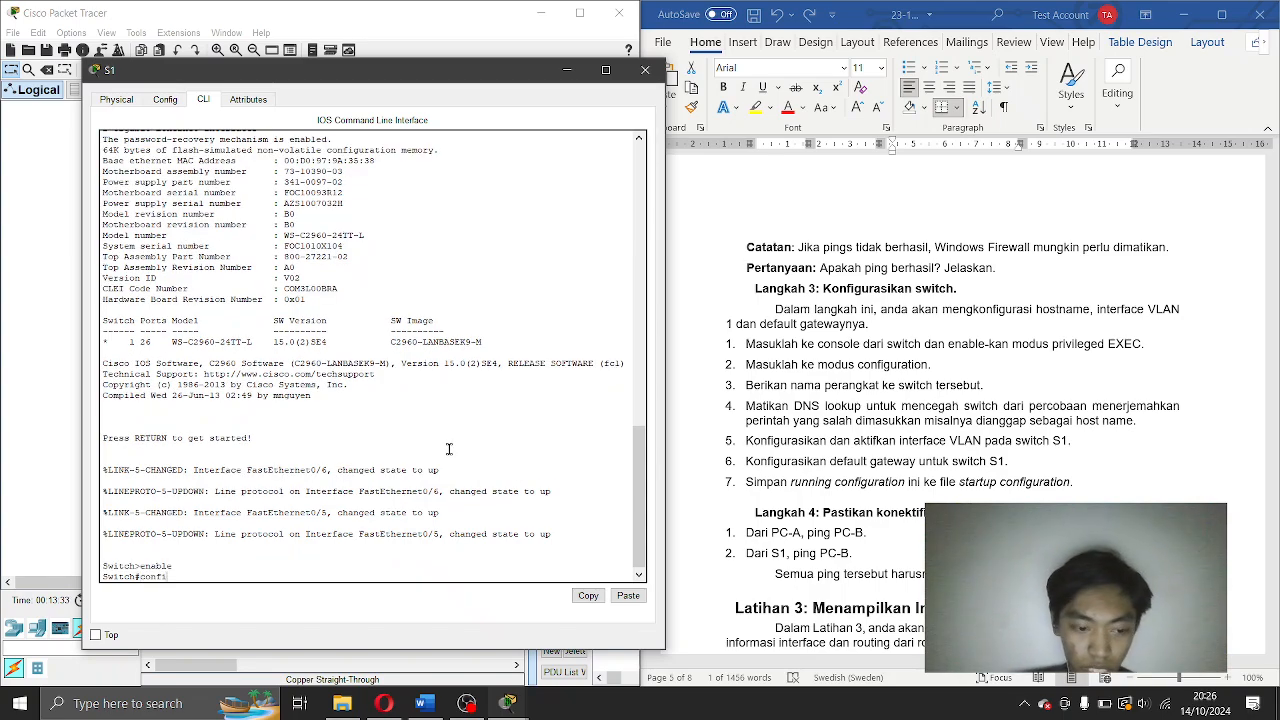
text(g terminal)
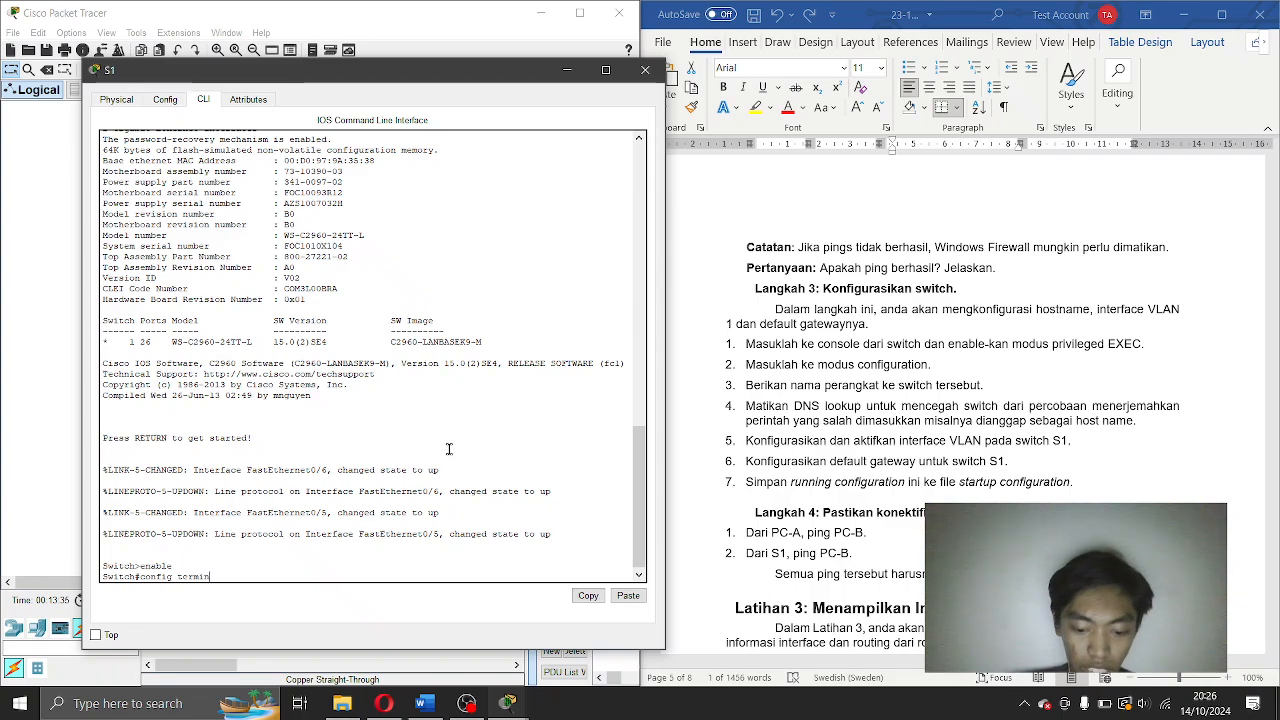
key(Return)
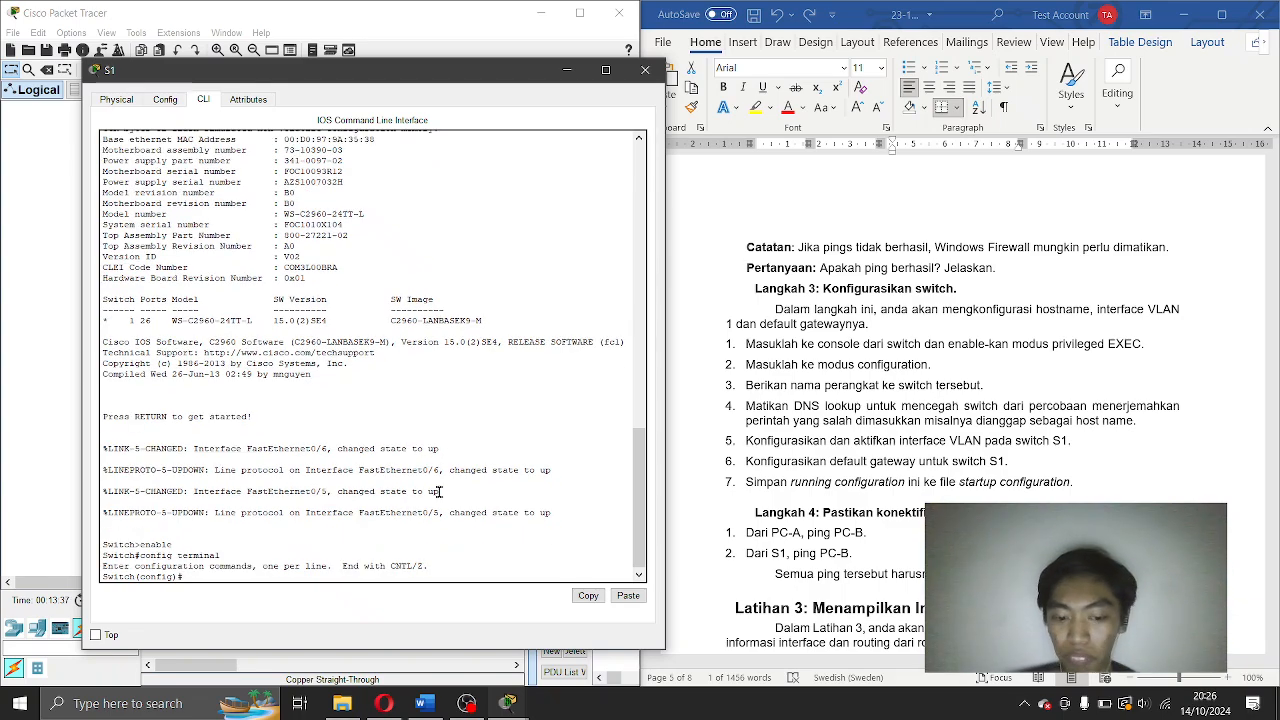
Set the switch's hostname to S1.
text(hostname)
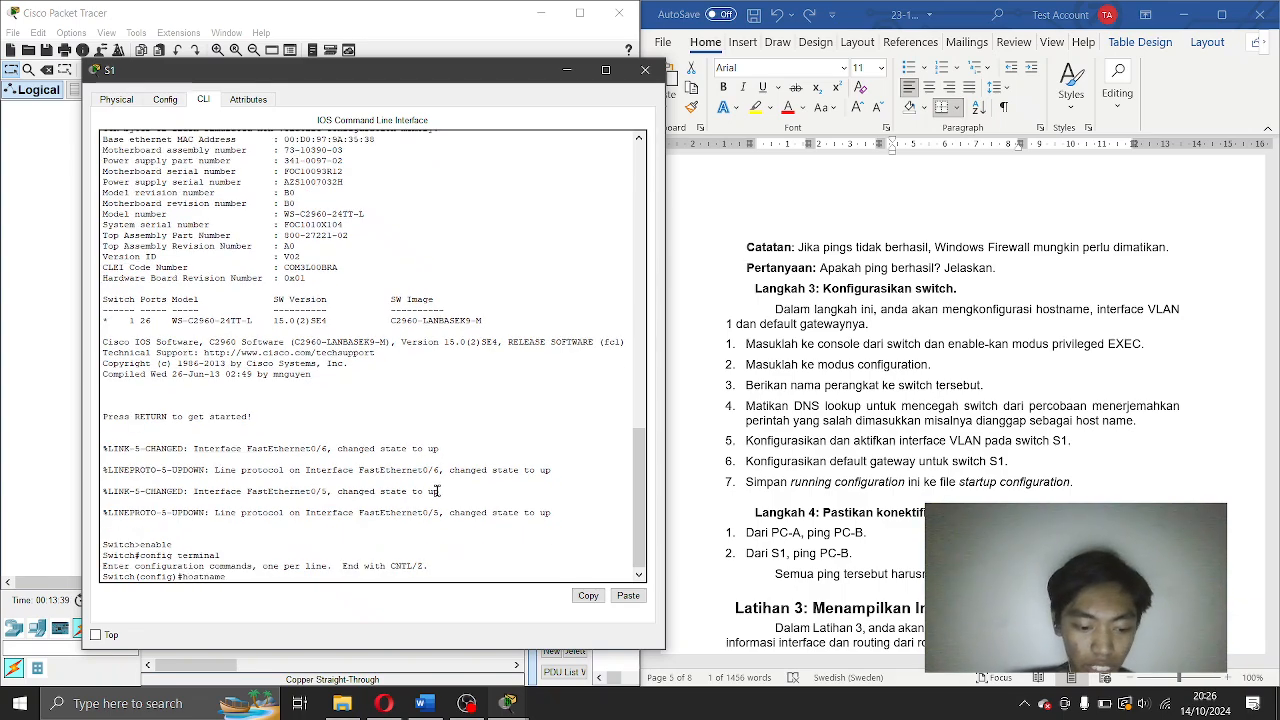
text( S1)
key(Return)
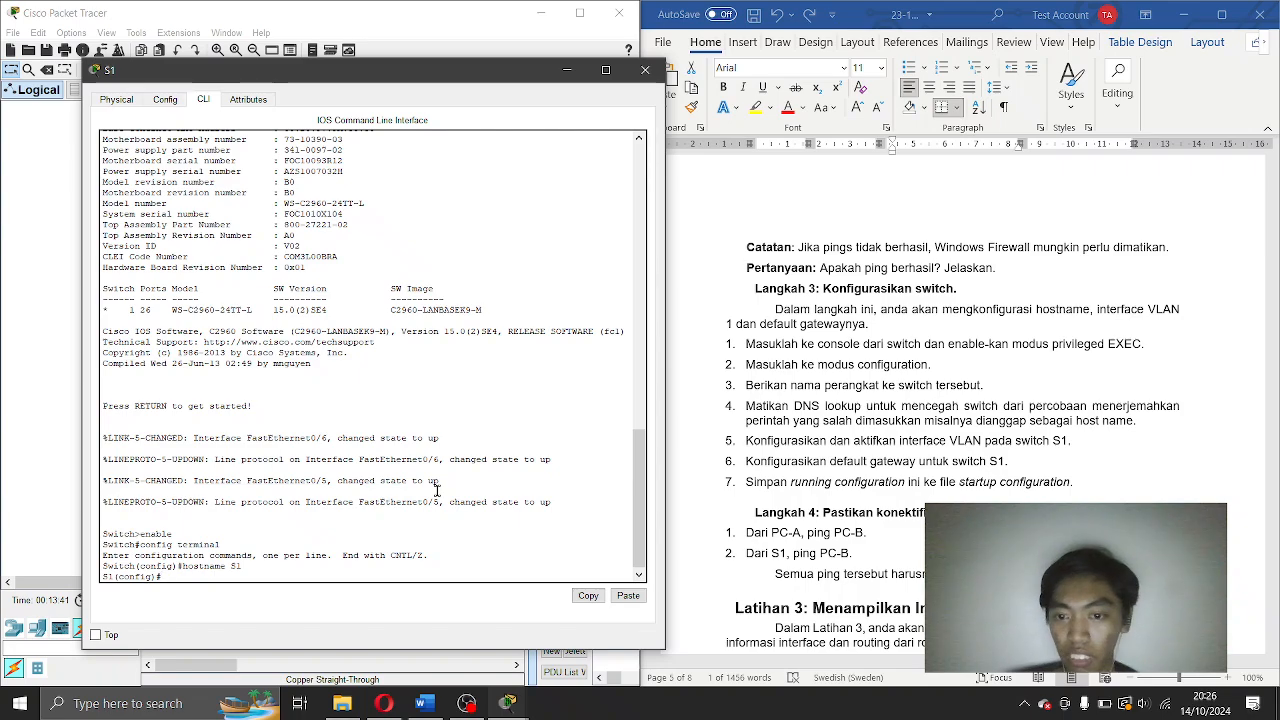
Turn off DNS lookup on switch S1 with the no ip domain-lookup command.
text(no ip)
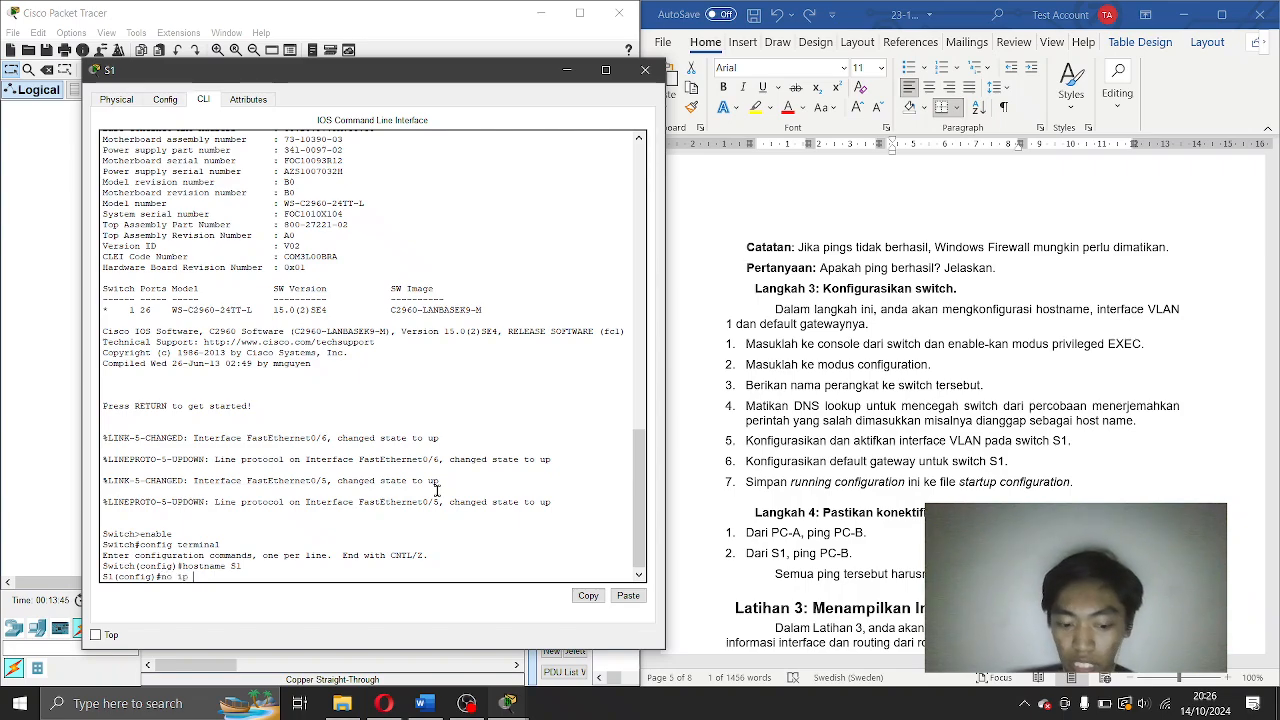
text( dns loo)
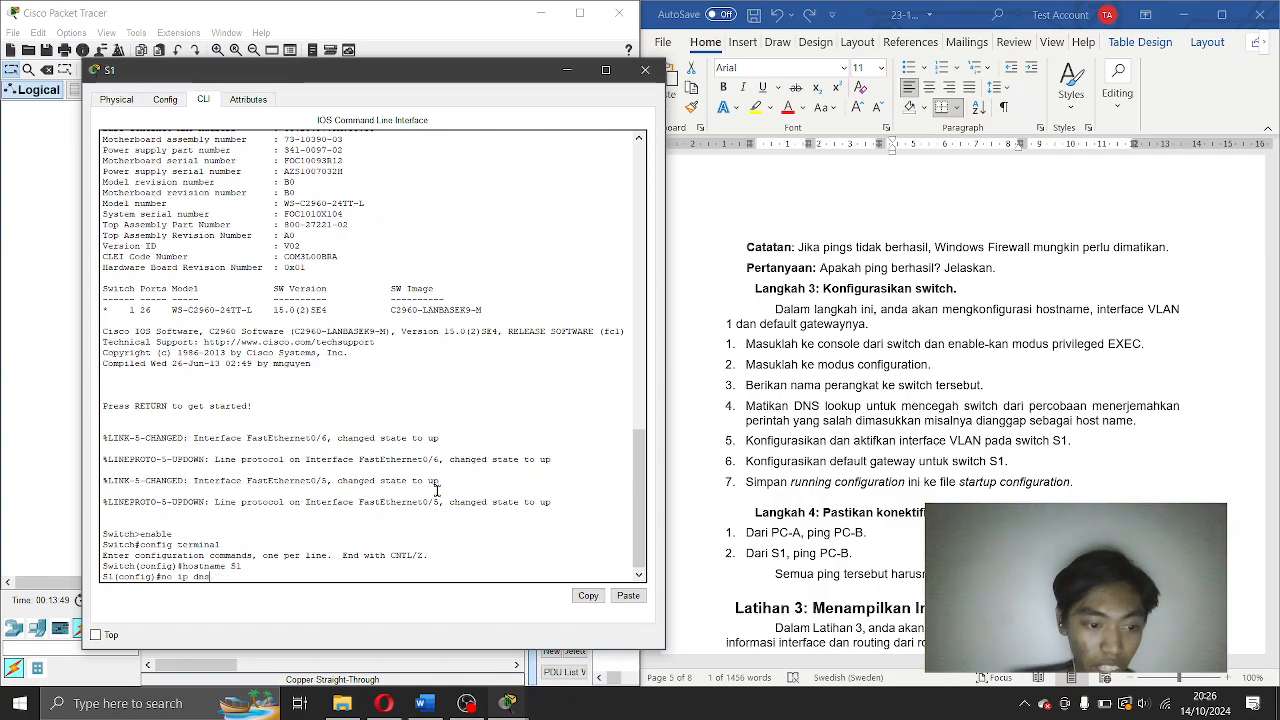
key(BackSpace)
key(BackSpace)
key(BackSpace)
text(dom)
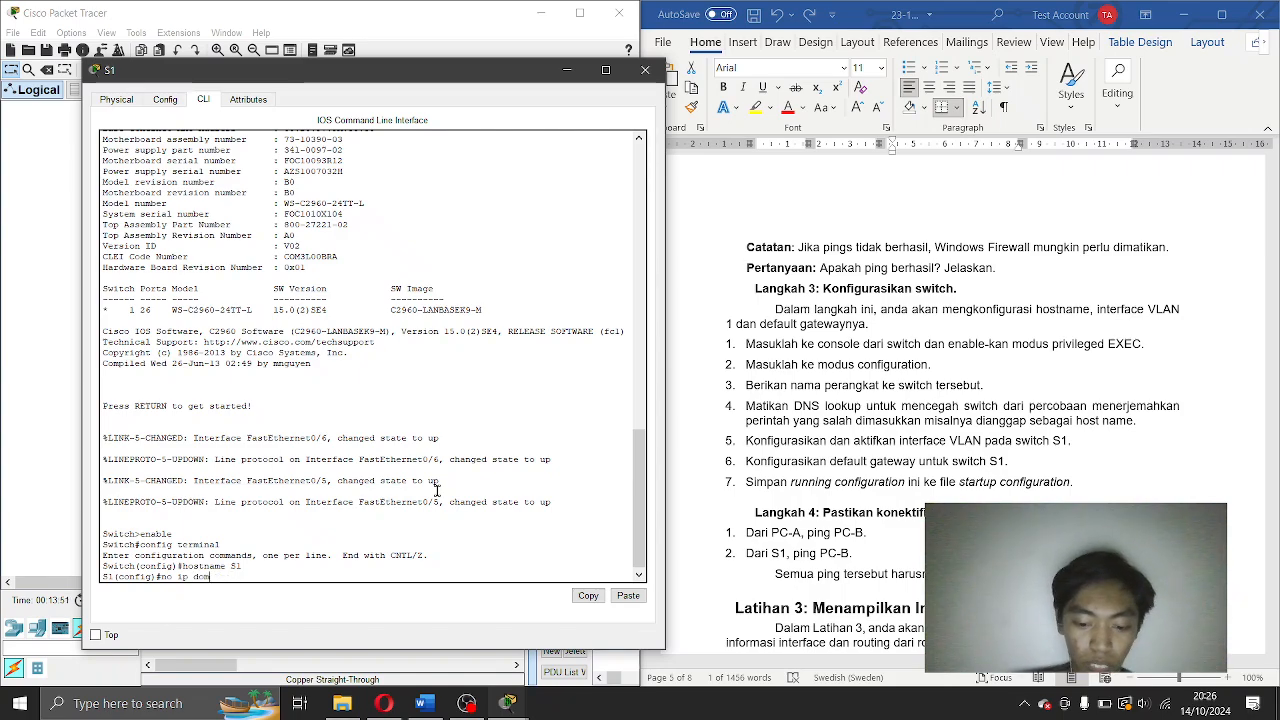
text(ain-lookup)
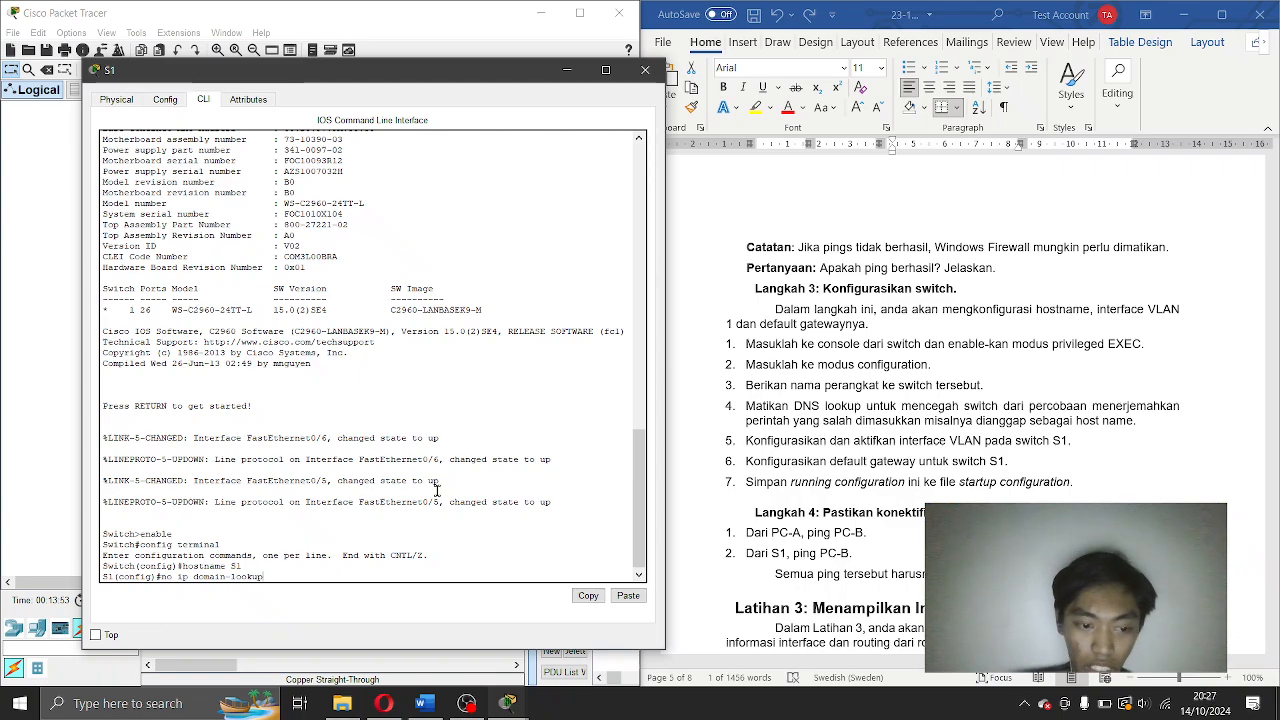
key(Return)
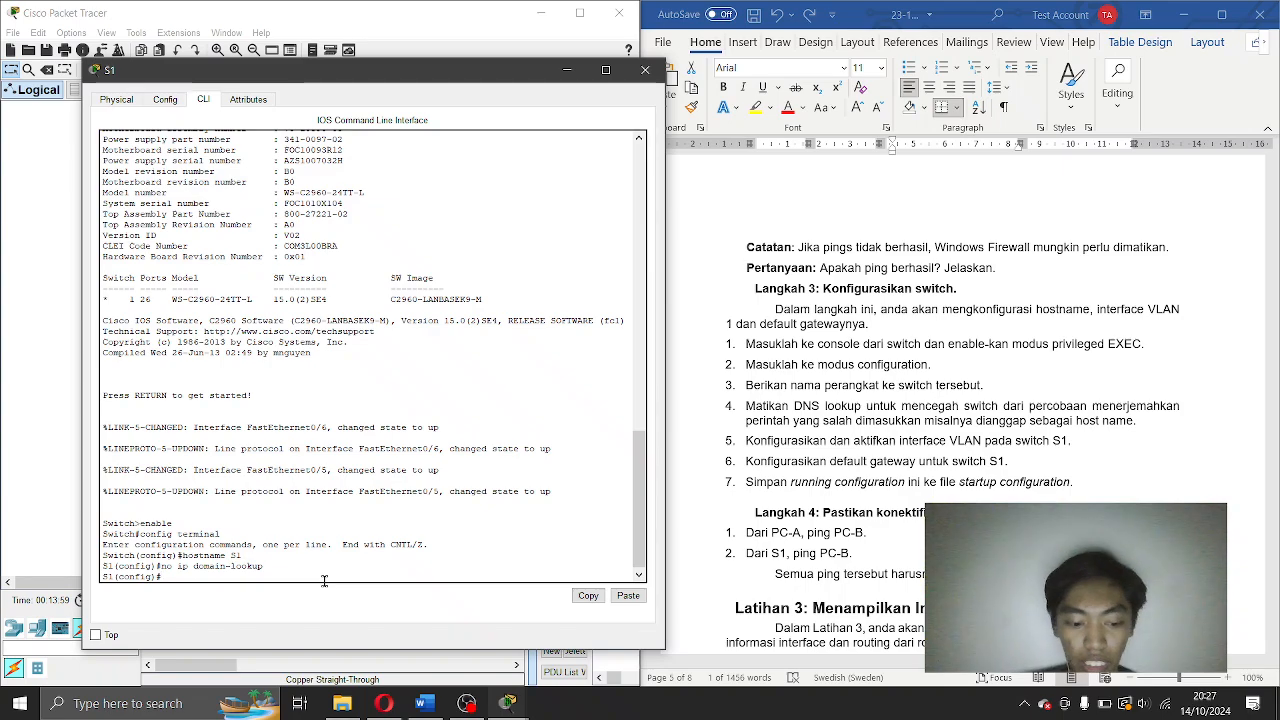
Enter interface configuration mode for vlan 1 on S1 and bring up the module's Tabel Pengalamatan beside it.
text(interface)
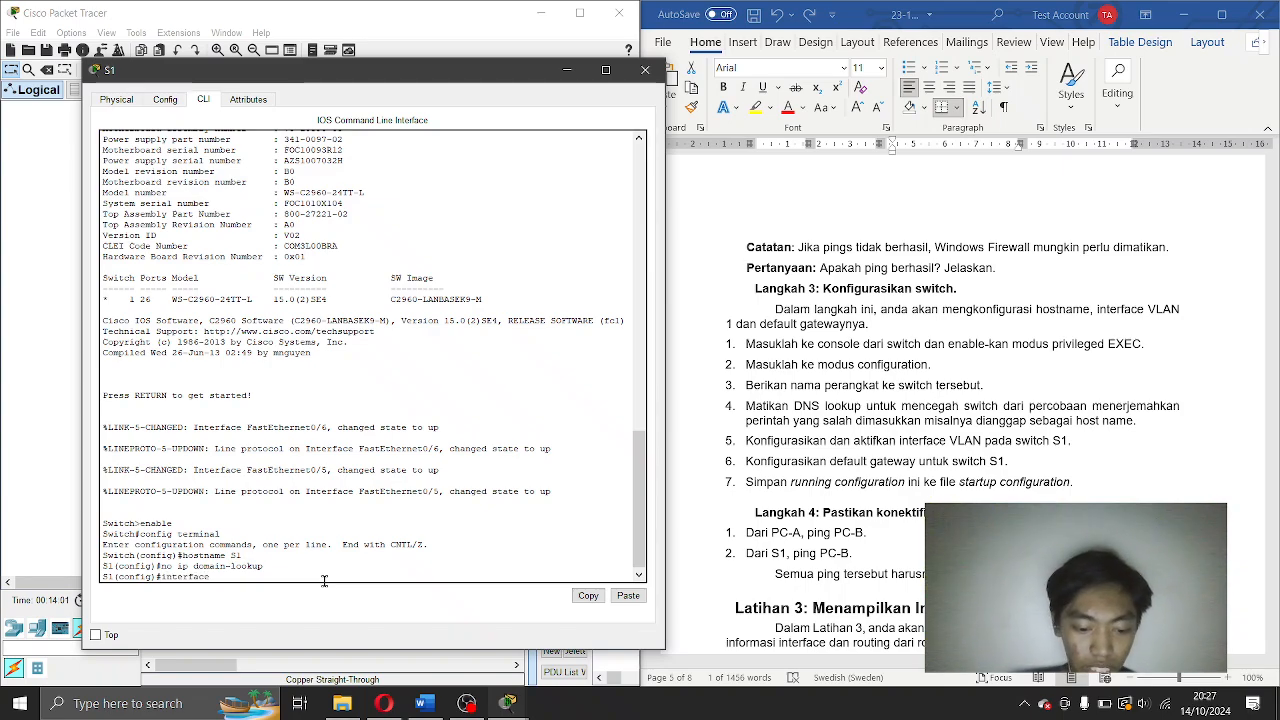
text( vlan 1)
key(Return)
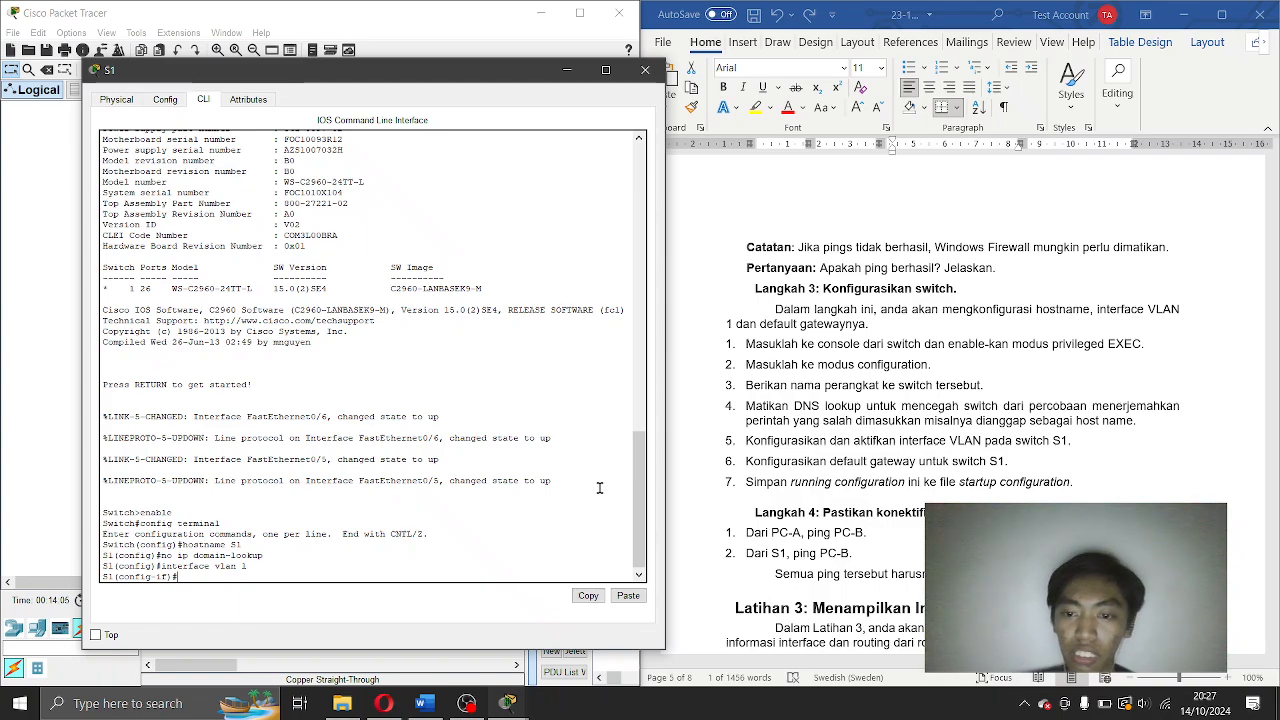
scroll(975, 402, up, 1)
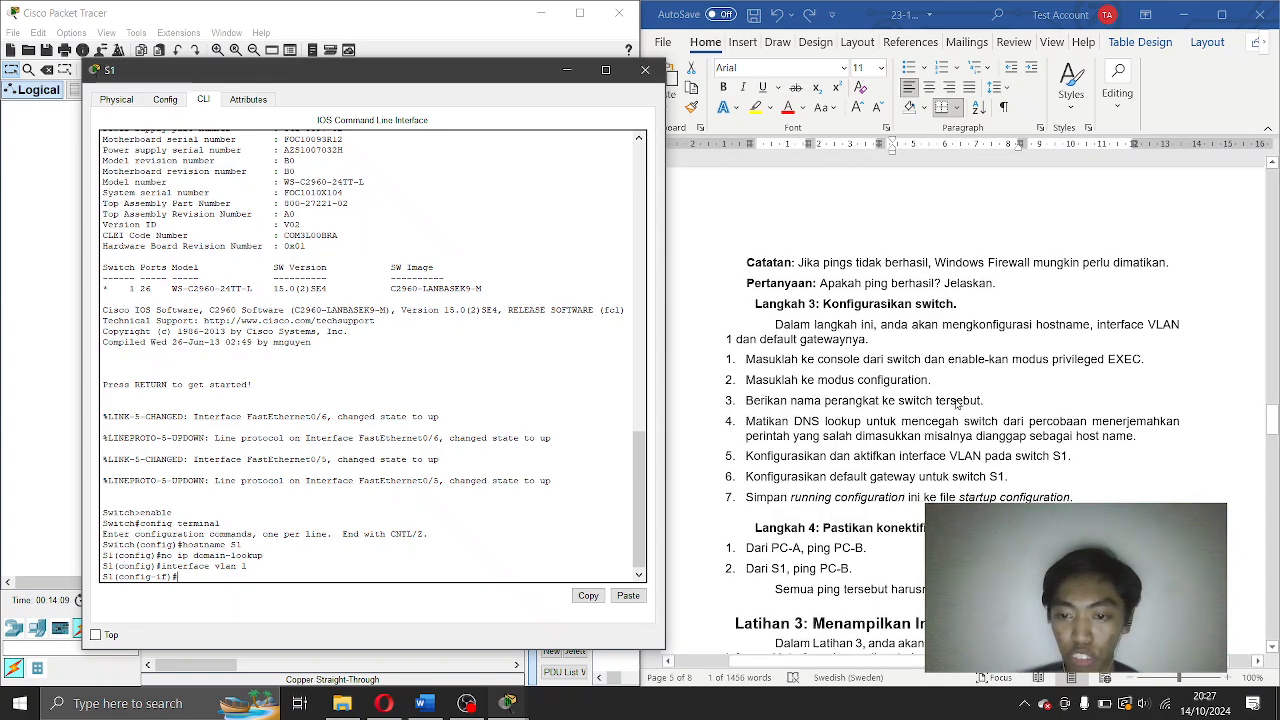
scroll(957, 403, up, 1)
scroll(957, 404, up, 8)
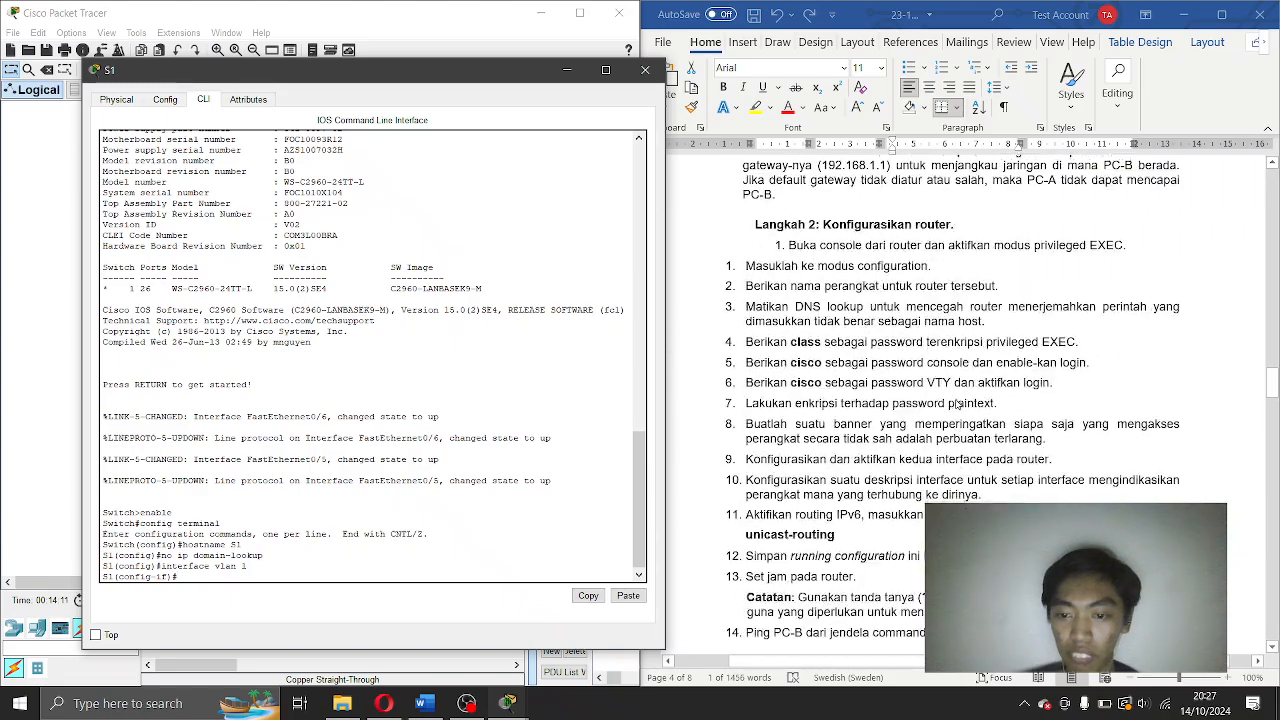
scroll(957, 404, down, 8)
scroll(1003, 485, up, 15)
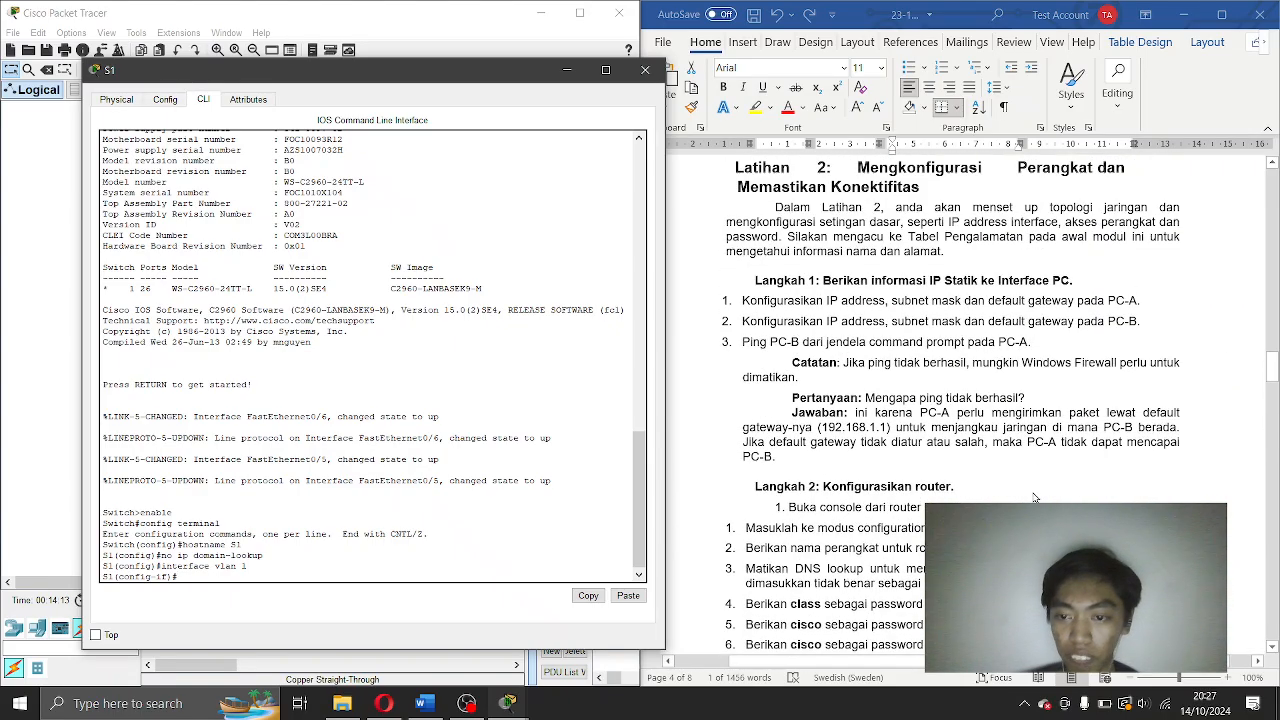
scroll(1035, 497, up, 6)
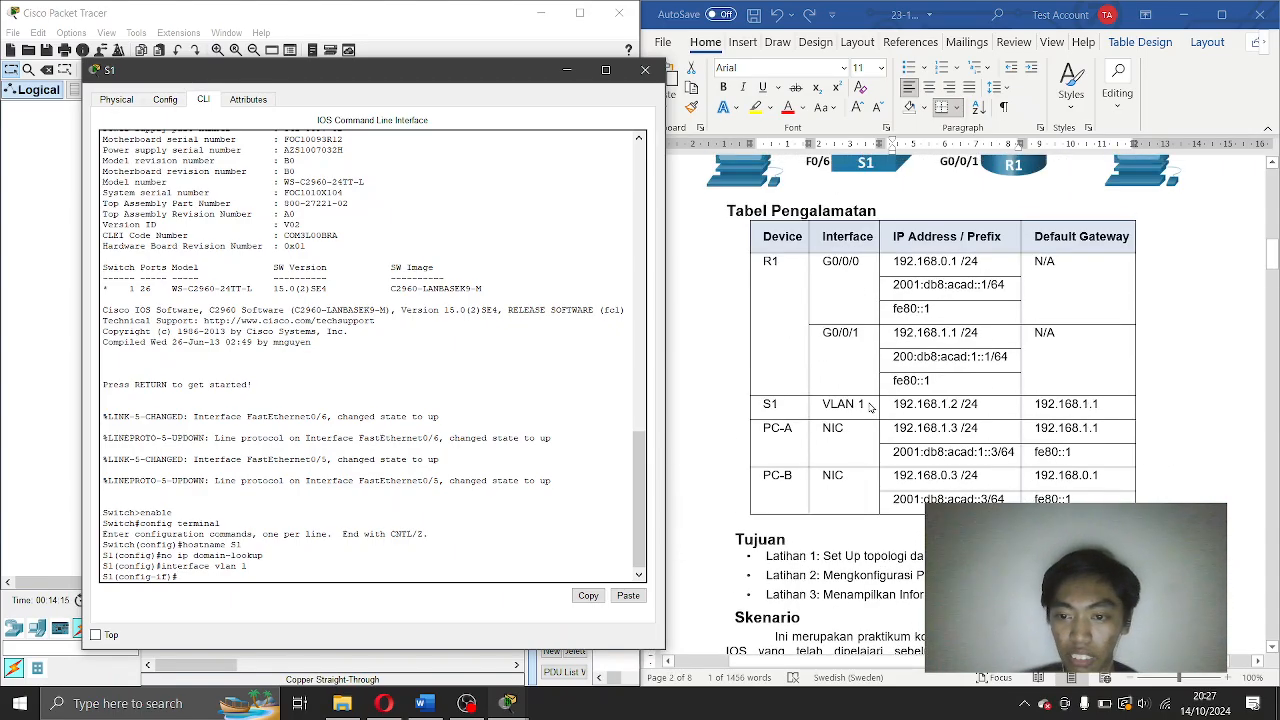
Assign VLAN 1 the IP address 192.168.1.2 with mask 255.255.255.0, copying the address from S1's row of the module's table.
text(ip address)
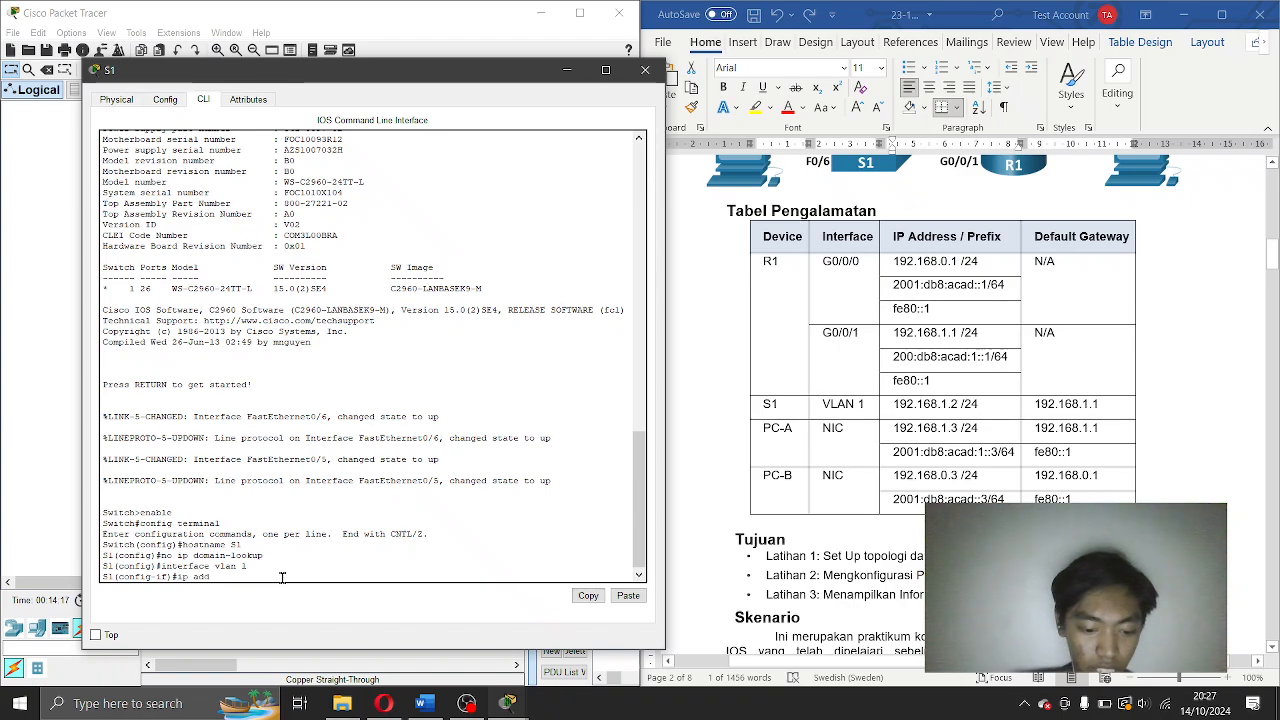
click(895, 410)
drag(895, 404, 962, 405)
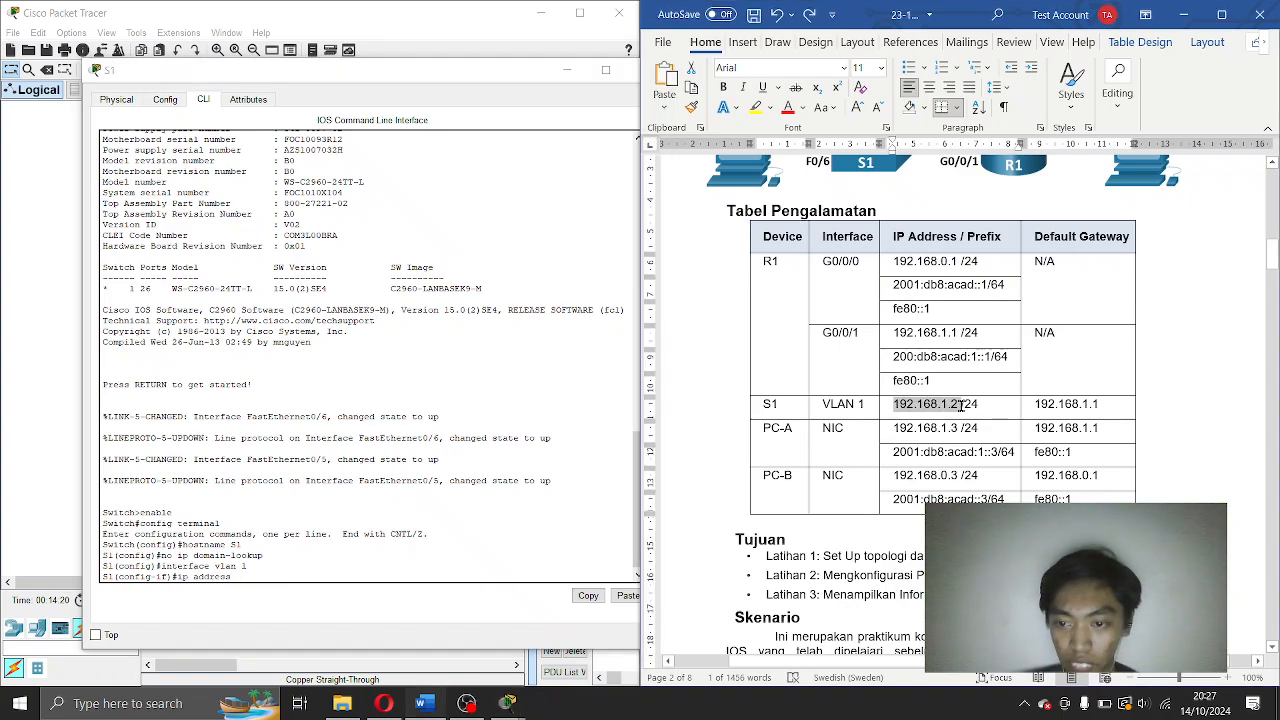
click(992, 405)
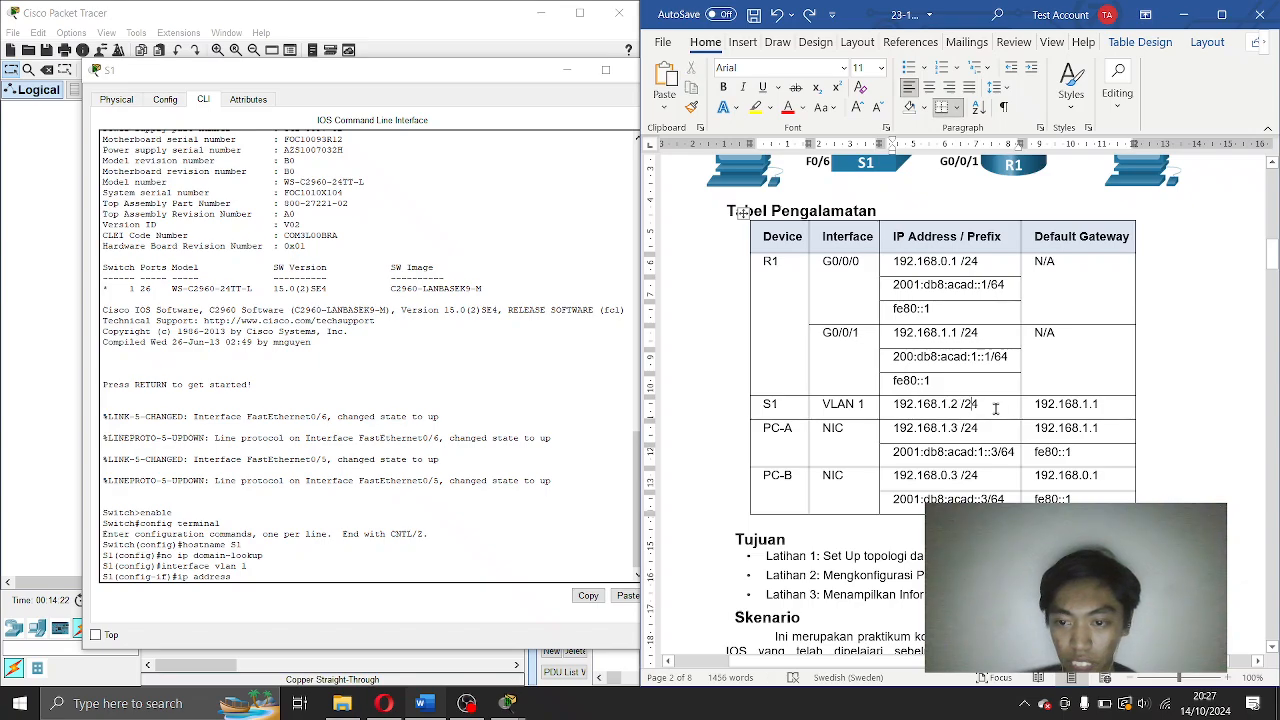
drag(984, 405, 897, 408)
key(ctrl+c)
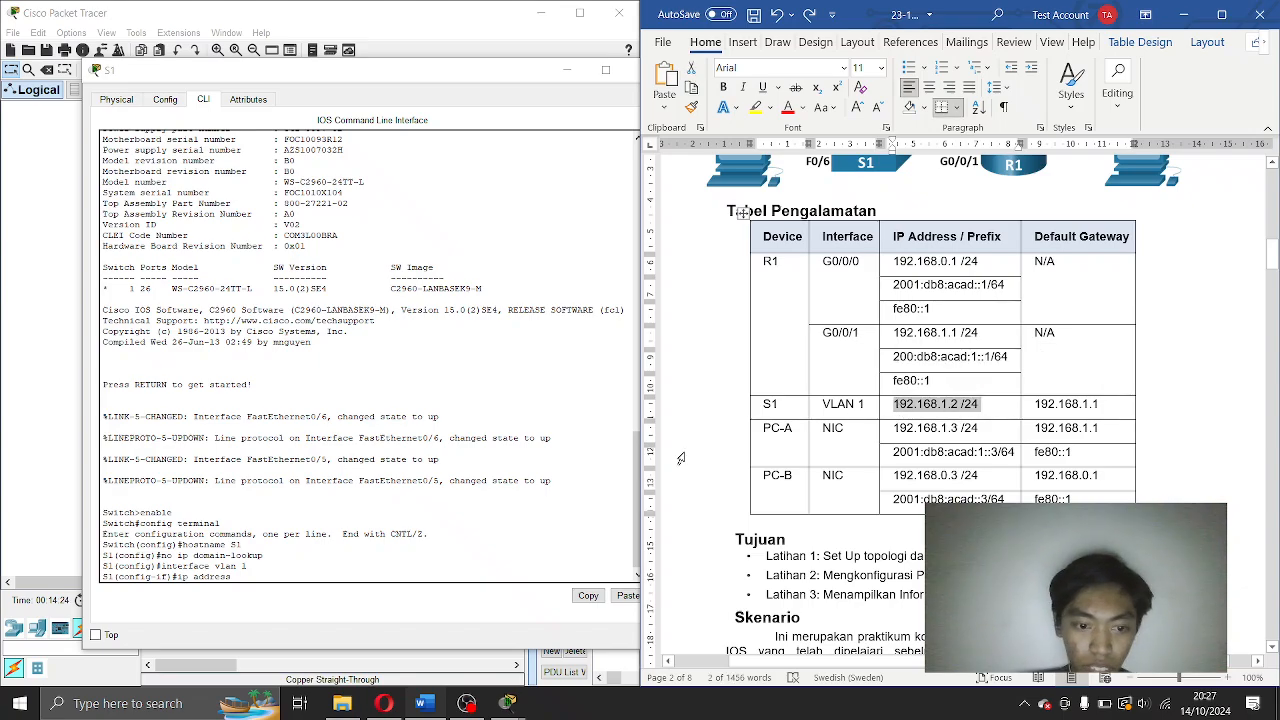
click(502, 568)
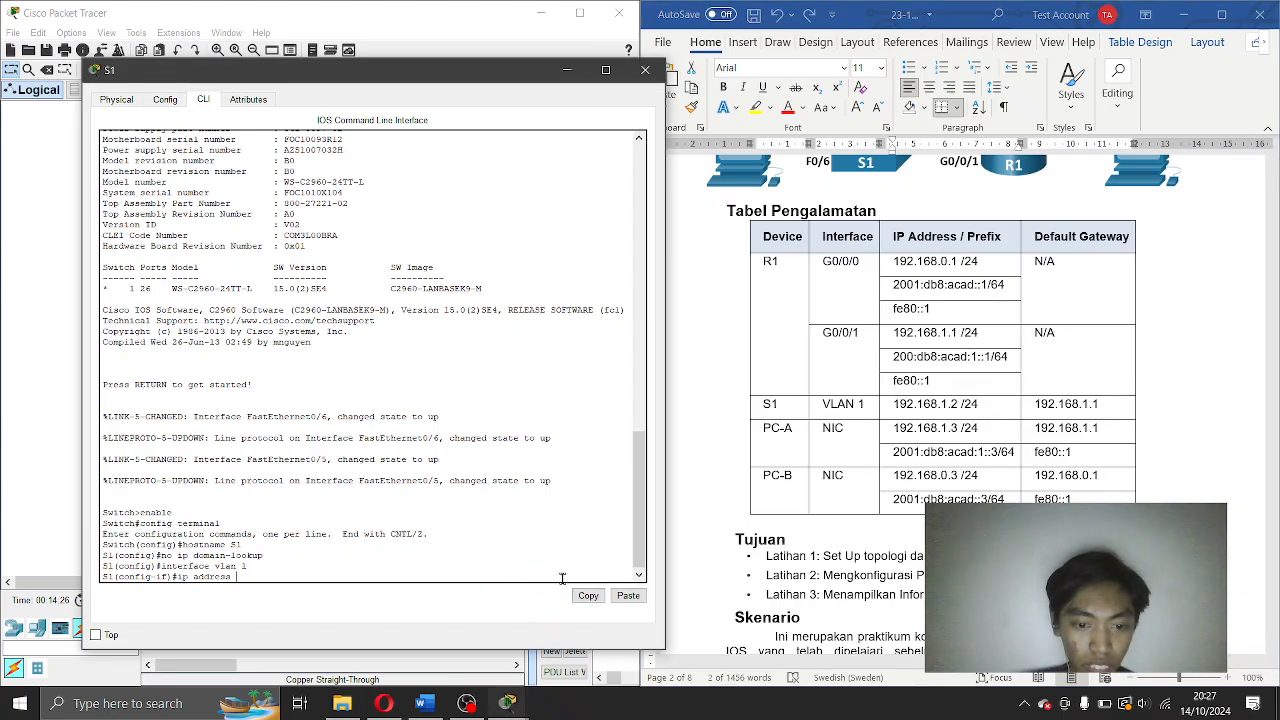
click(628, 596)
key(BackSpace)
key(BackSpace)
key(BackSpace)
key(BackSpace)
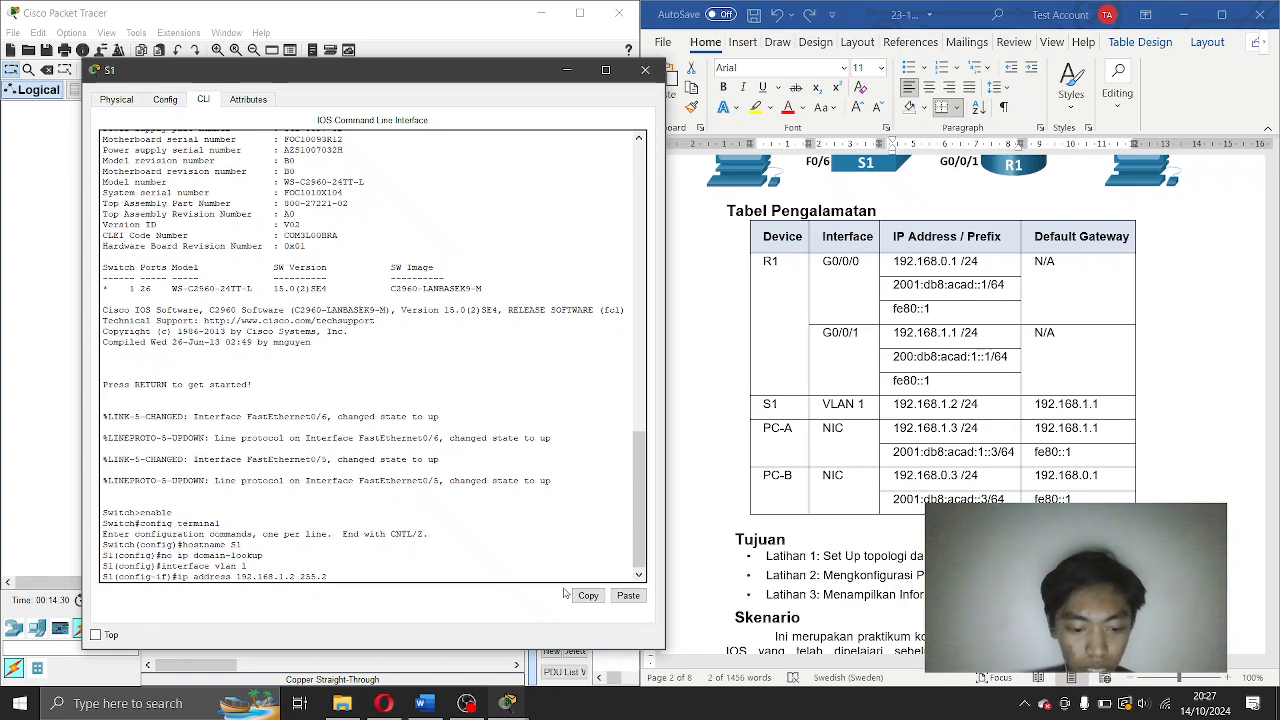
text(55.255.0)
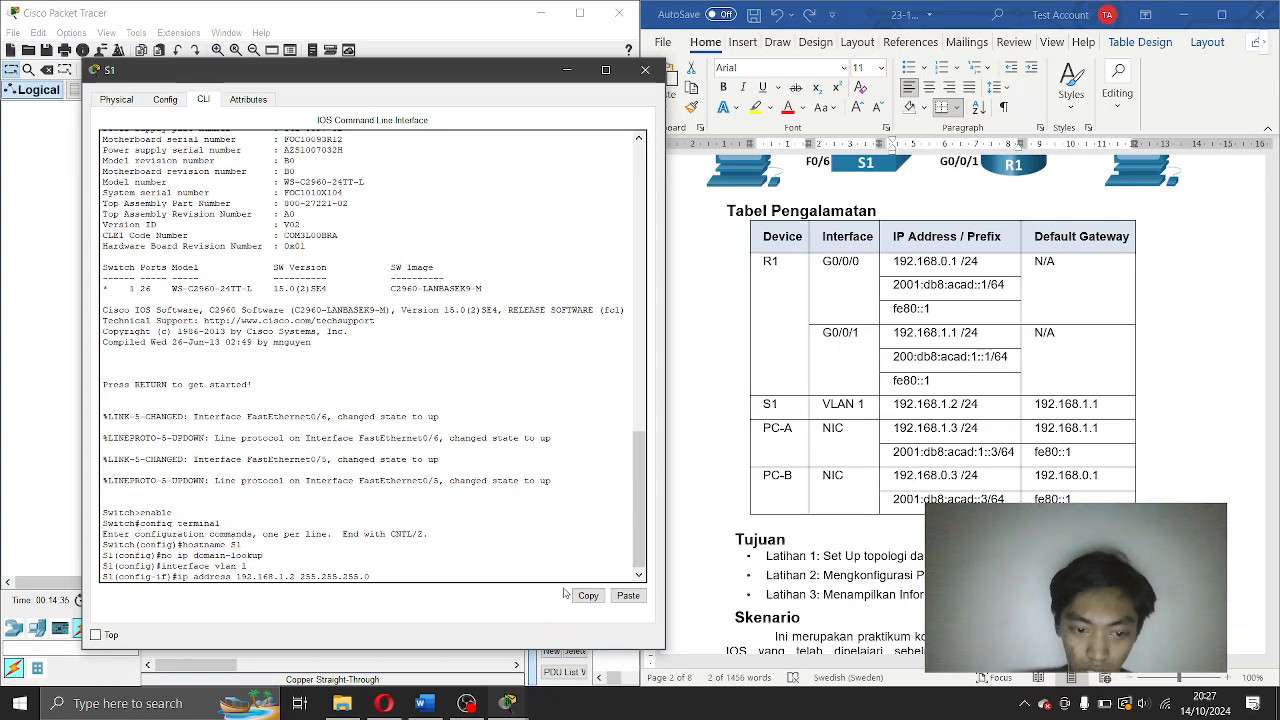
key(Return)
Activate the VLAN 1 interface with no shutdown.
text(n)
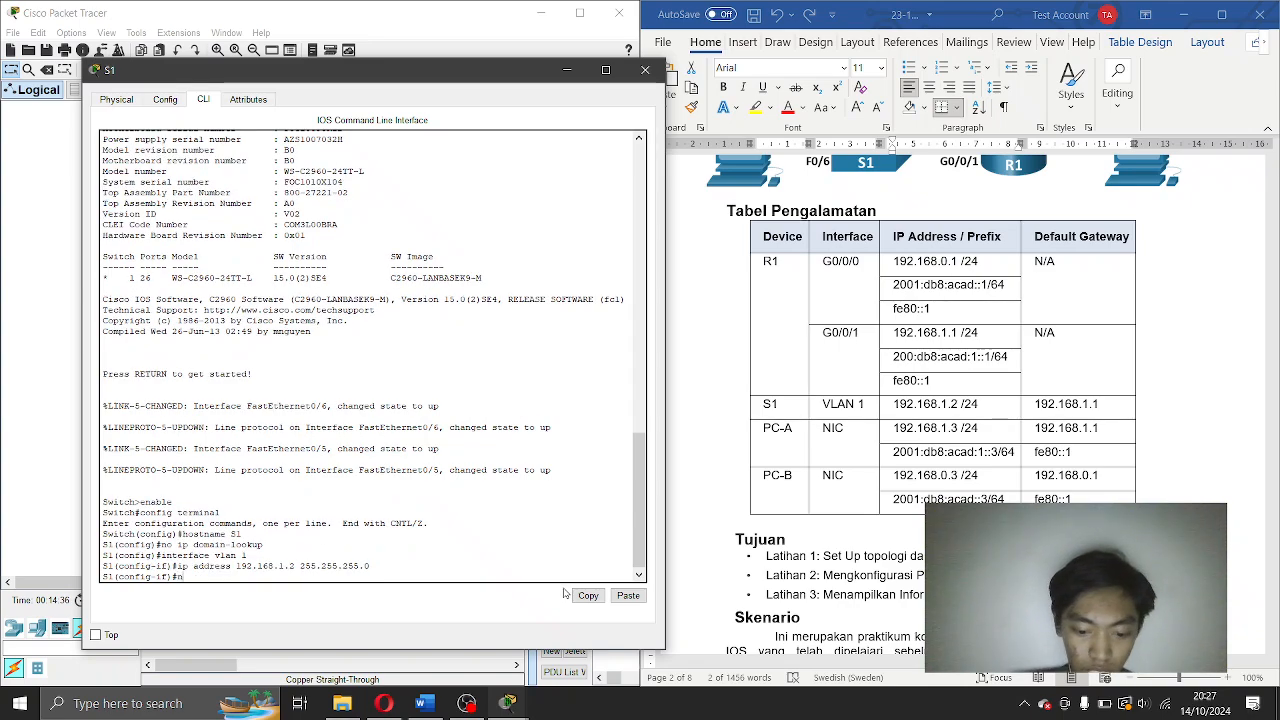
text(o shutdown)
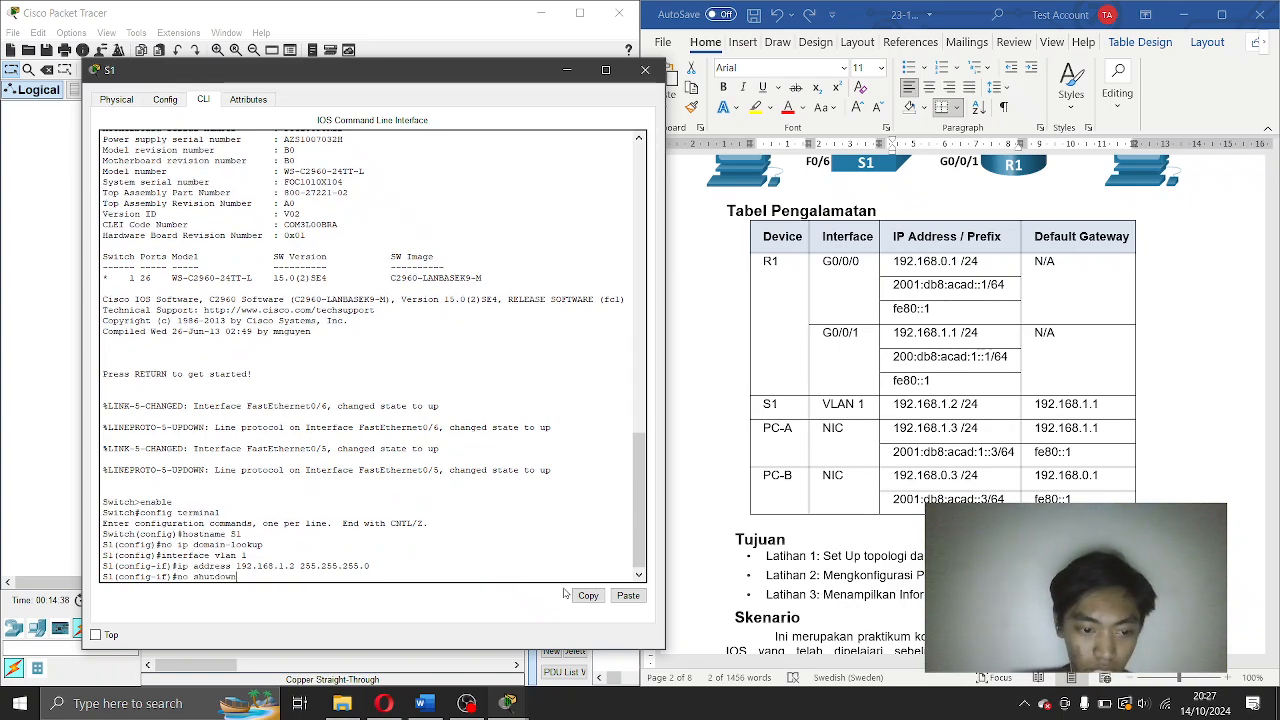
key(Return)
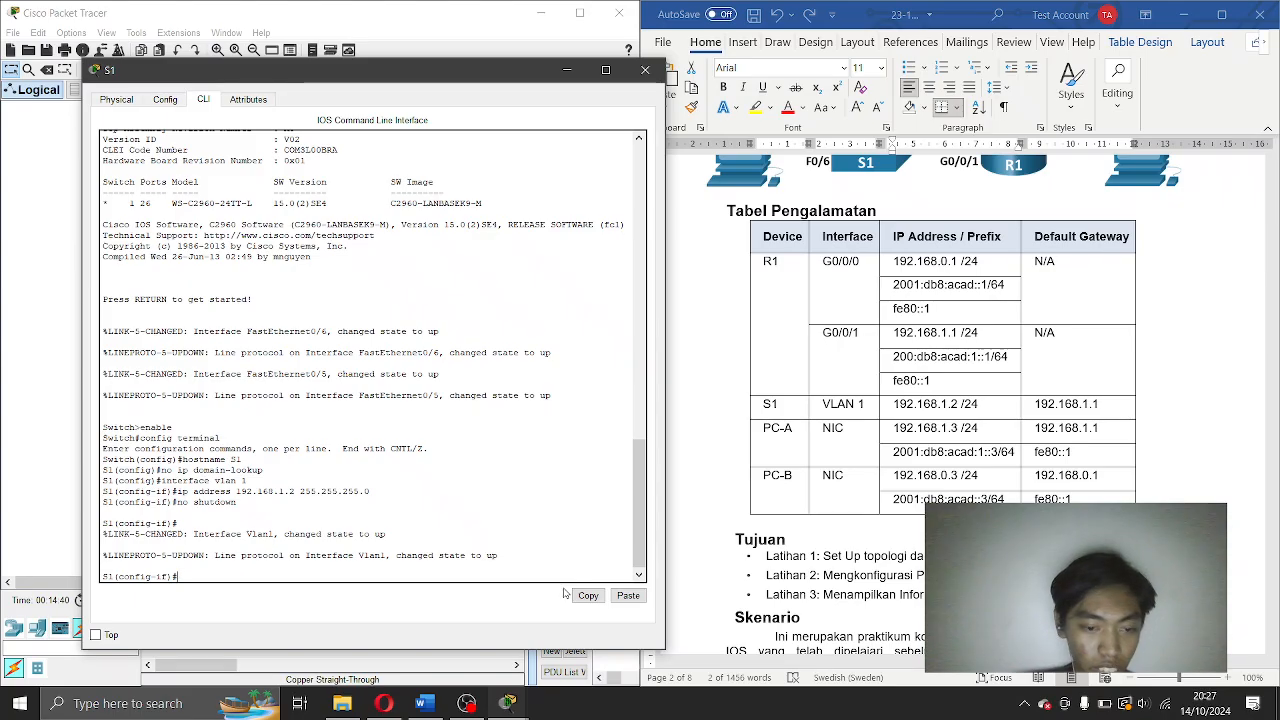
Set S1's default gateway to 192.168.1.1 with ip default-gateway, checking the module's Langkah 3 and addressing table.
scroll(966, 400, down, 15)
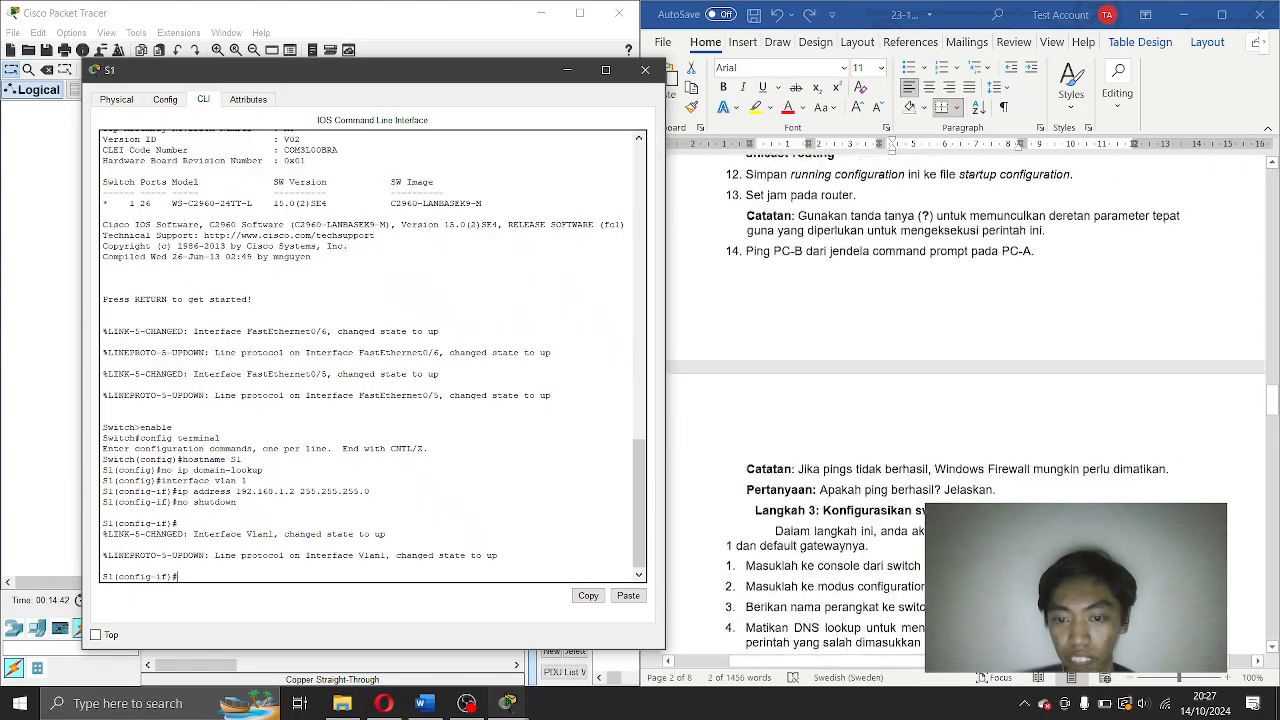
scroll(880, 397, down, 3)
scroll(880, 397, up, 4)
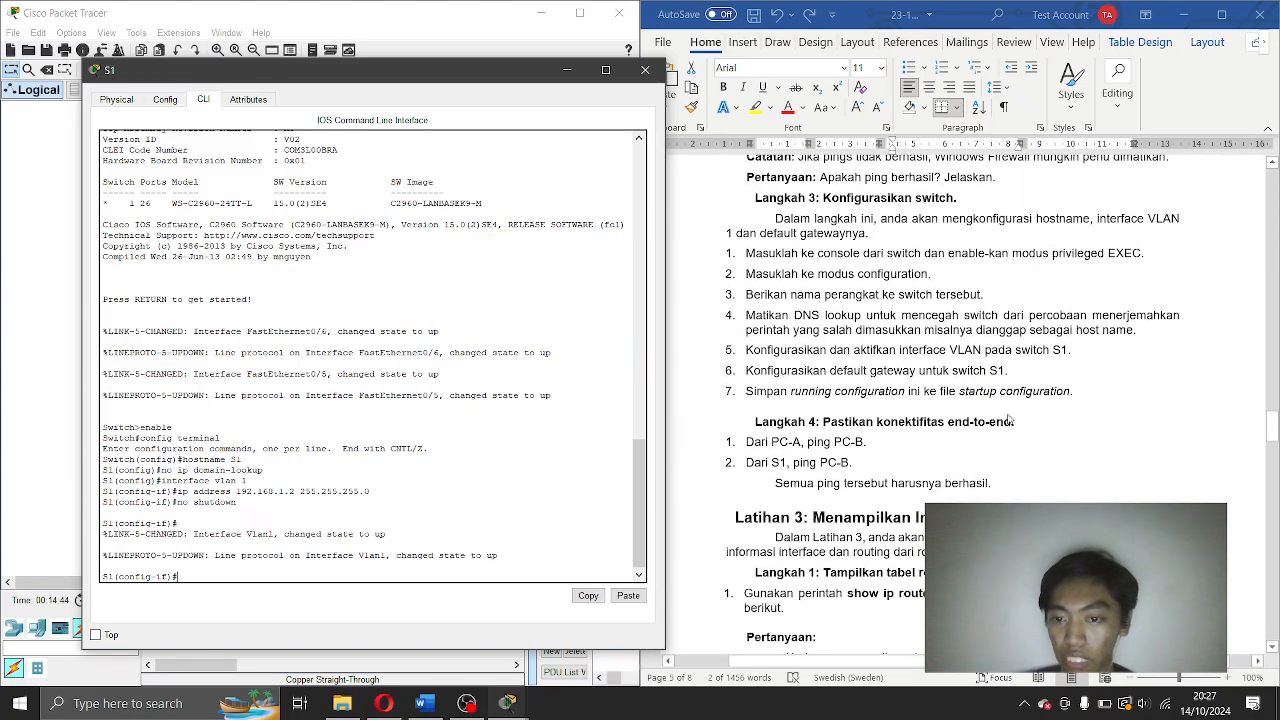
click(369, 571)
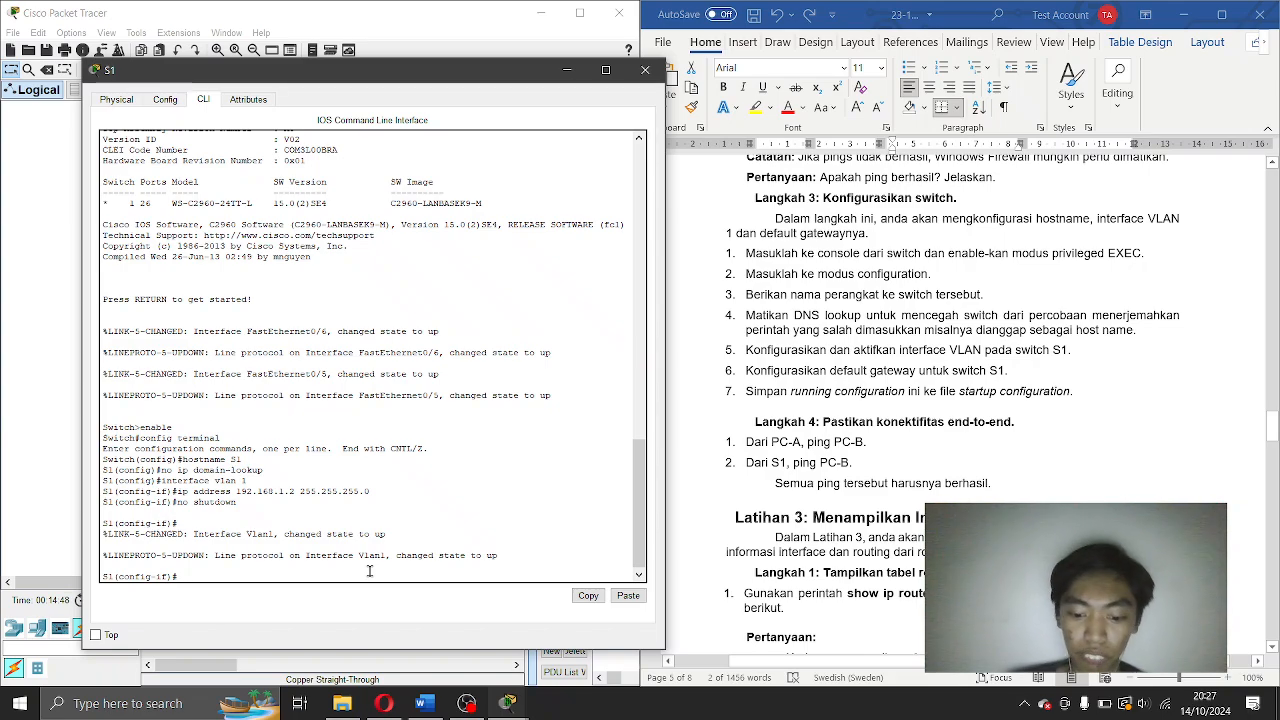
text(ip default)
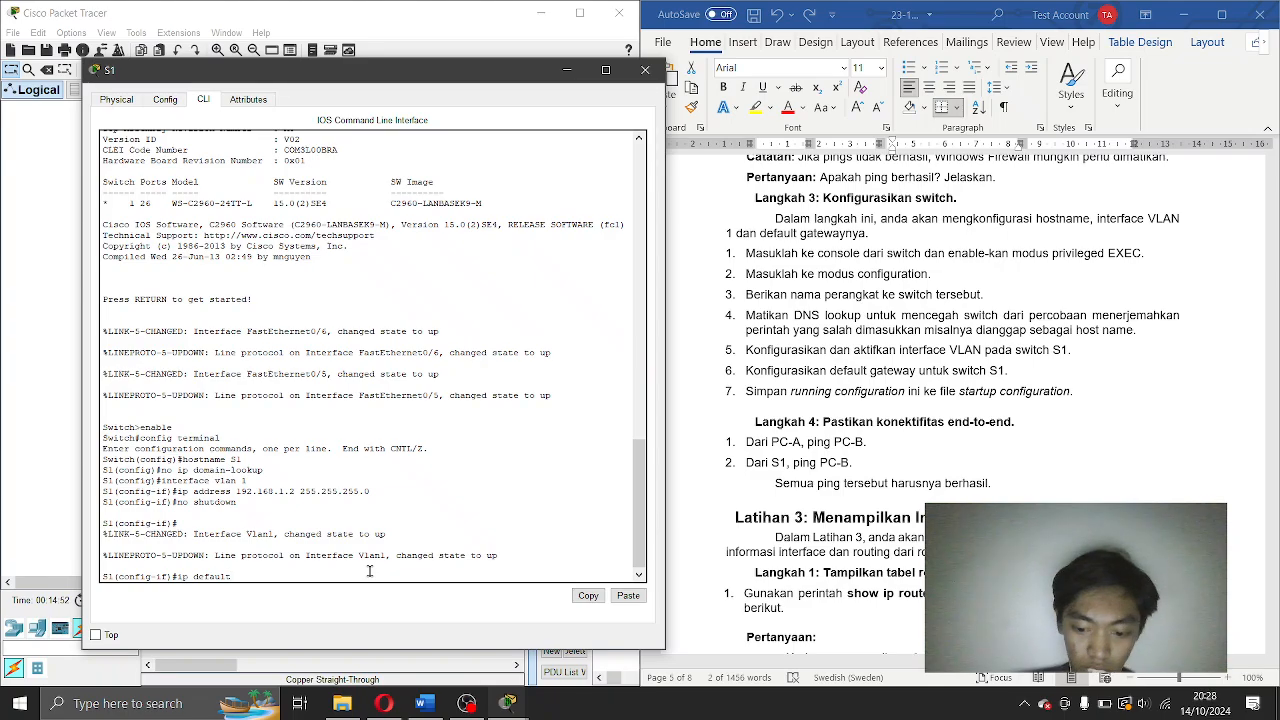
text(-gateway)
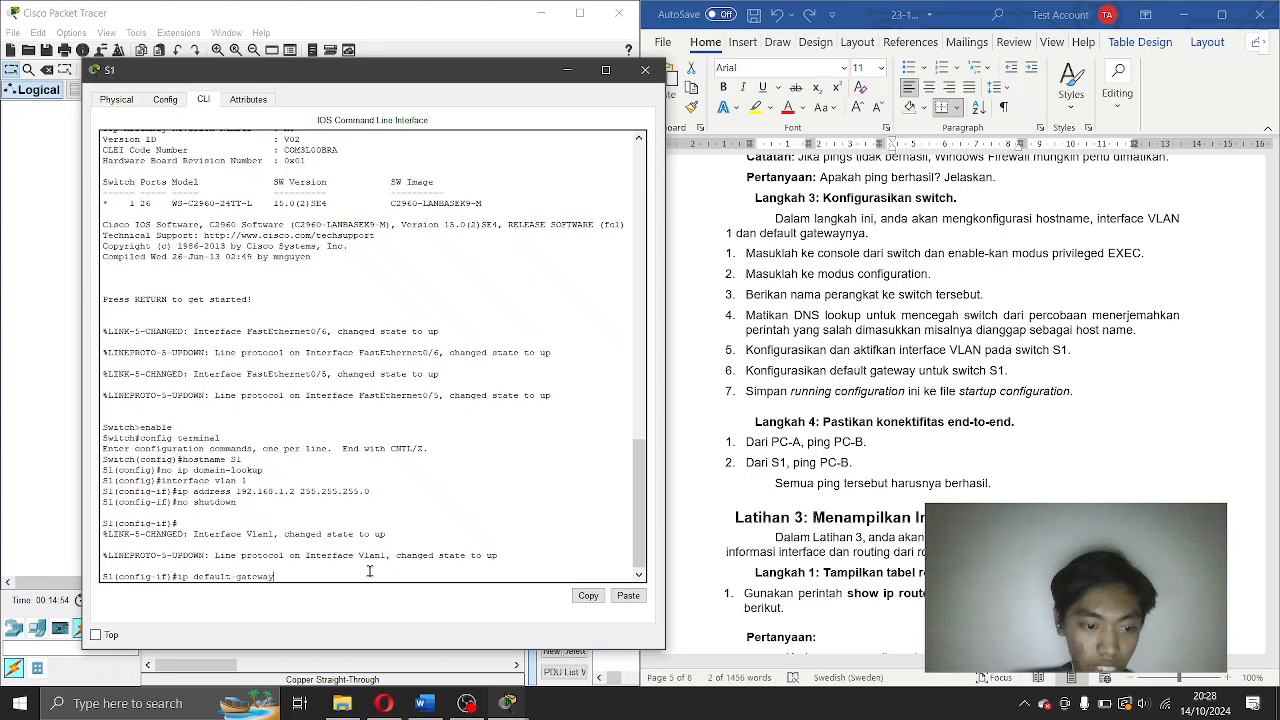
scroll(1000, 466, up, 10)
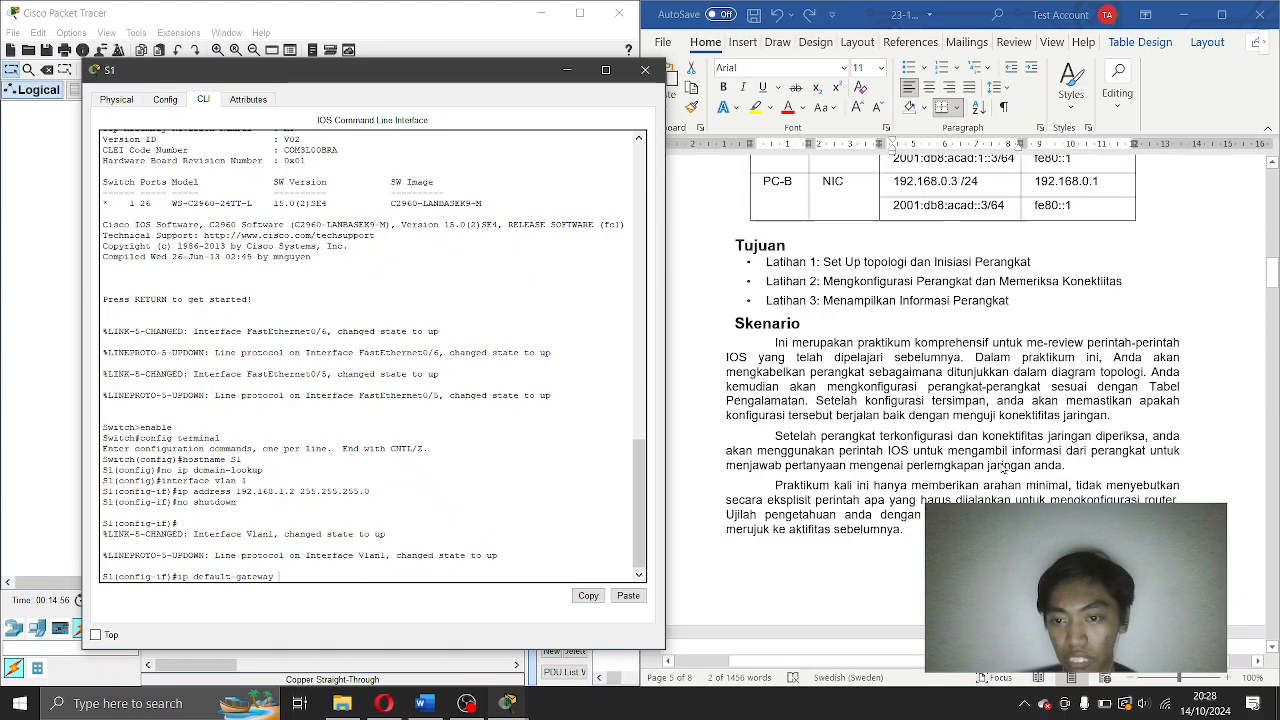
scroll(1000, 466, up, 6)
scroll(1000, 466, down, 2)
click(743, 336)
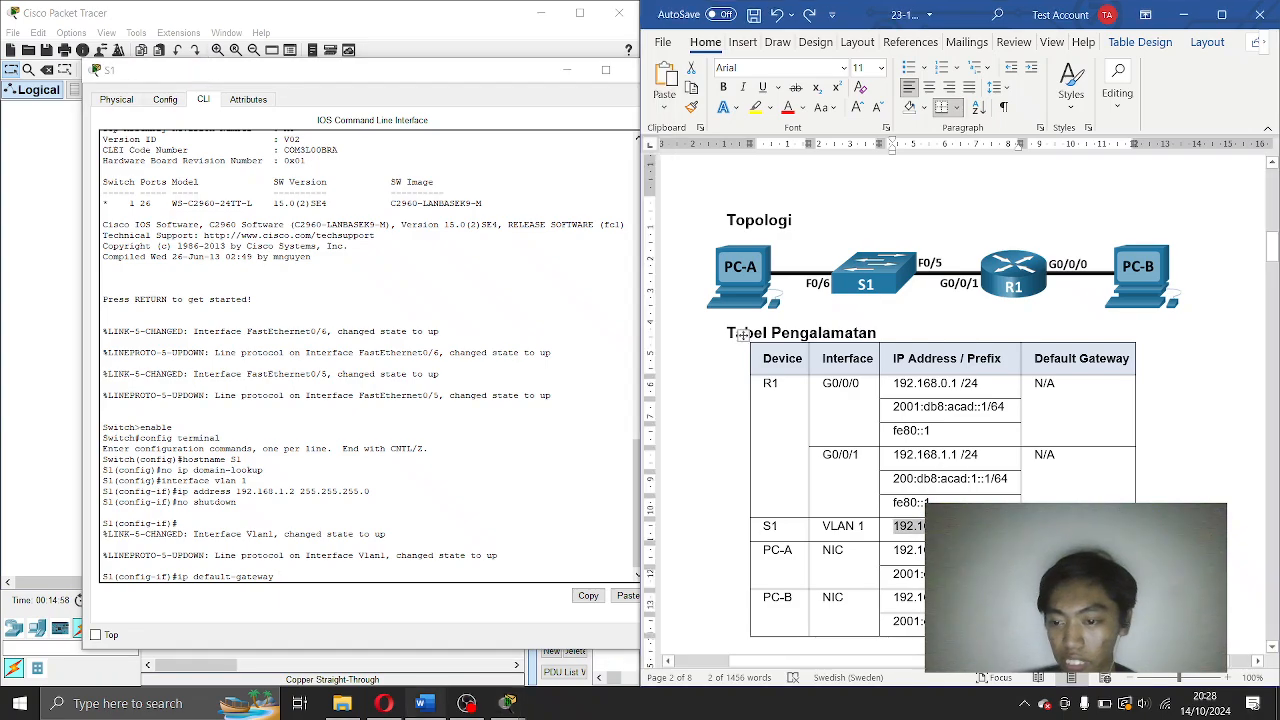
key(Tab)
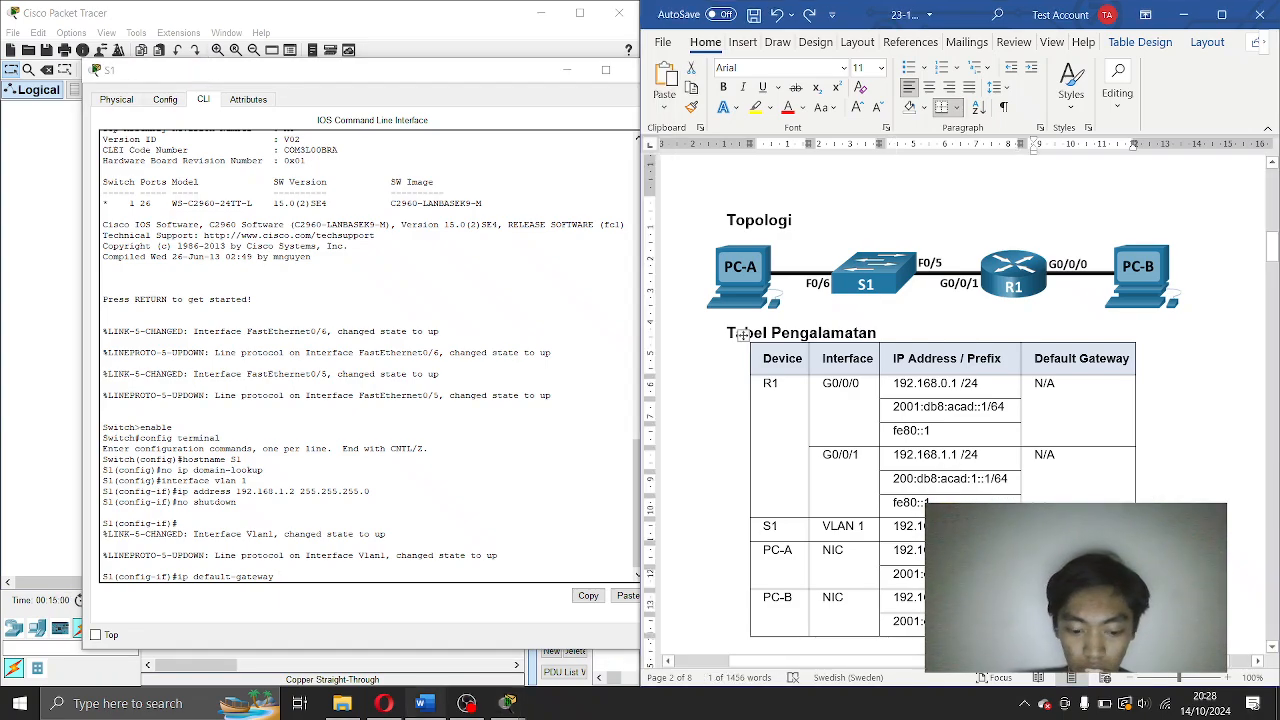
click(343, 566)
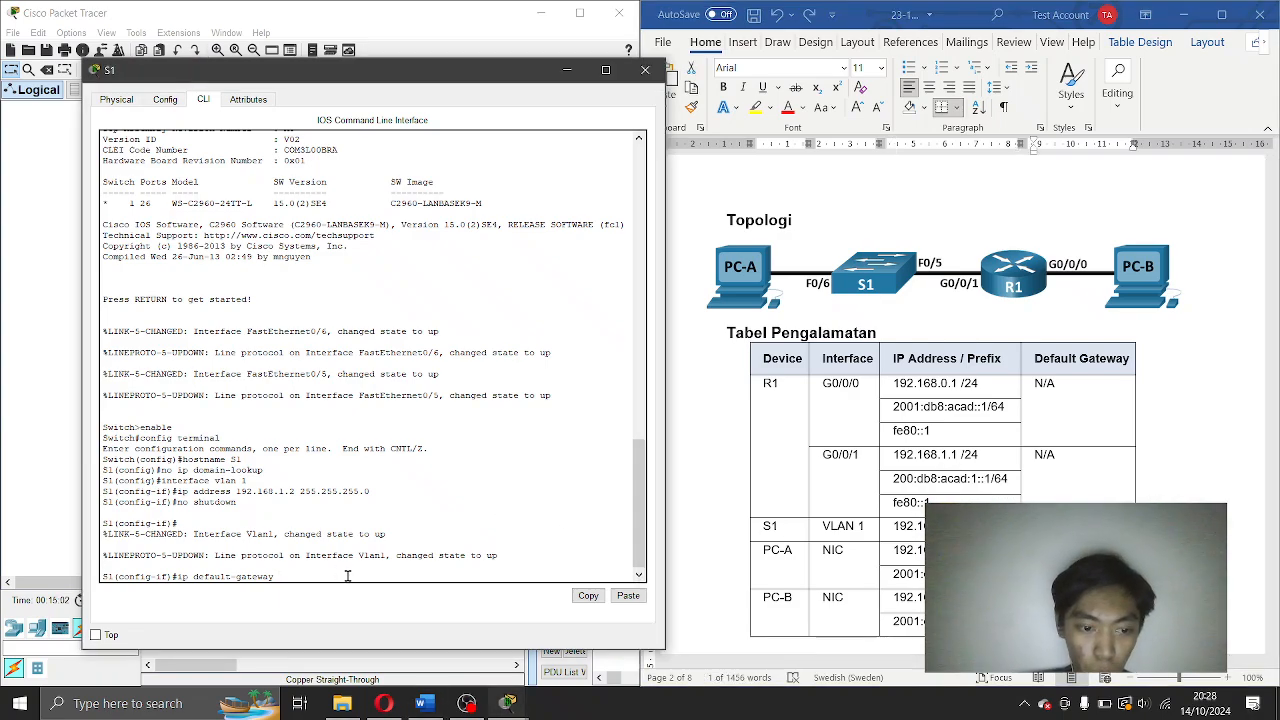
text(192.168.1.1)
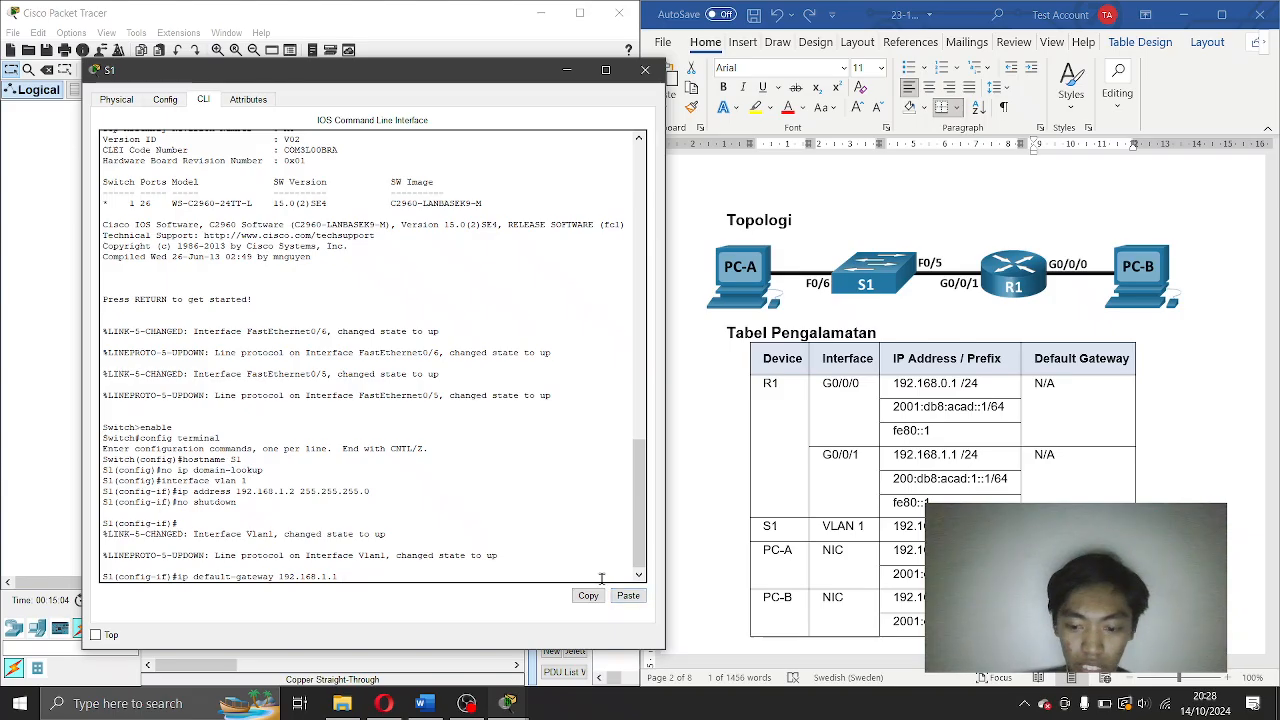
key(Return)
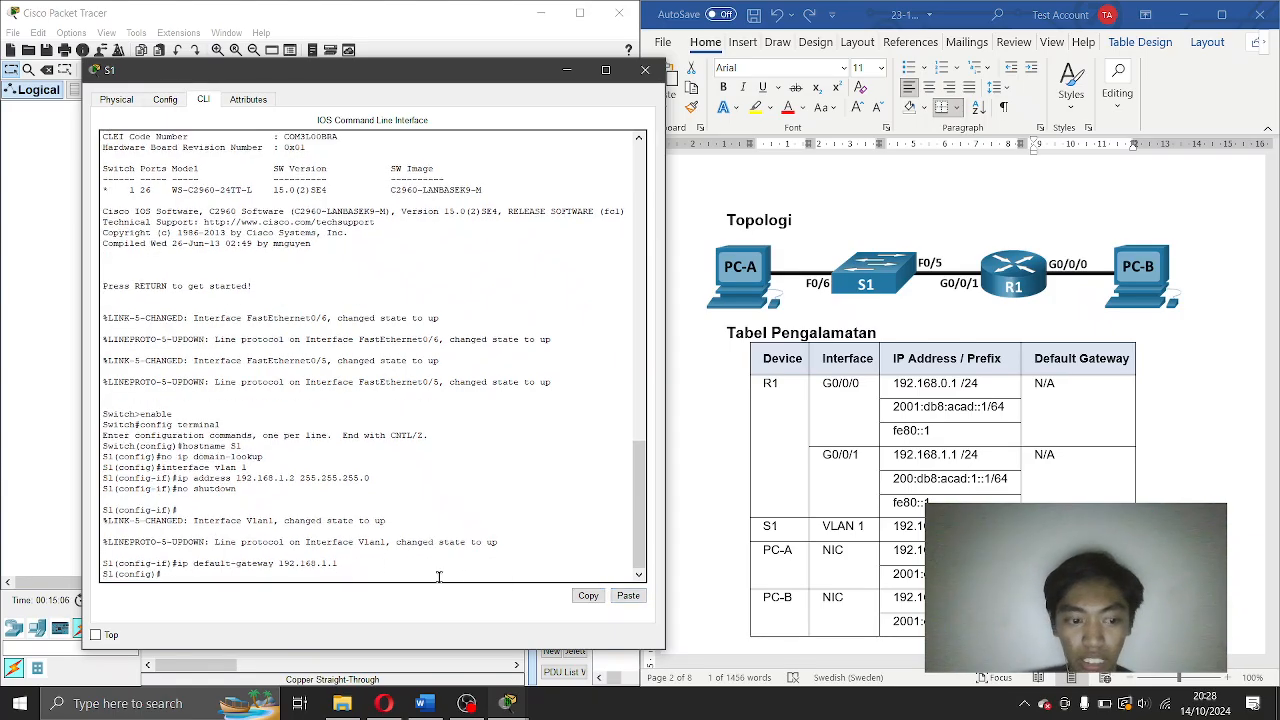
Return to Langkah 3 of the module and check its remaining switch configuration items.
scroll(884, 553, down, 10)
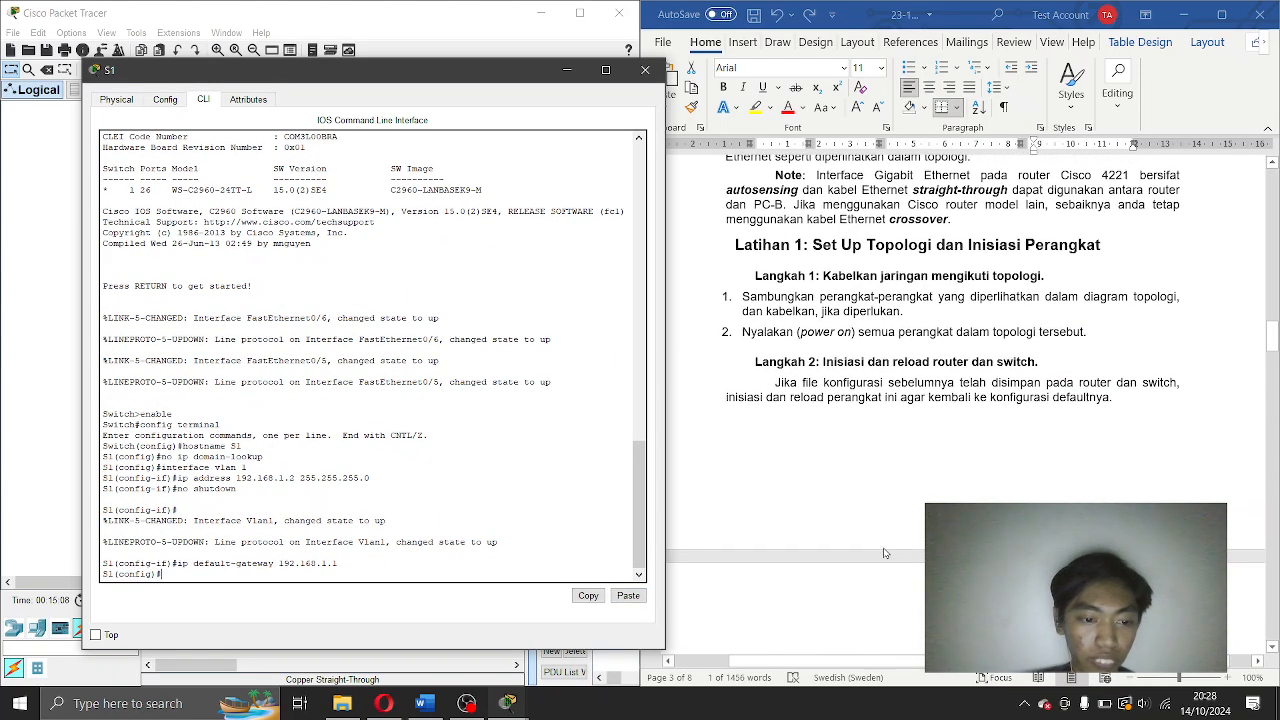
scroll(884, 553, down, 15)
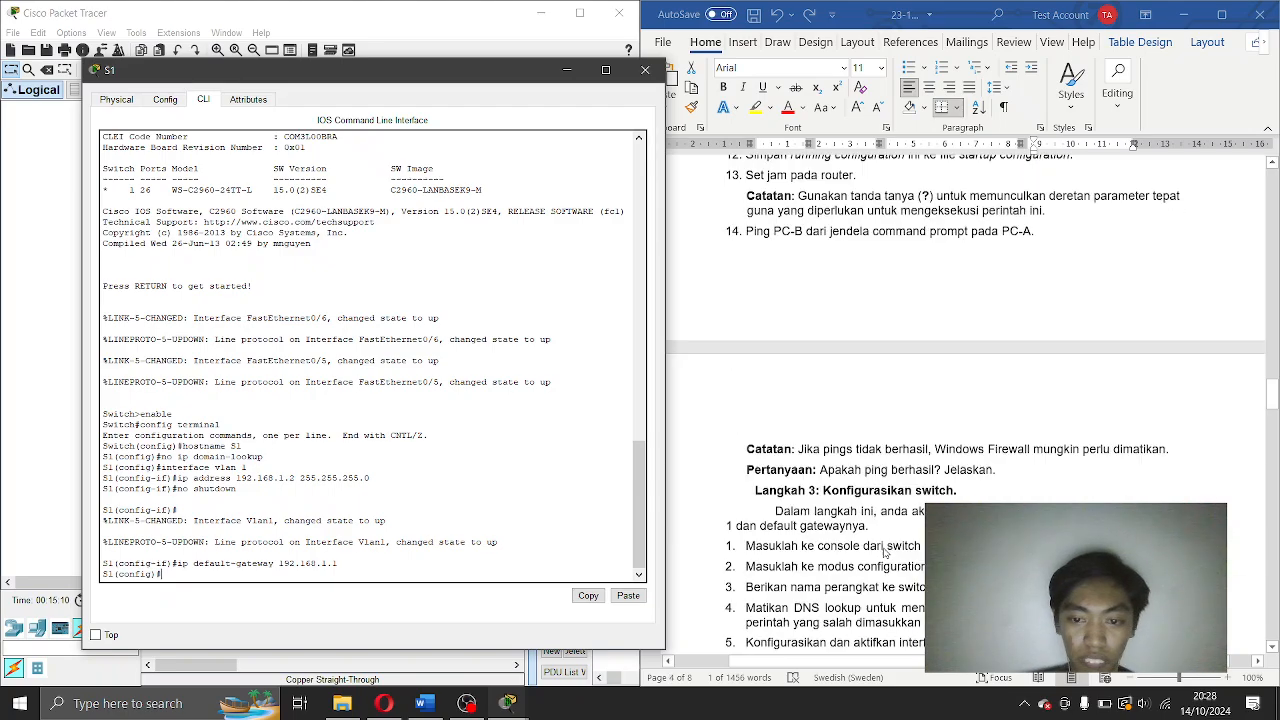
scroll(884, 553, down, 10)
scroll(884, 553, up, 5)
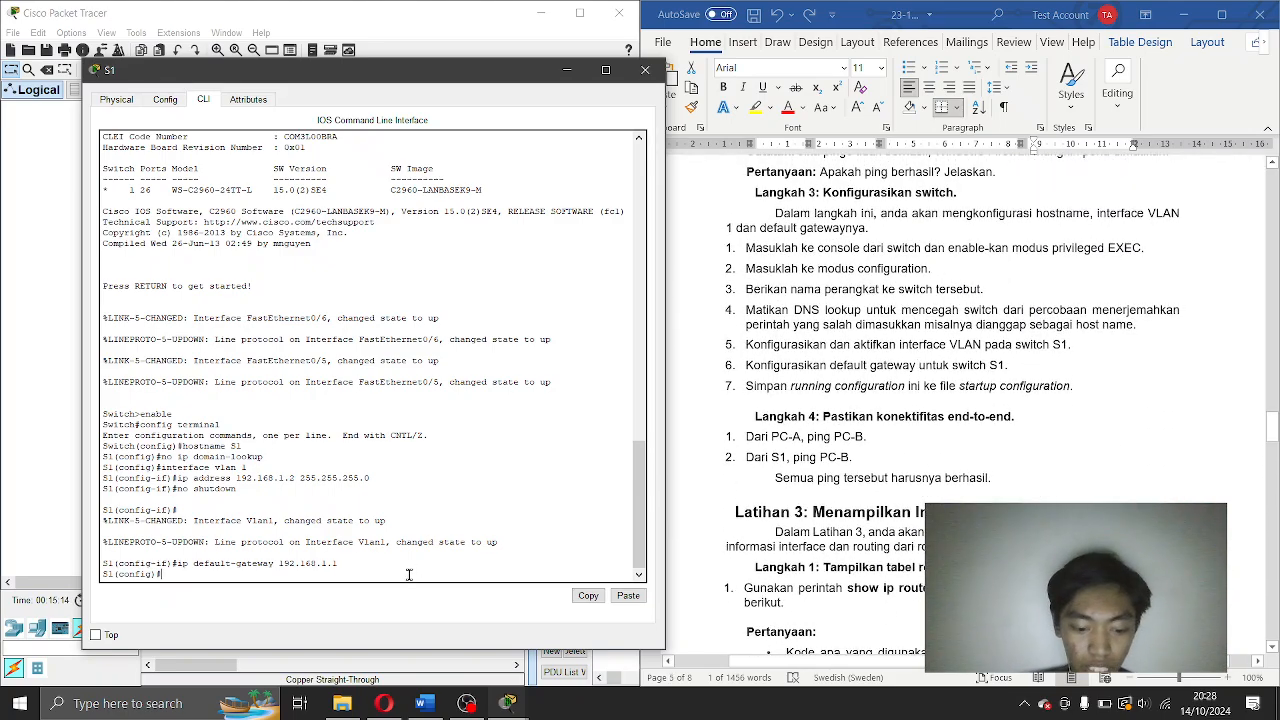
text(copy)
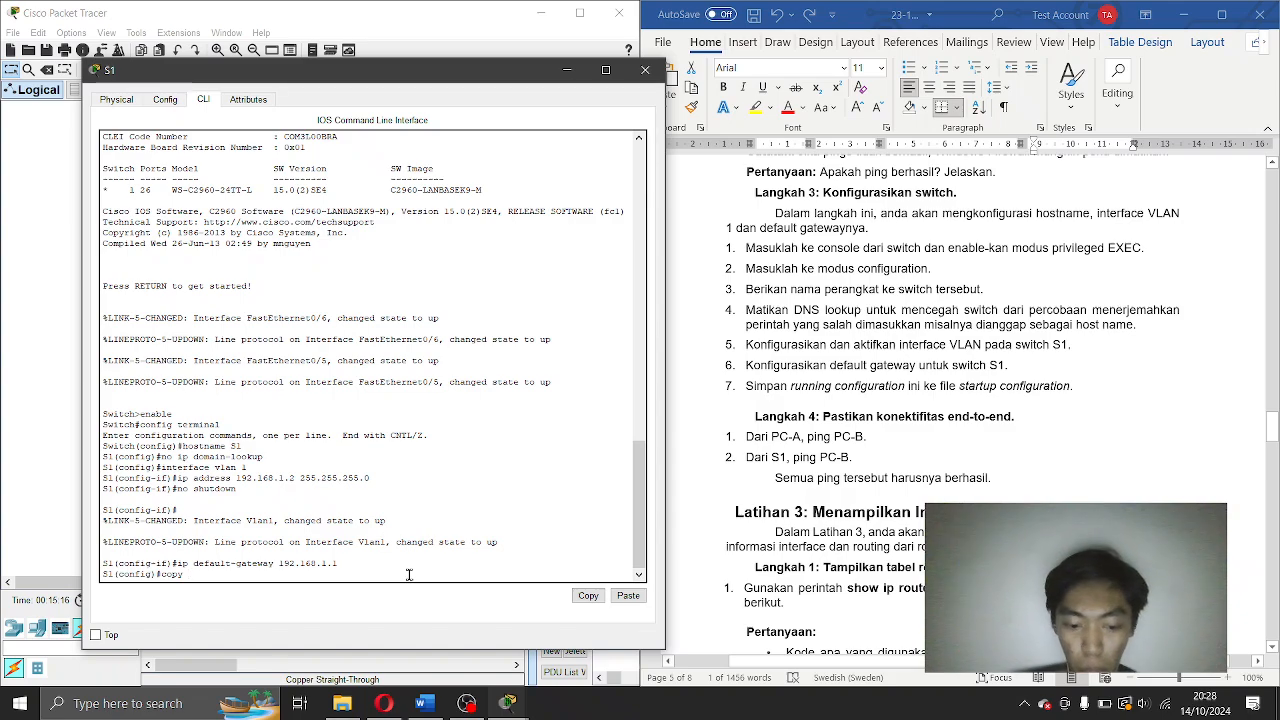
text( running-)
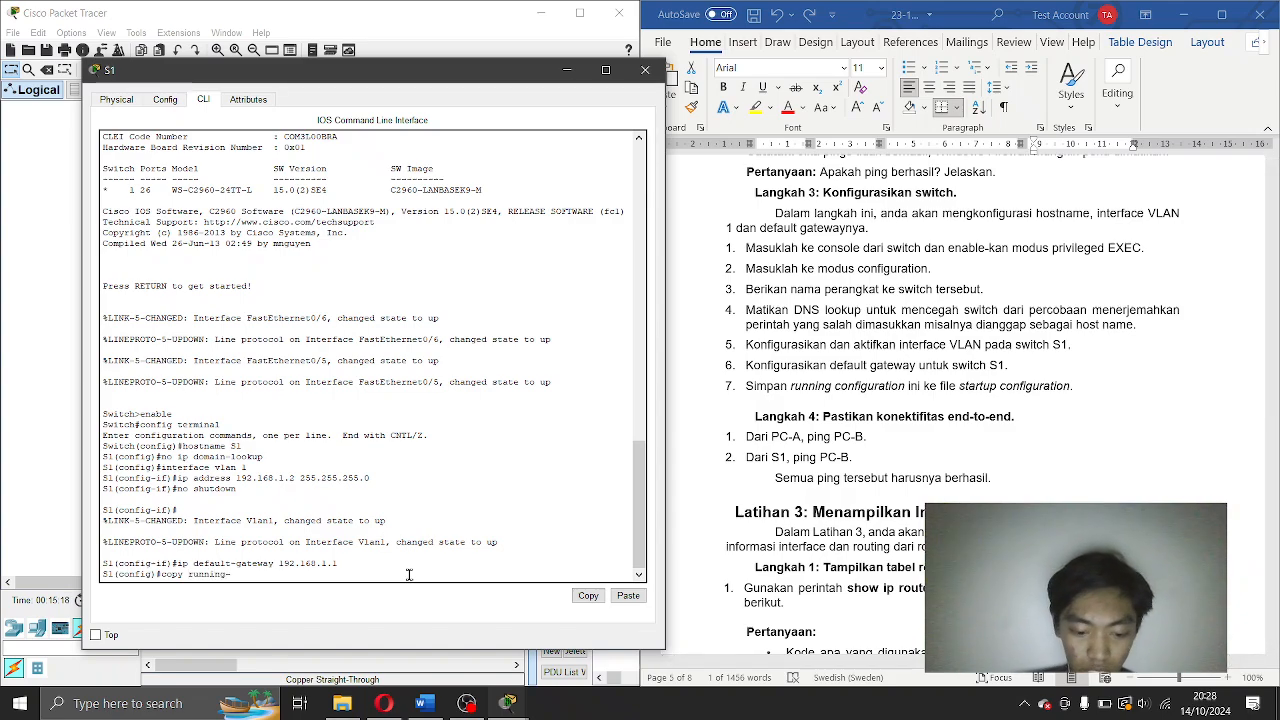
text(config st)
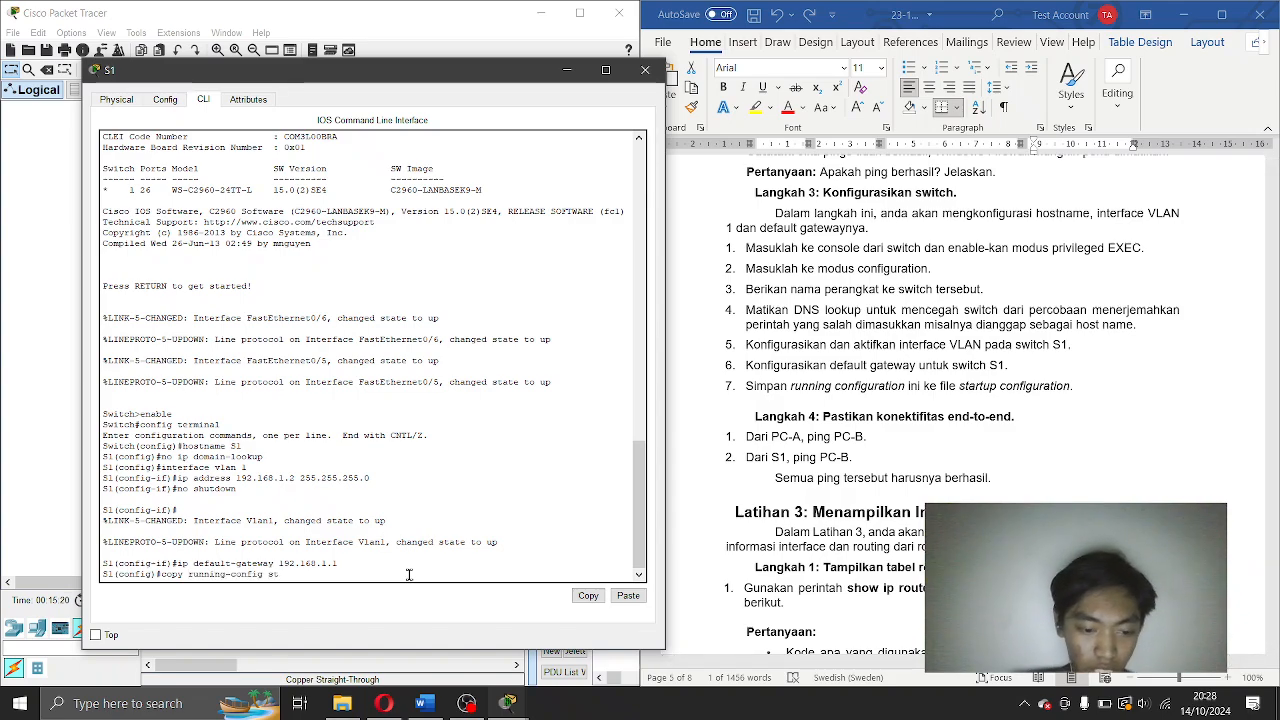
text(artup)
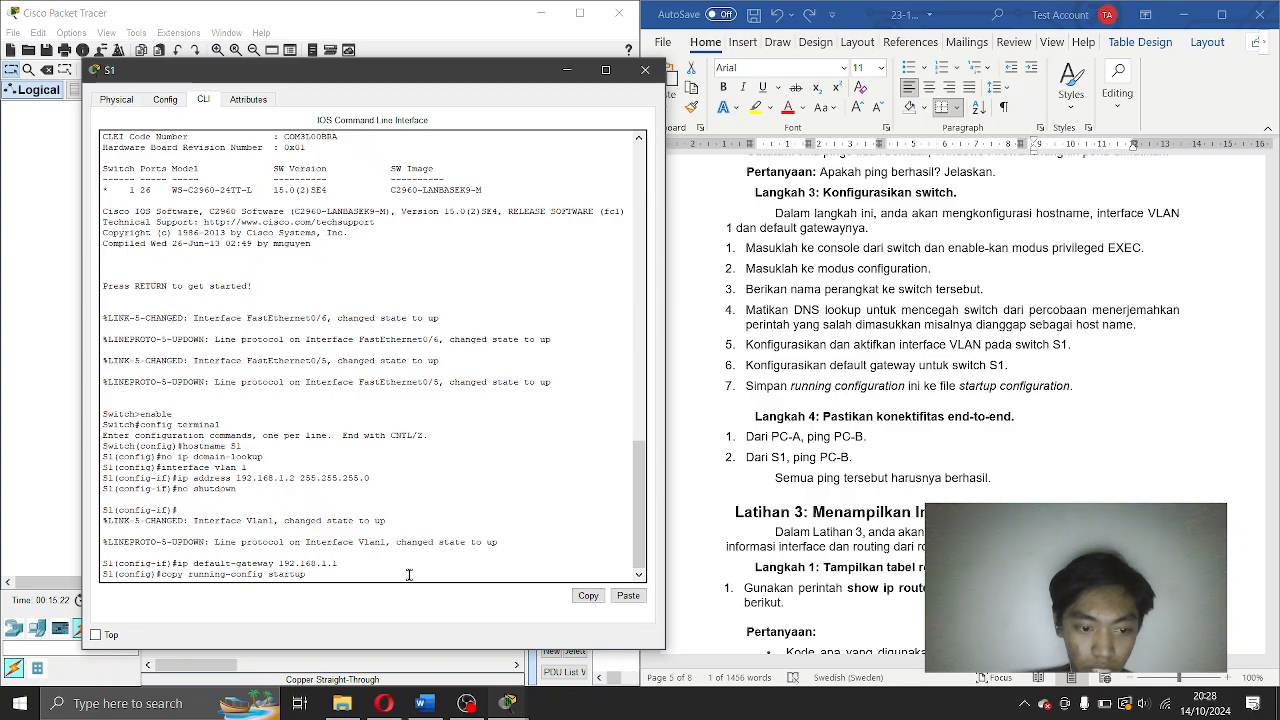
text(-config)
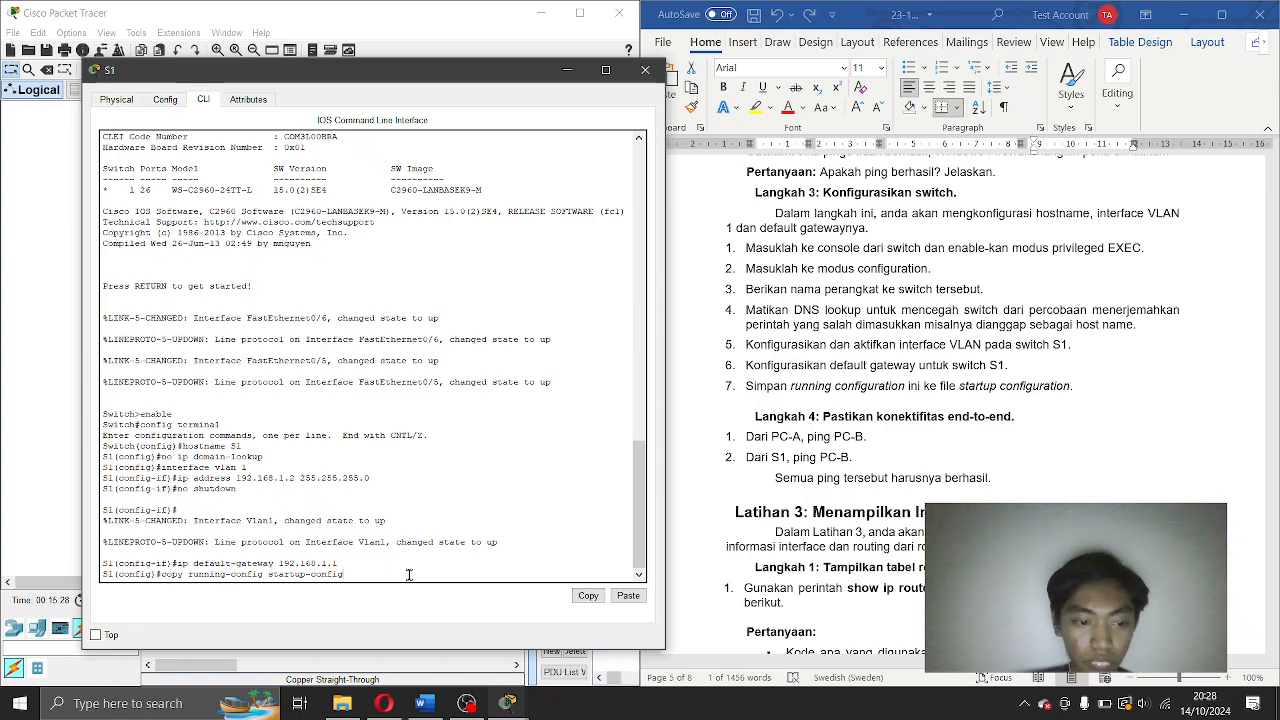
key(Up)
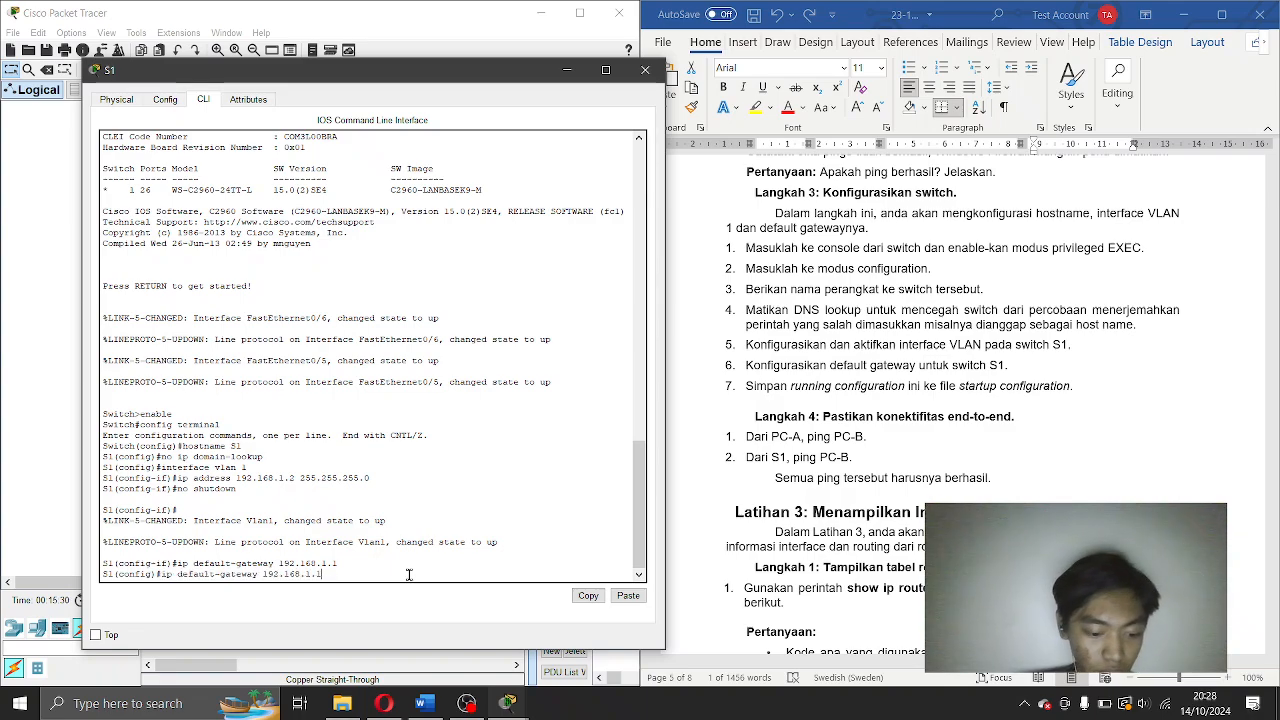
Leave configuration mode on S1 and save the configuration with write memory.
key(ctrl+z)
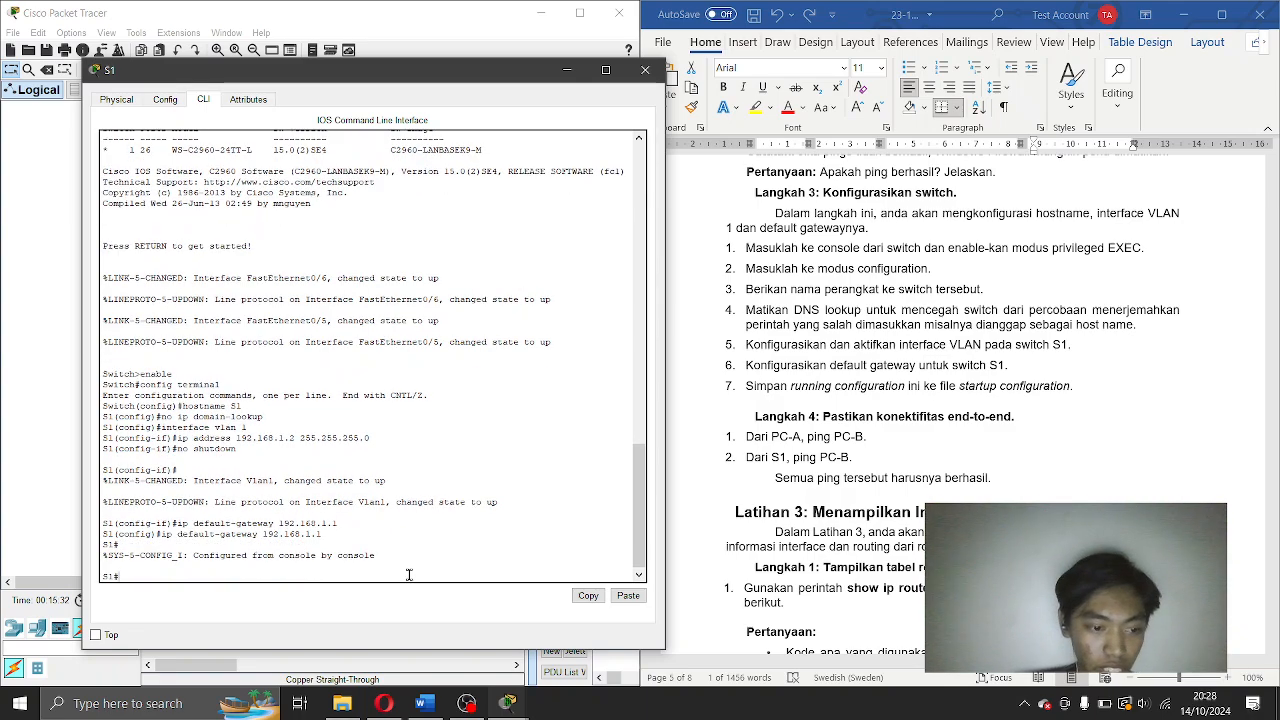
text(write)
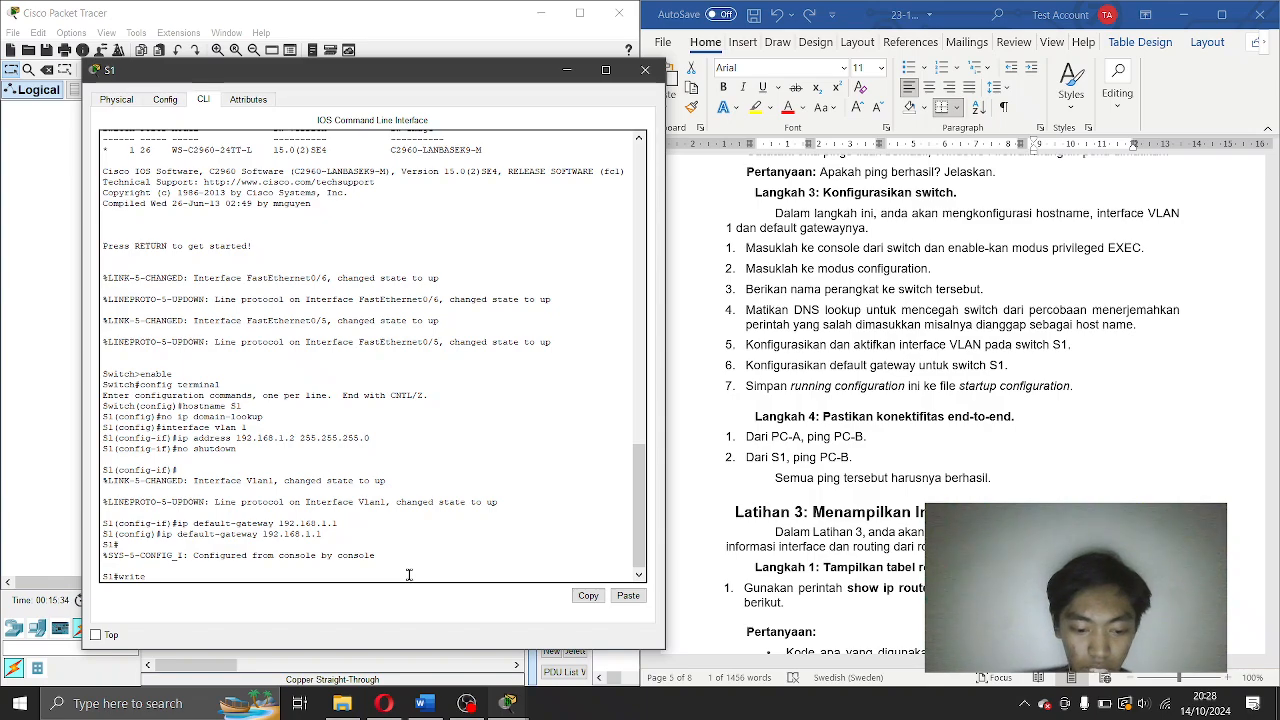
text( memory)
key(Return)
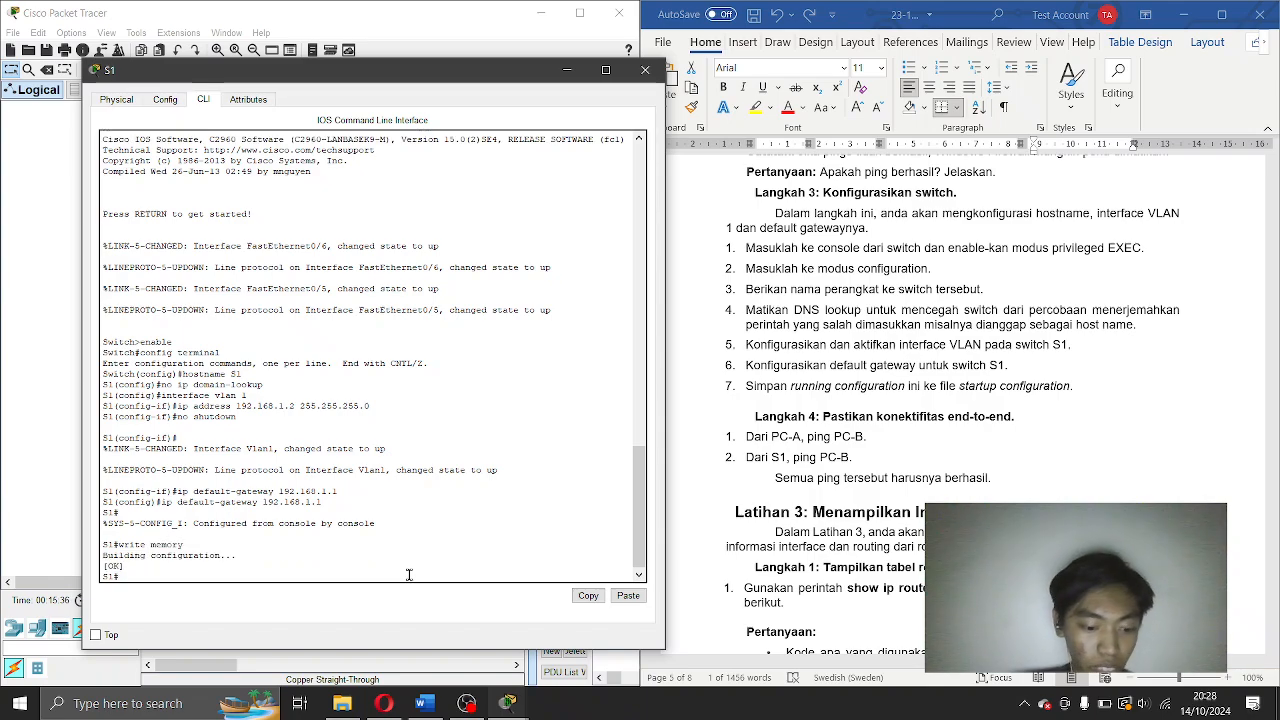
Copy S1's running-config to startup-config, accepting the default destination filename, and close the switch's window.
text(copy)
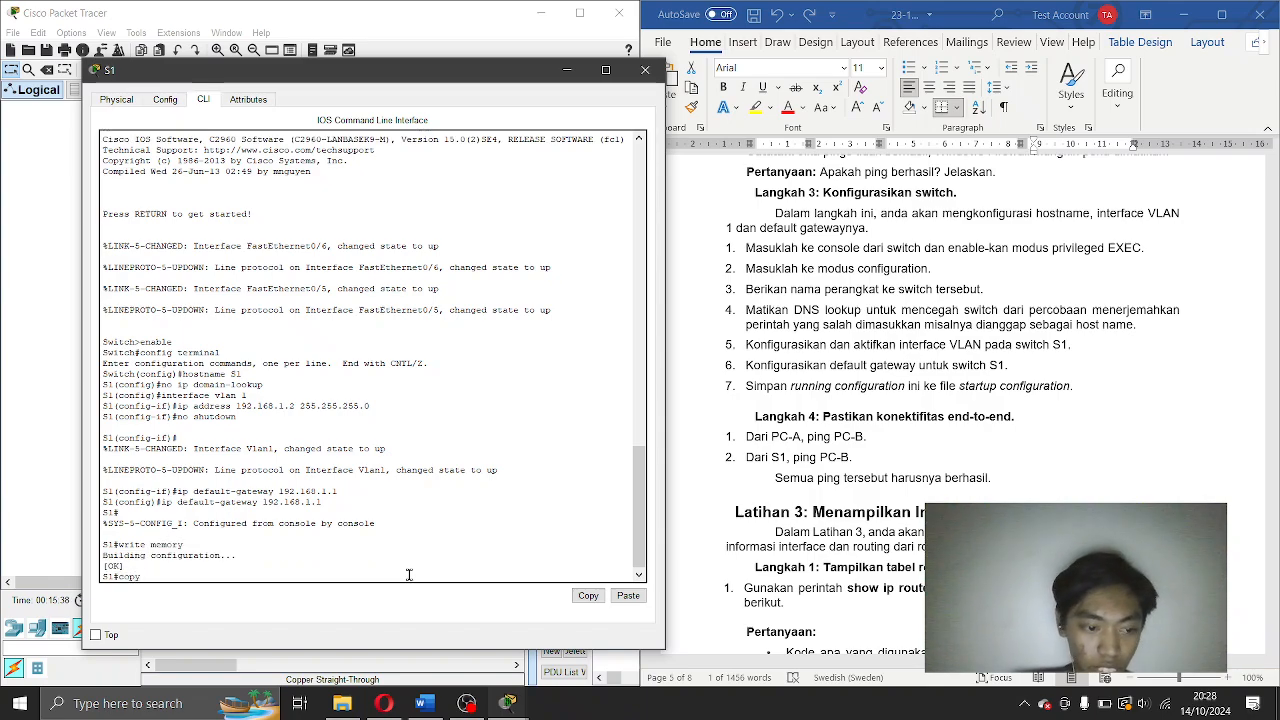
text( runnig-)
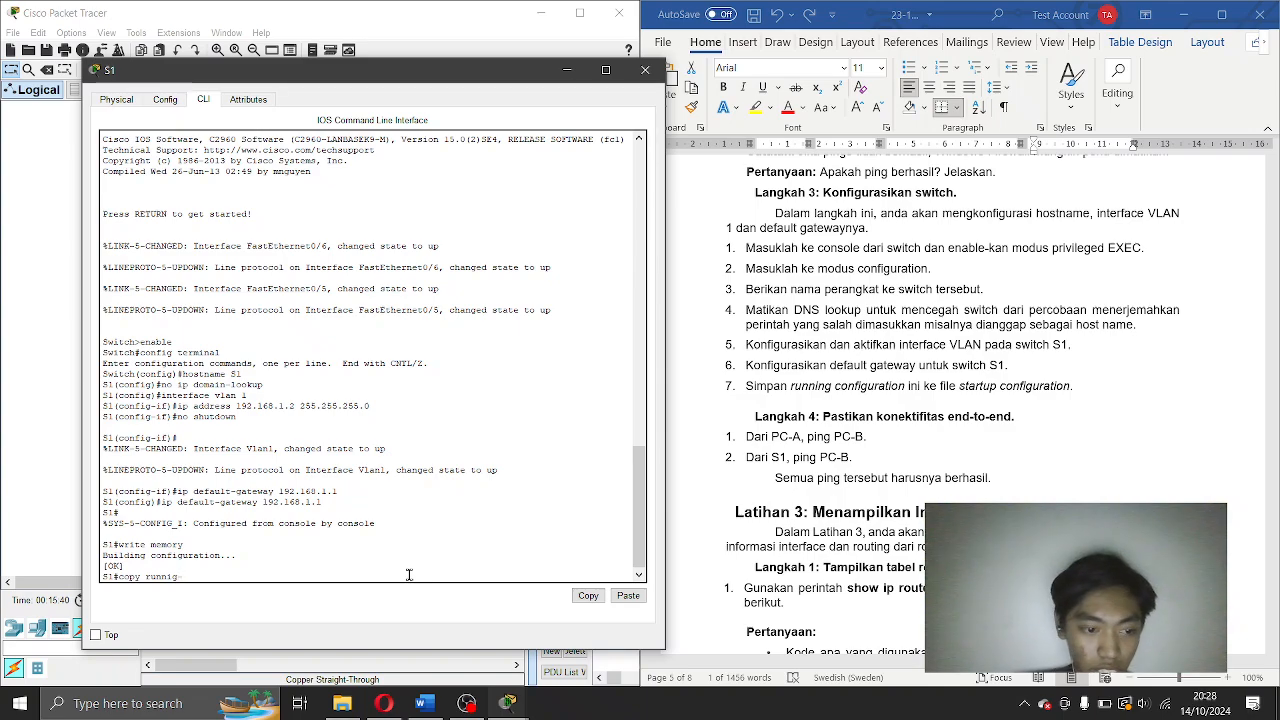
text(config )
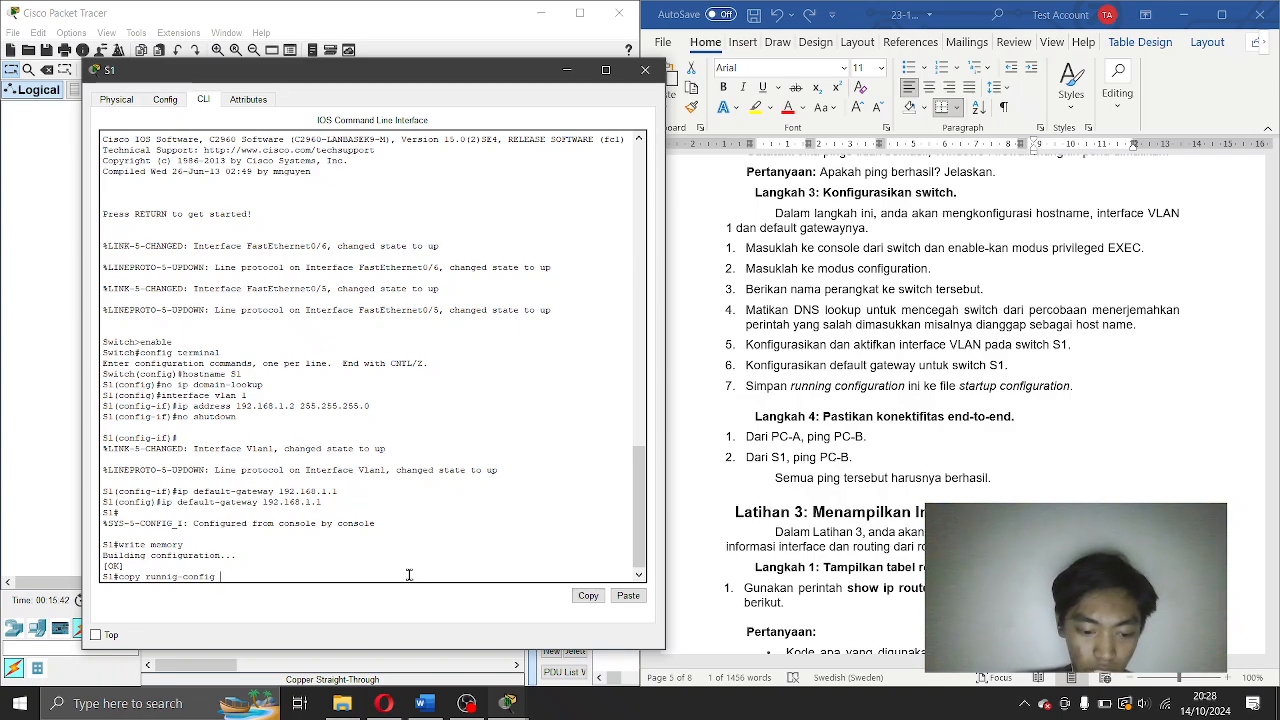
text(startu)
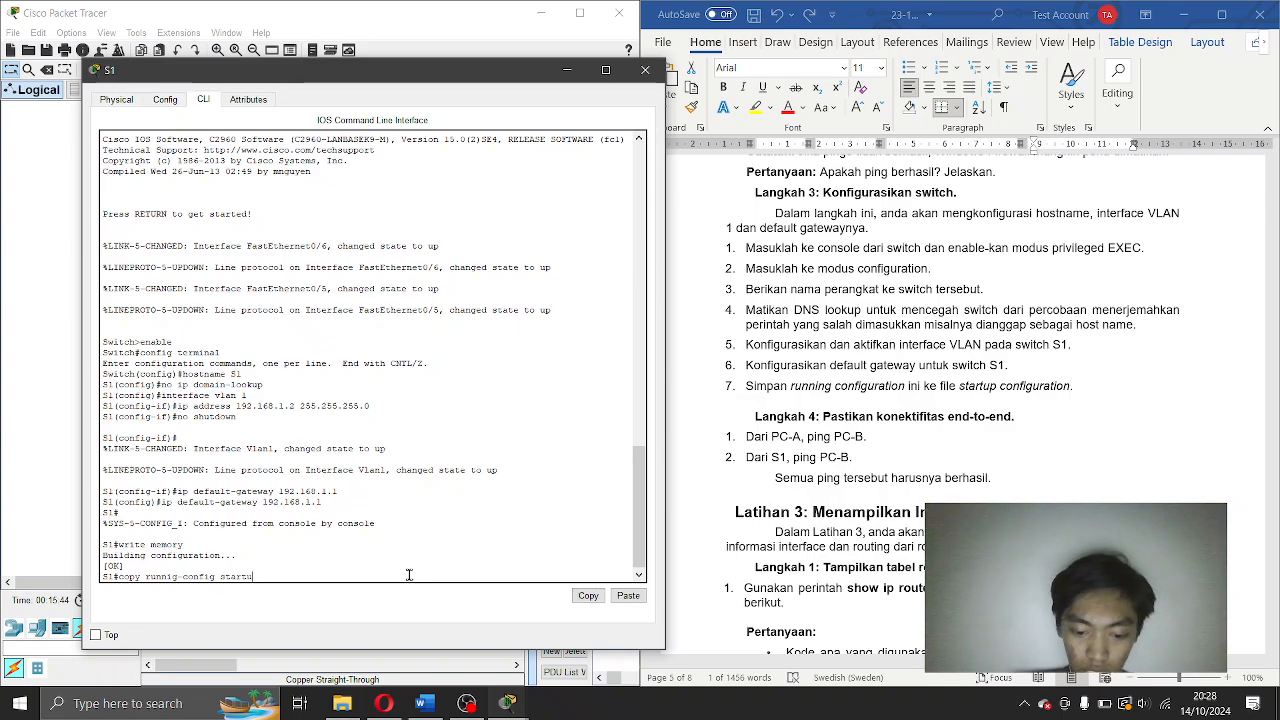
text(p-config)
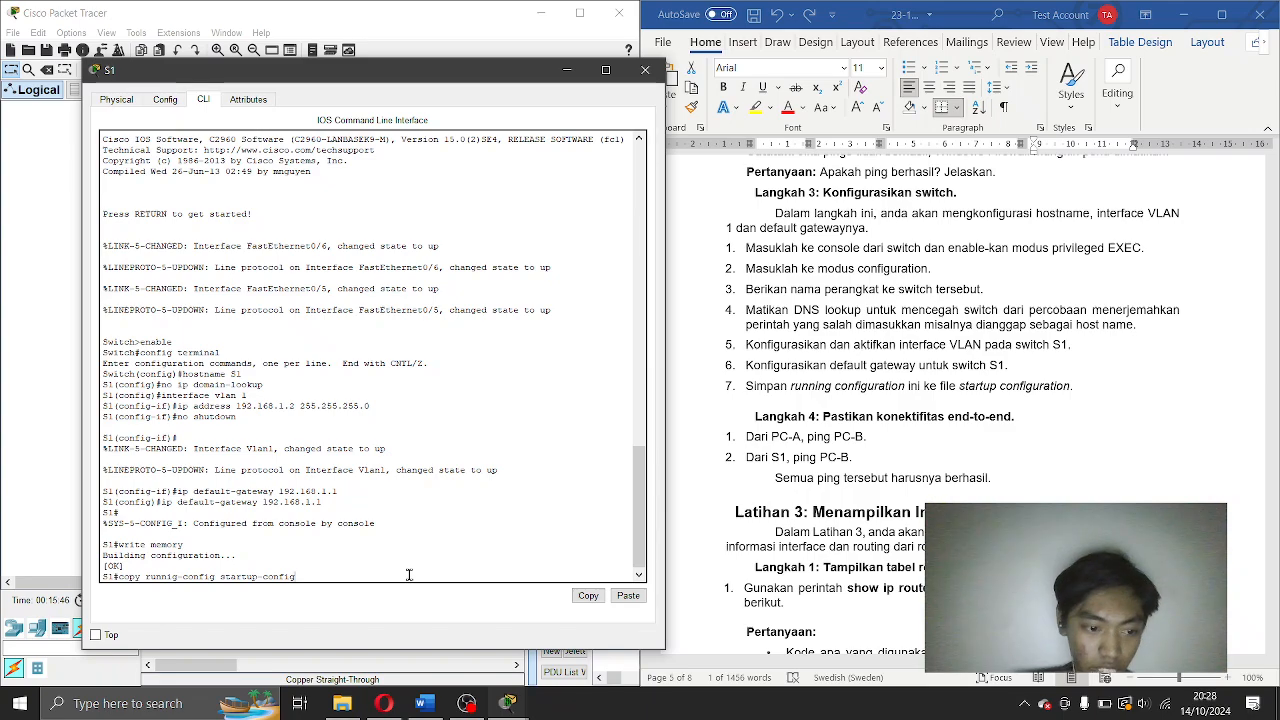
key(Return)
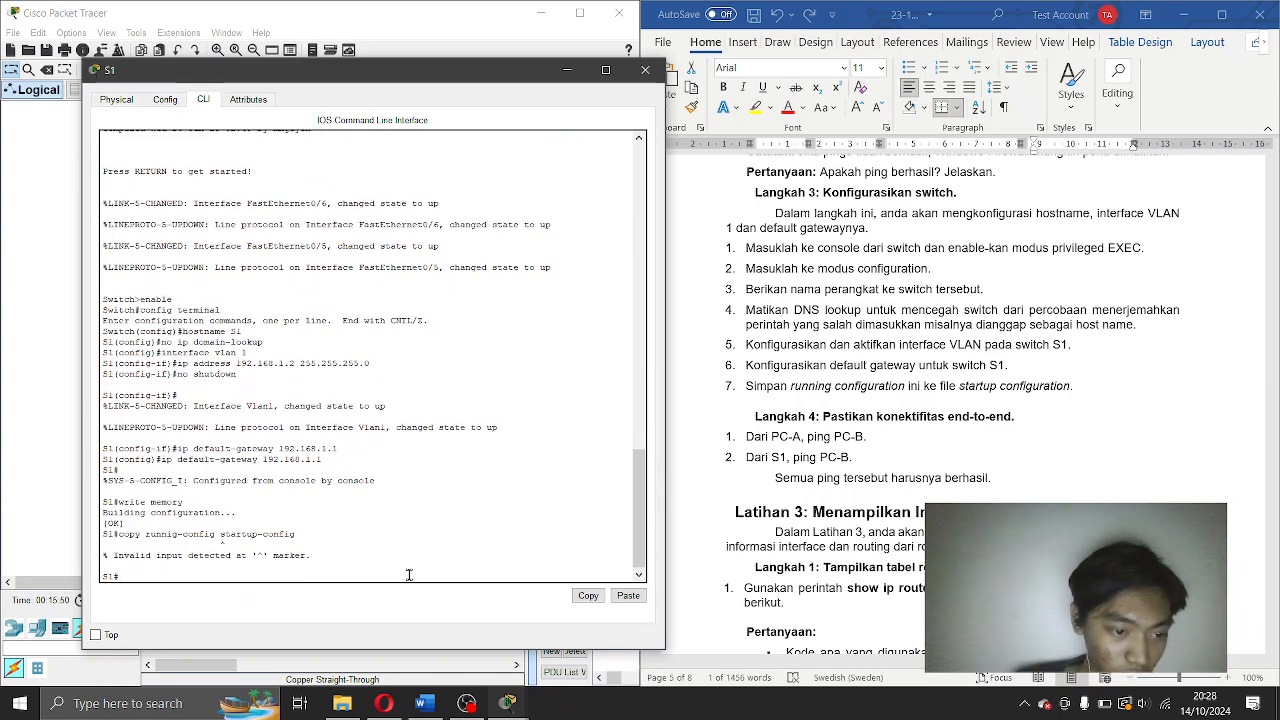
key(Up)
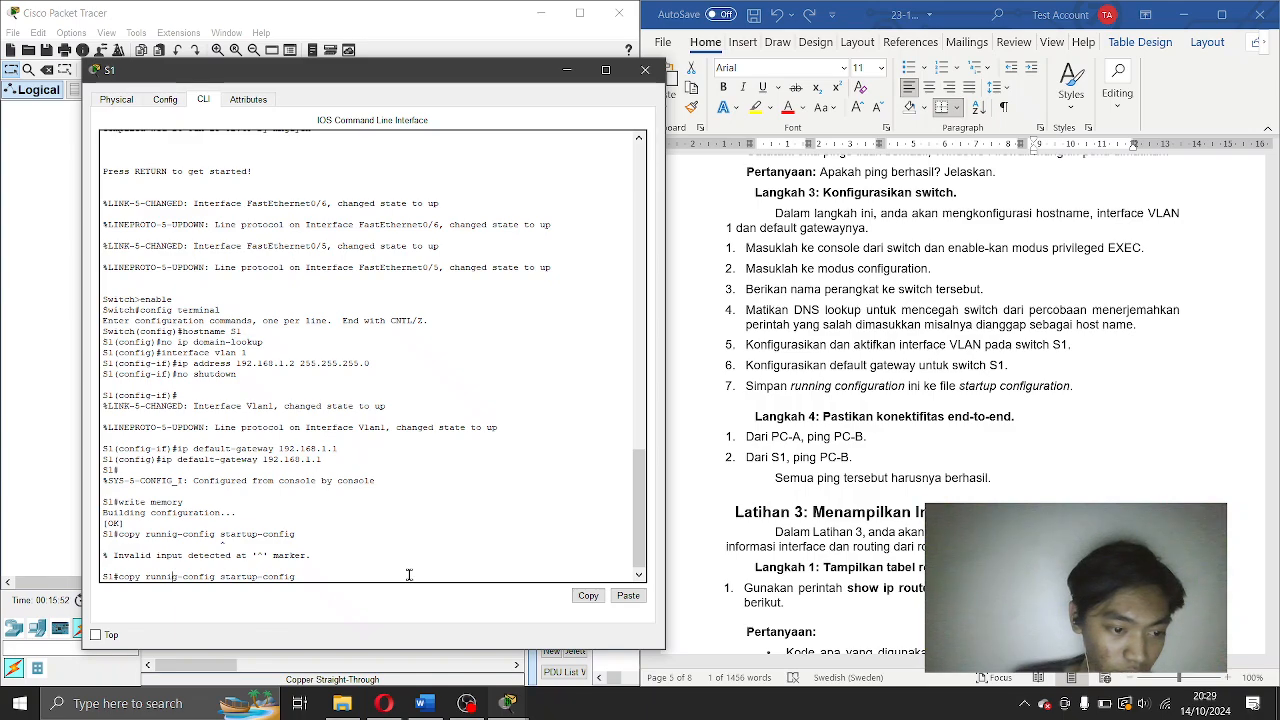
text(n)
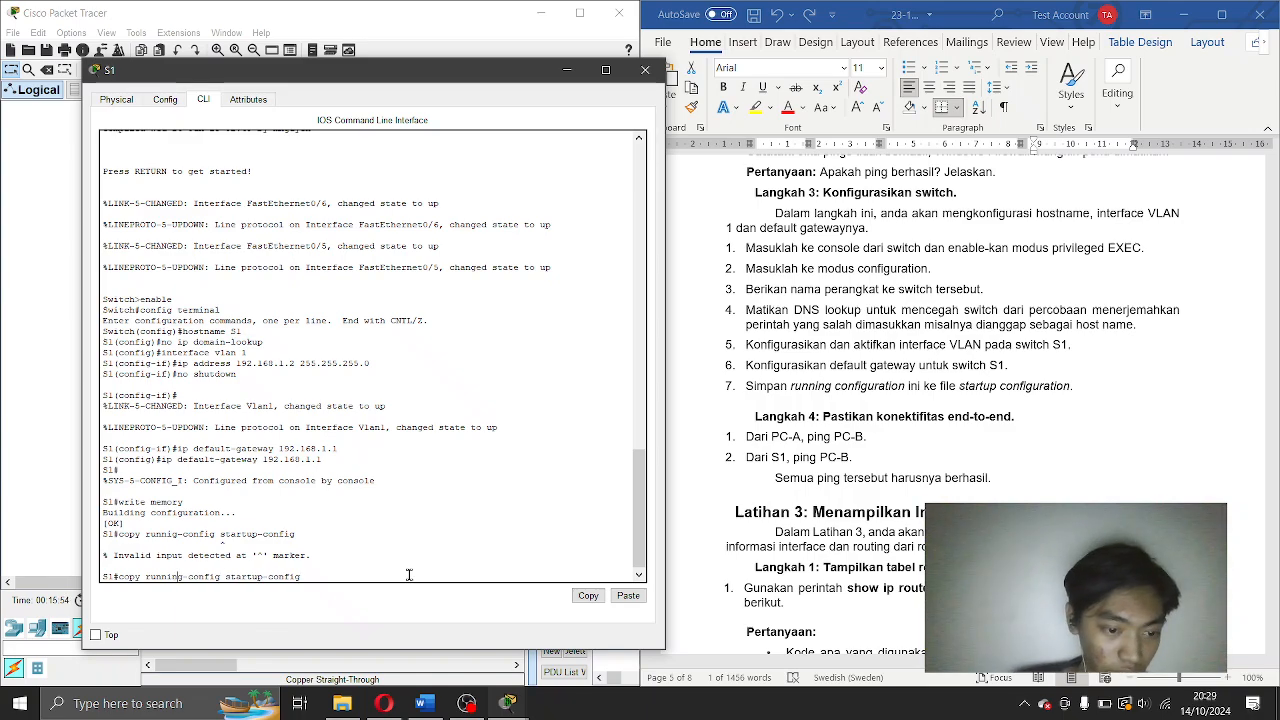
key(Return)
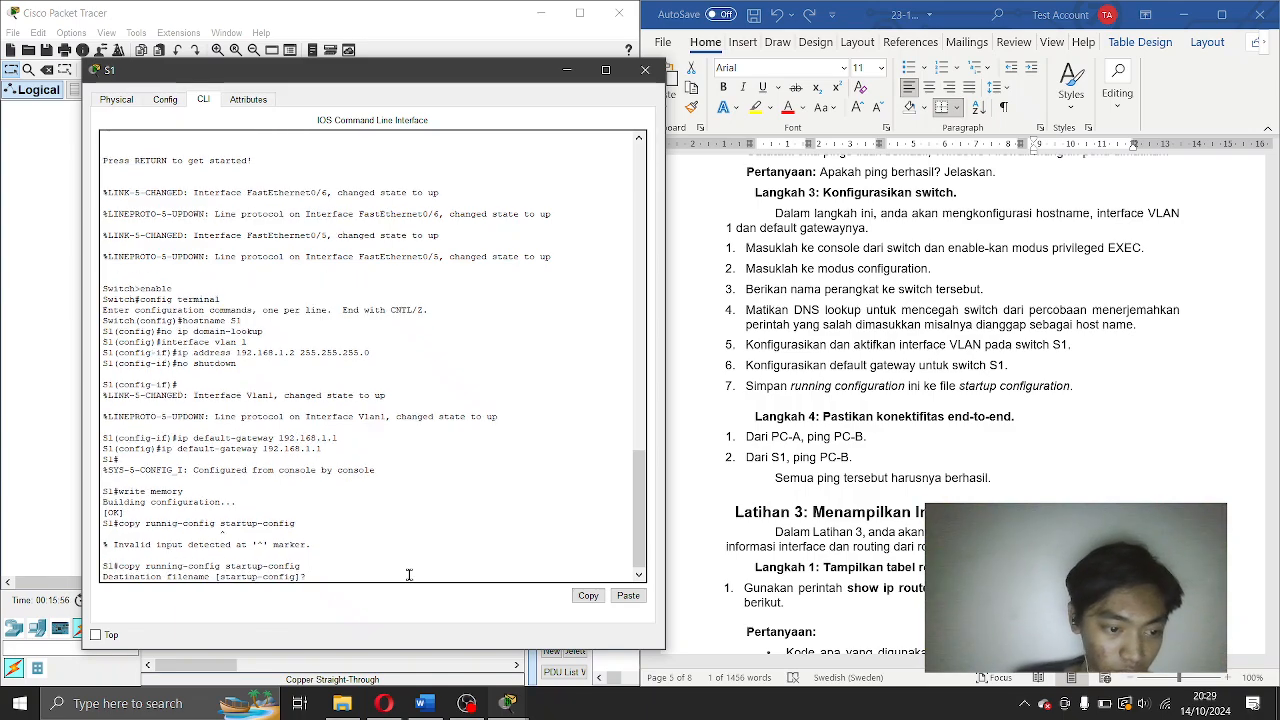
key(Return)
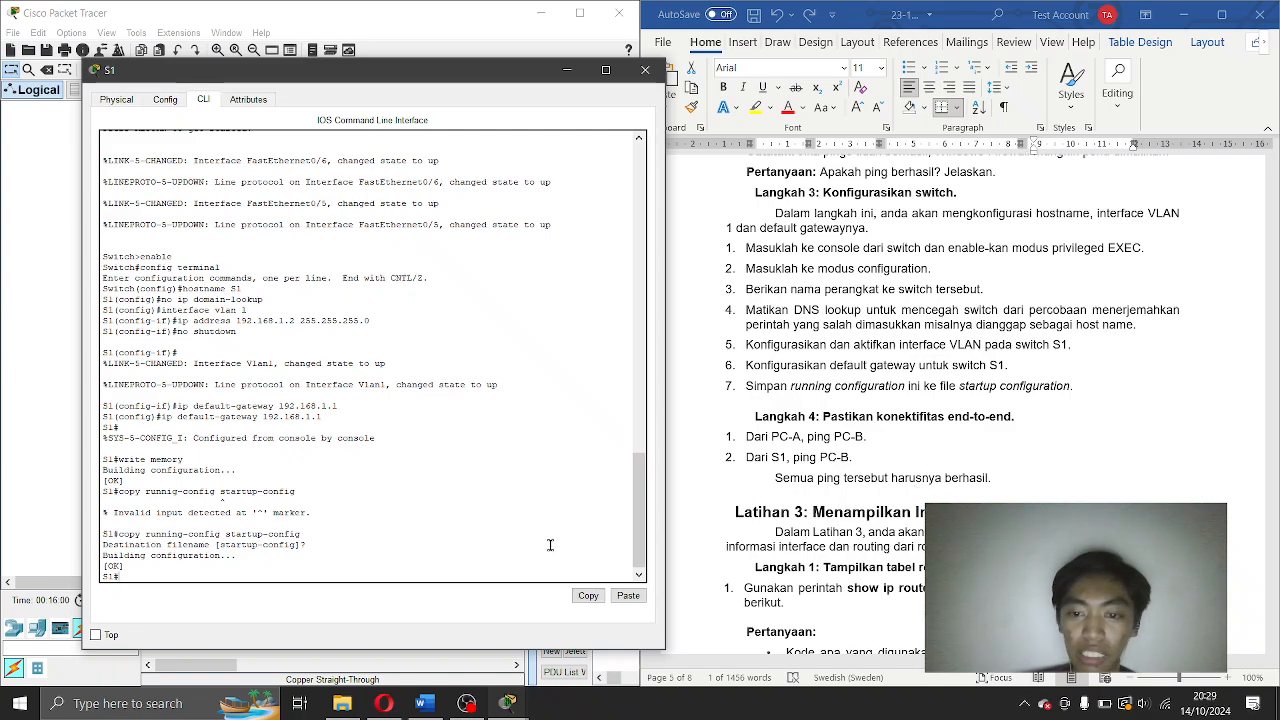
click(645, 68)
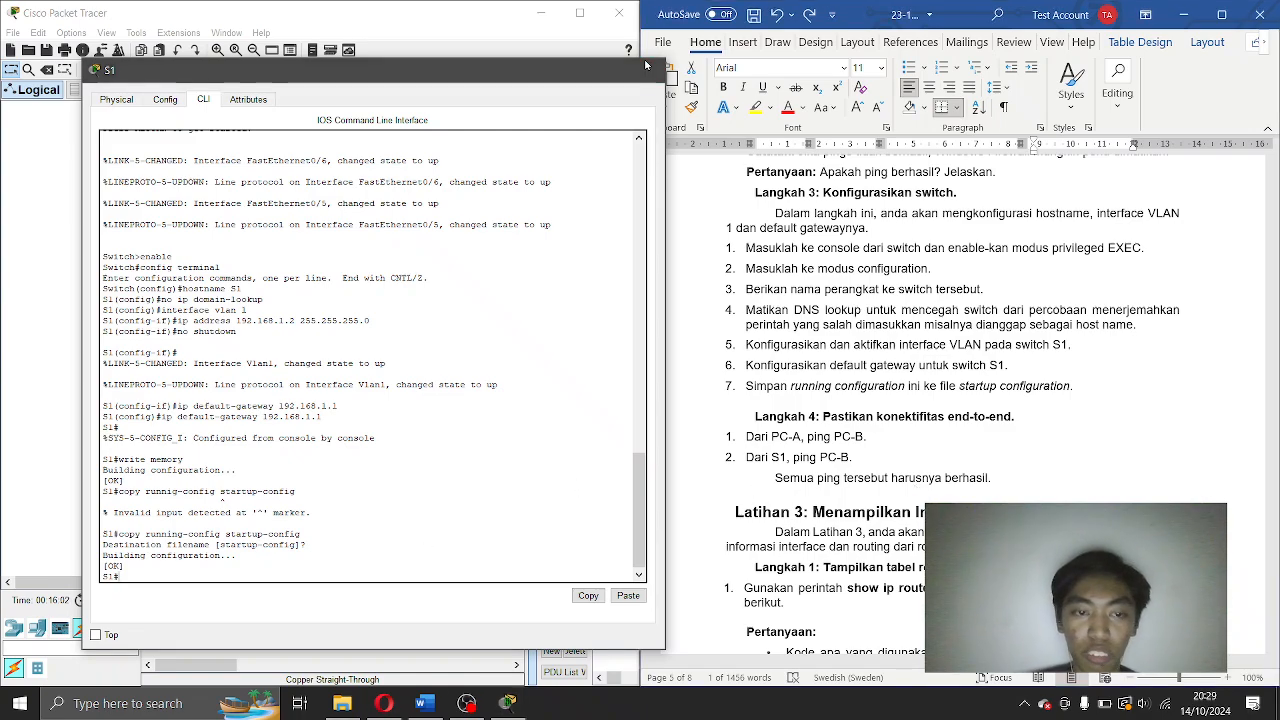
Ping PC-B at 192.168.0.3 from PC-A's Command Prompt, then close PC-A's window.
click(168, 330)
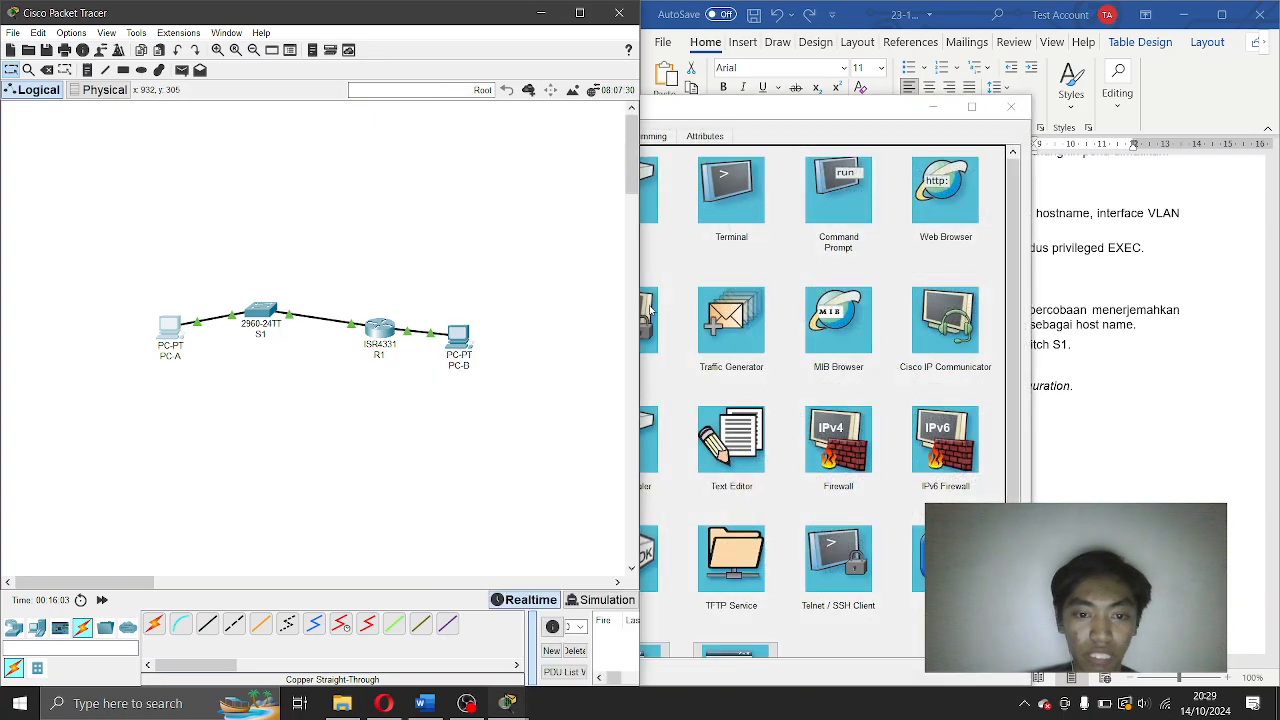
click(847, 222)
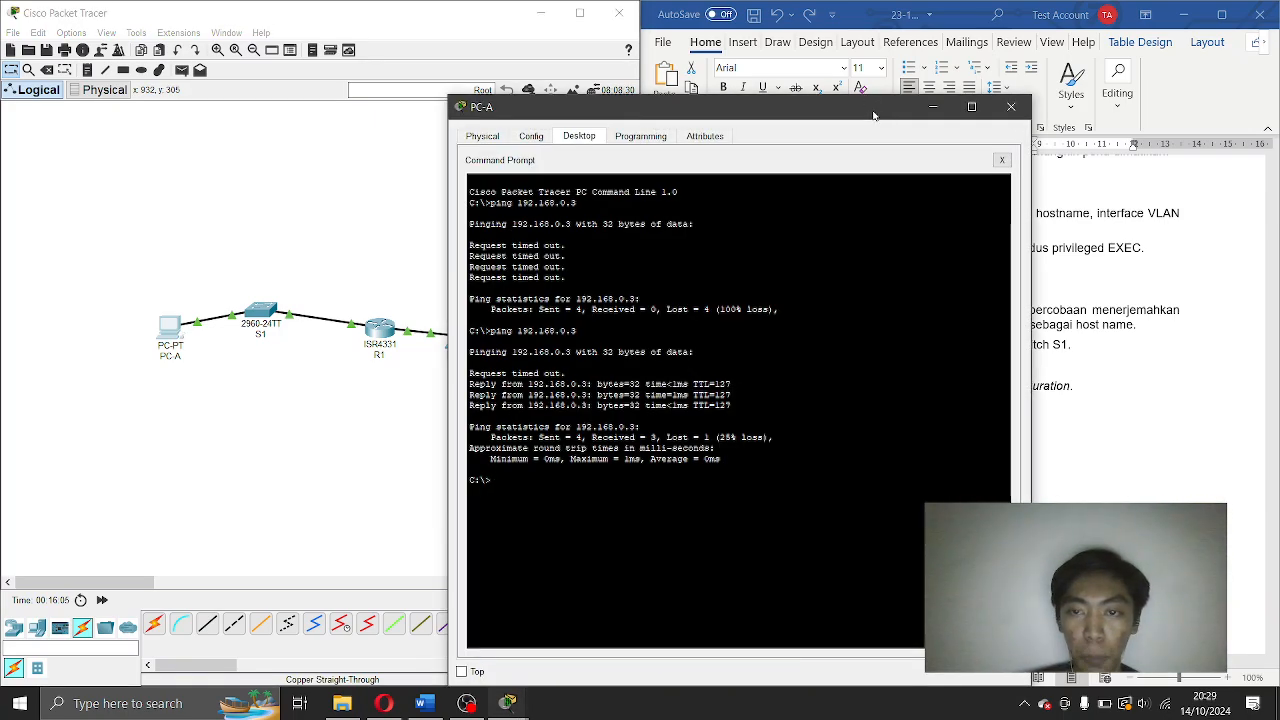
key(Up)
key(Return)
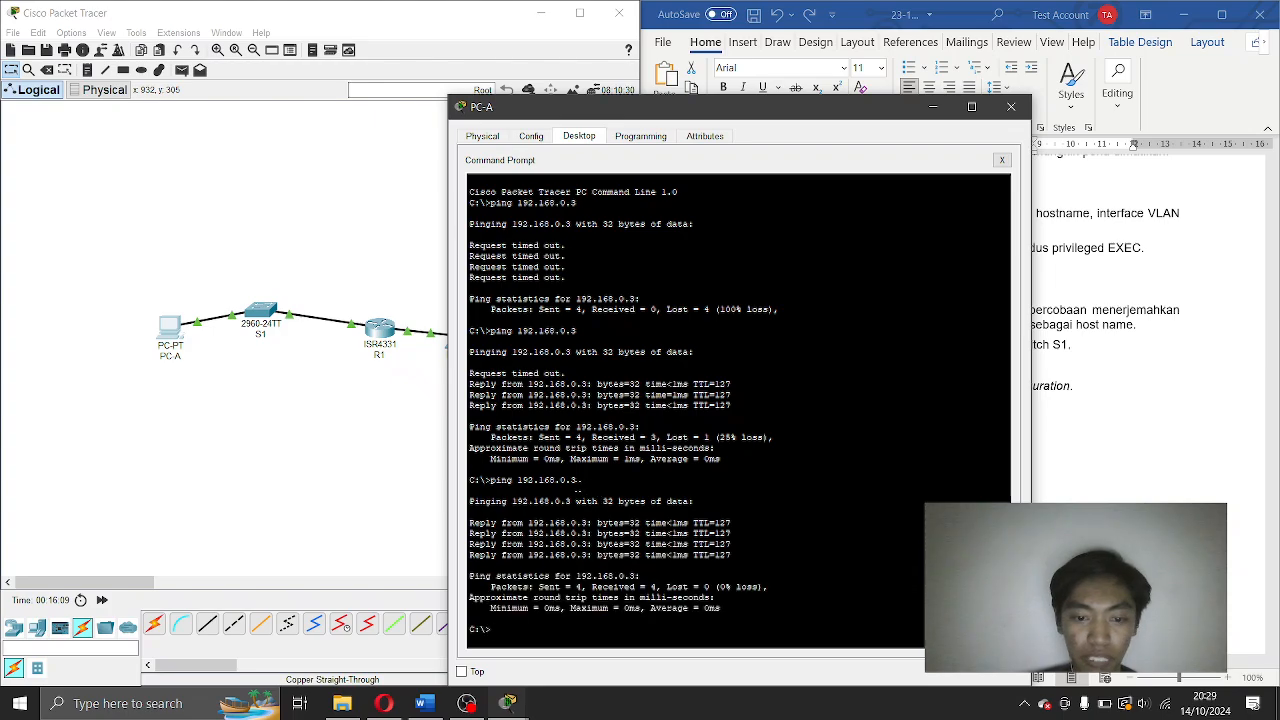
drag(575, 481, 490, 481)
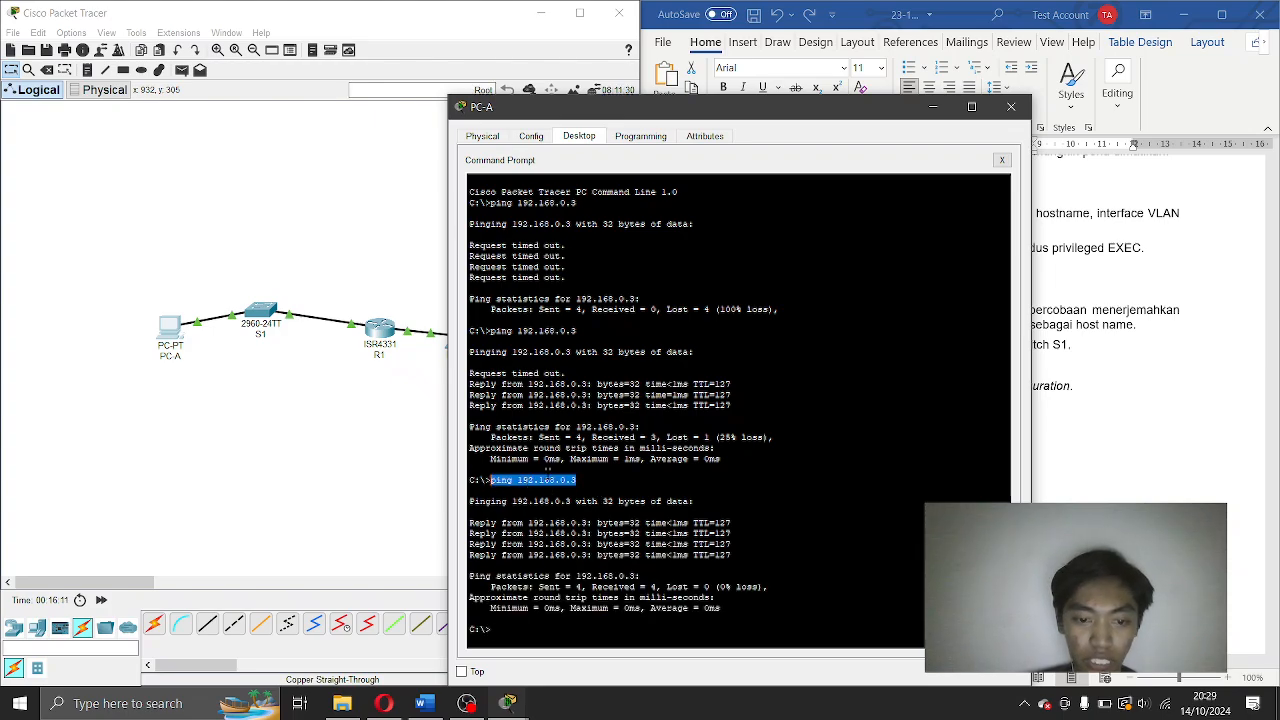
key(Return)
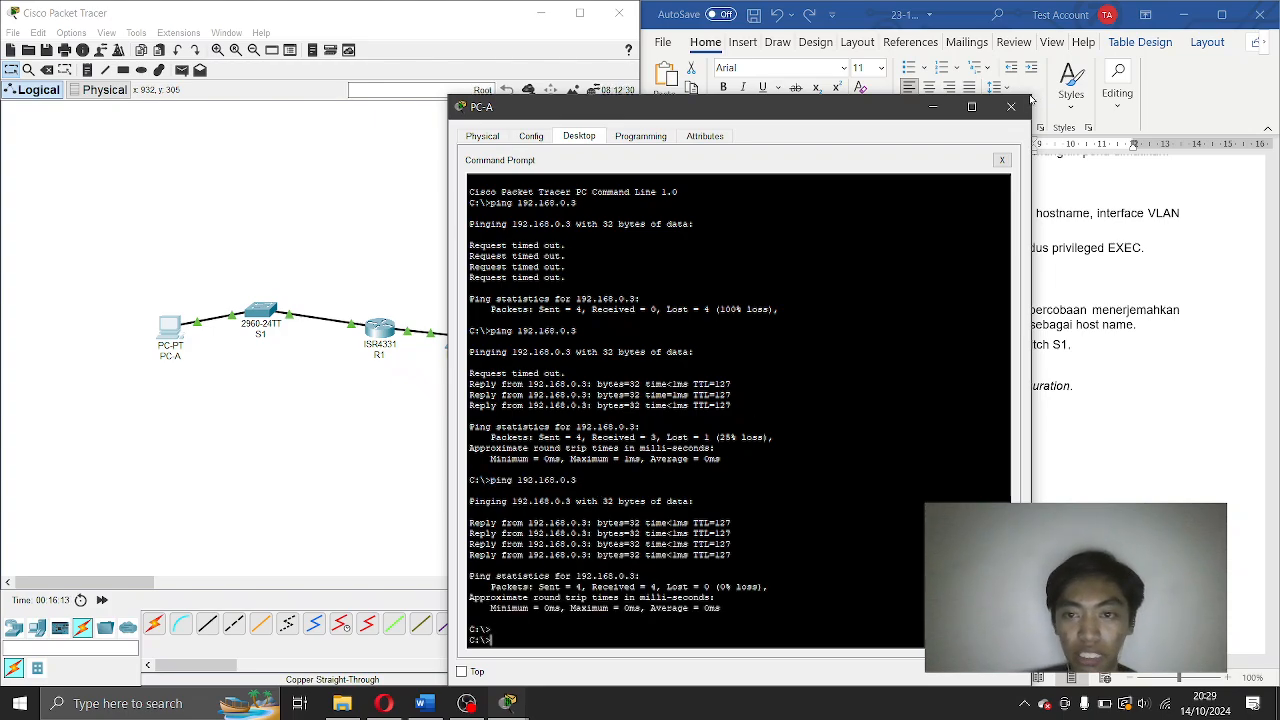
click(1012, 107)
Open switch S1's CLI and enter an unexecuted ping command for 192.168.1.1 at the prompt.
click(260, 312)
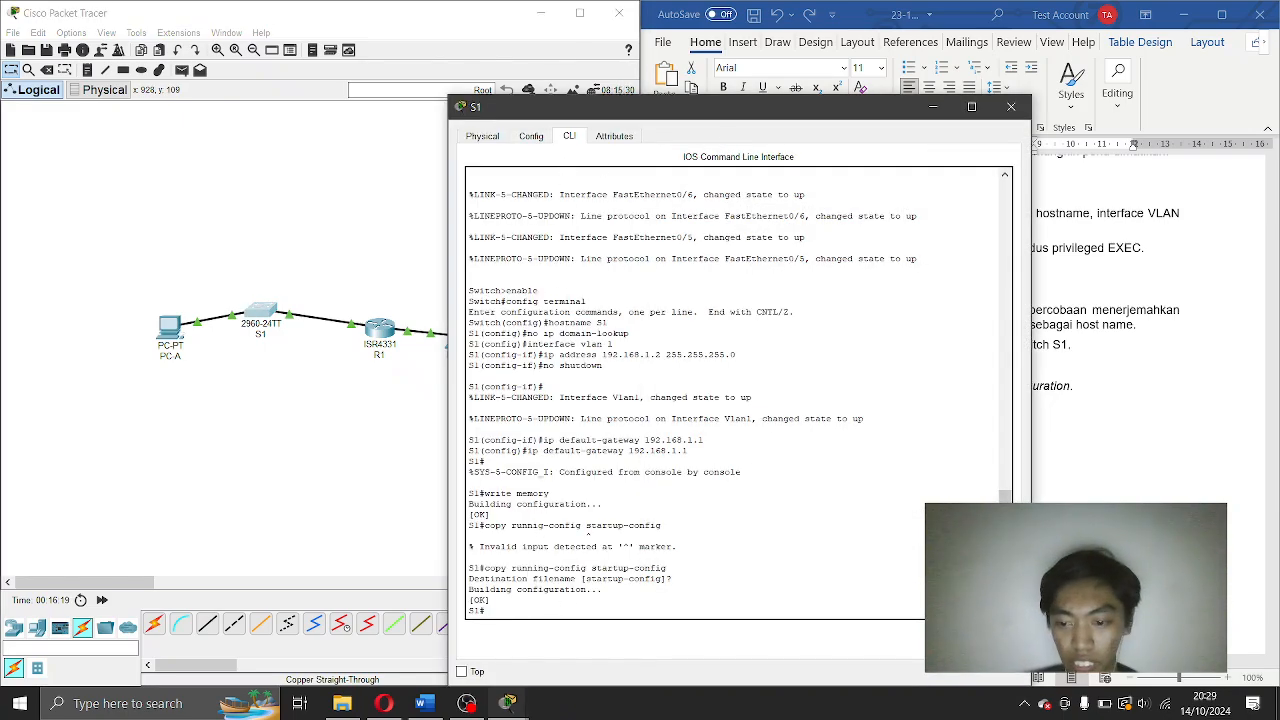
text(192.168.1.1)
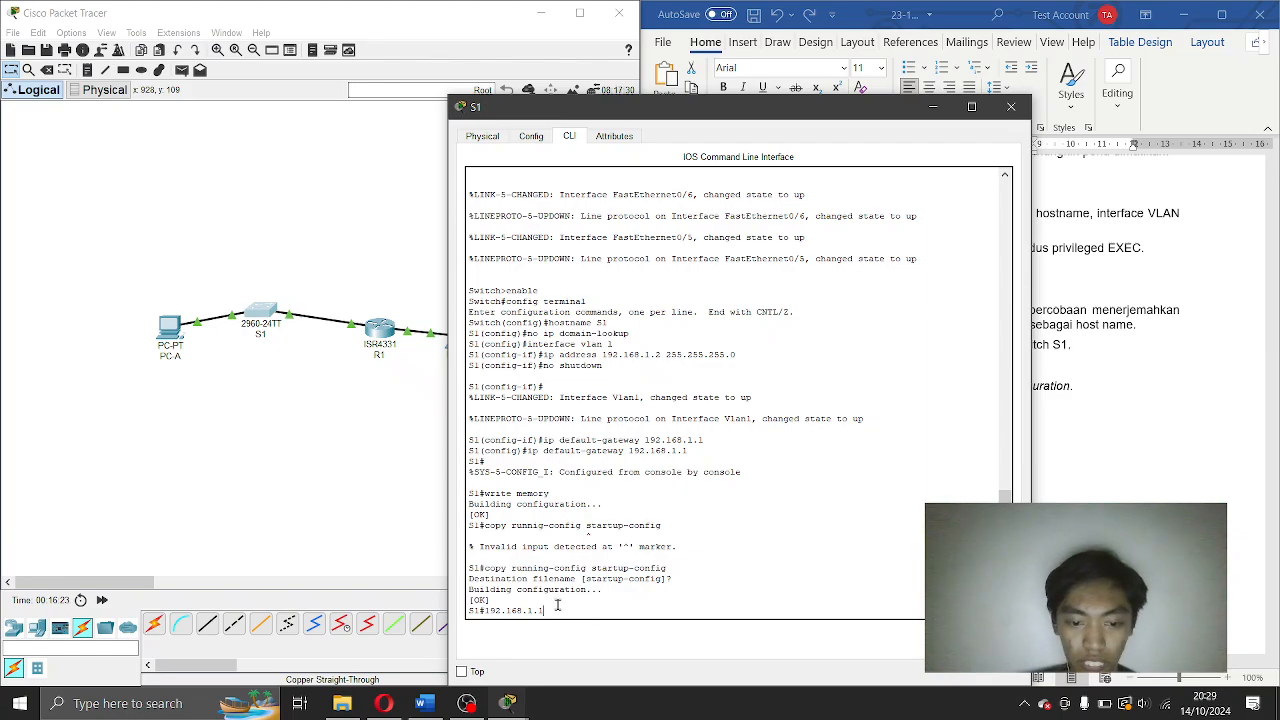
key(Home)
text(ping)
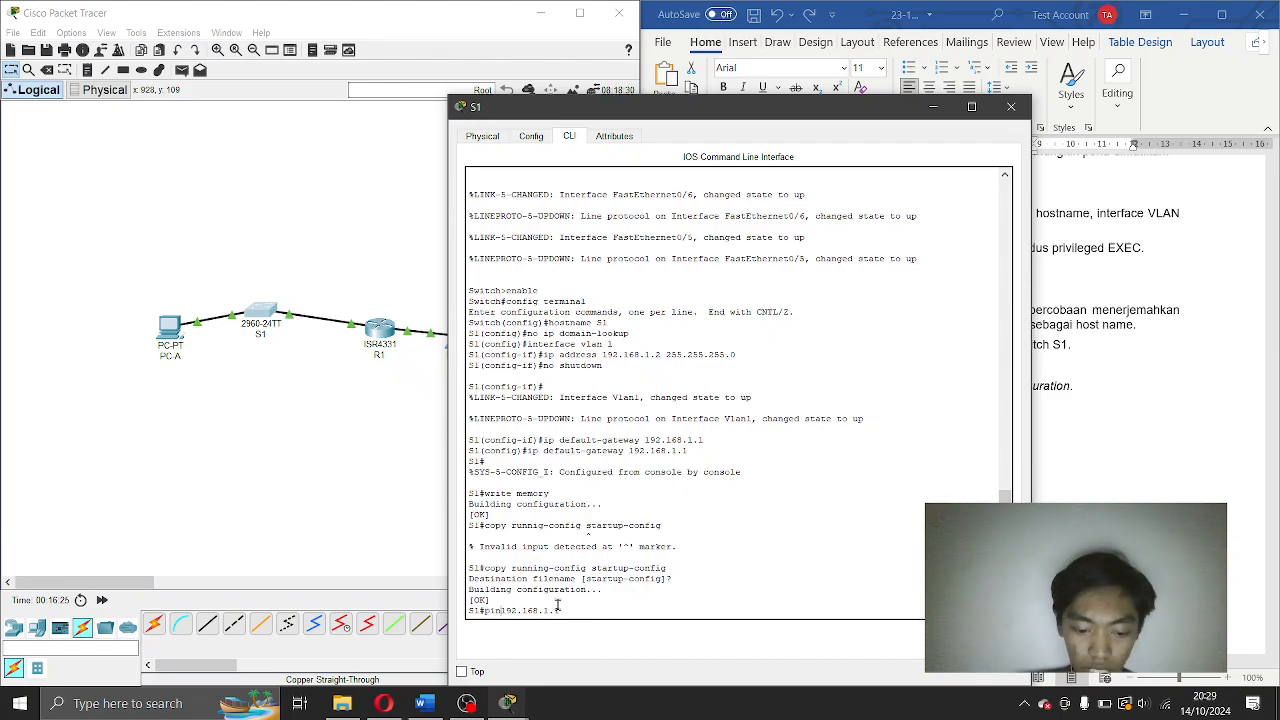
Check PC-B's IP address in the module's Tabel Pengalamatan and return to S1's CLI.
click(1195, 498)
scroll(1195, 498, up, 15)
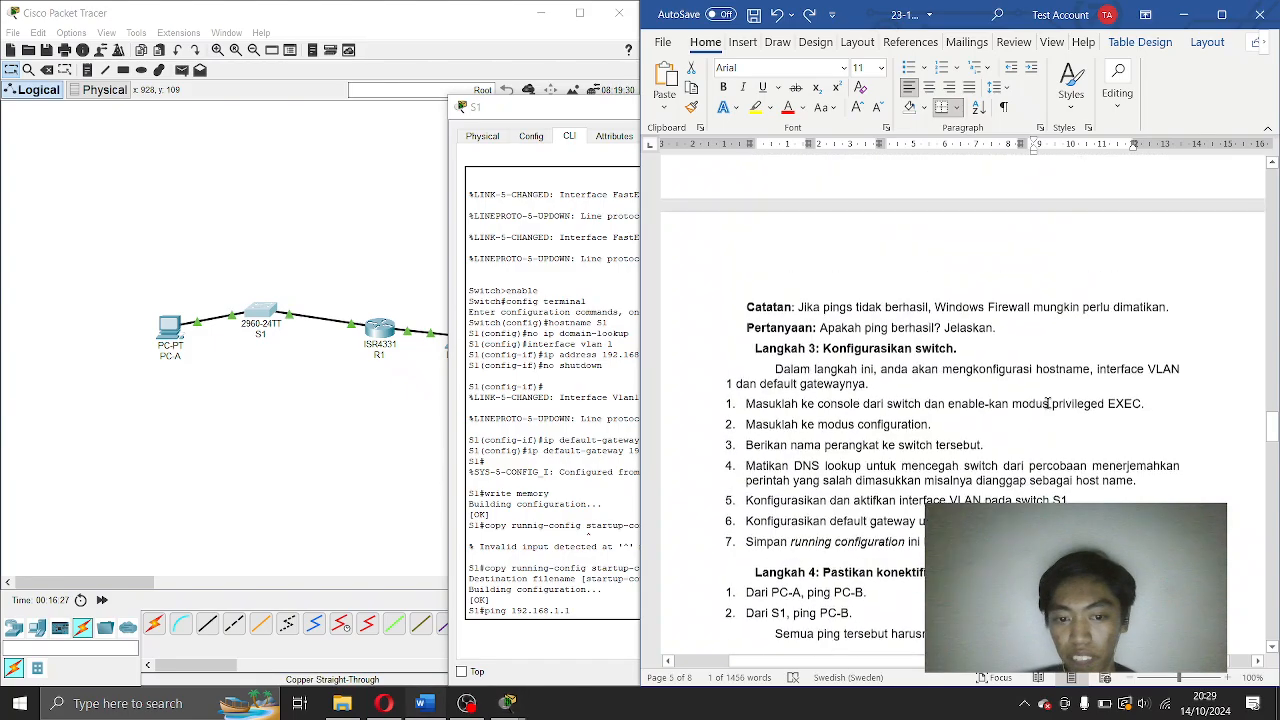
scroll(1048, 403, up, 15)
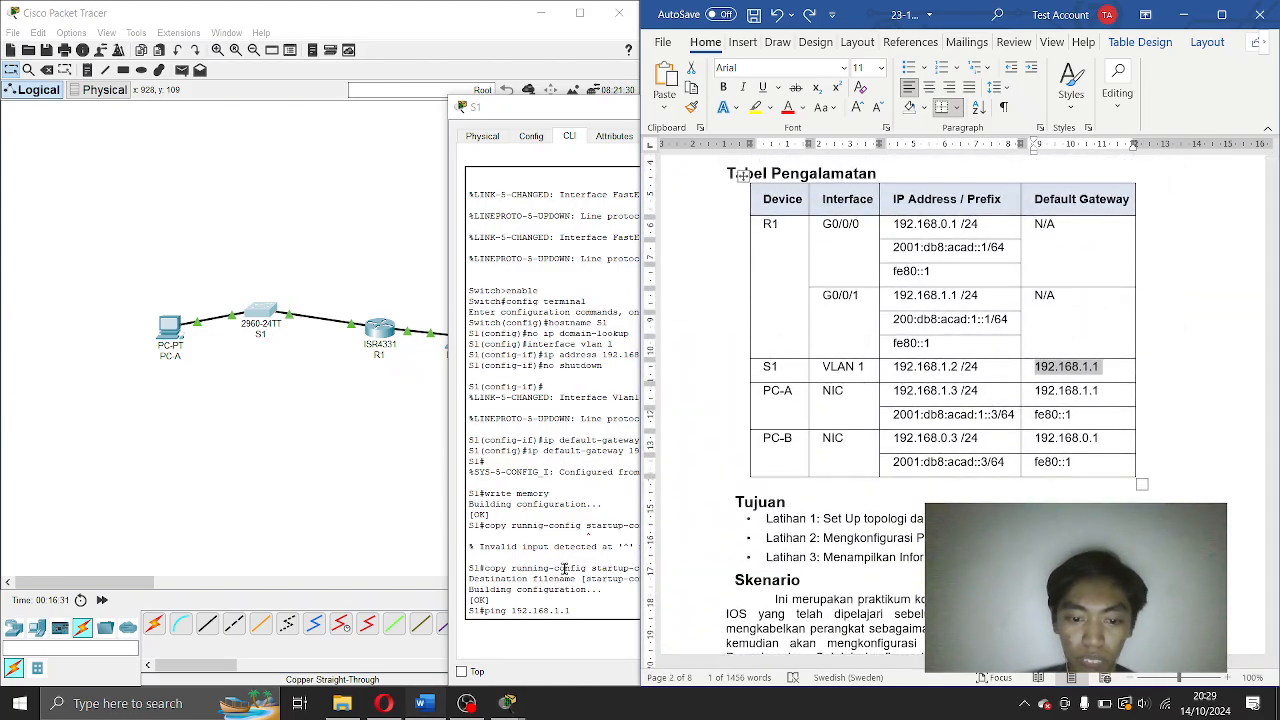
click(594, 611)
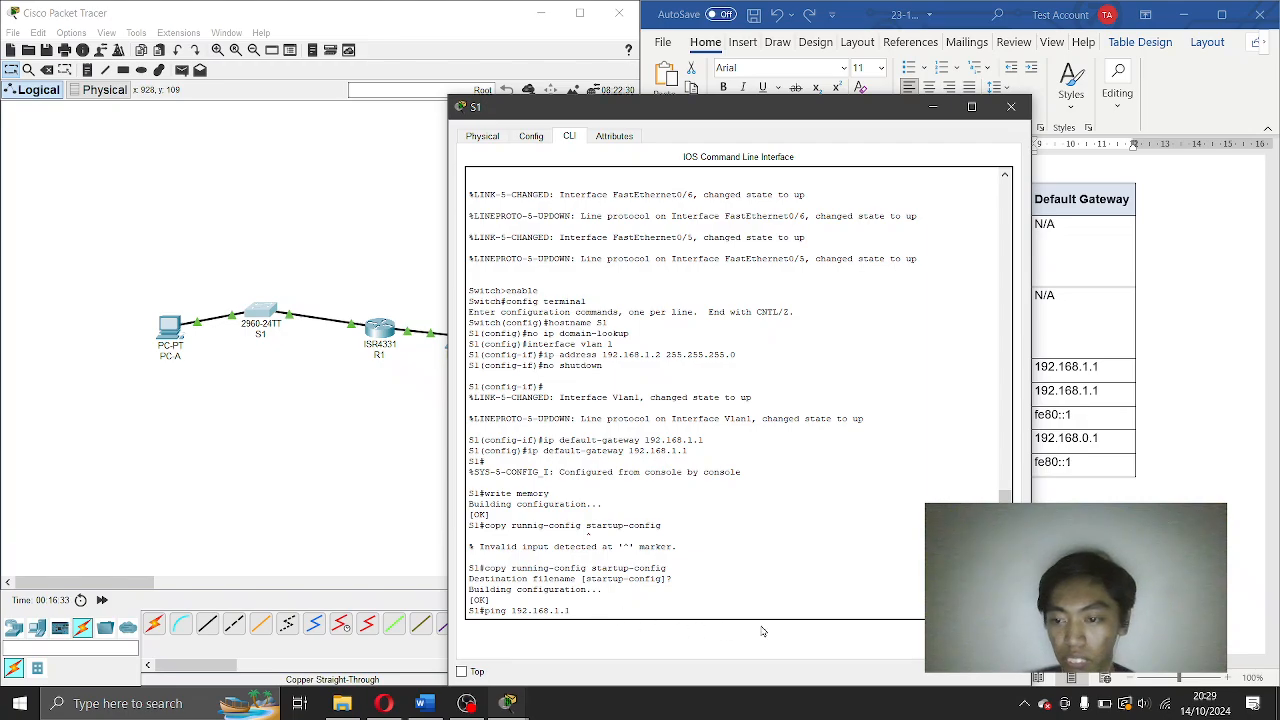
click(1066, 366)
double_click(1066, 366)
click(582, 551)
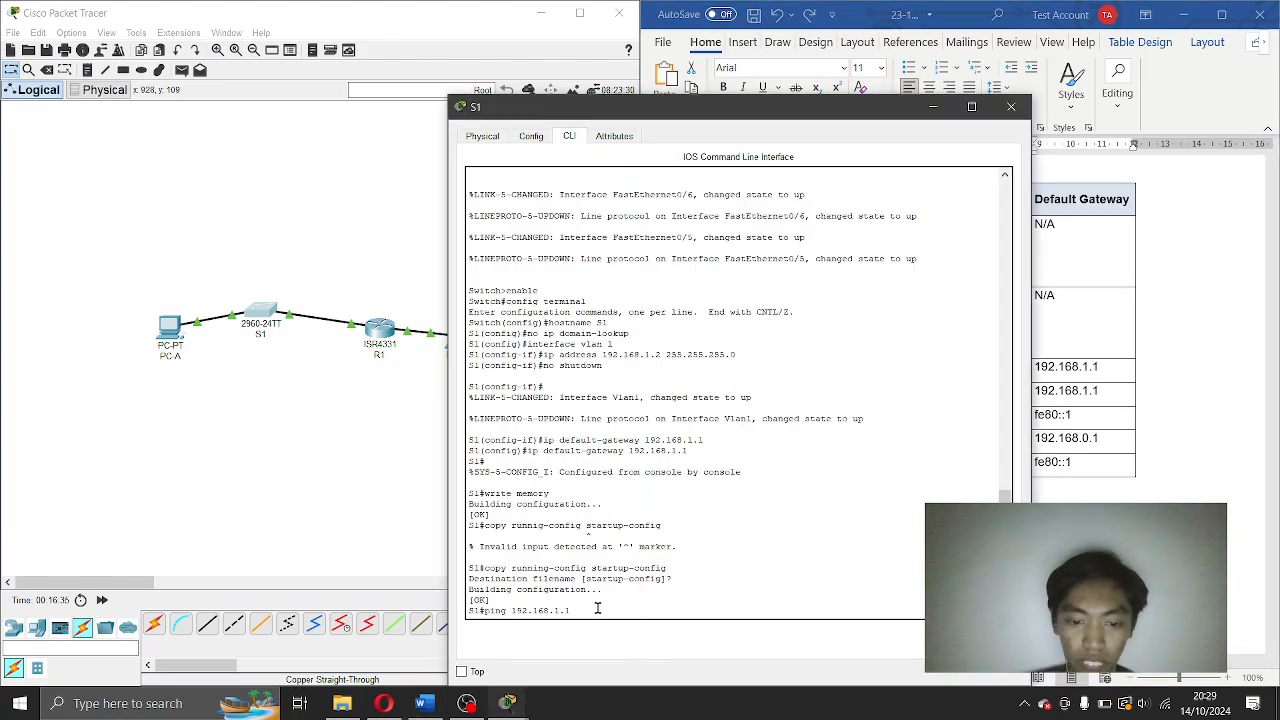
Discard the unexecuted 192.168.1.1 ping line and get an empty prompt on S1.
key(BackSpace)
key(BackSpace)
key(BackSpace)
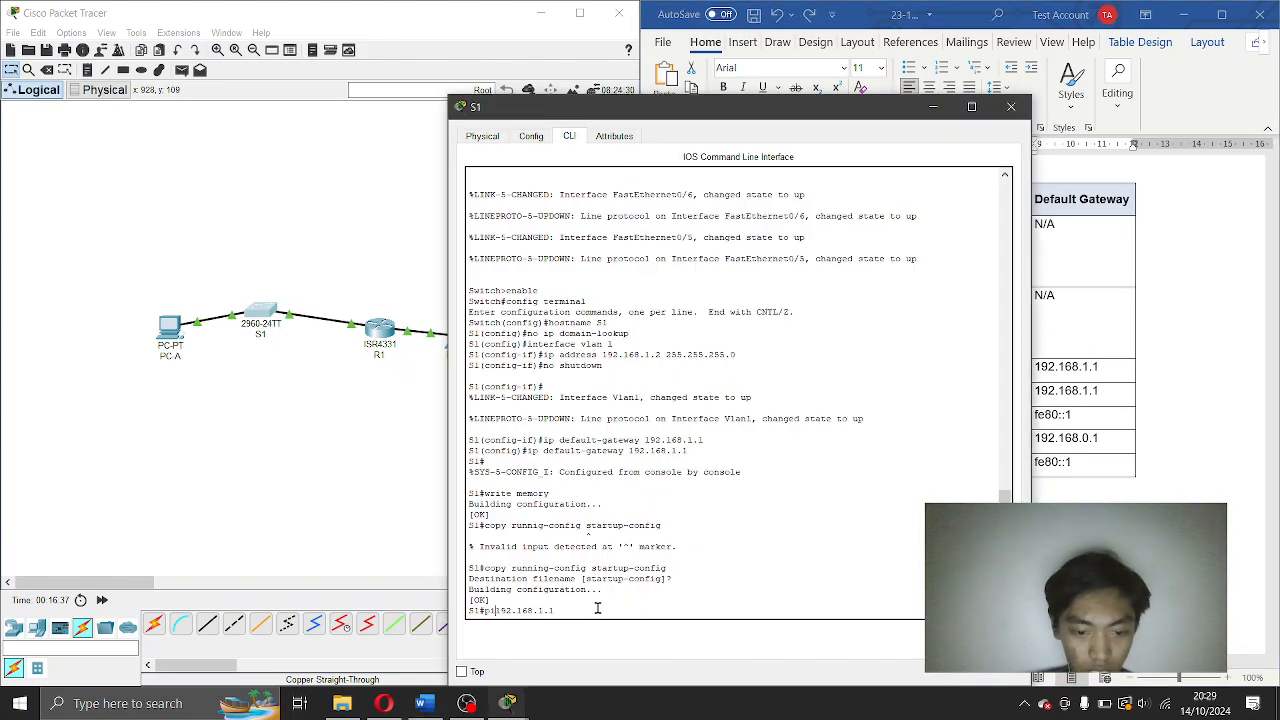
key(ctrl+z)
key(Up)
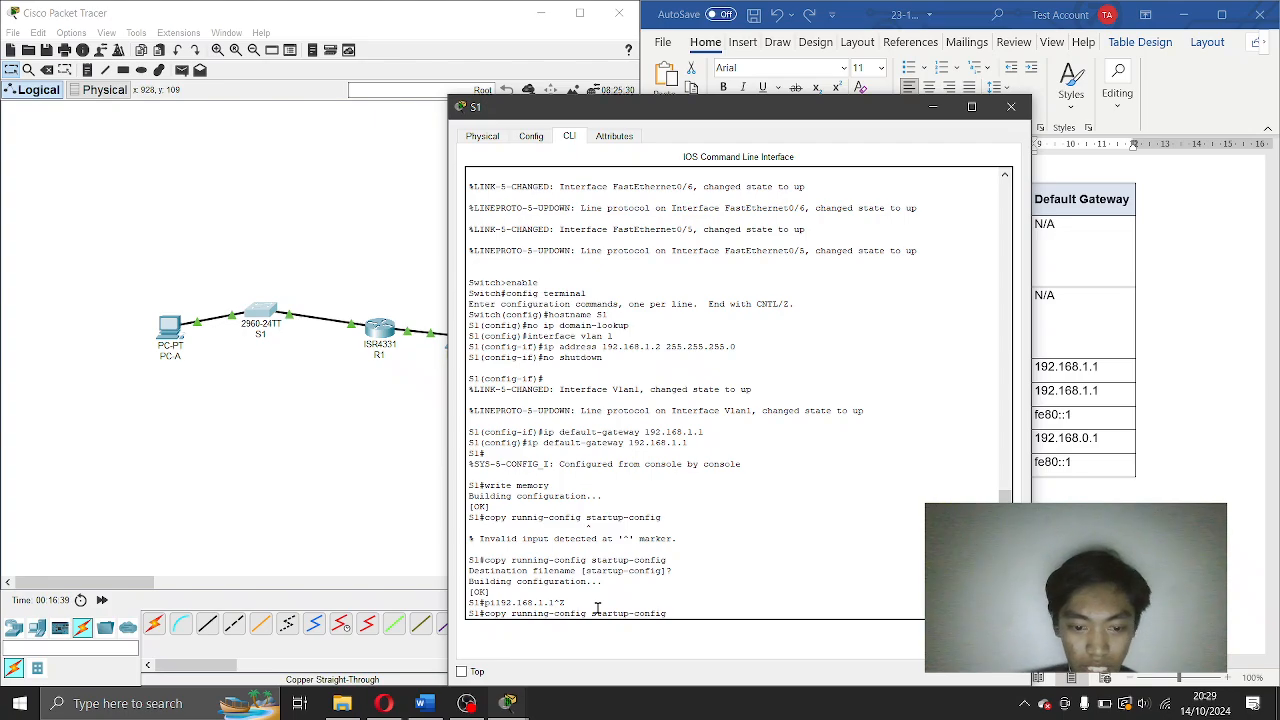
key(Down)
Ping PC-B at 192.168.0.3 from S1, and repeat the same ping once.
text(pi)
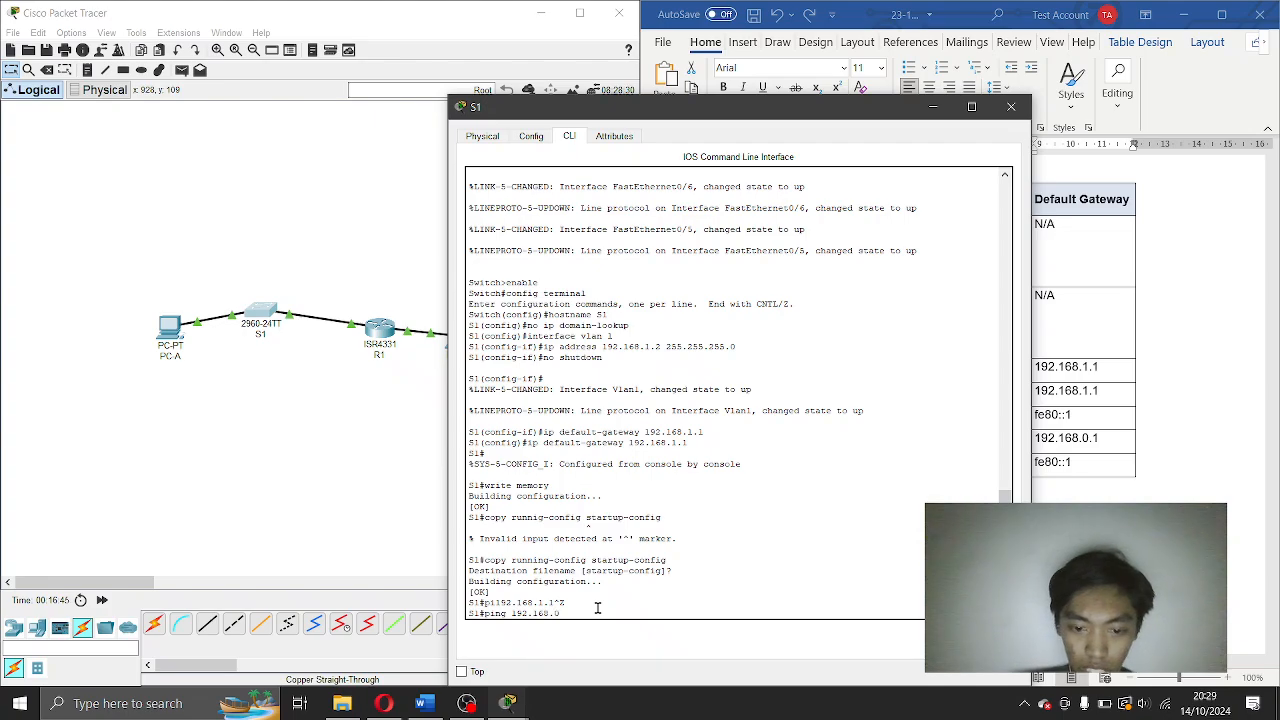
key(Return)
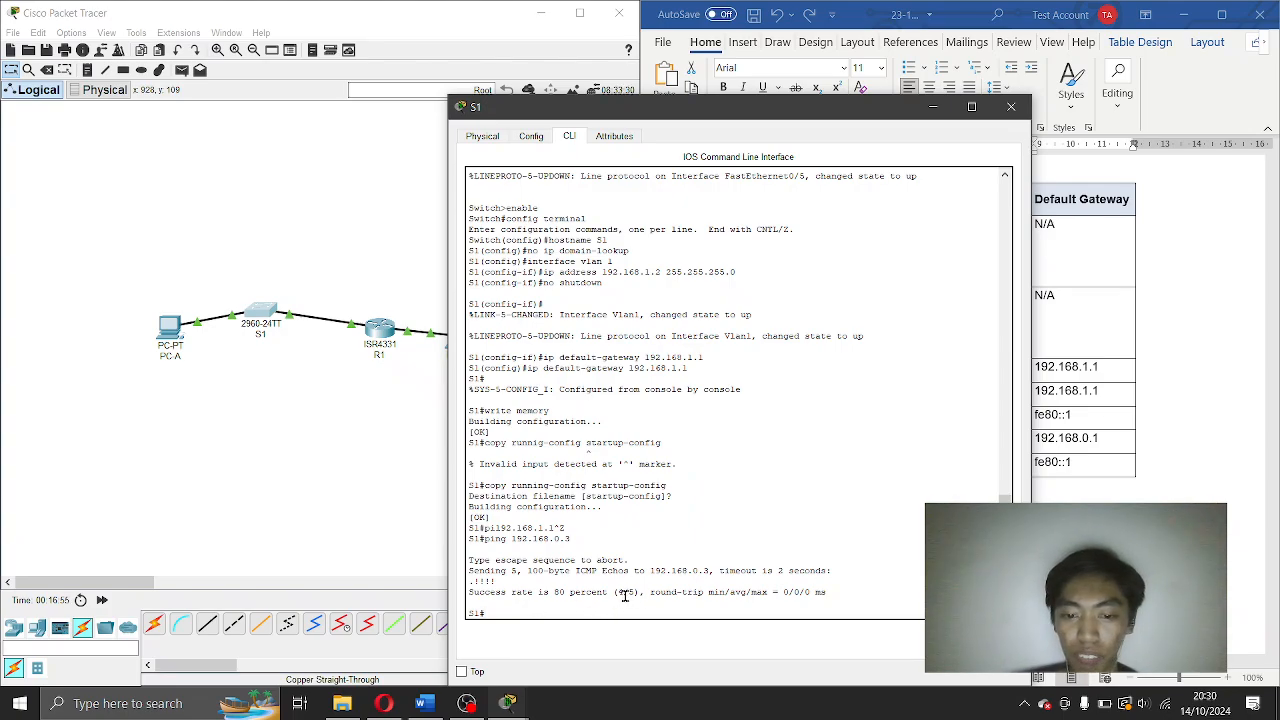
key(Up)
key(Return)
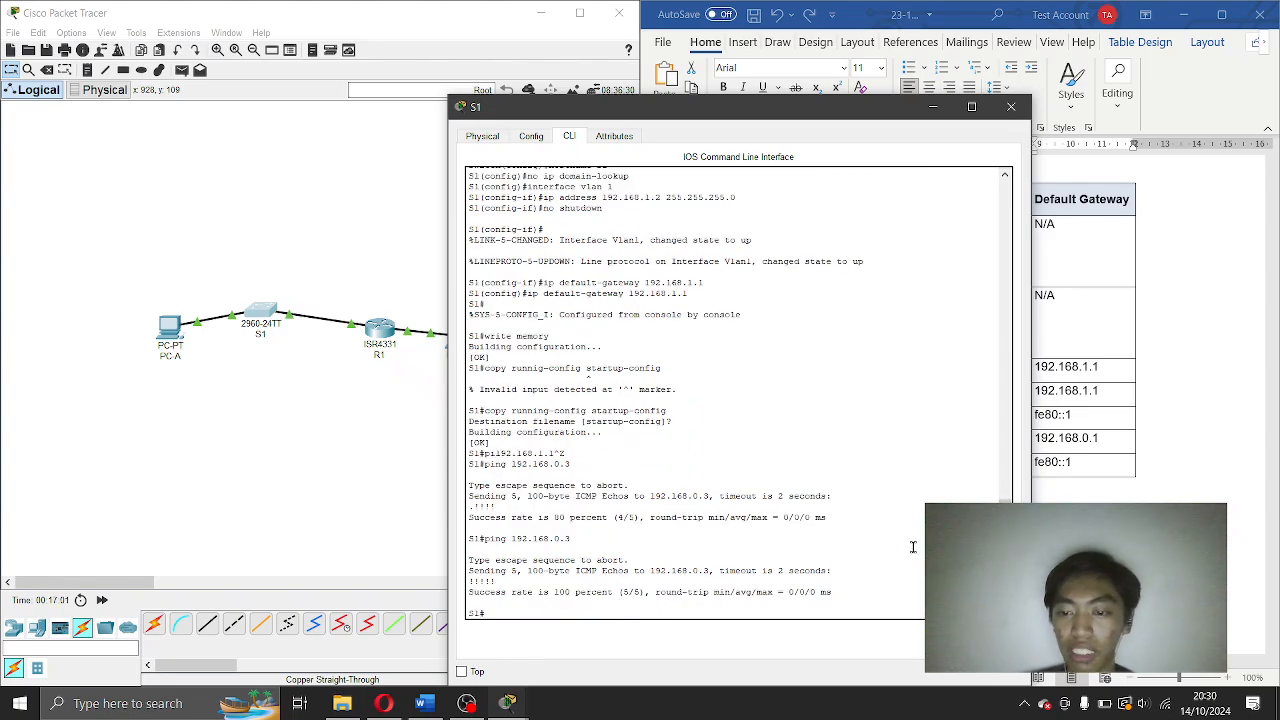
Review Langkah 4 of the module and the show ip route task and questions under Latihan 3.
click(1265, 505)
scroll(1265, 420, down, 10)
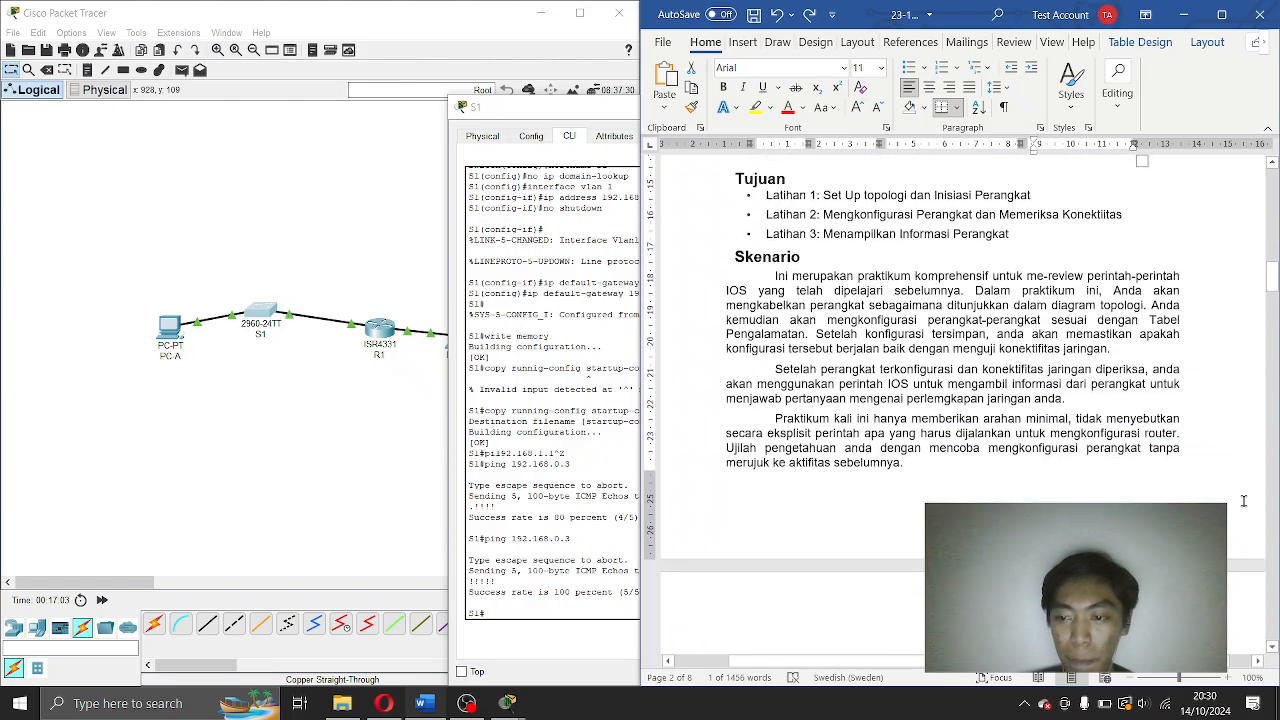
scroll(1277, 342, down, 20)
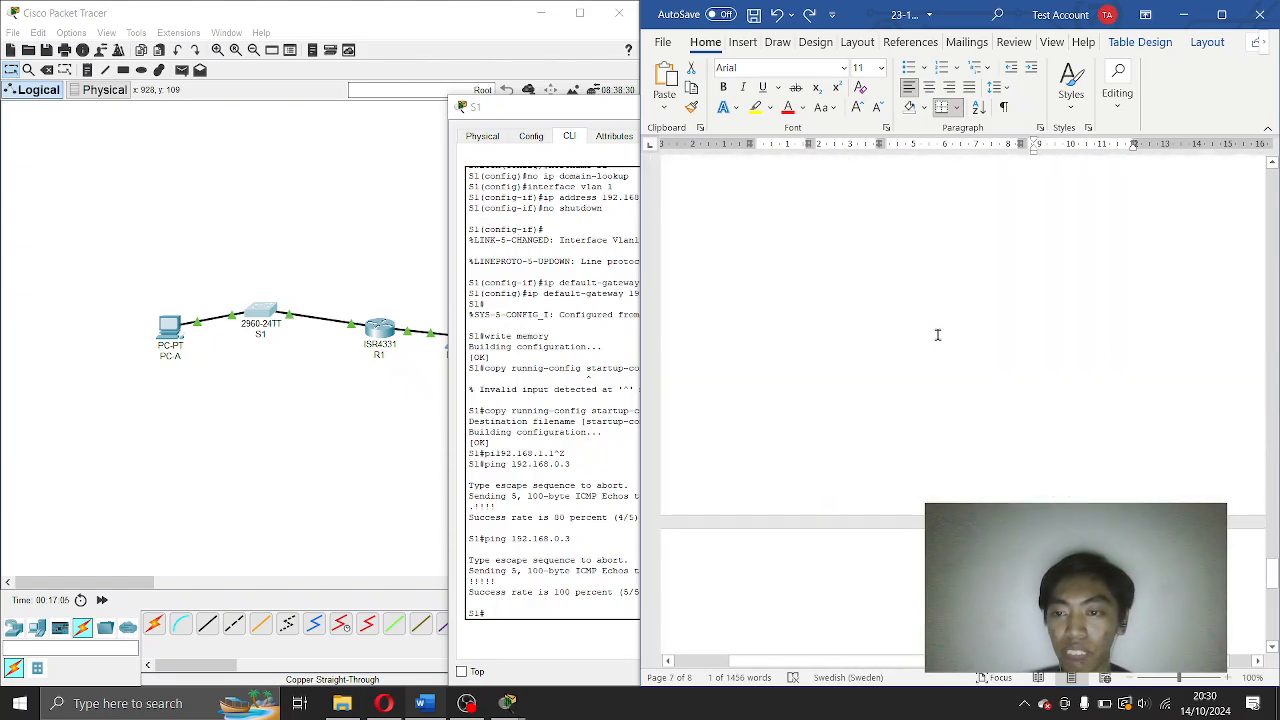
scroll(937, 335, up, 15)
scroll(937, 335, up, 15)
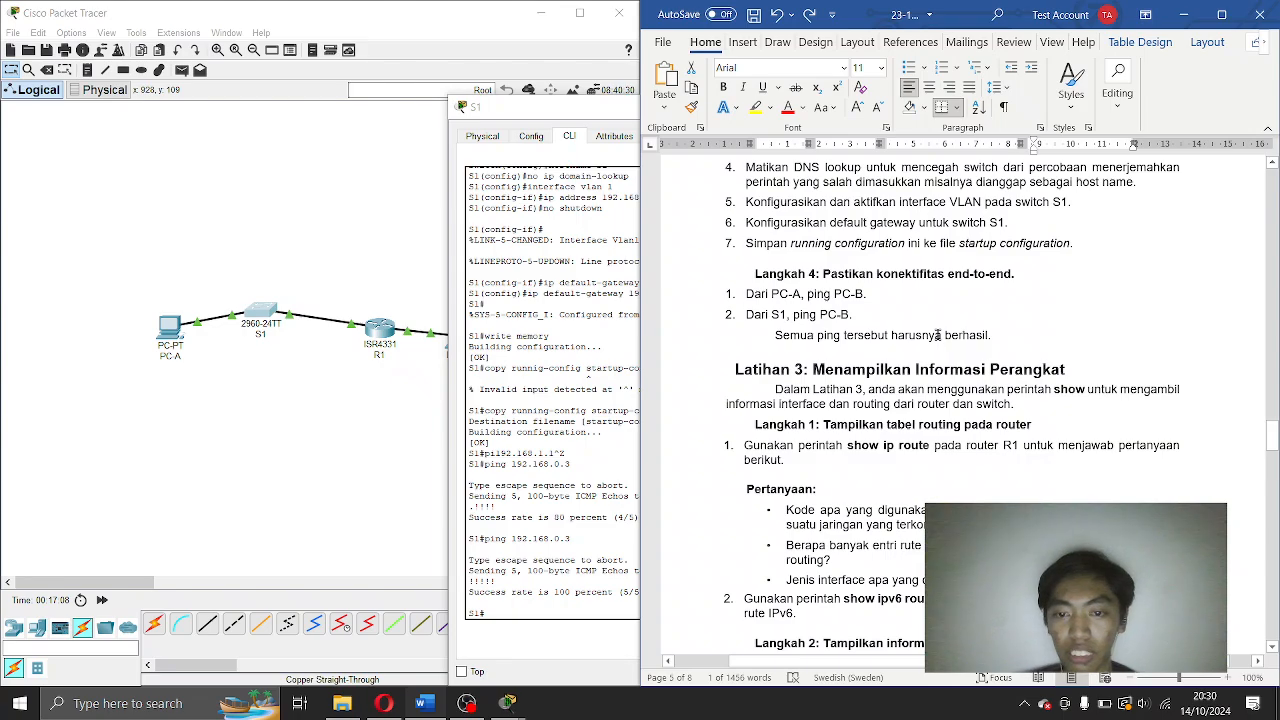
click(937, 335)
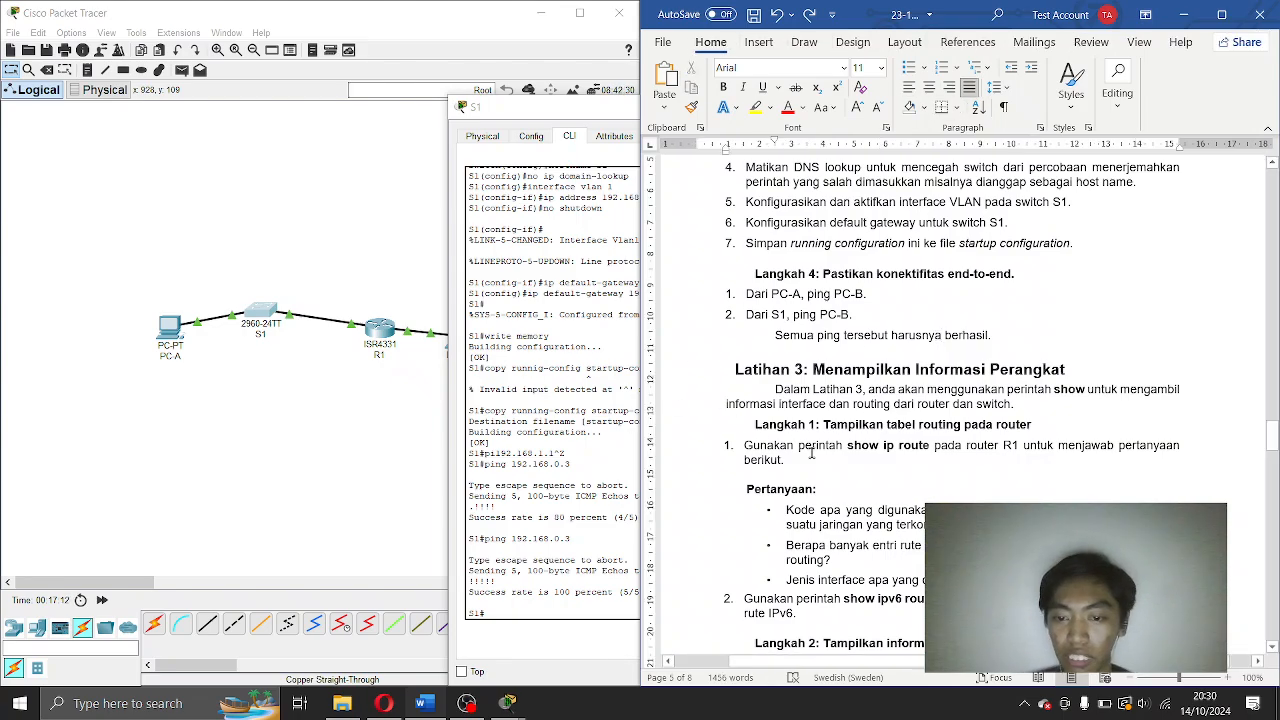
scroll(900, 430, down, 1)
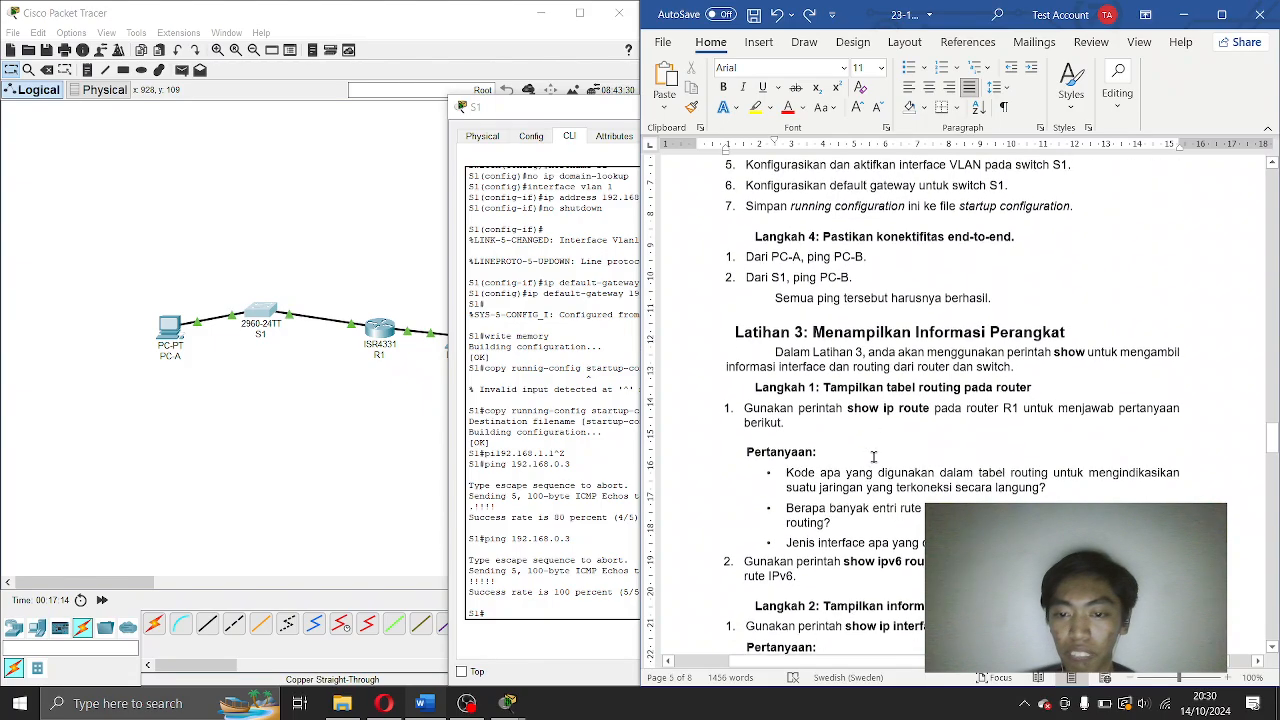
Close S1's window, open router R1's CLI beside the module and display its routing table with show ip route.
key(alt+Tab)
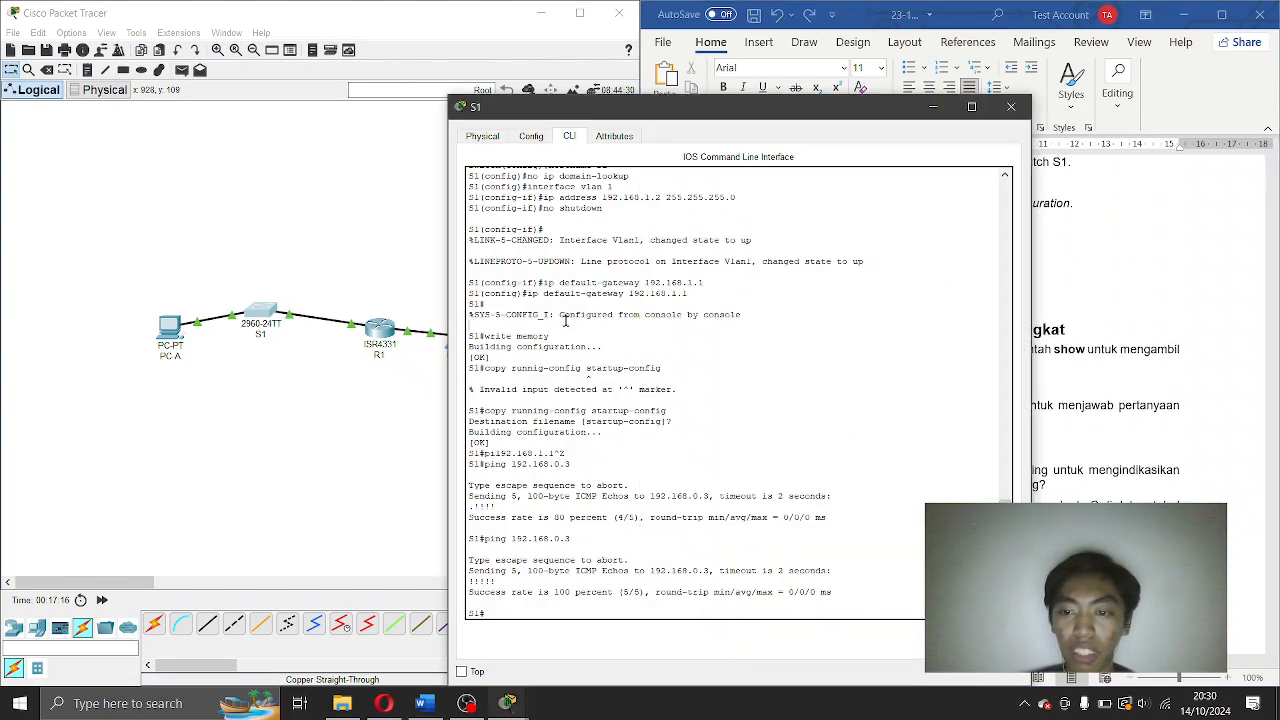
click(1011, 106)
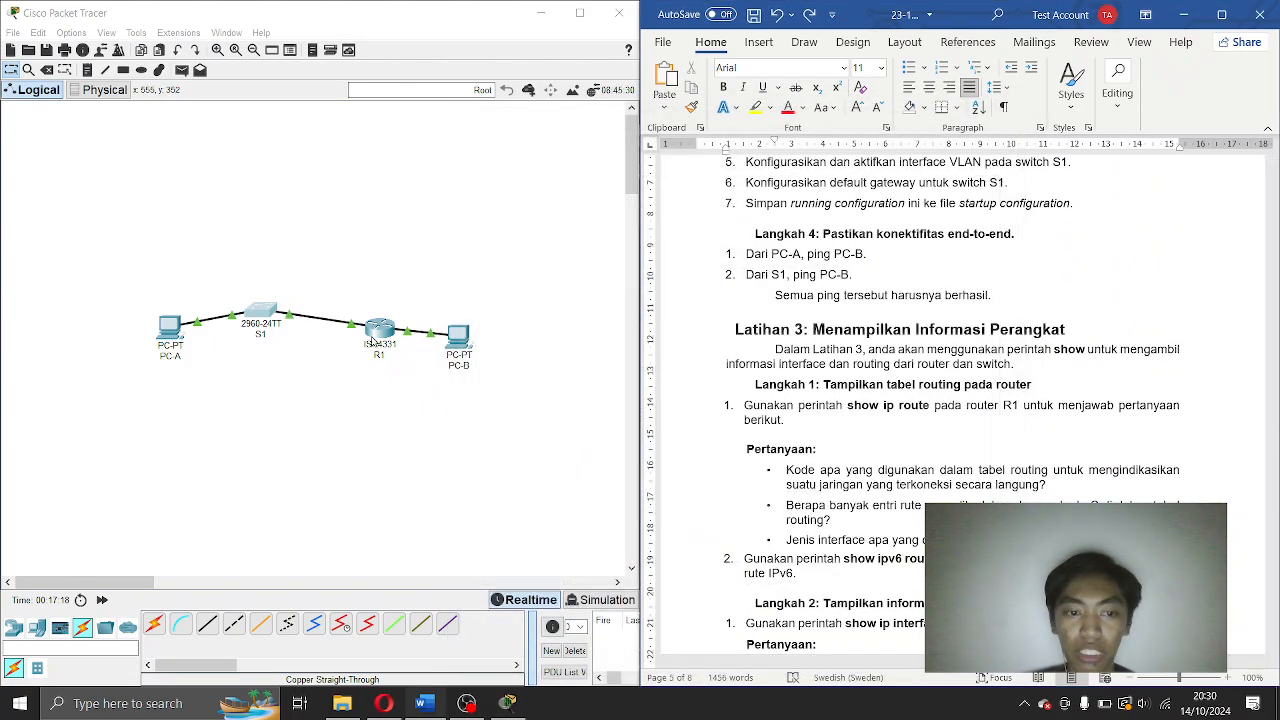
click(372, 343)
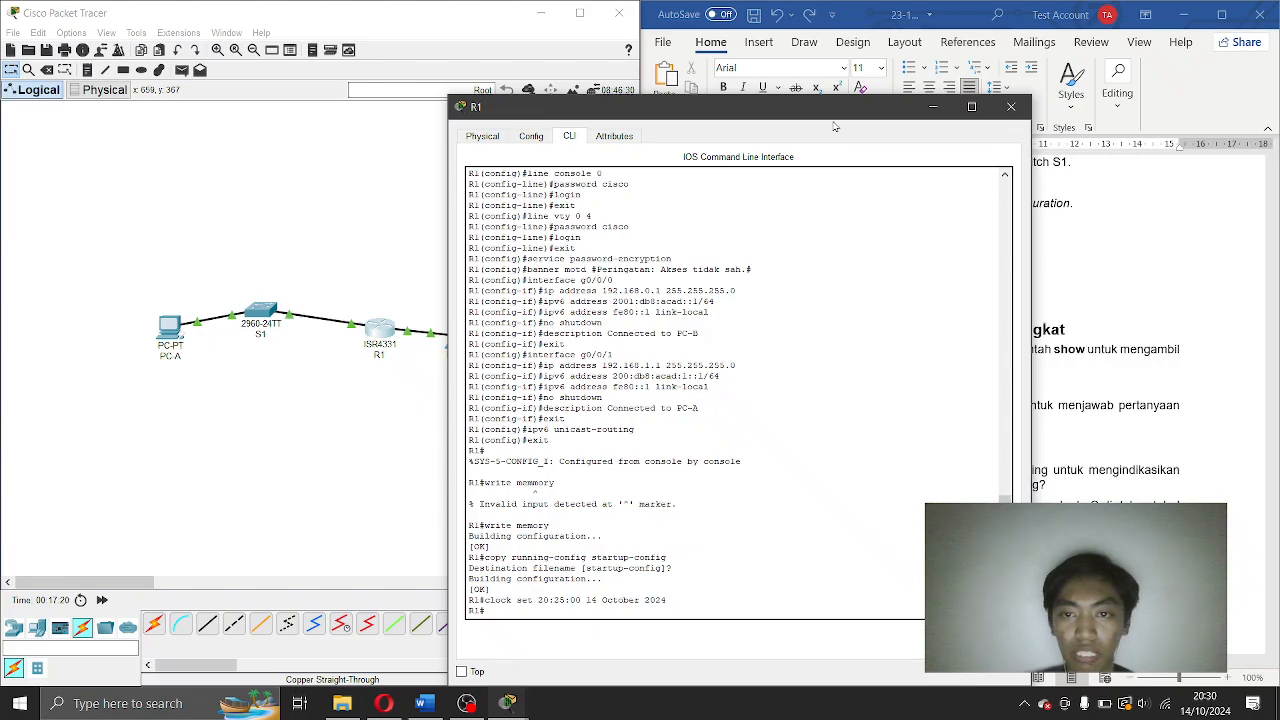
drag(681, 97, 337, 44)
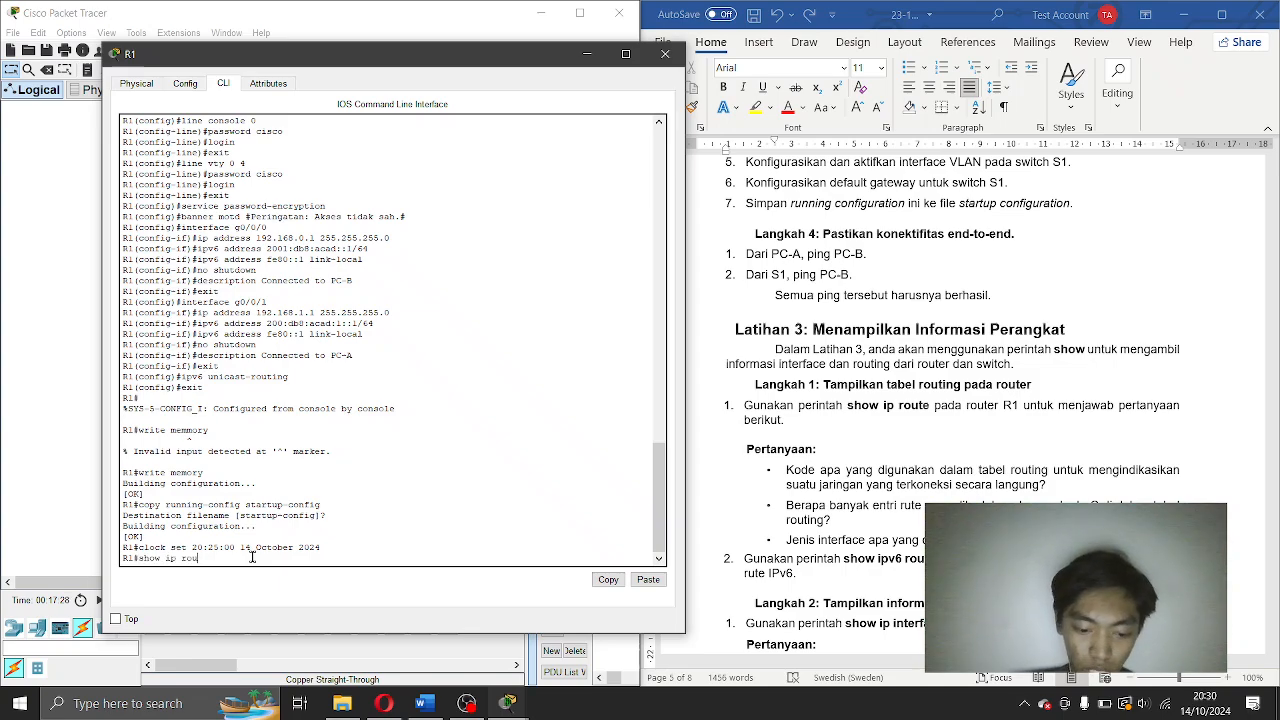
key(Return)
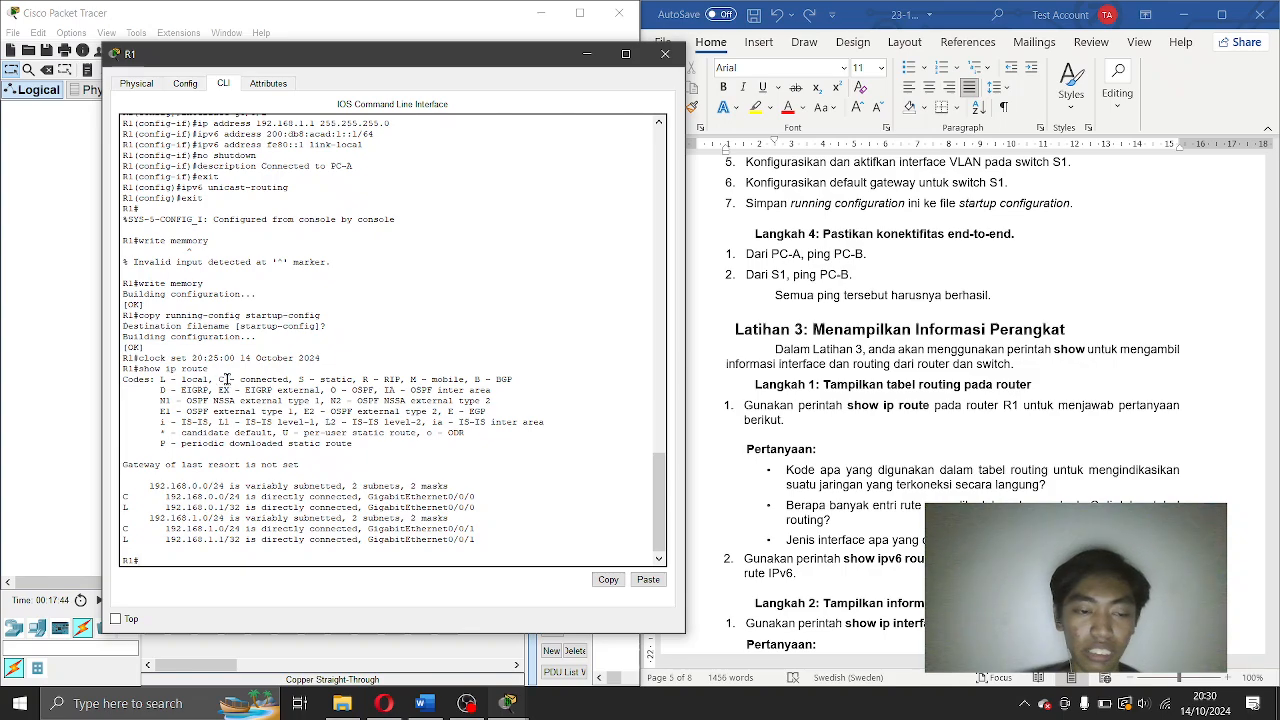
Read the module's routing questions and display R1's IPv6 routes with show ipv6 route.
scroll(882, 503, down, 1)
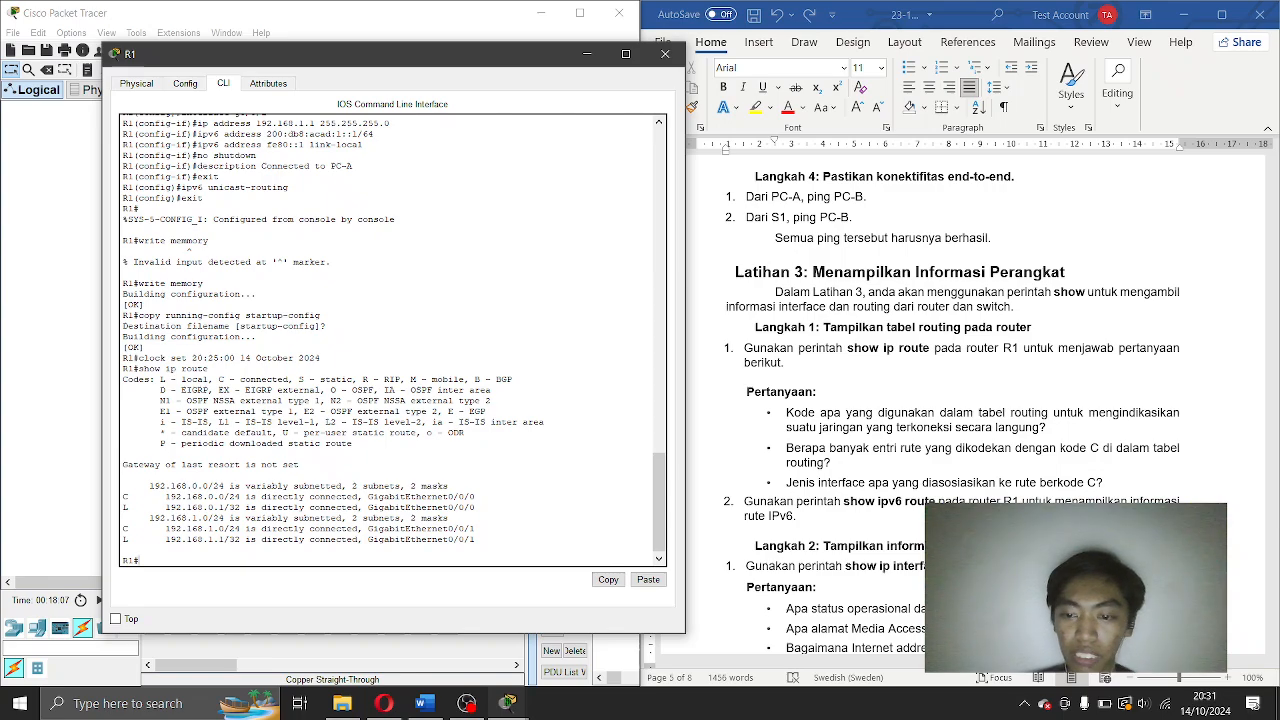
scroll(950, 400, down, 1)
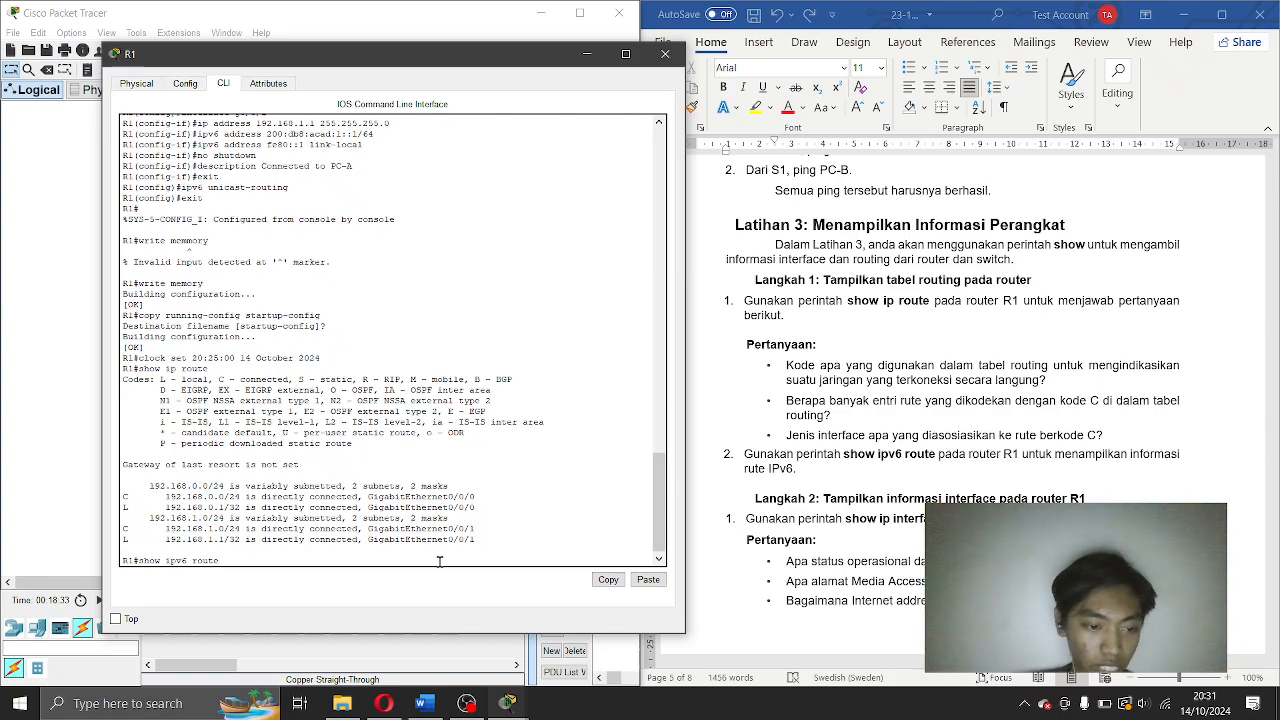
key(Return)
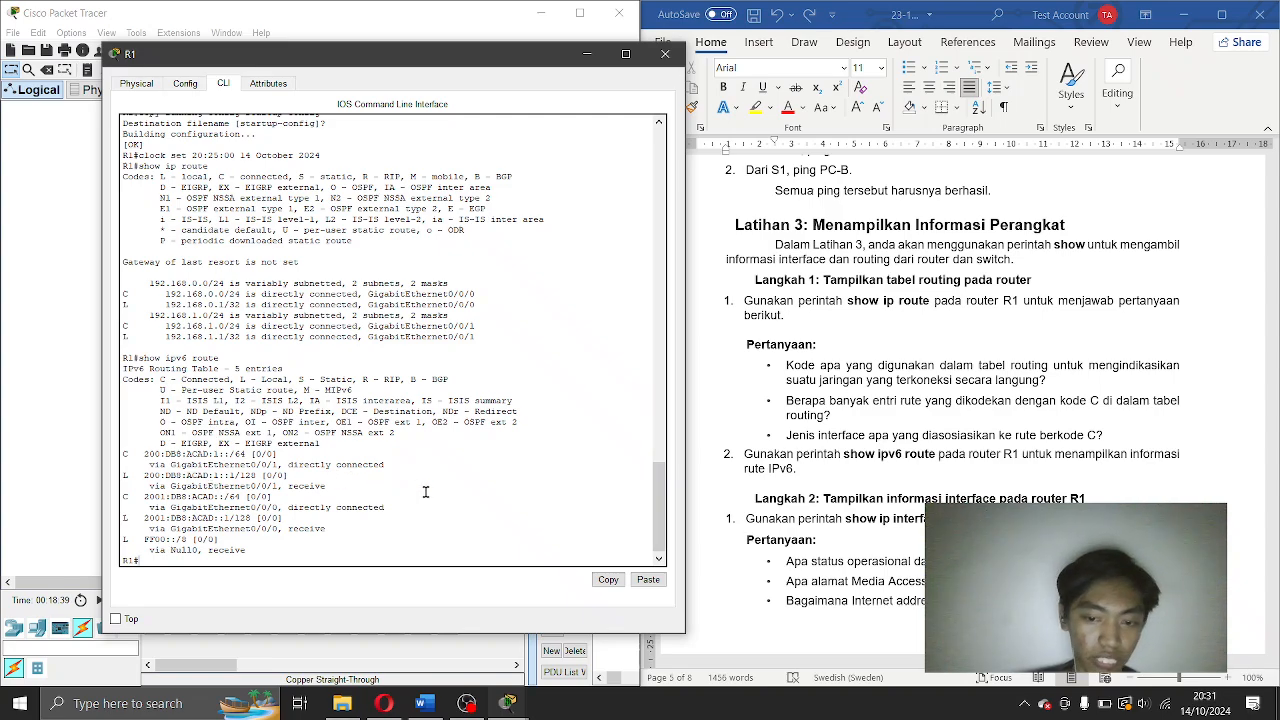
Run show ip interface g0/0/1 on R1 as requested in Langkah 2 of the module.
scroll(918, 478, down, 2)
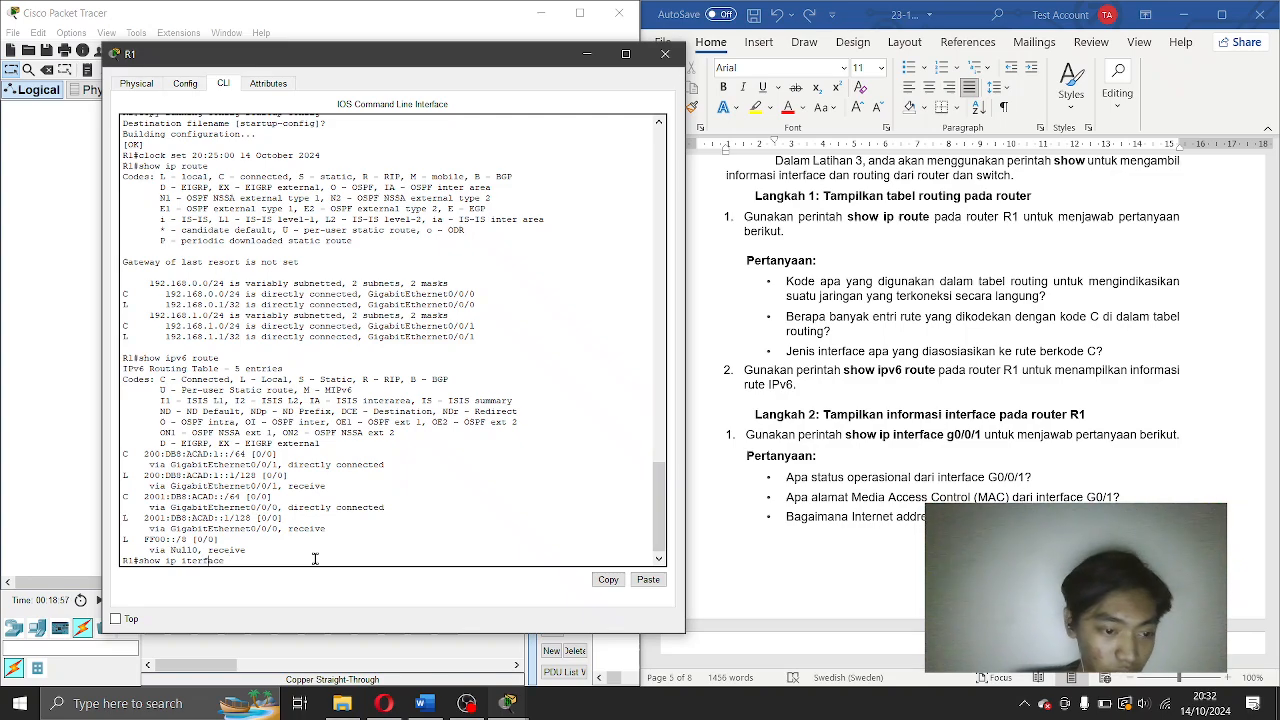
text(n)
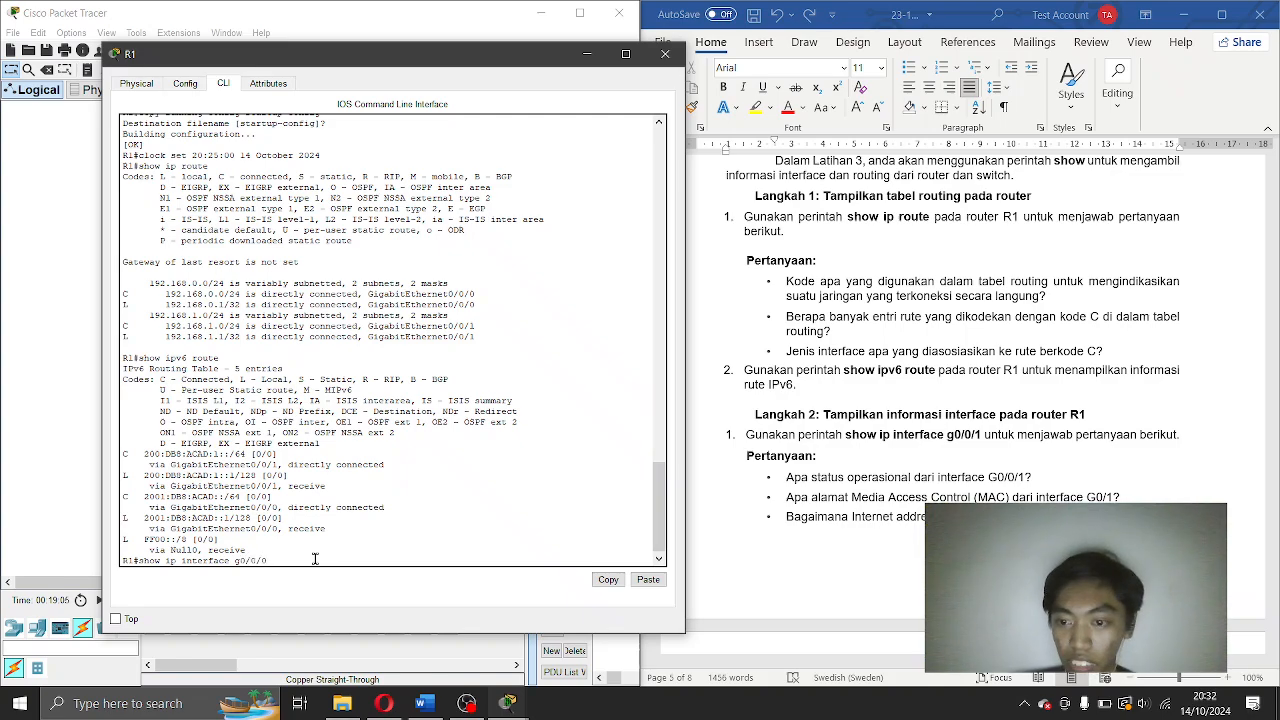
key(Return)
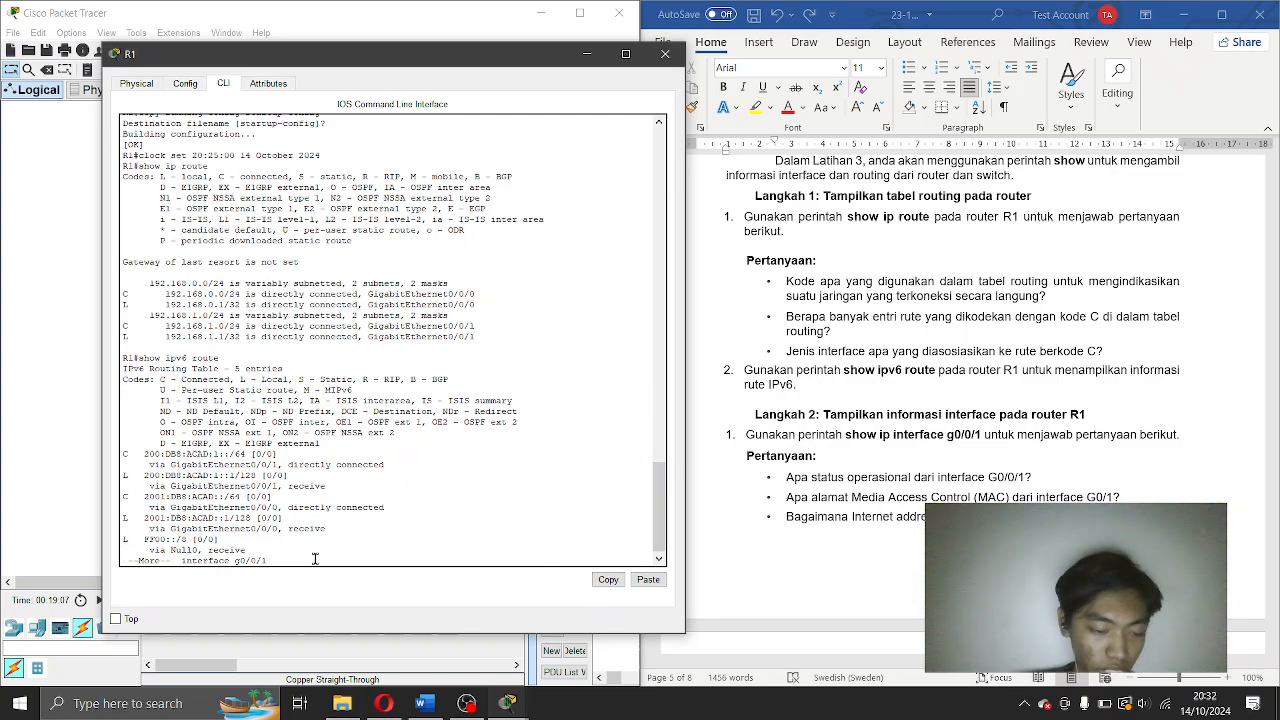
Read the Langkah 2 questions about G0/0/1 and page through the remaining interface output to R1's prompt.
scroll(802, 520, down, 1)
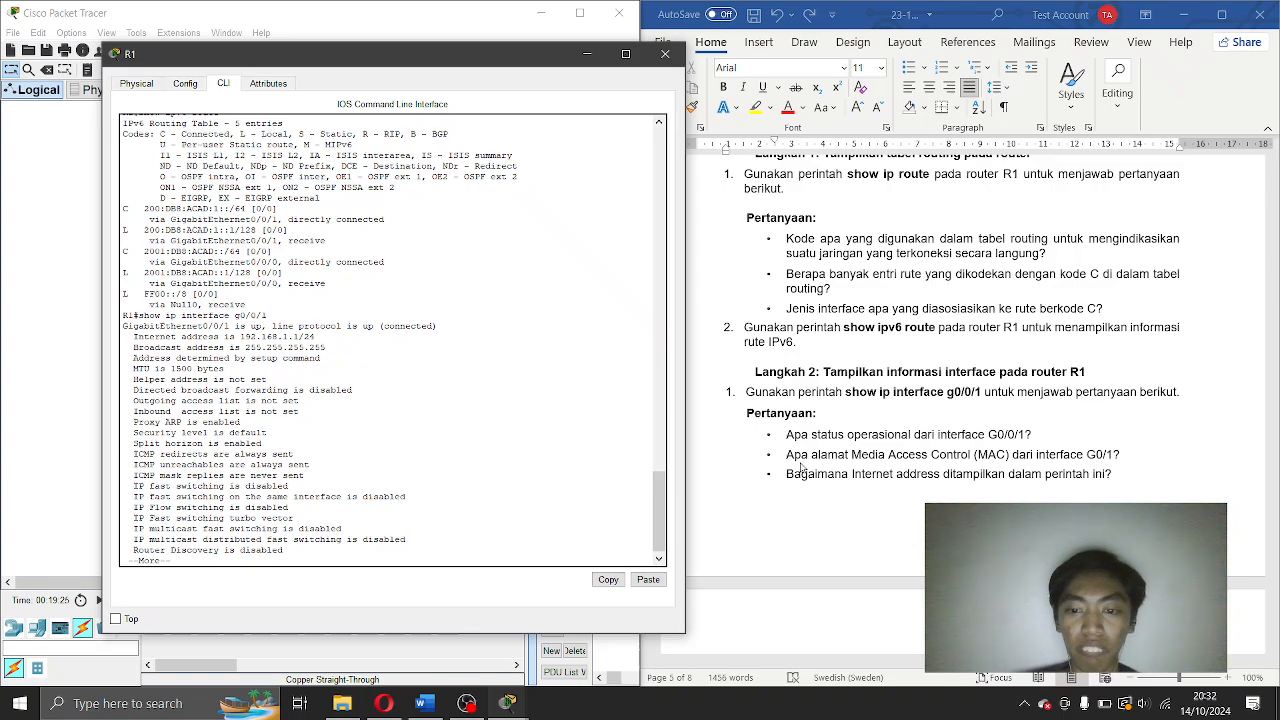
scroll(803, 465, down, 1)
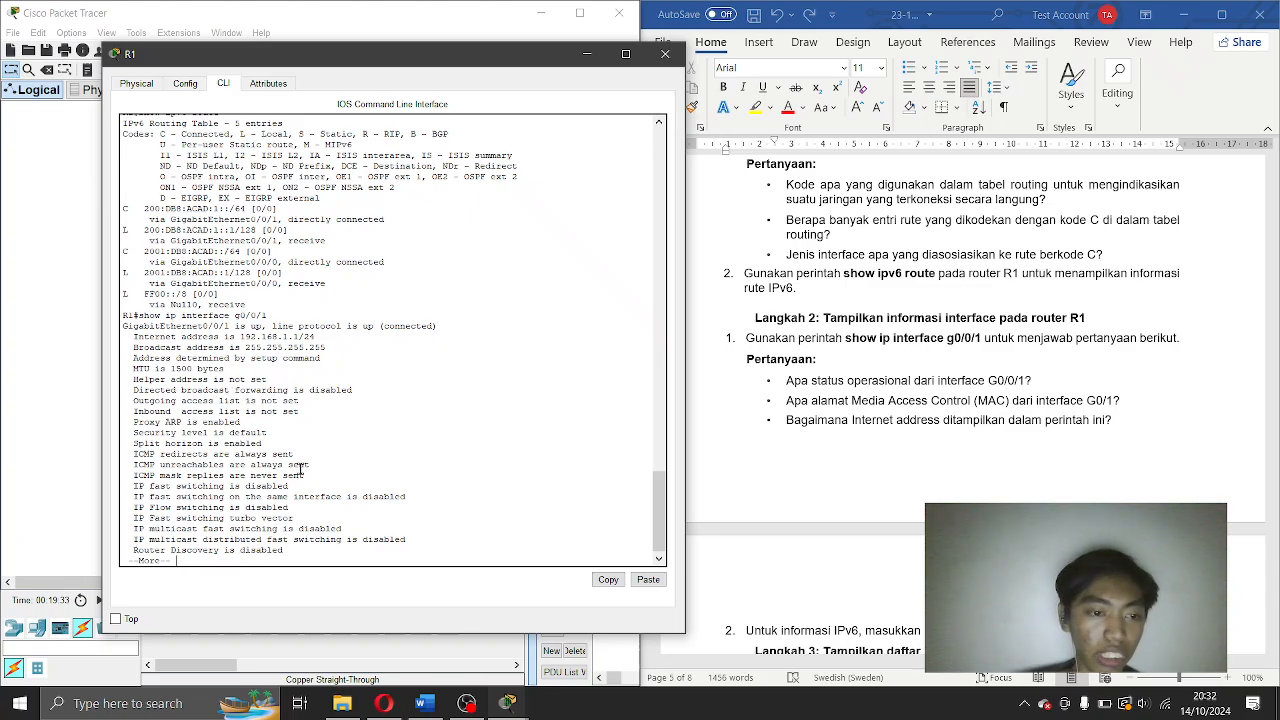
key(Return)
key(Return)
key(Return)
key(Return)
key(Return)
key(Return)
key(Return)
key(Return)
key(Return)
key(Return)
key(Return)
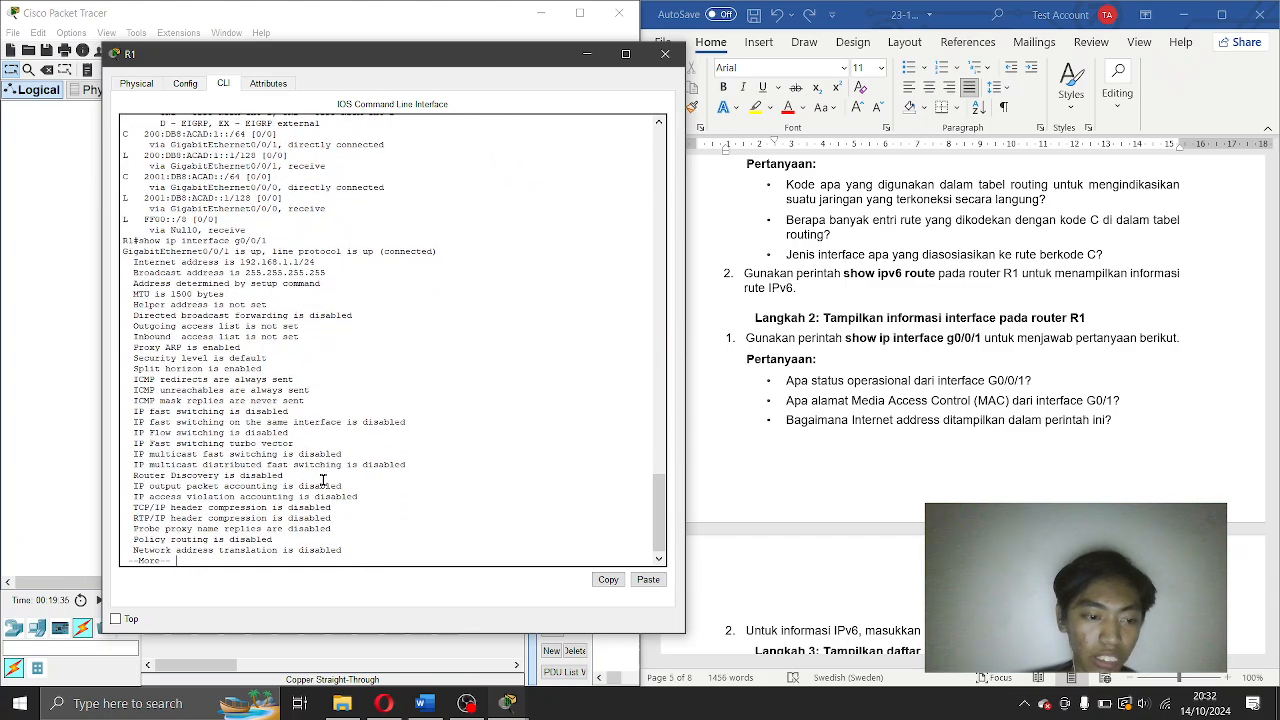
key(Return)
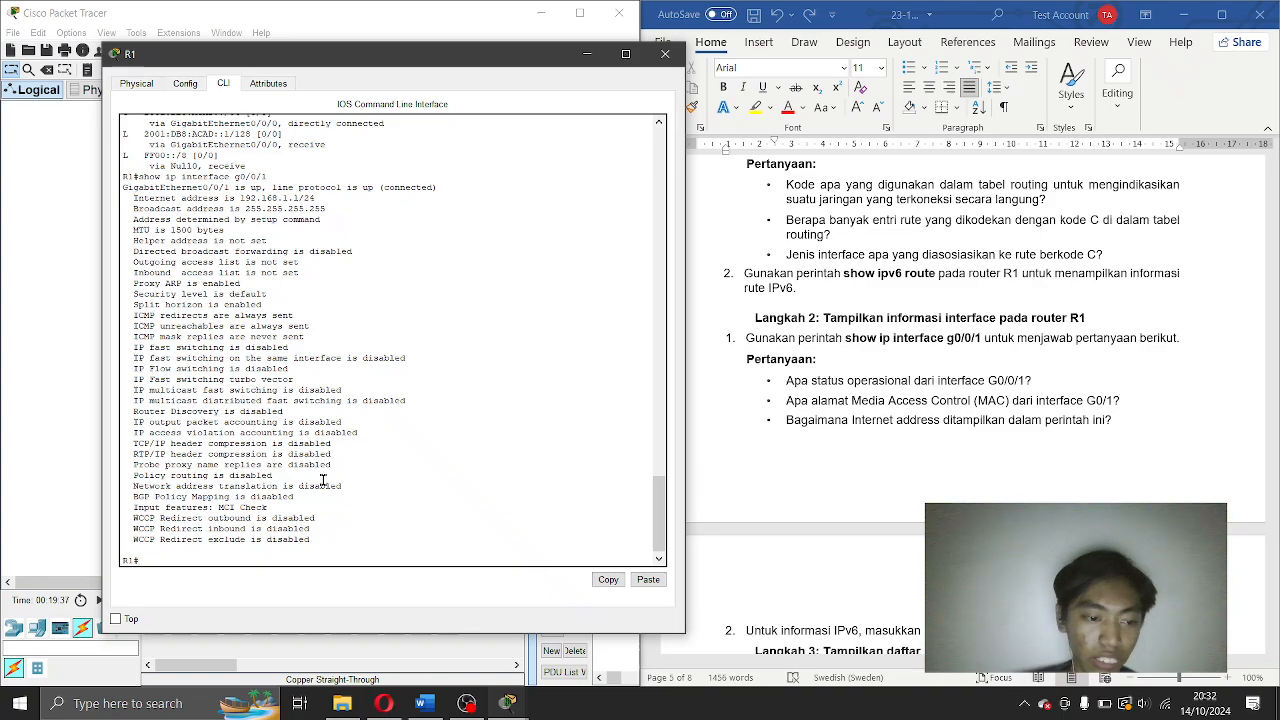
Run show interface g0/0/1 on R1 and highlight the interface's MAC address in the output.
key(Up)
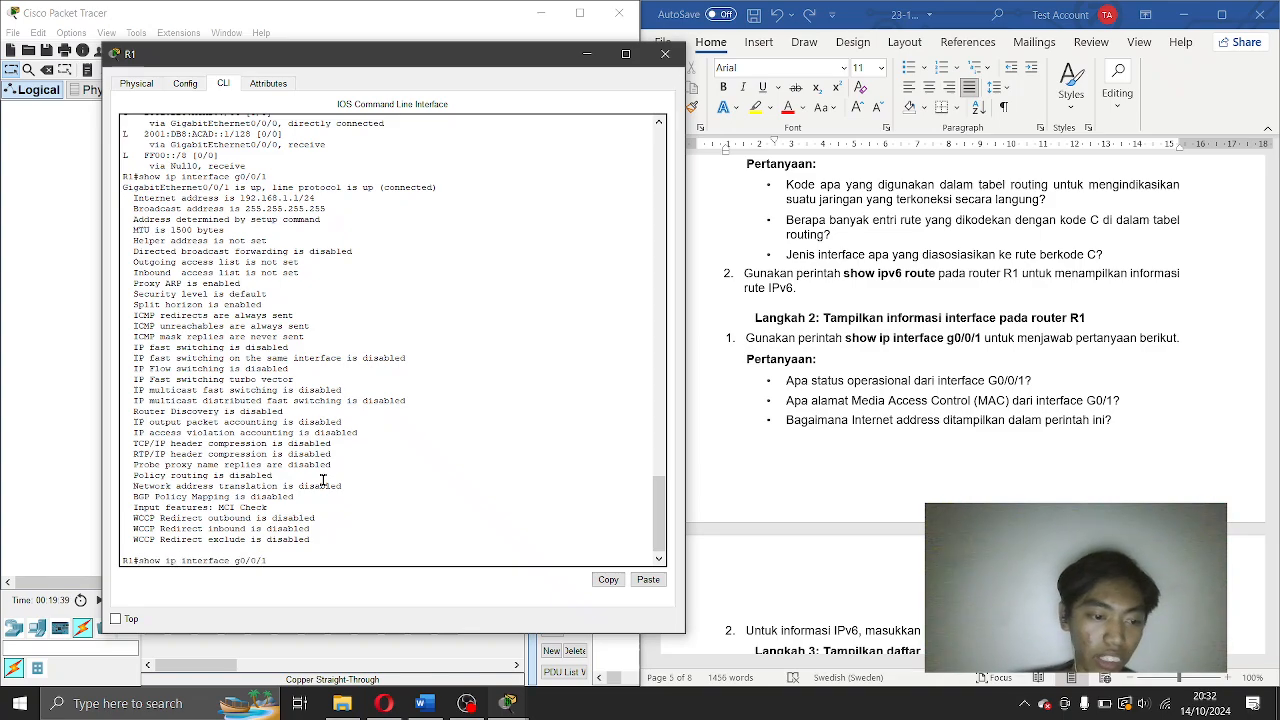
key(BackSpace)
key(BackSpace)
key(BackSpace)
key(Return)
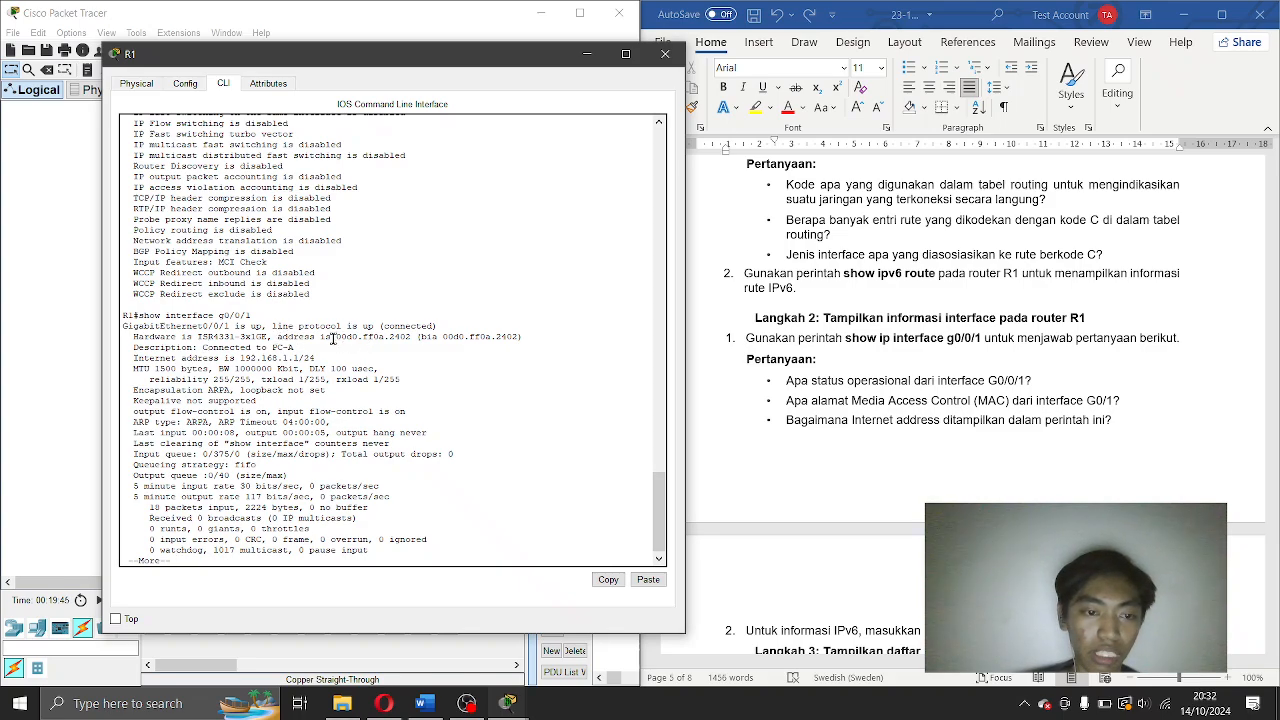
drag(333, 337, 419, 341)
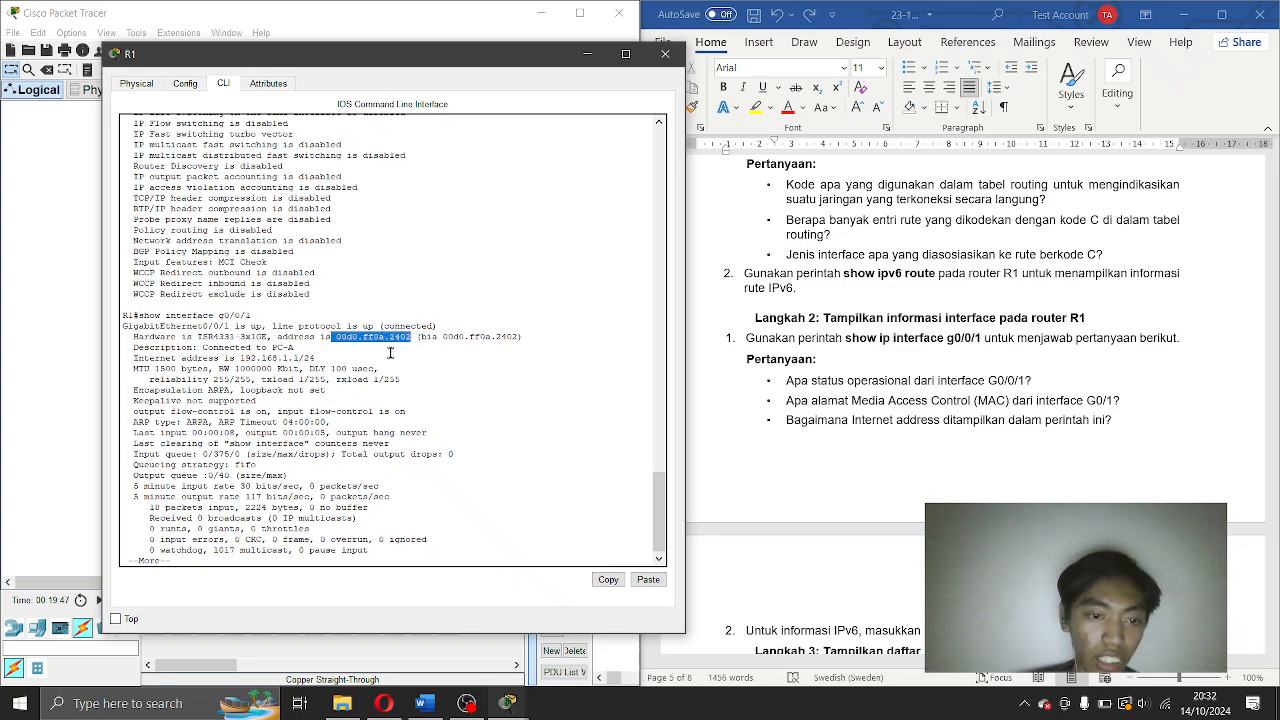
Locate and highlight the Internet address line in R1's show ip interface g0/0/1 output for the module's third question.
click(389, 352)
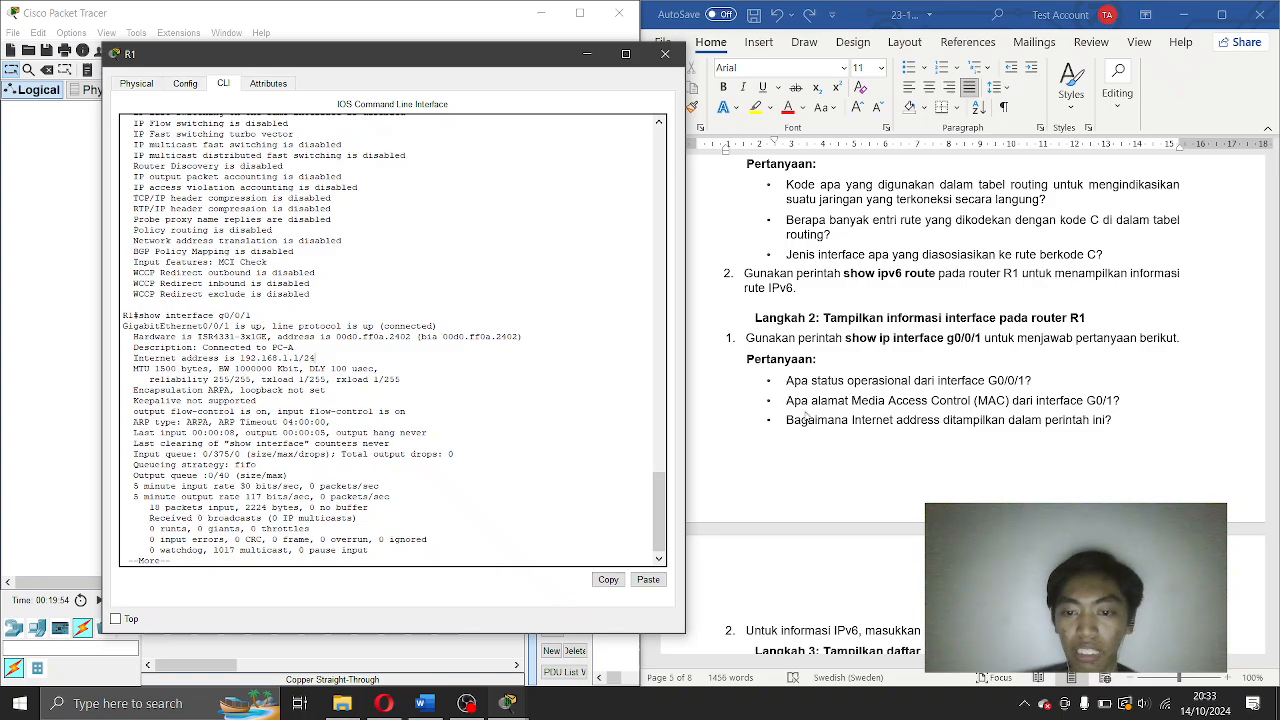
scroll(808, 416, down, 1)
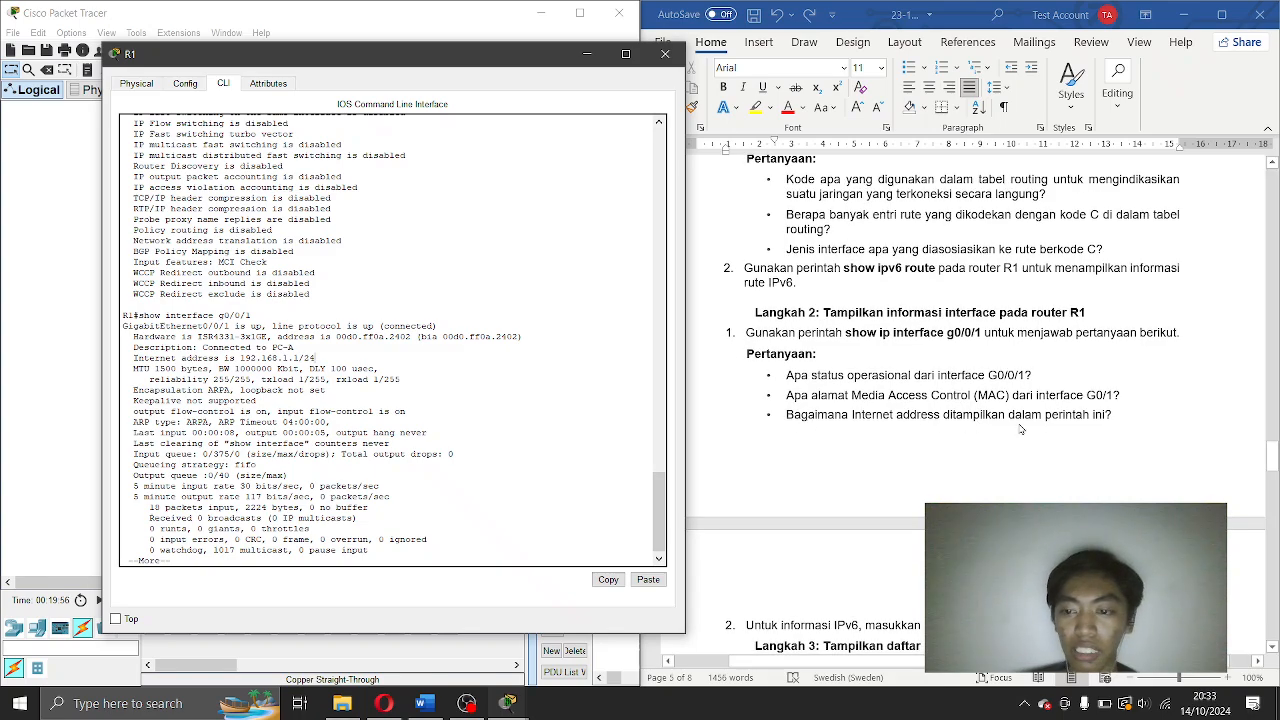
scroll(247, 315, up, 12)
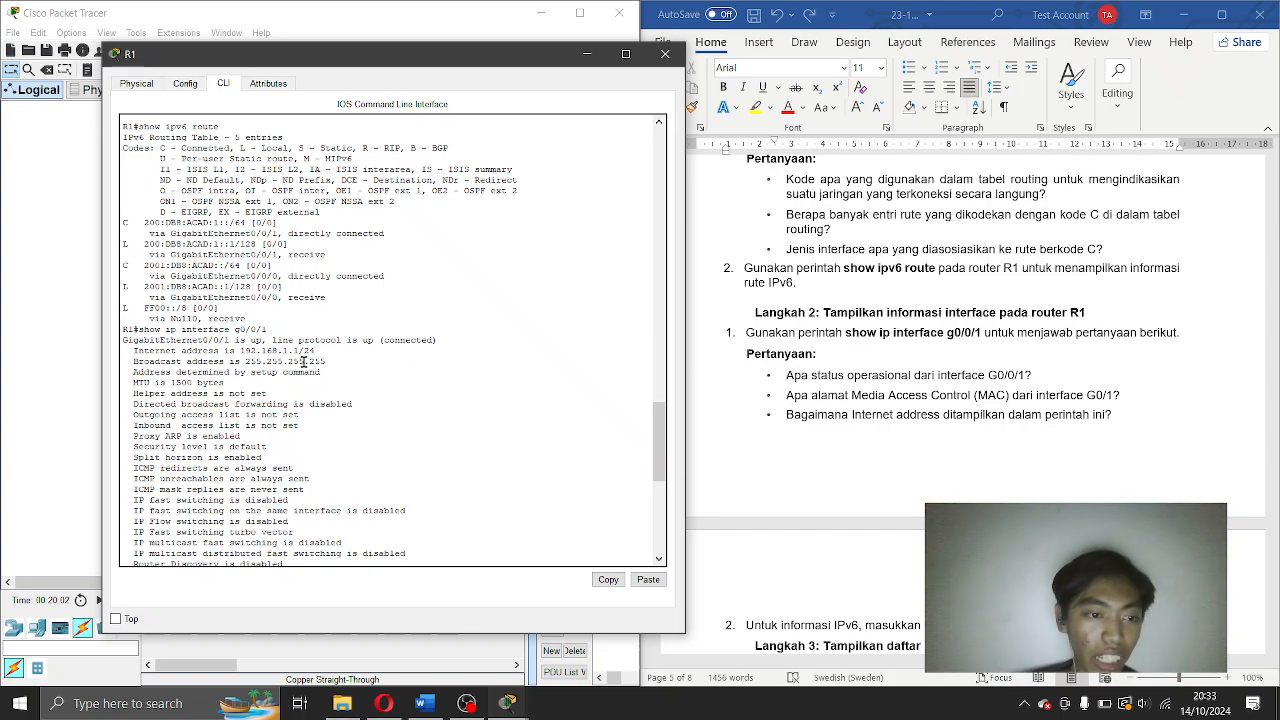
drag(320, 352, 133, 352)
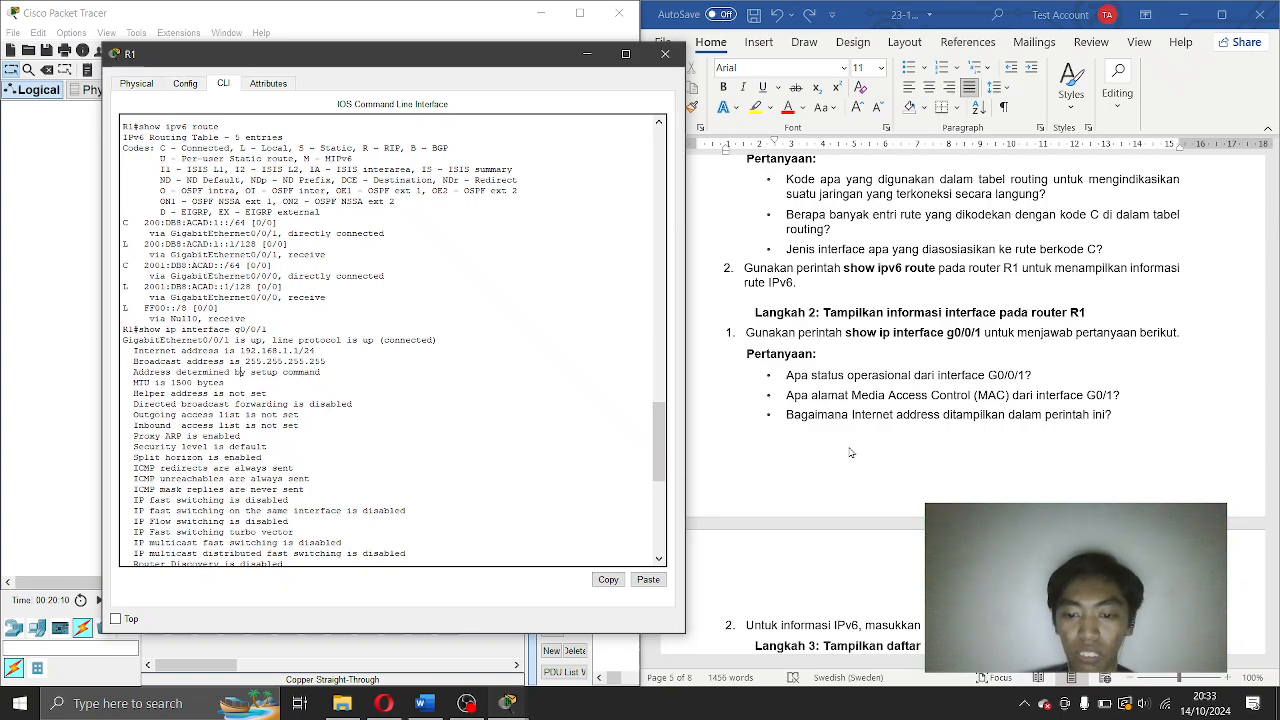
Page through the rest of the show interface g0/0/1 output until R1's prompt returns.
scroll(852, 452, down, 5)
scroll(513, 463, down, 10)
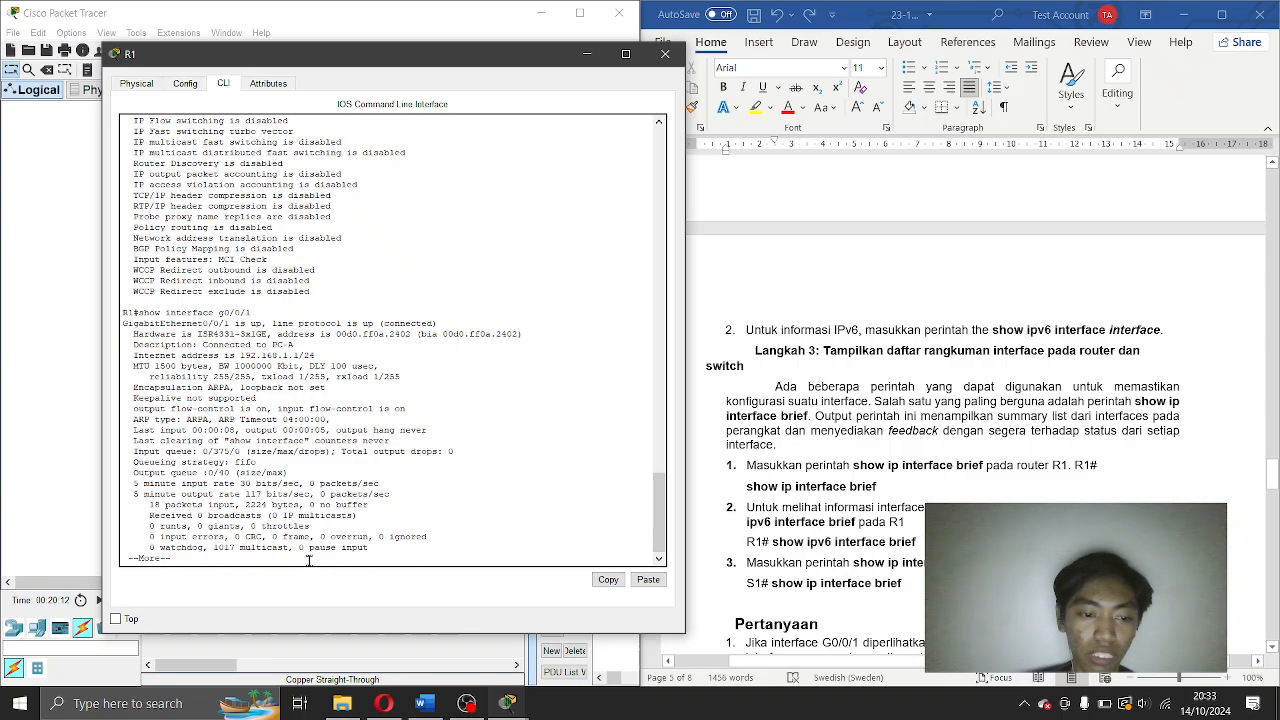
key(Return)
key(Return)
key(Return)
key(Return)
key(Return)
key(Return)
key(Return)
key(Return)
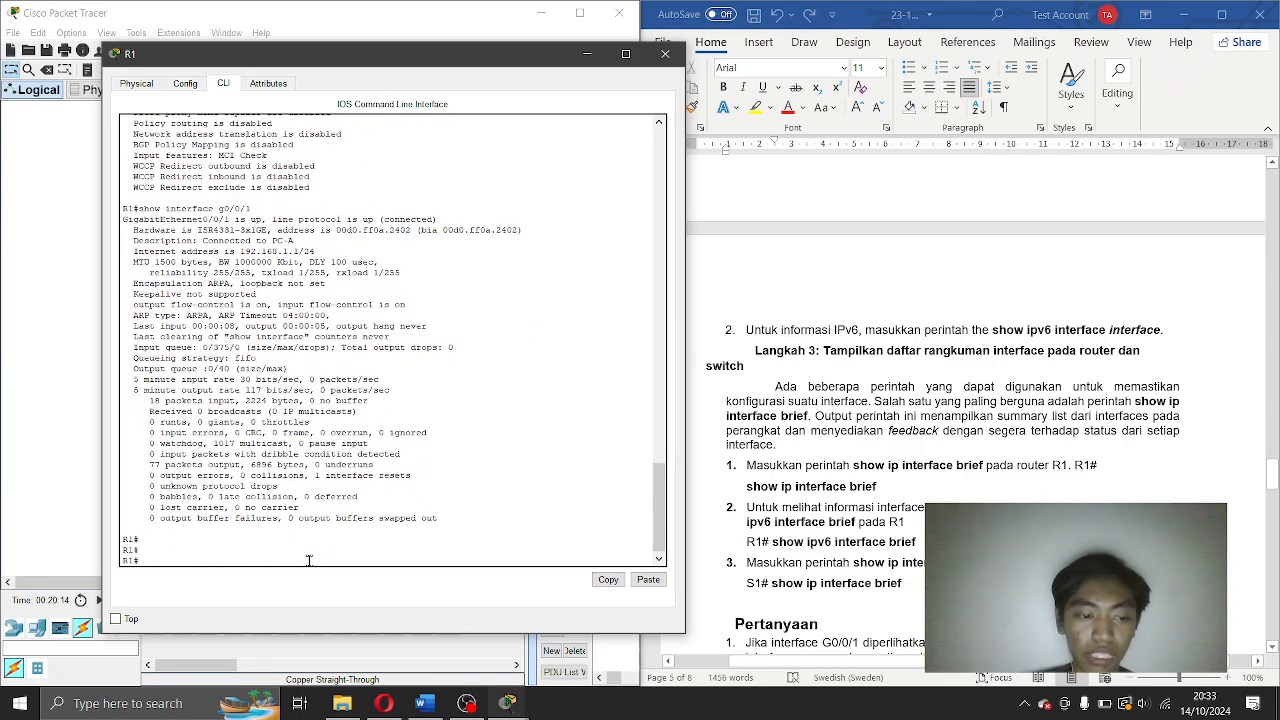
Run show ipv6 interface g0/0/1 on R1 and add several empty prompt lines below its output.
text(sho)
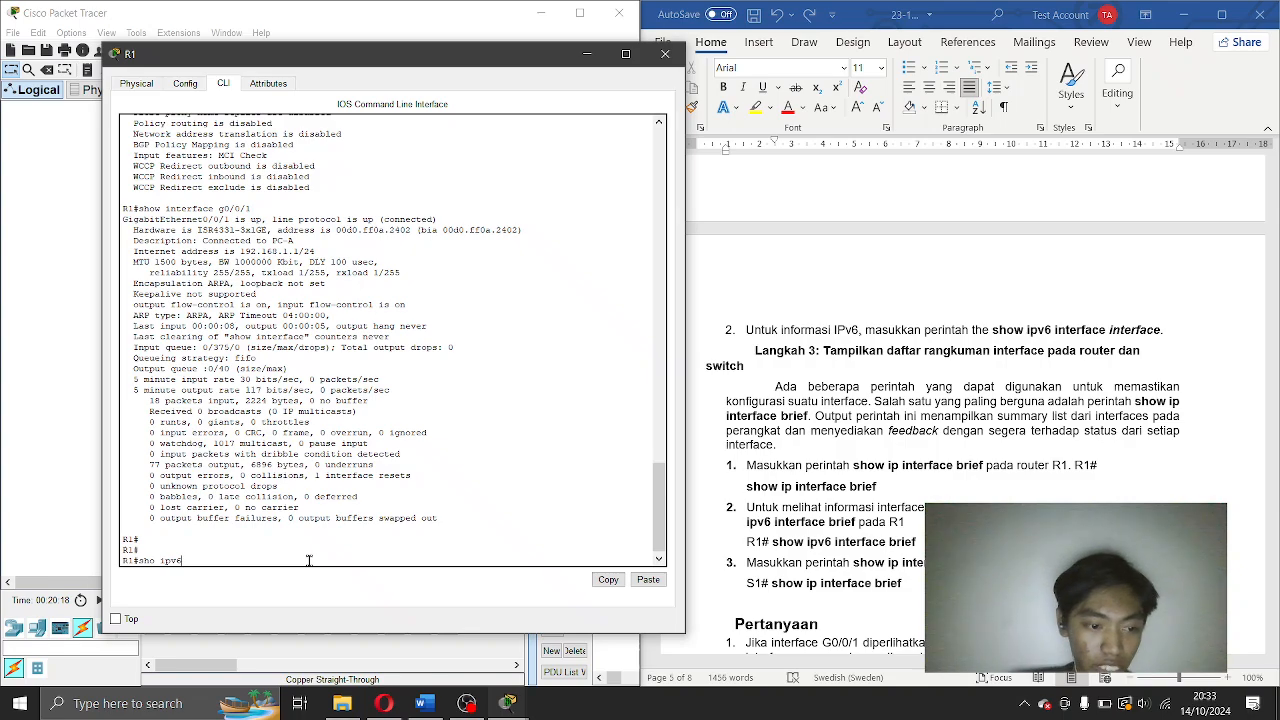
text(w)
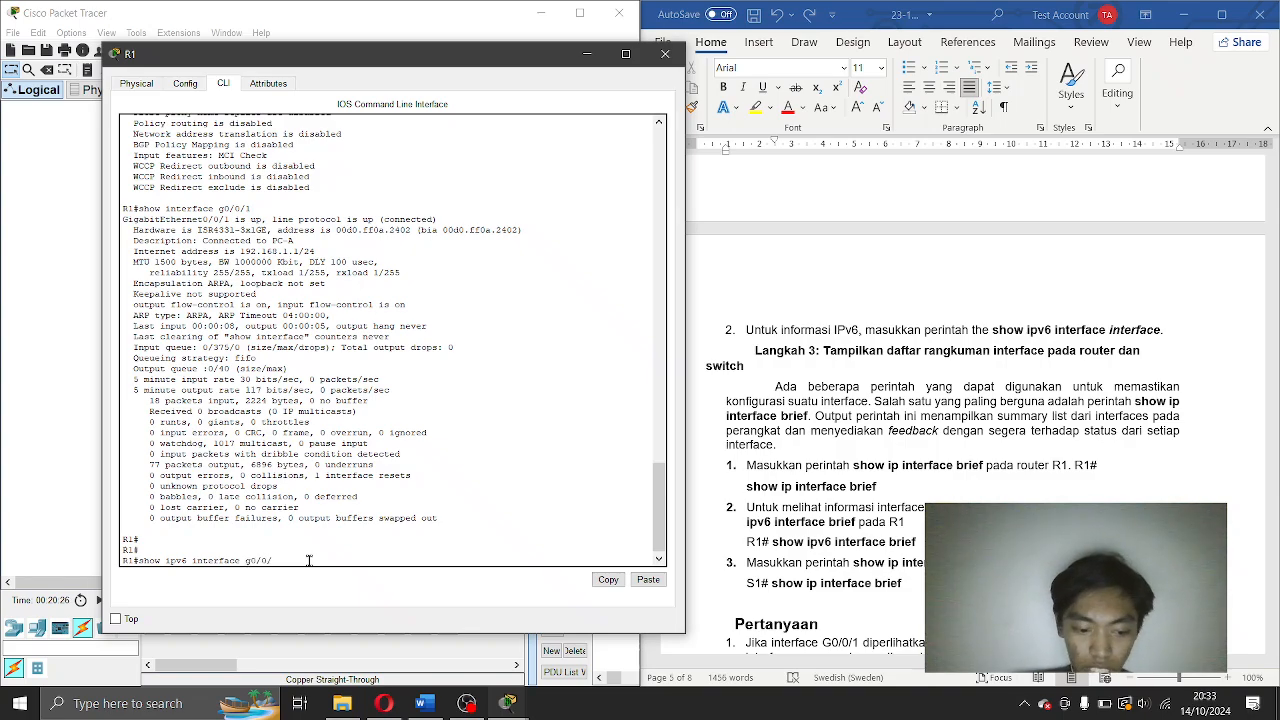
key(Return)
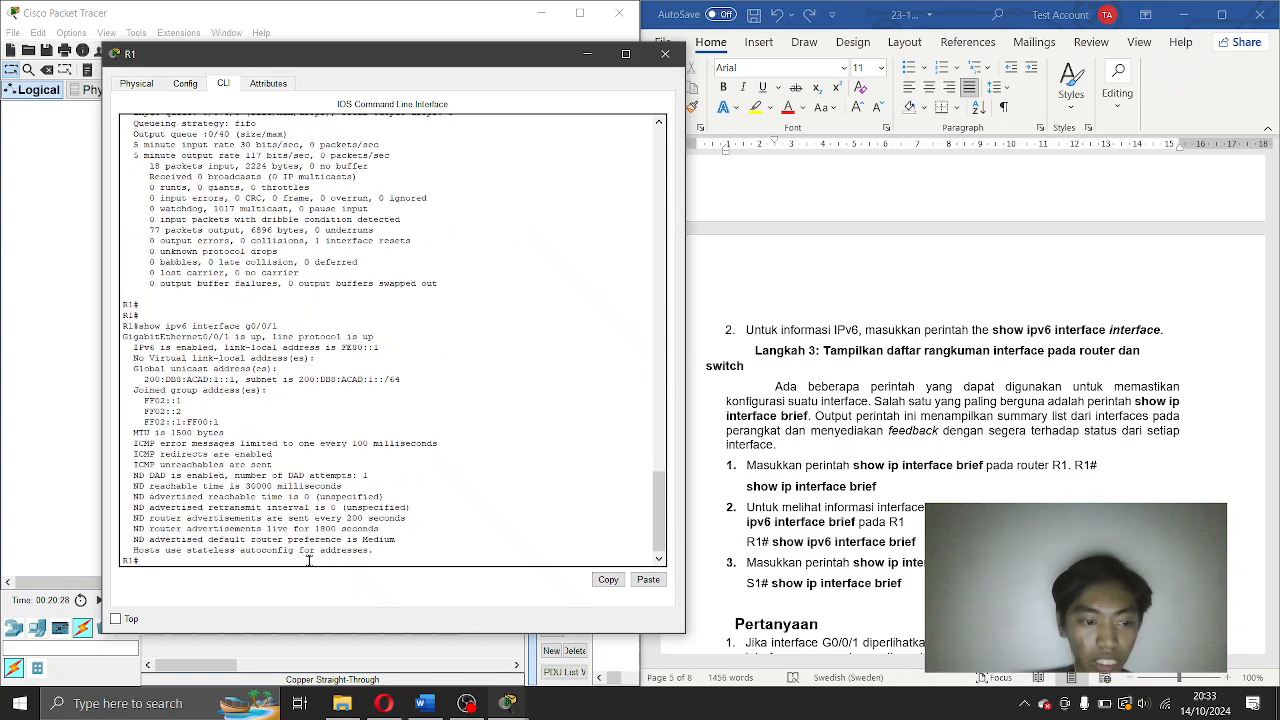
key(Return)
key(Return)
key(Return)
key(Return)
key(Return)
key(Return)
key(Return)
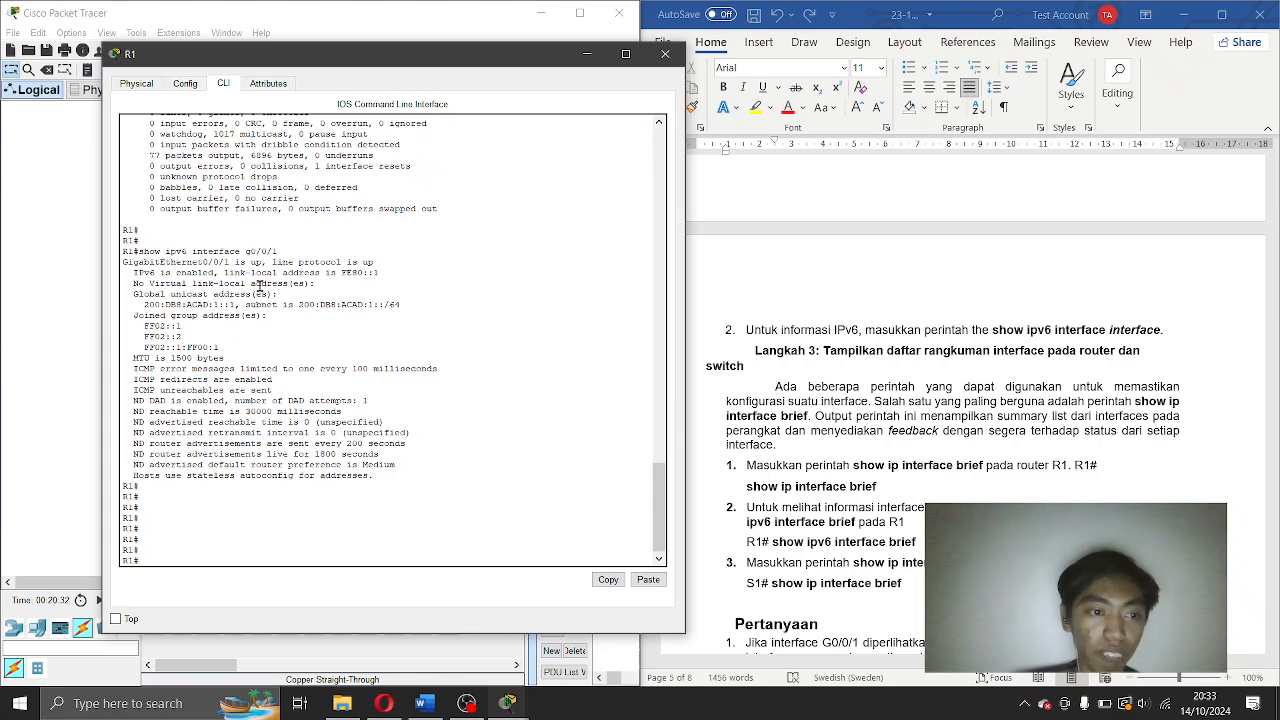
Review the module's Langkah 2 questions and the Langkah 3 instructions on listing interface summaries.
scroll(1080, 500, down, 3)
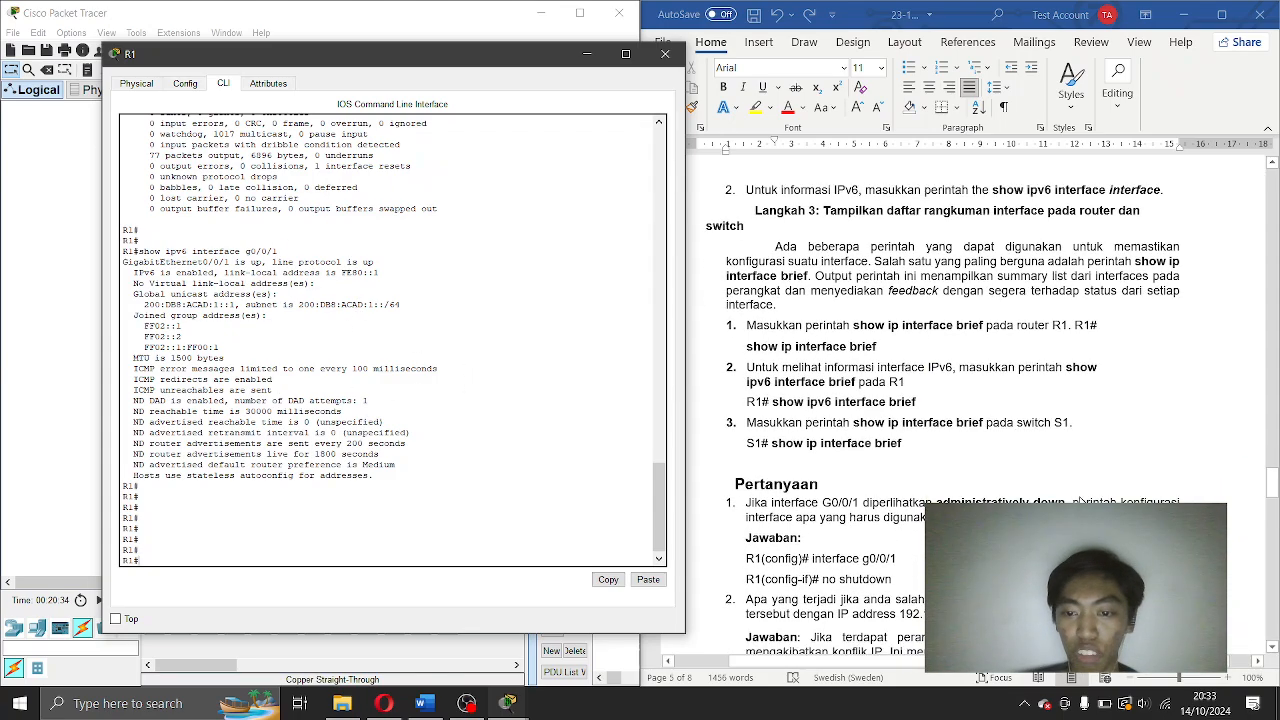
scroll(968, 474, down, 1)
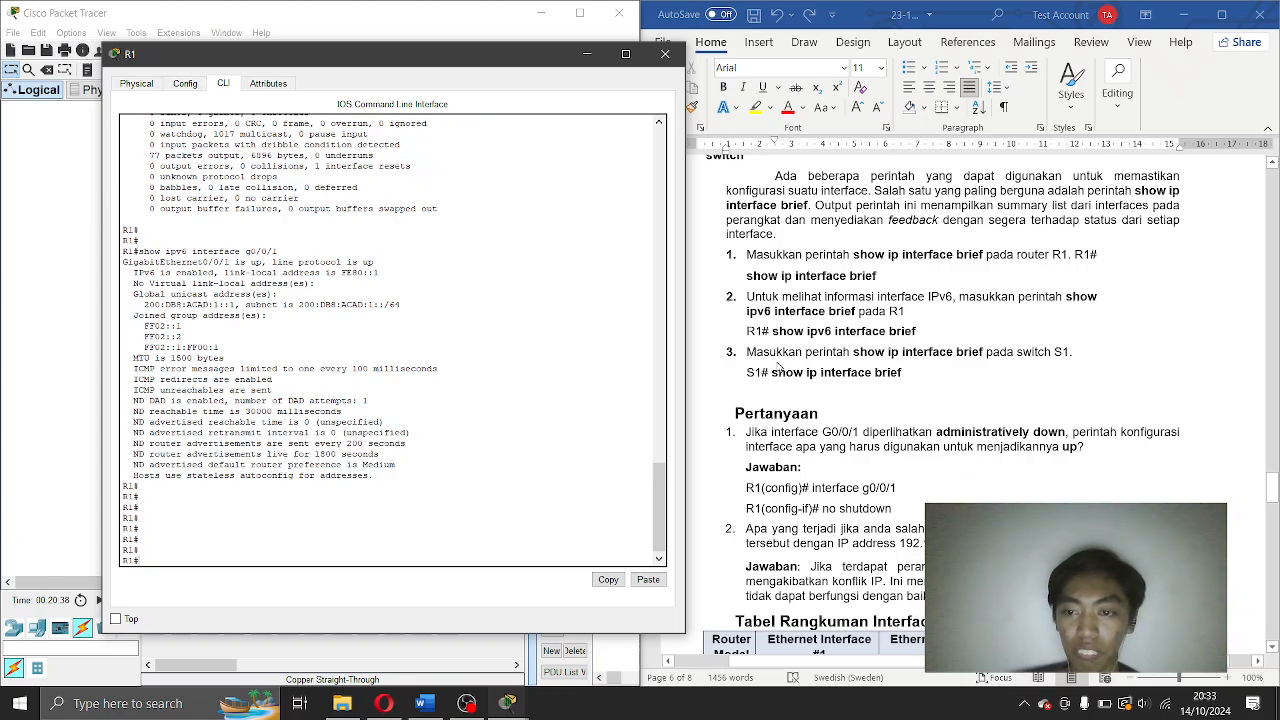
scroll(800, 400, up, 8)
scroll(836, 450, down, 1)
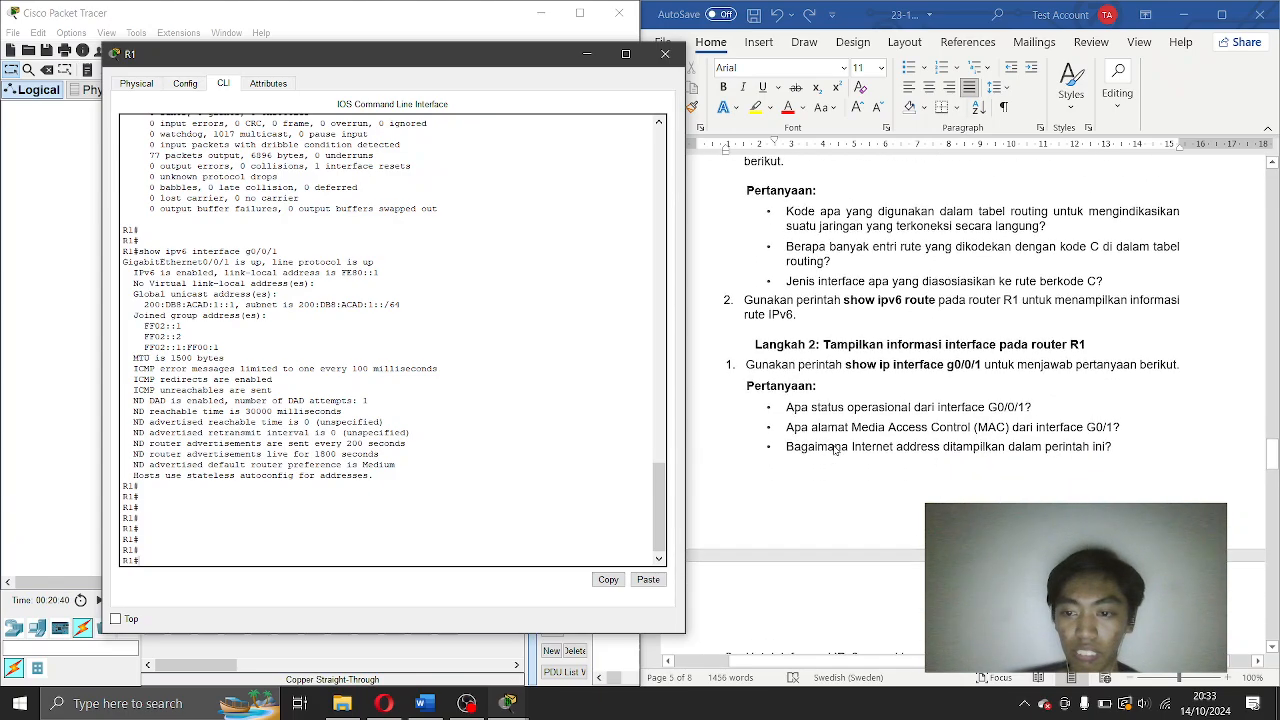
scroll(836, 450, down, 1)
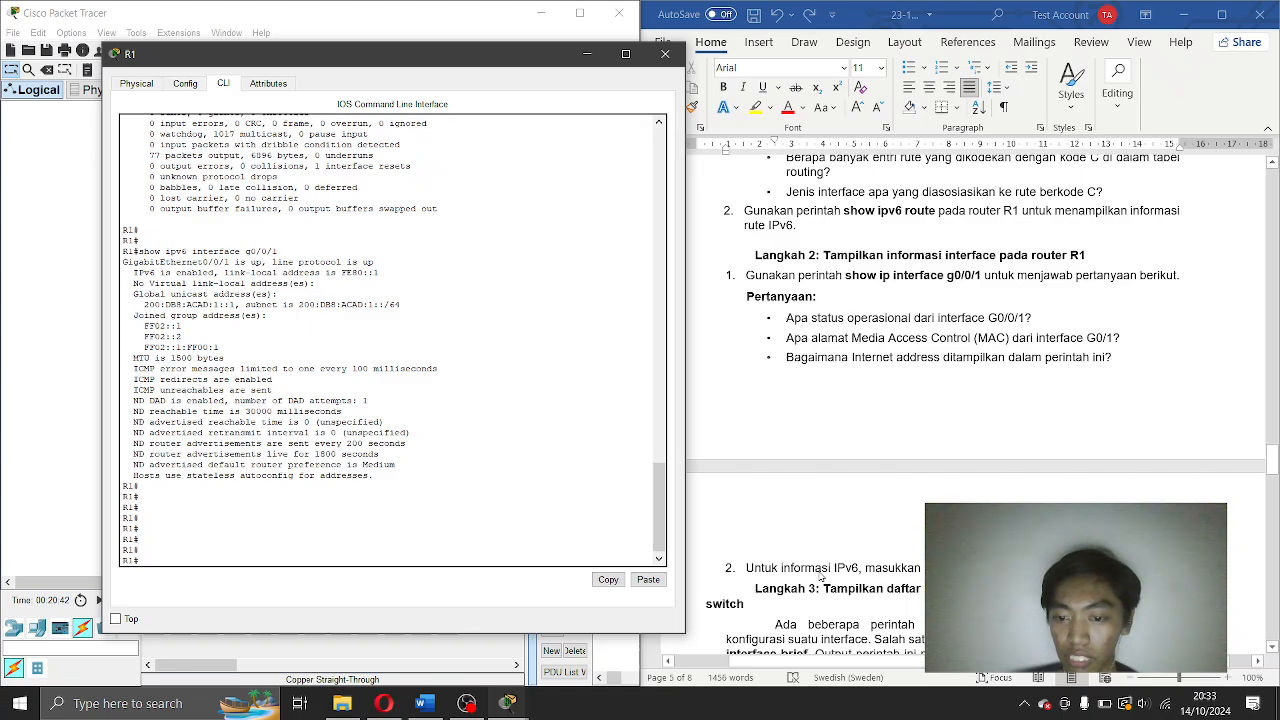
scroll(822, 578, down, 1)
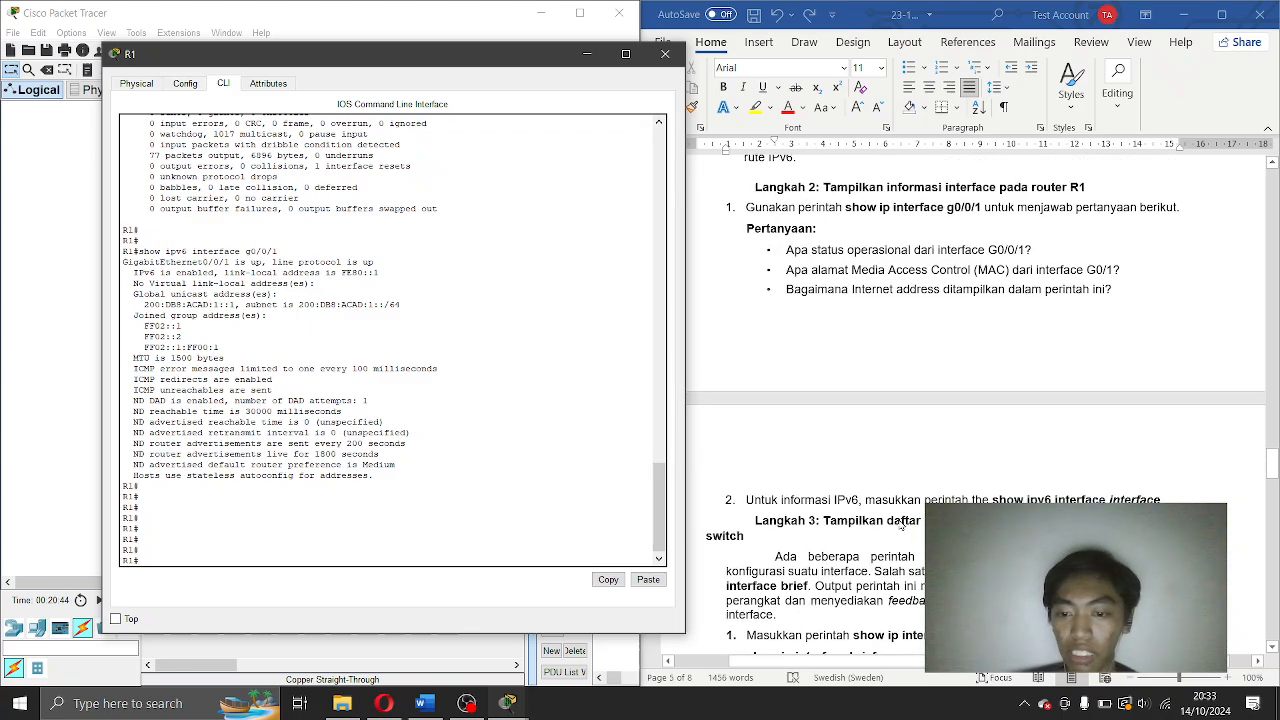
scroll(900, 525, down, 1)
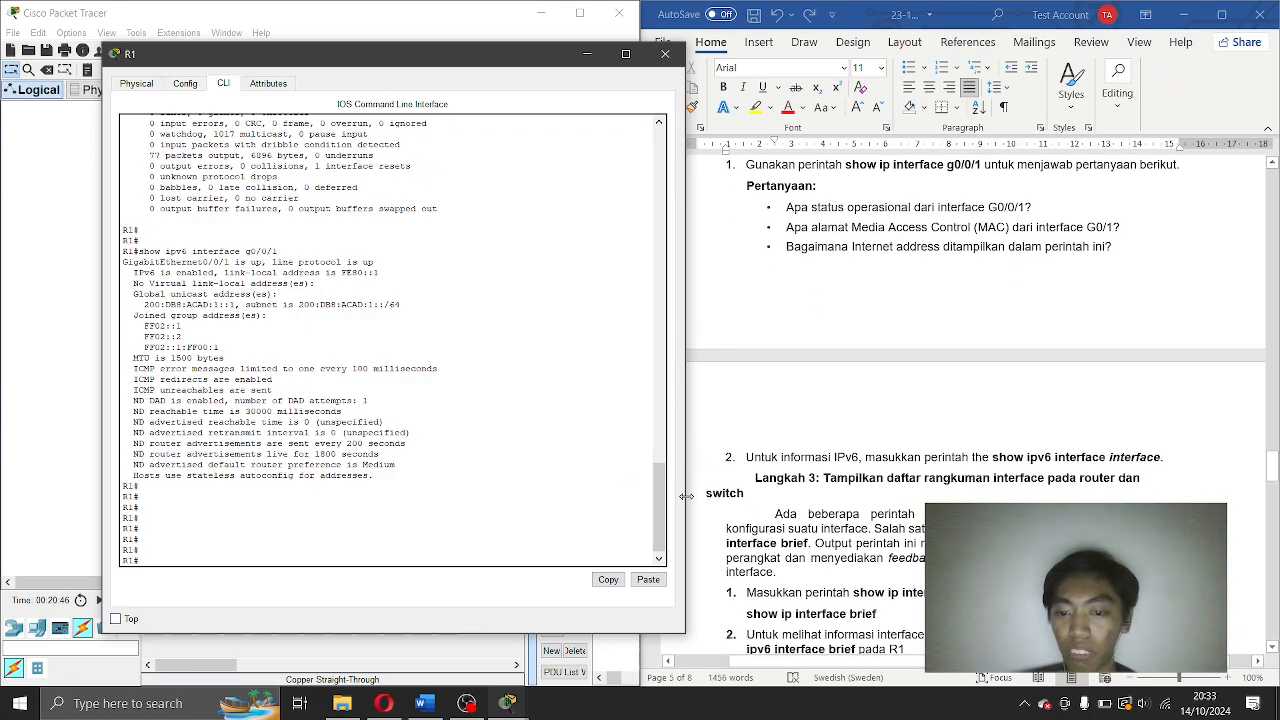
Run show ip interface brief on R1 as requested in Langkah 3.
scroll(850, 555, down, 1)
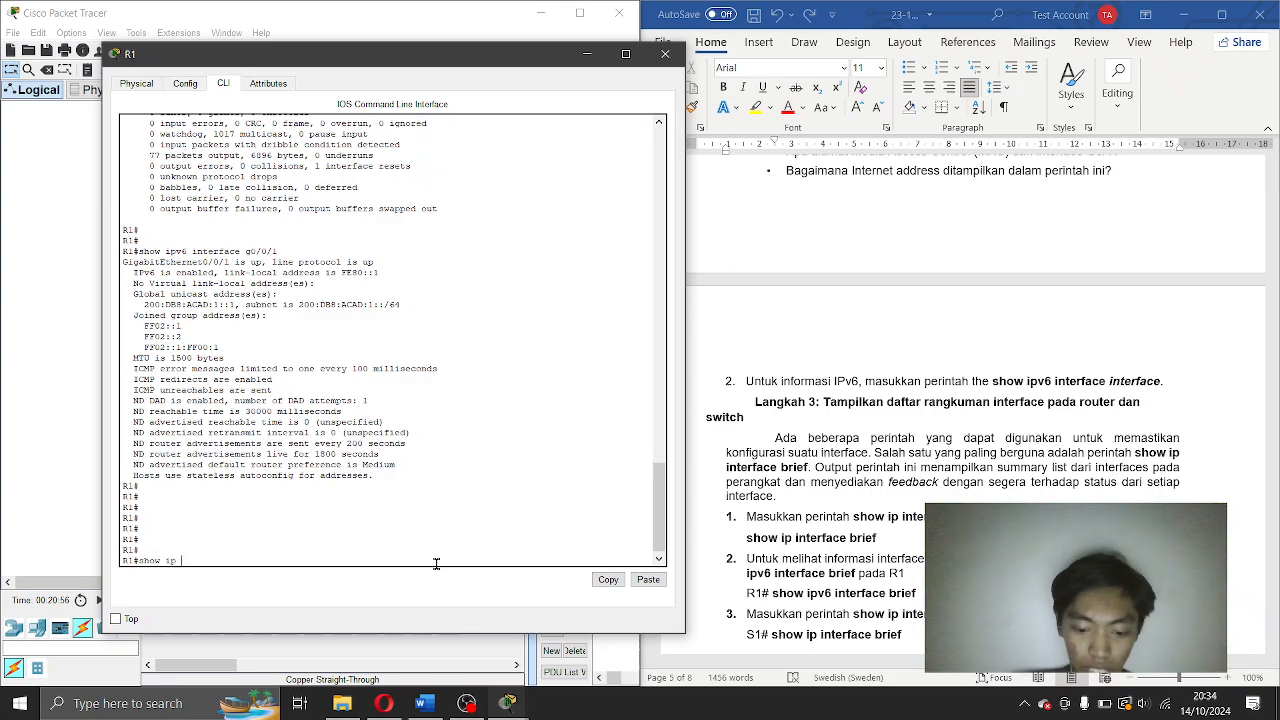
text(face)
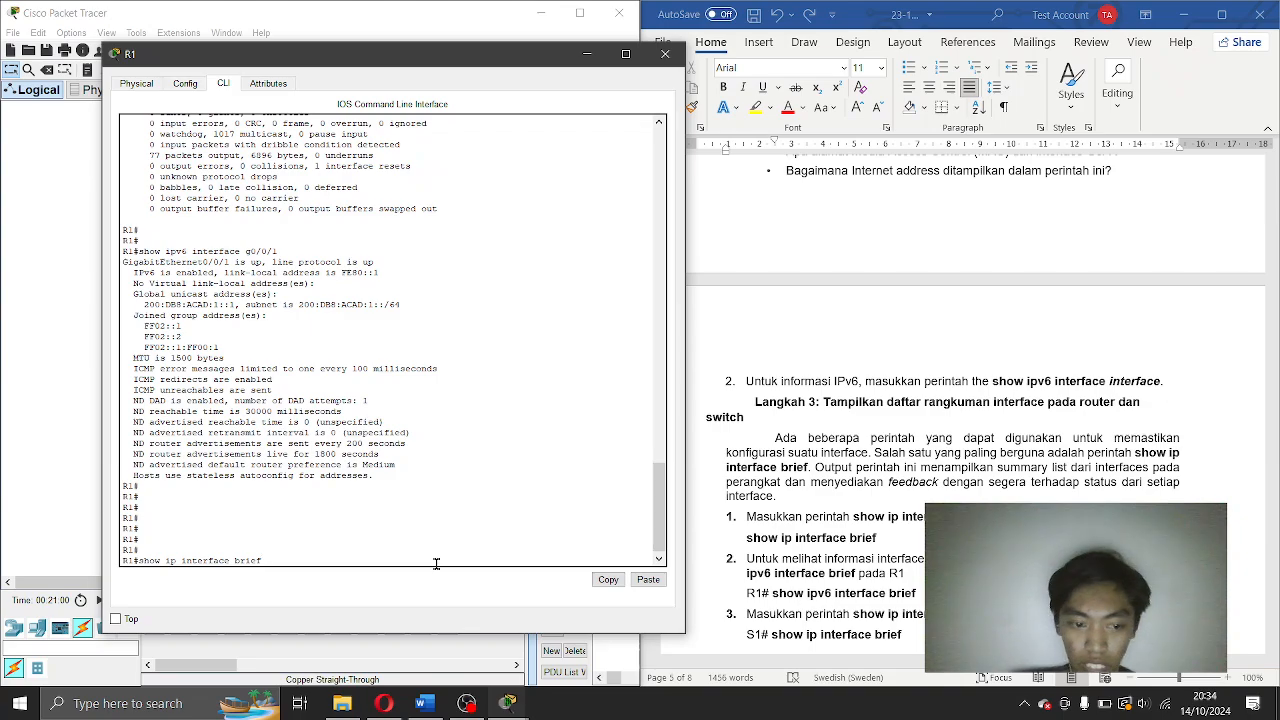
text( brief)
key(Return)
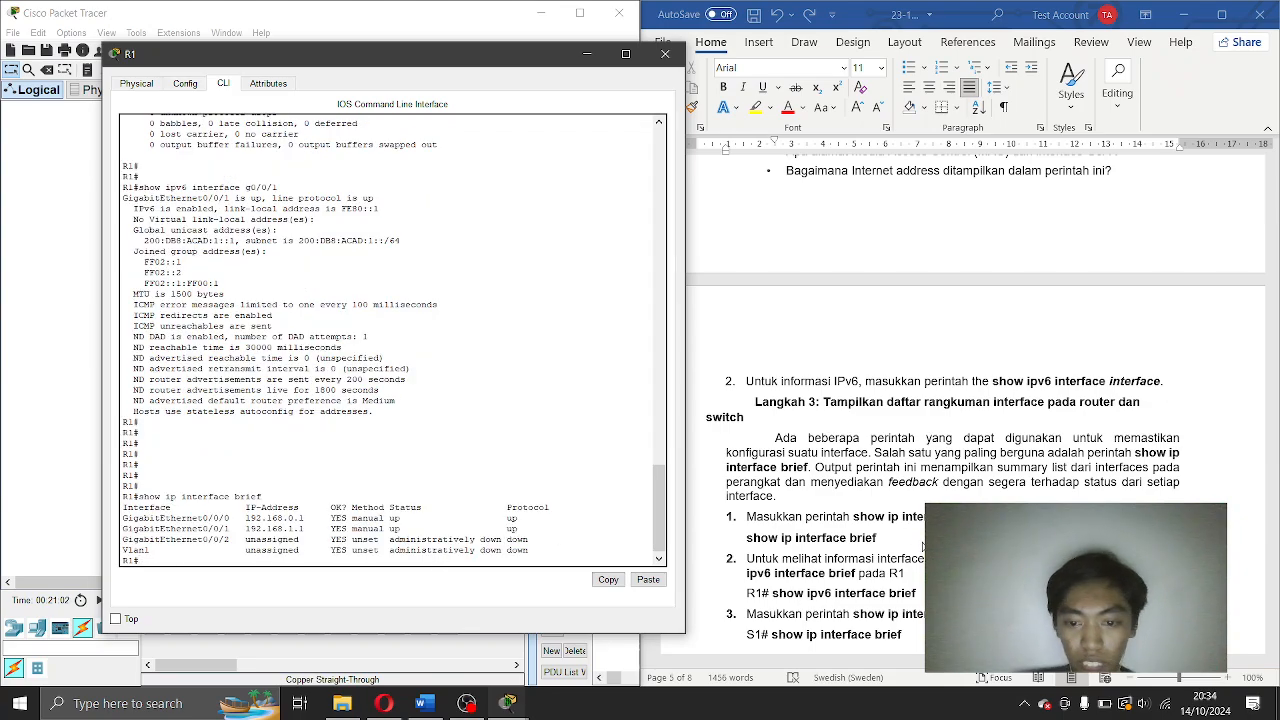
Reuse the previous command on R1, changed to show ipv6 interface brief, to list the IPv6 interface summary.
scroll(922, 545, down, 1)
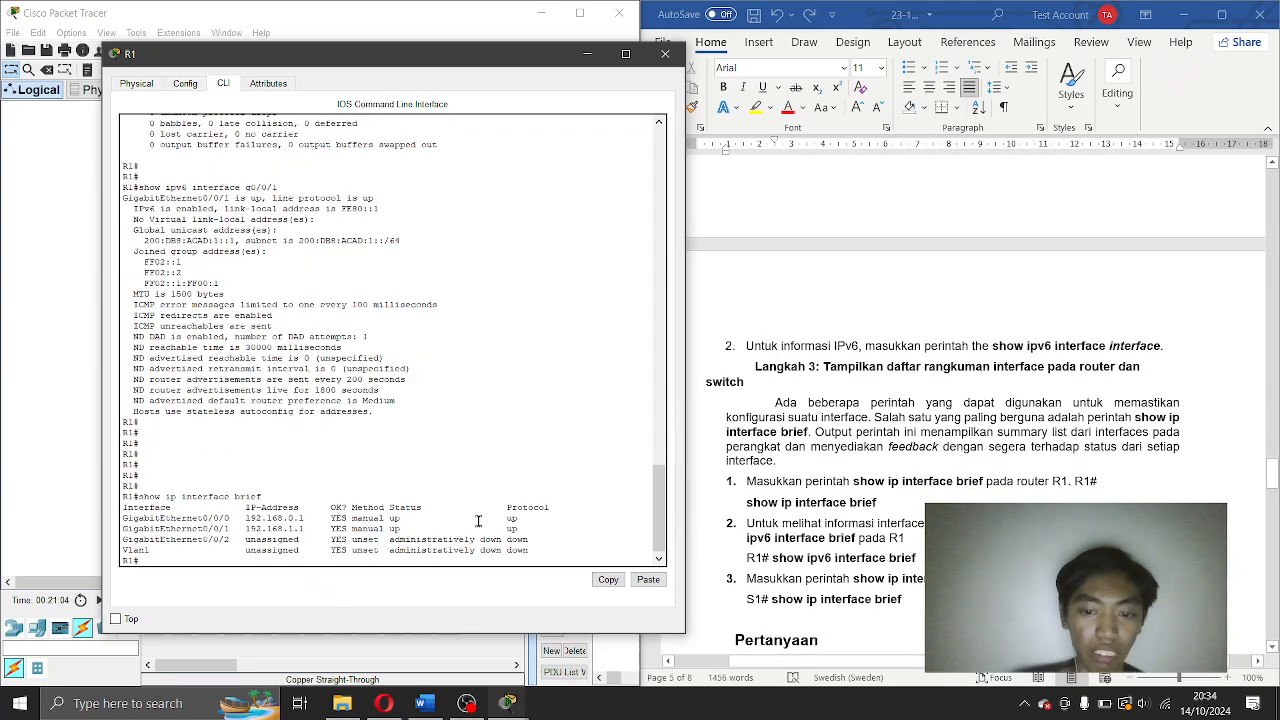
key(Up)
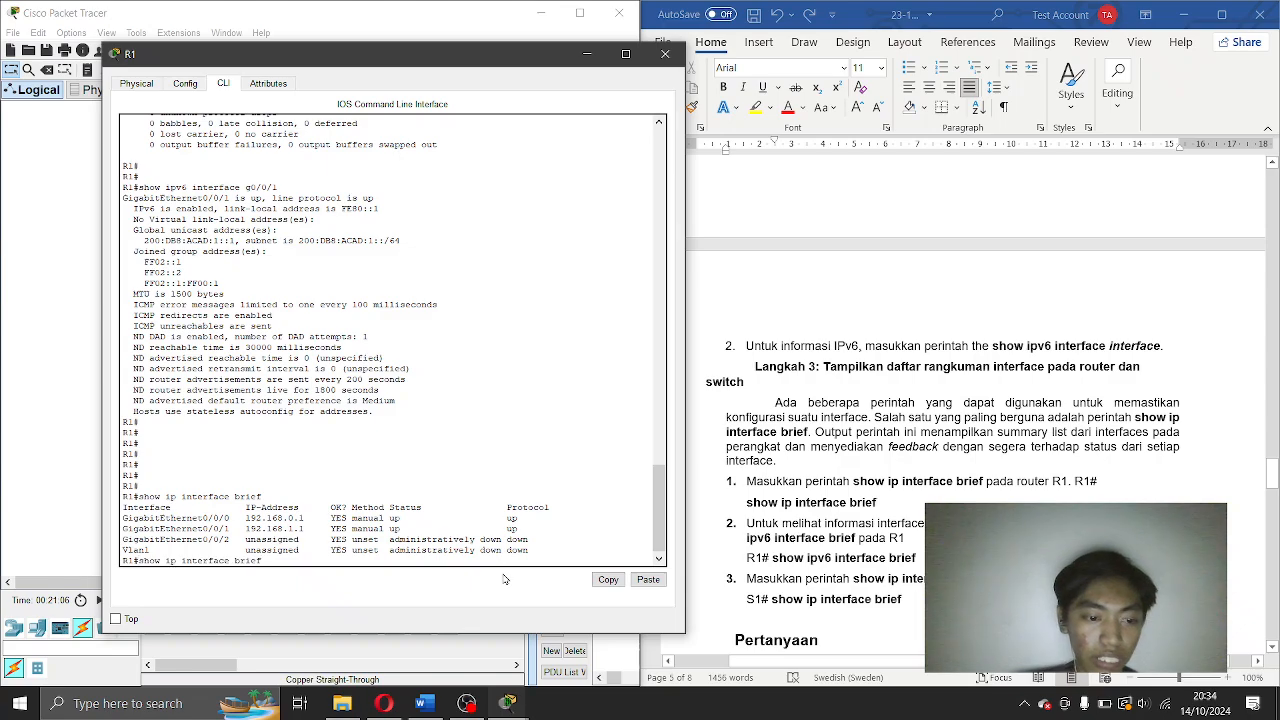
text(v6)
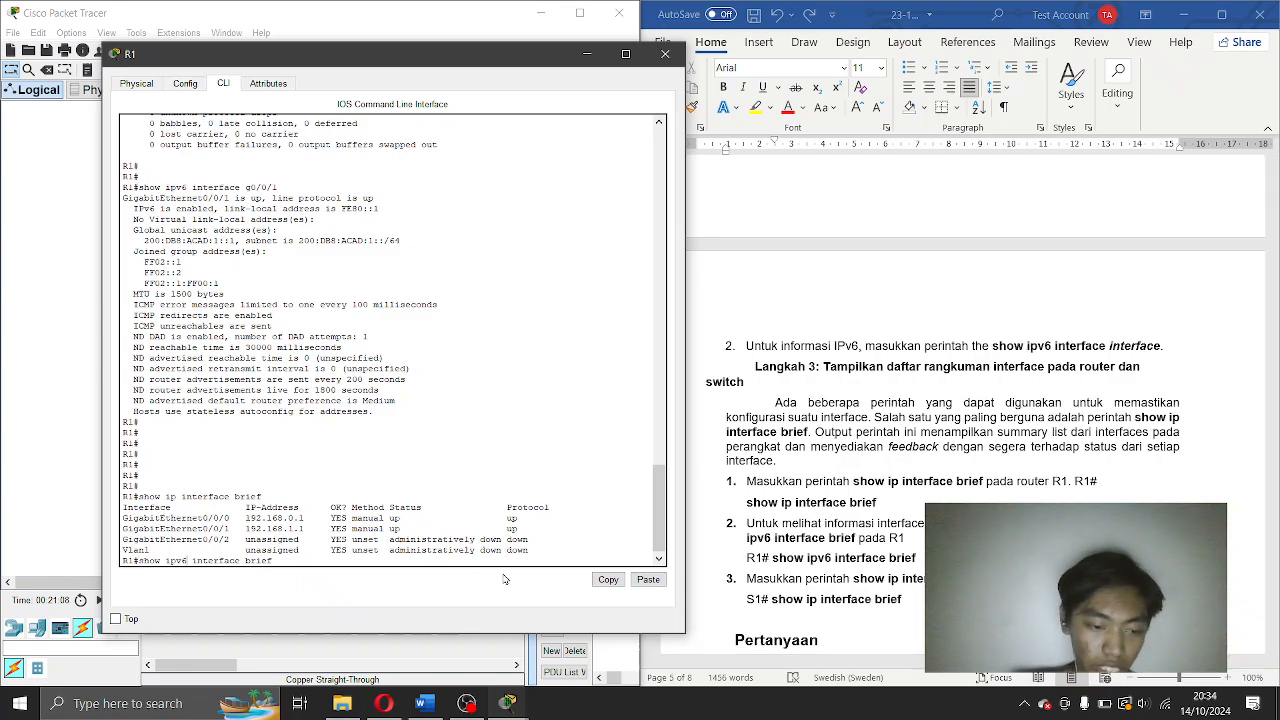
key(Return)
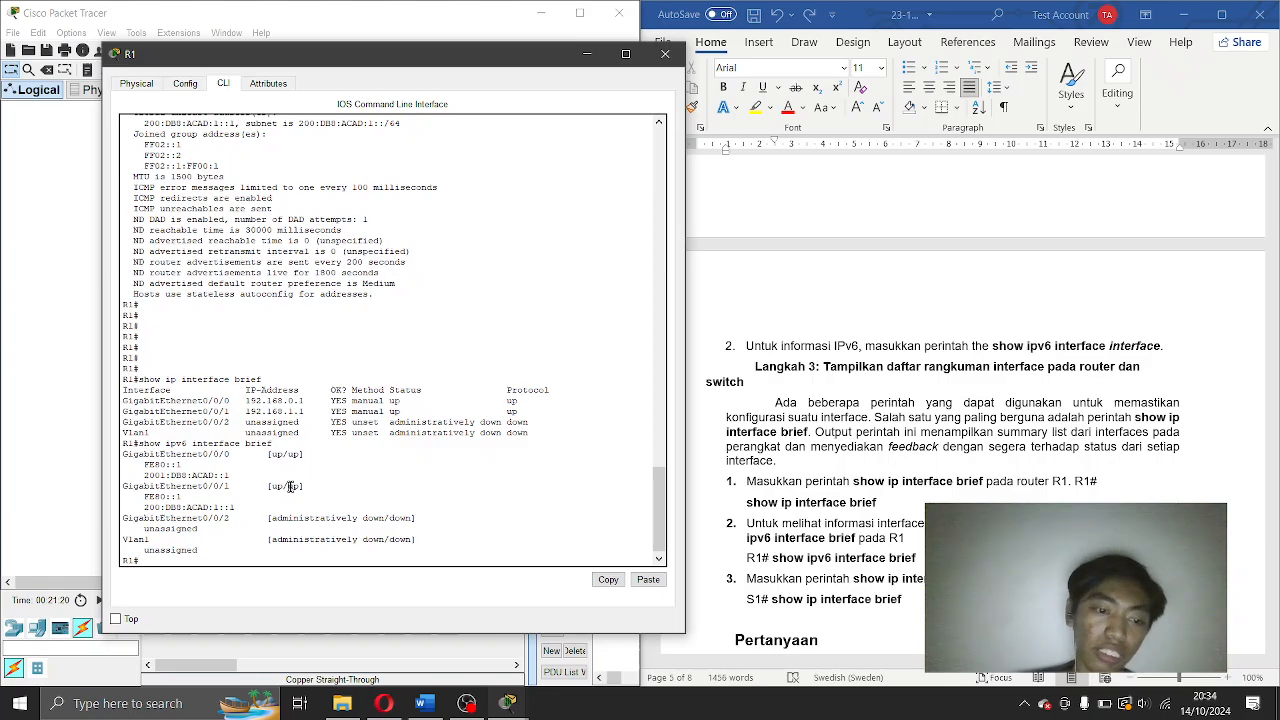
Check the module's next instruction, close R1's window, and open switch S1's command line beside the document.
scroll(857, 522, down, 5)
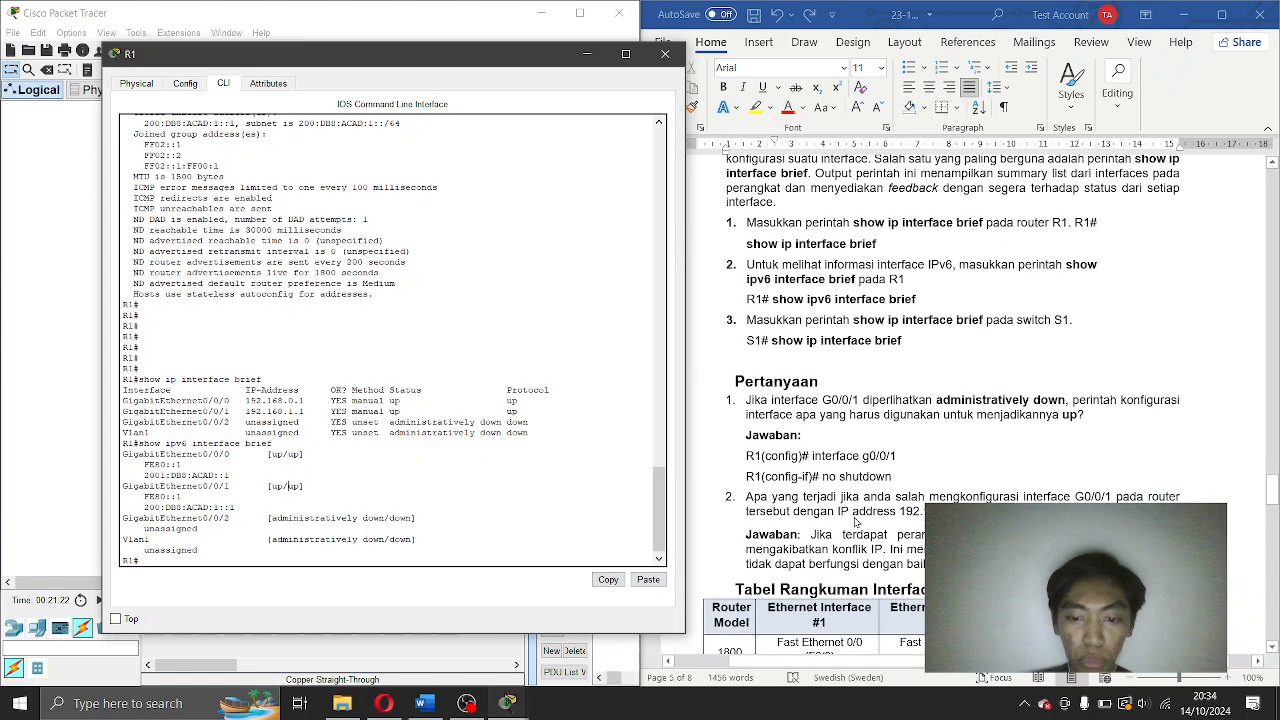
scroll(862, 320, up, 2)
scroll(859, 318, up, 1)
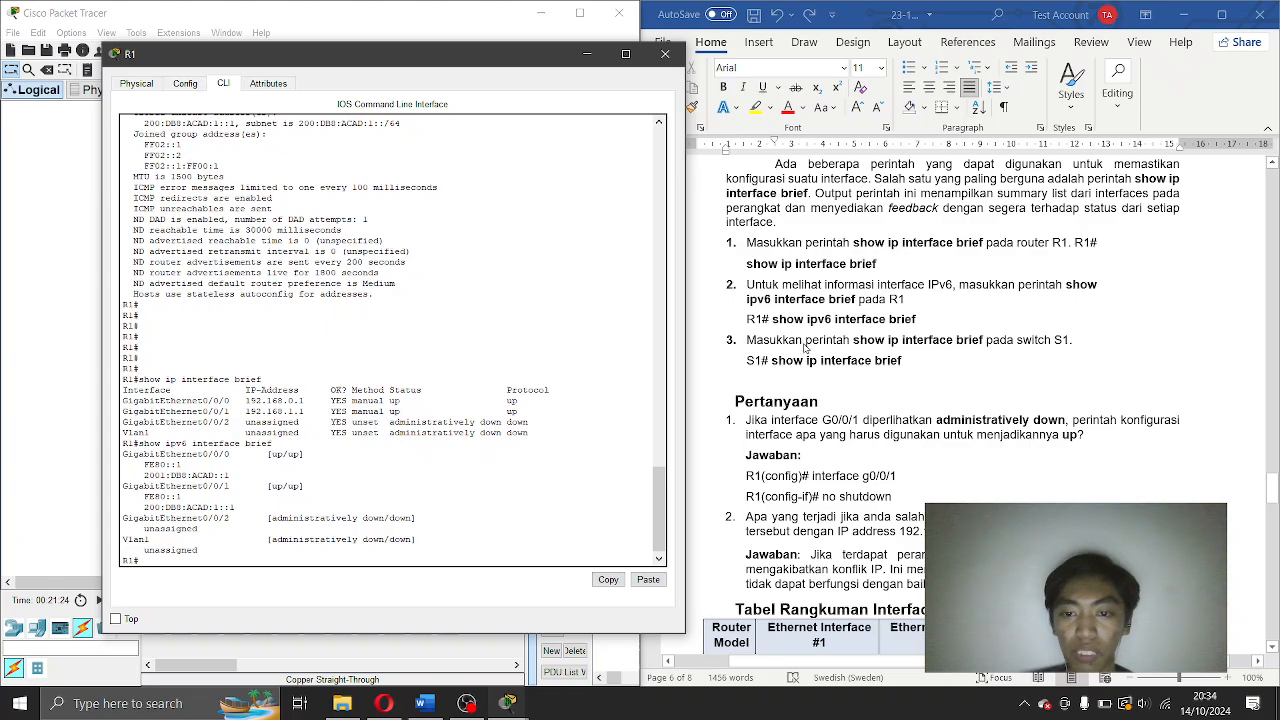
click(665, 53)
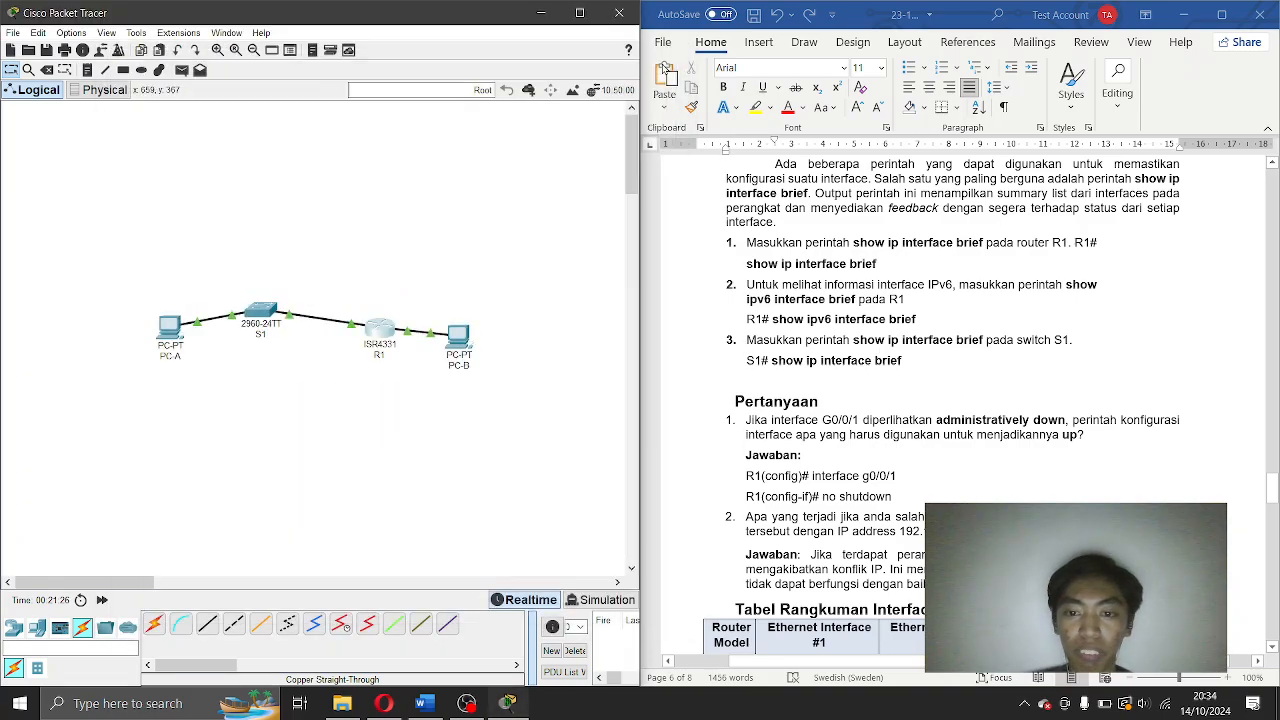
click(262, 316)
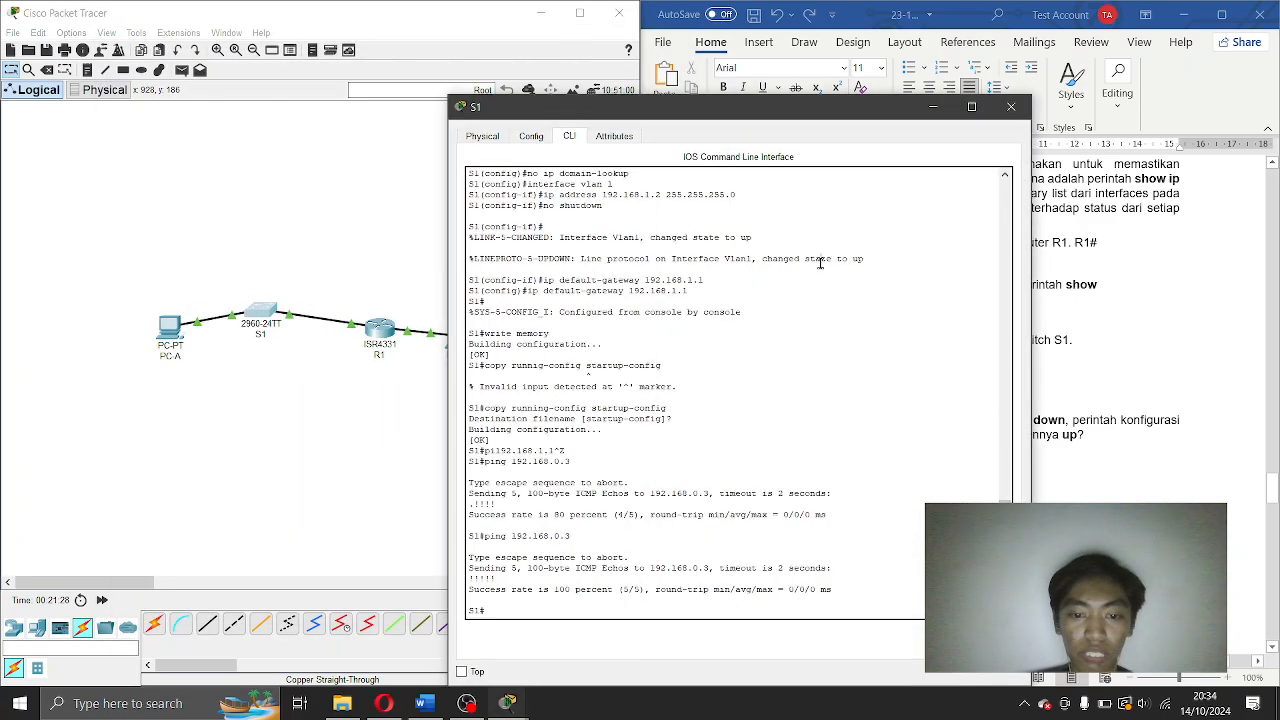
drag(753, 105, 377, 73)
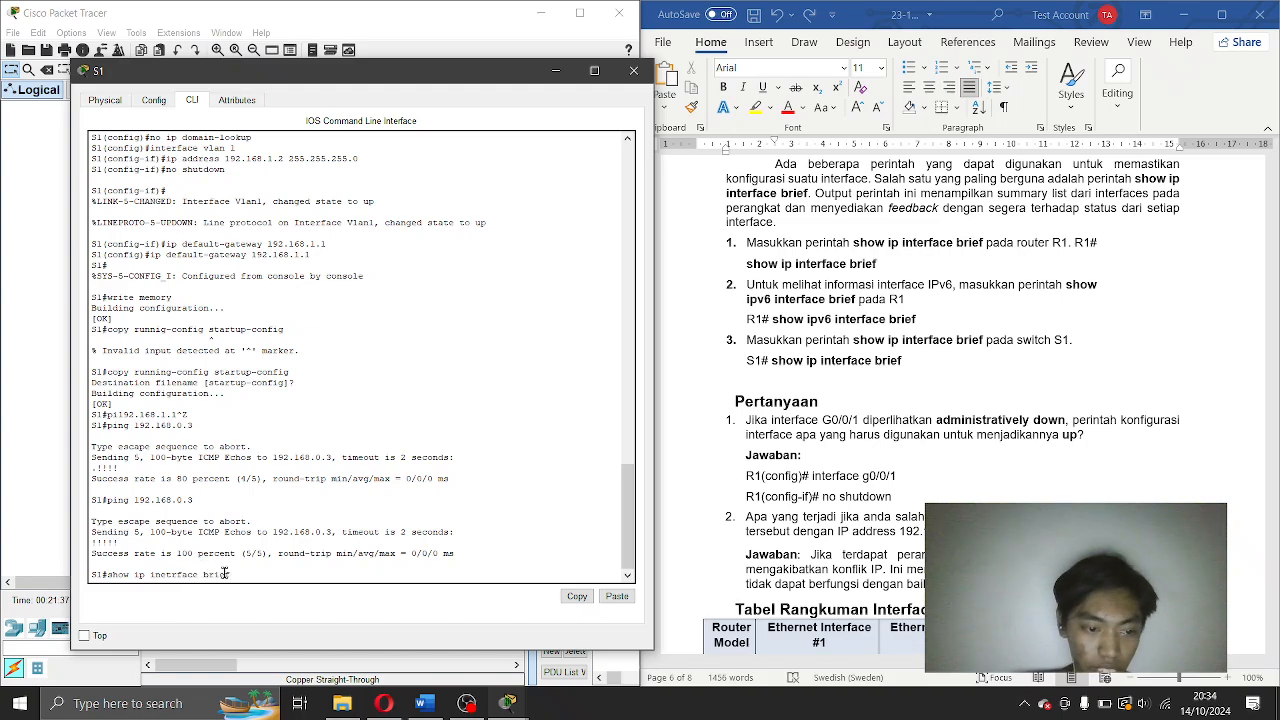
Run show ip interface brief on S1, correcting the misspelled word interface in the command.
text(ef)
key(Return)
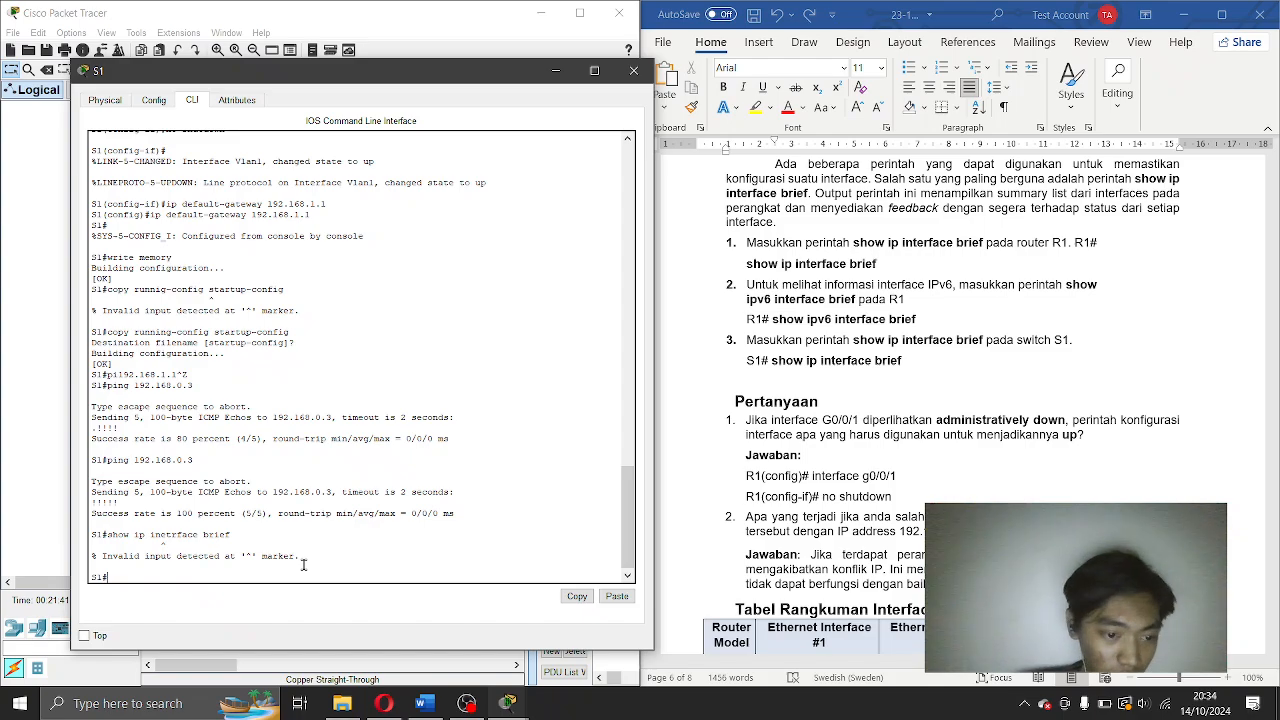
key(Up)
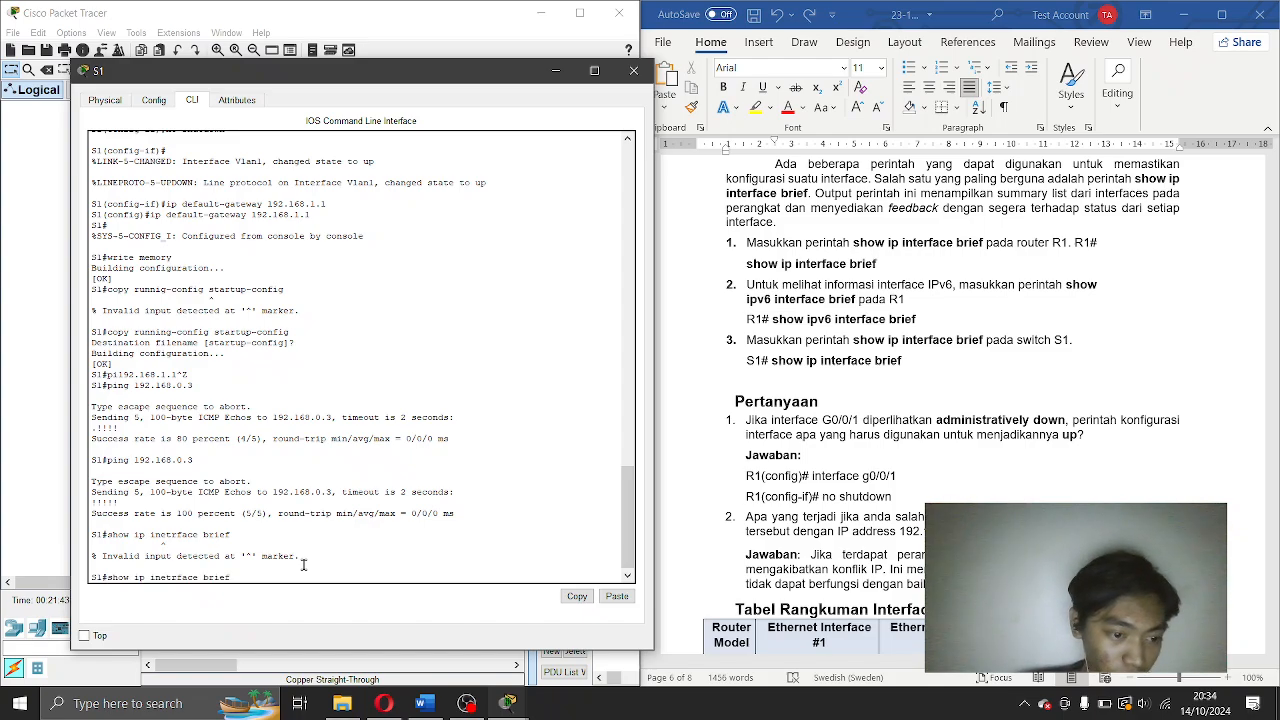
key(BackSpace)
text(e)
key(Return)
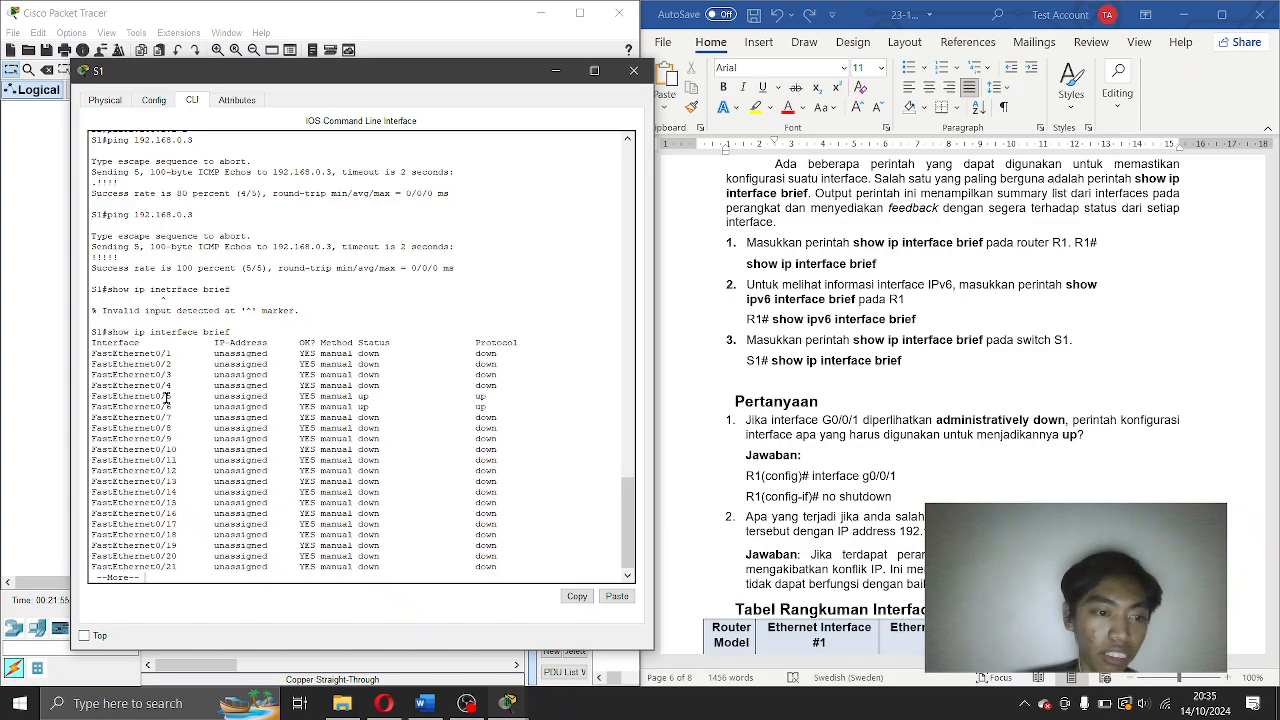
Read the module's closing questions and answers on G0/0/1, checking the Tabel Pengalamatan and Tabel Rangkuman Interface Router.
click(765, 434)
scroll(765, 434, down, 1)
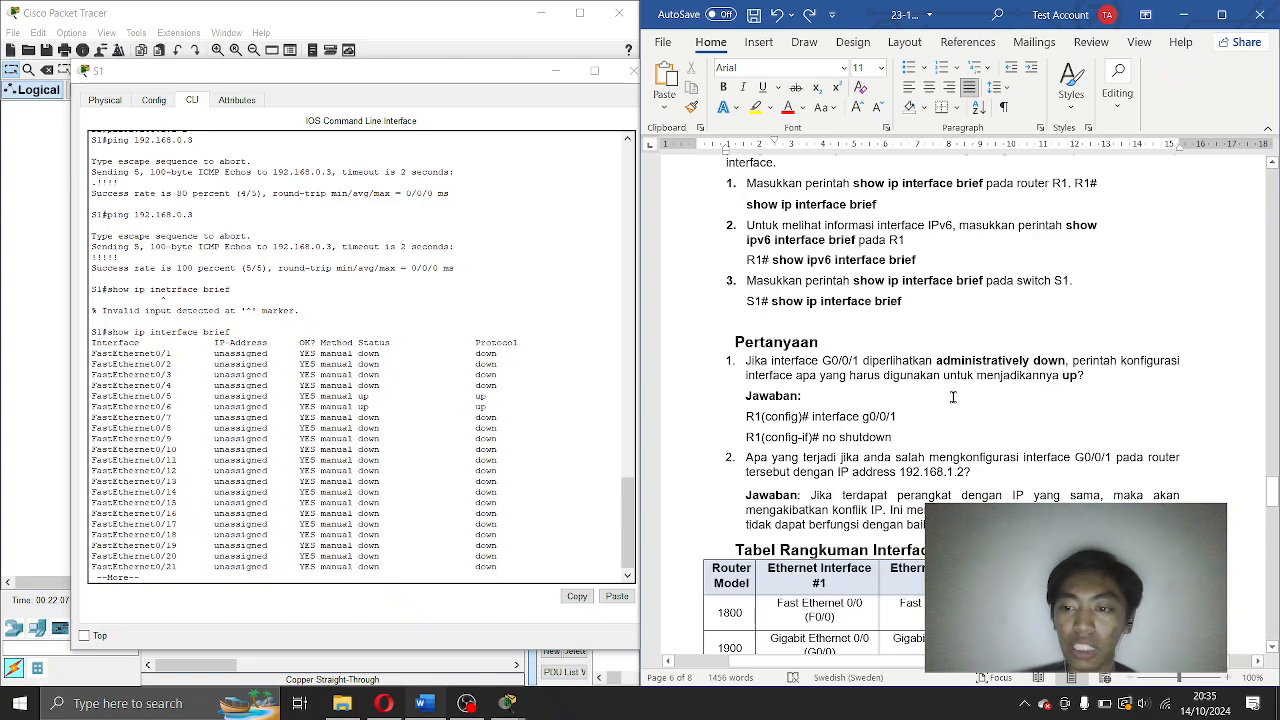
scroll(953, 397, down, 1)
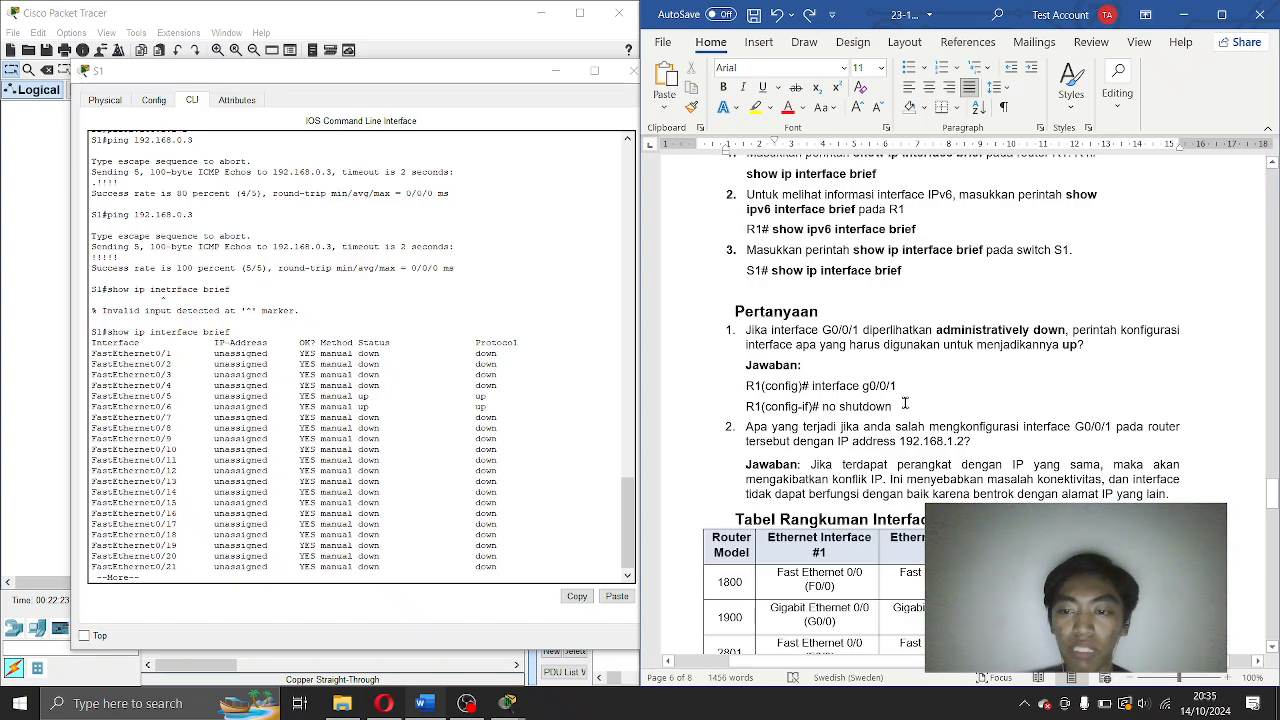
scroll(905, 403, down, 1)
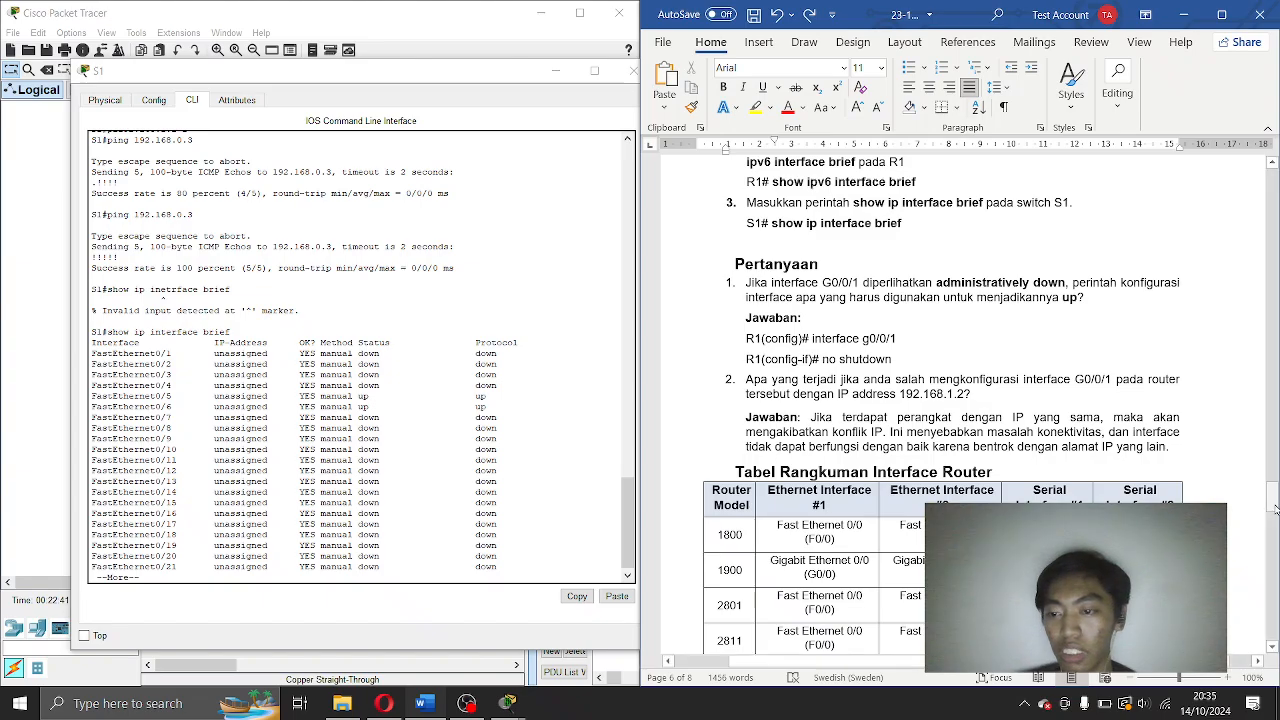
drag(1268, 500, 1271, 258)
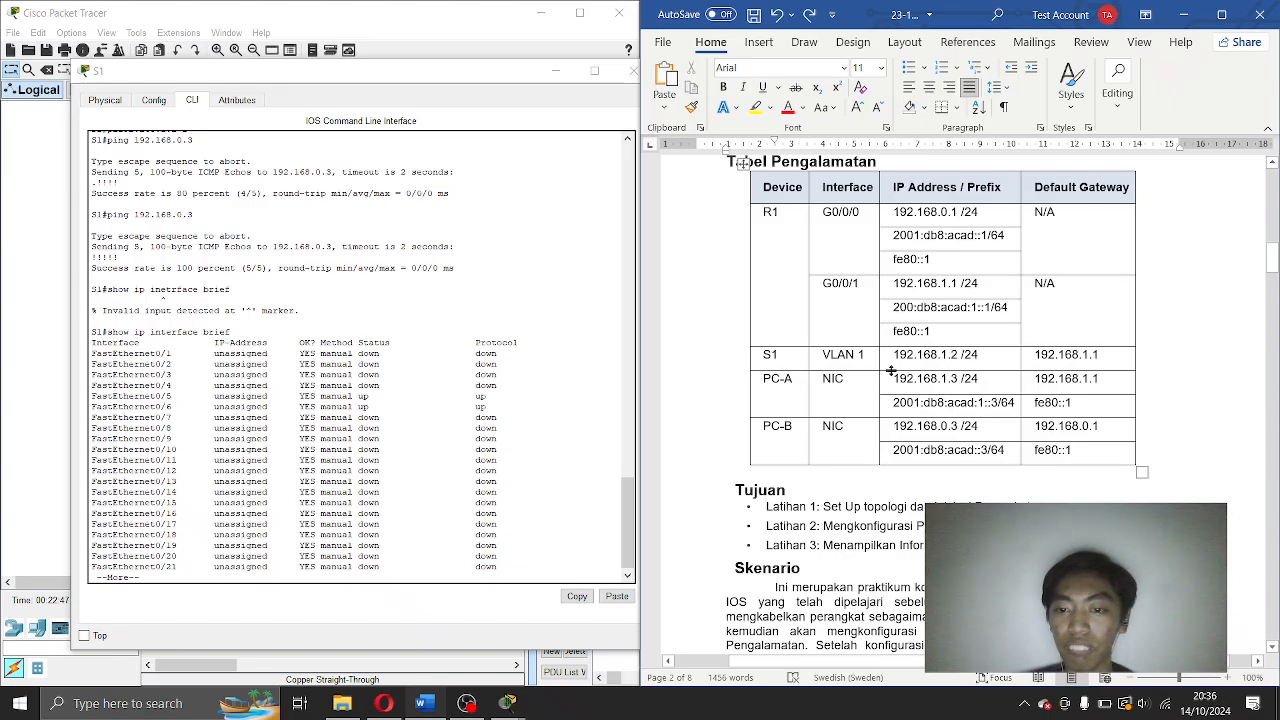
drag(1271, 255, 1264, 497)
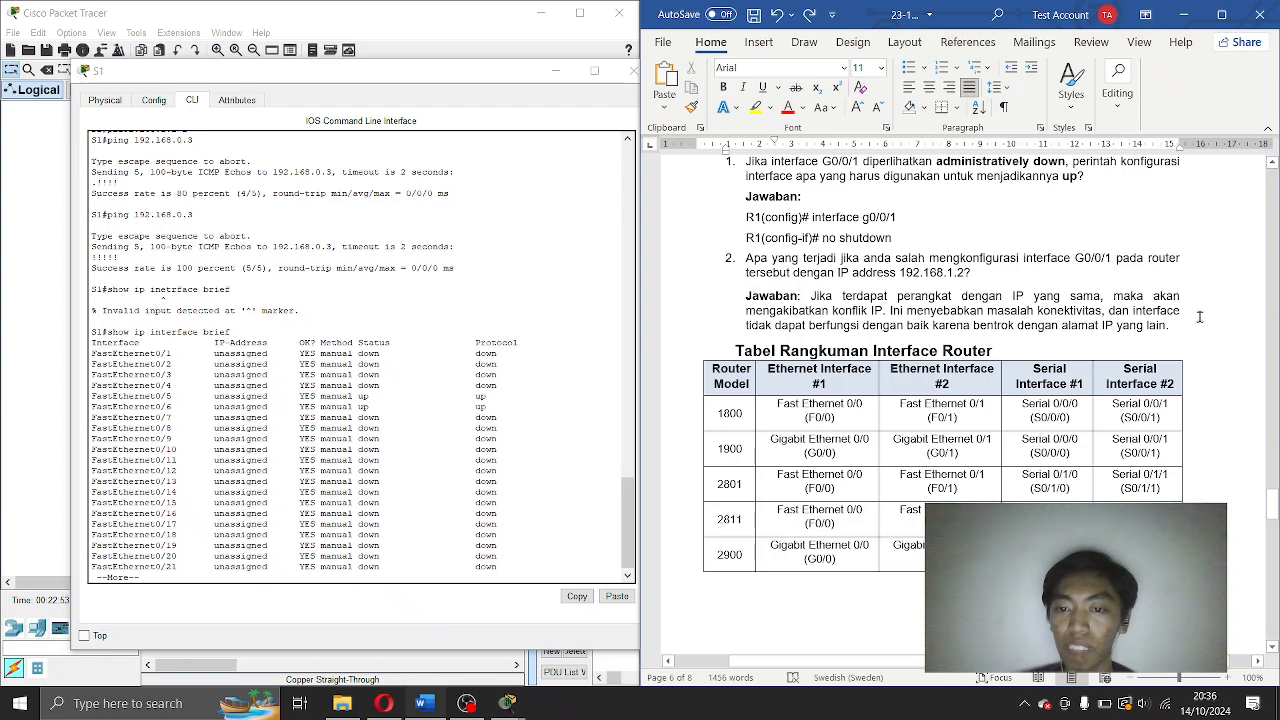
scroll(1199, 317, up, 1)
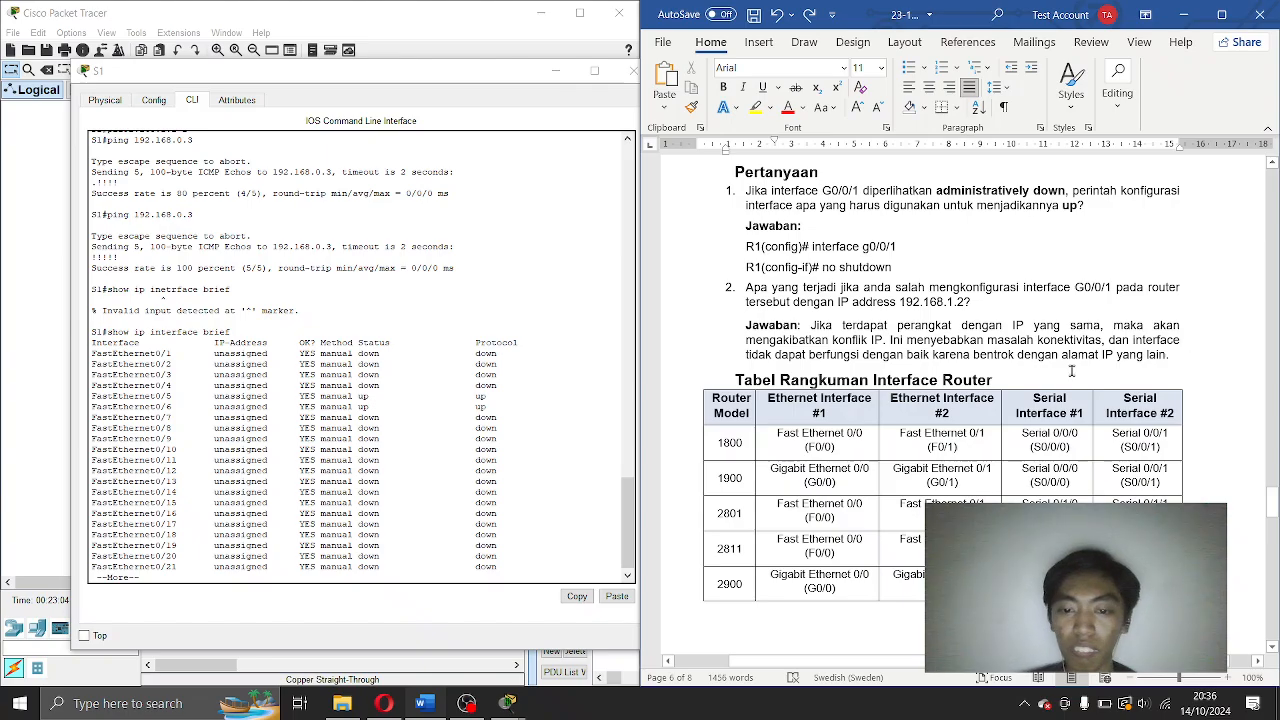
scroll(691, 316, down, 8)
scroll(688, 320, up, 9)
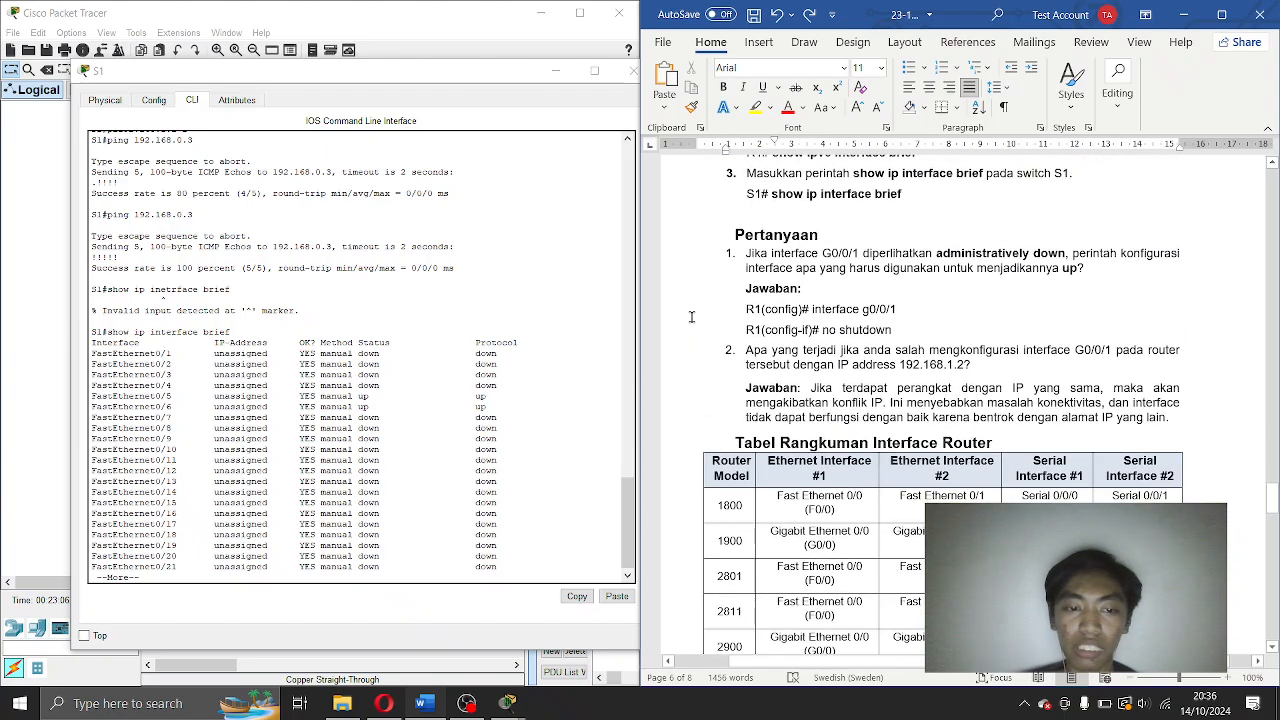